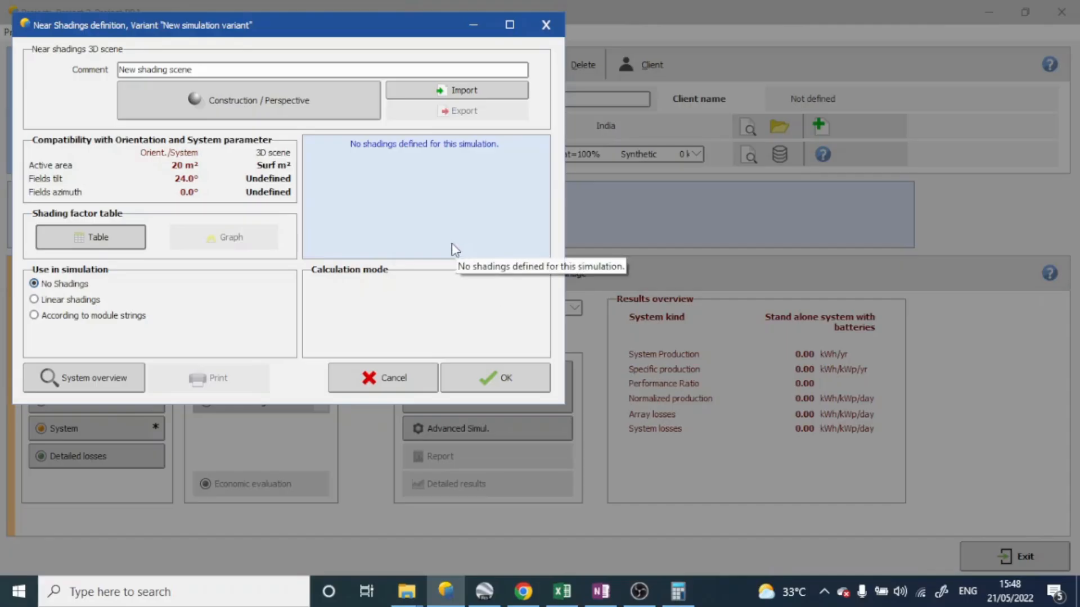
Switch to Google Earth Pro, measure the width across the central building's grey roof with a ruler line in meters, and clear it
left_click(484, 592)
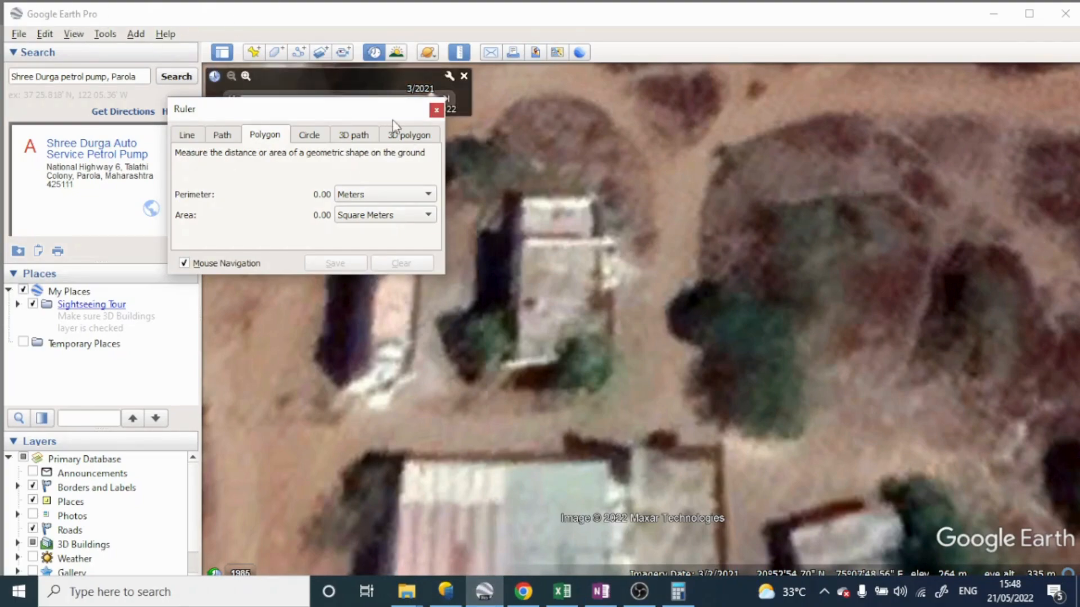
left_click_drag(393, 118, 386, 83)
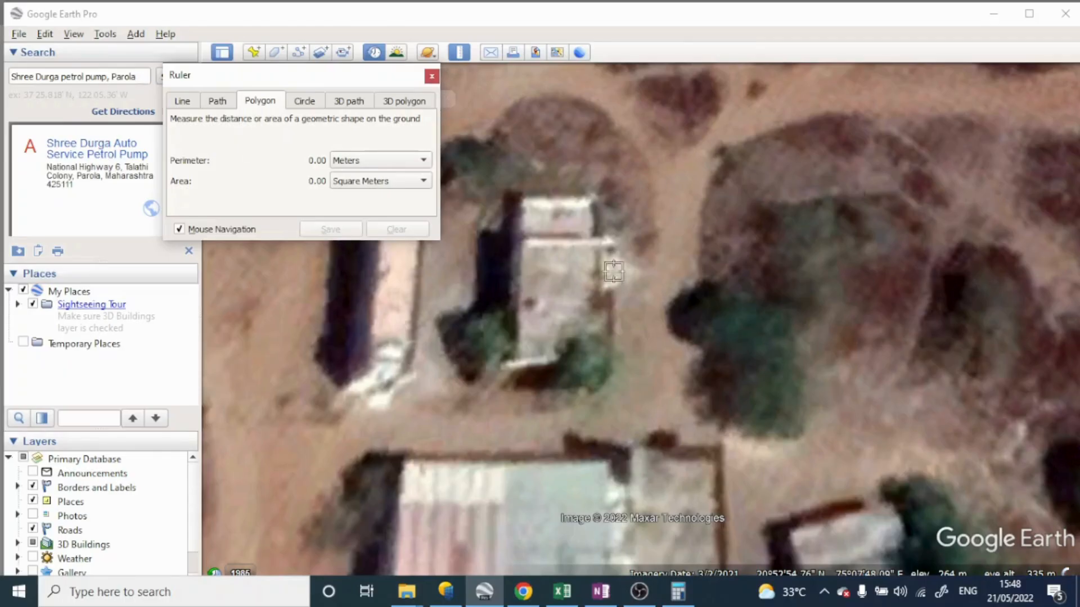
left_click(431, 78)
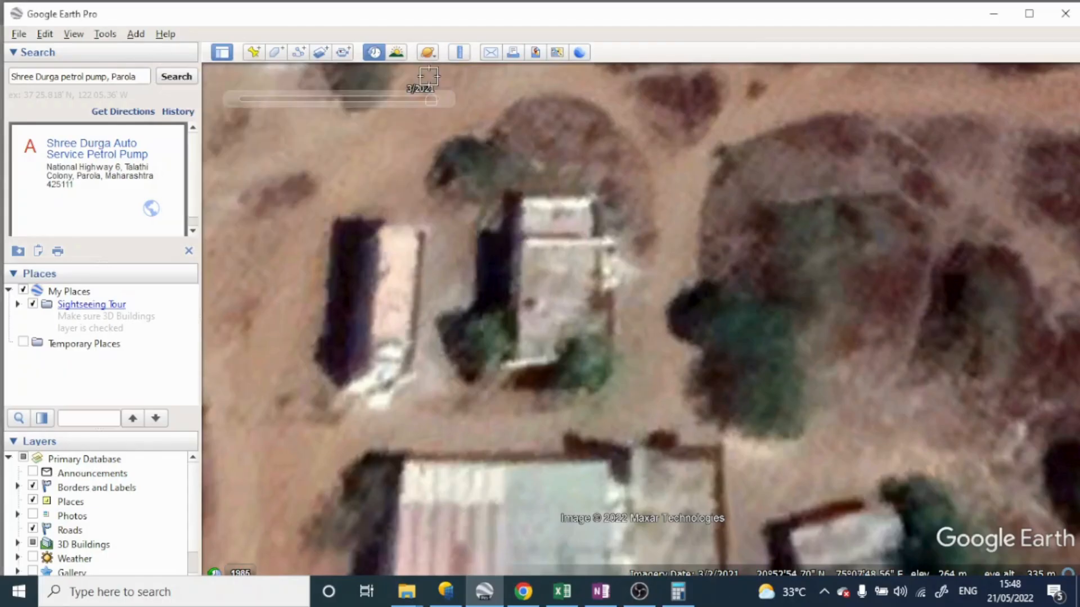
left_click(460, 57)
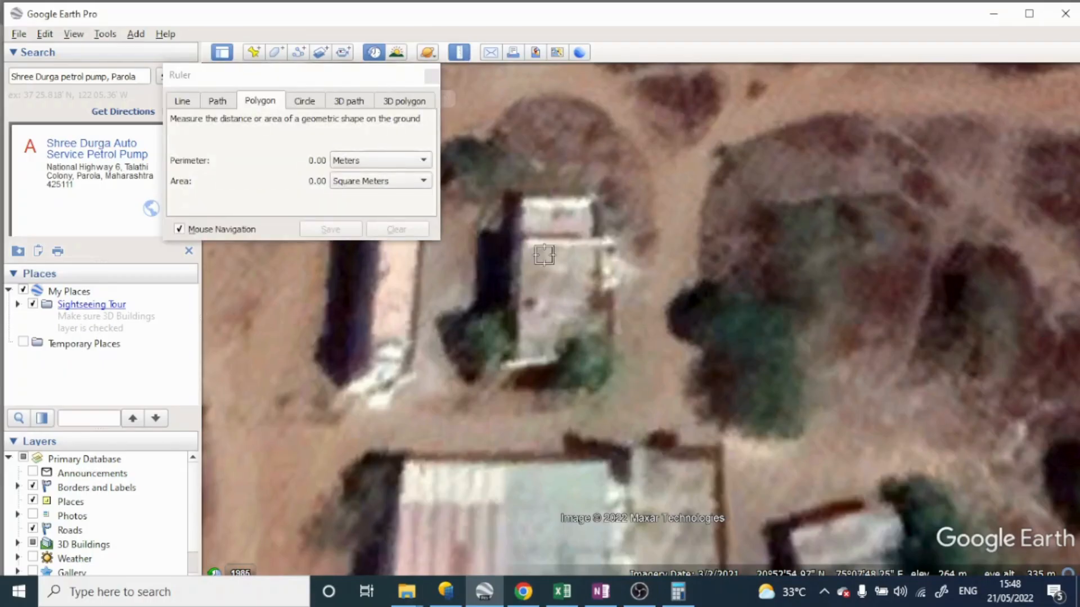
left_click(183, 101)
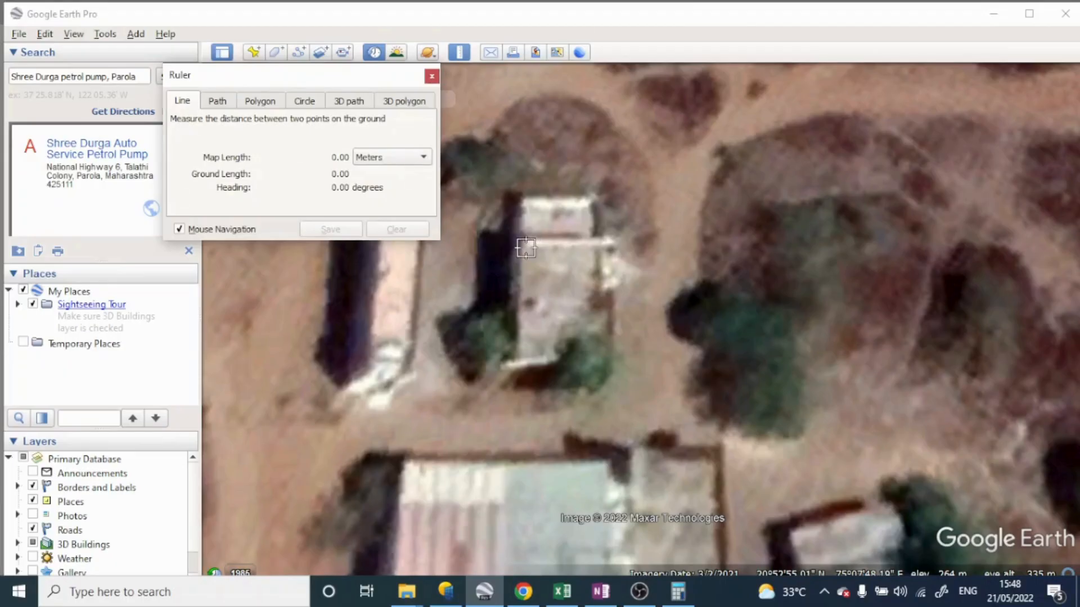
scroll(526, 248, "up", 1)
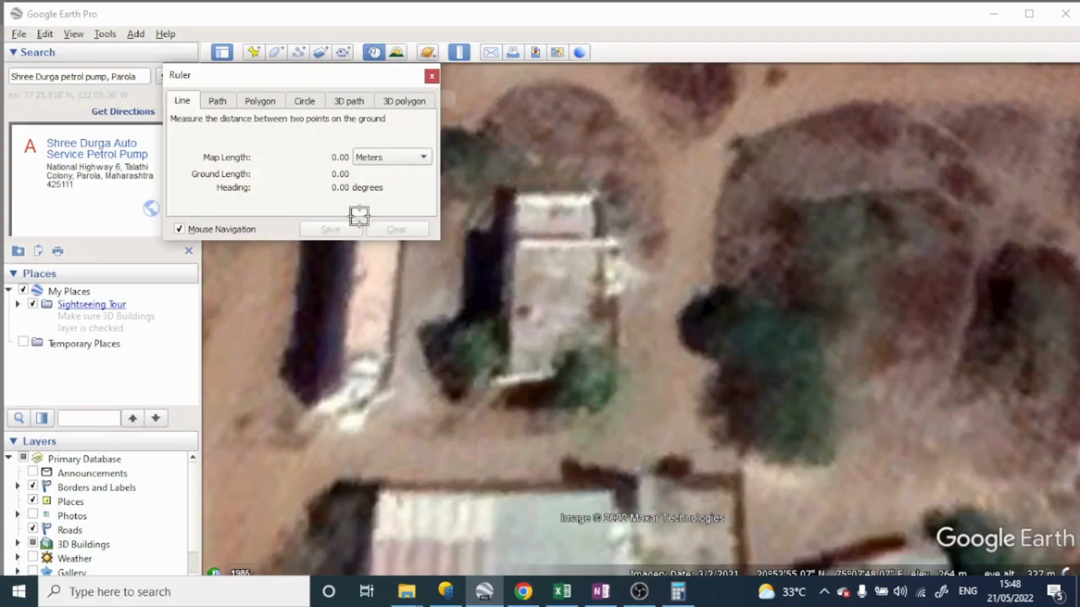
left_click(520, 247)
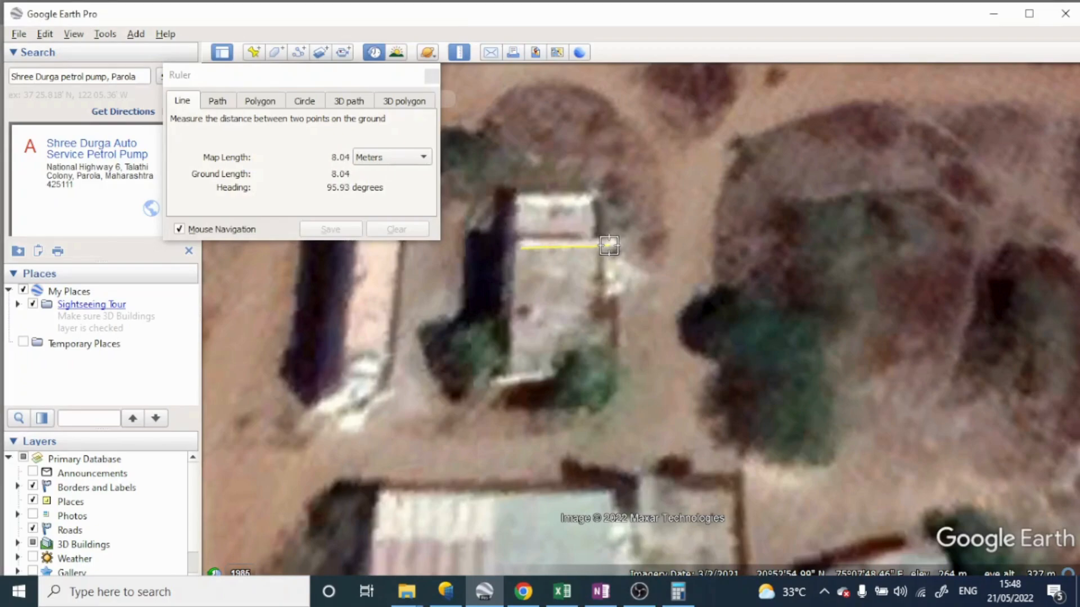
left_click(609, 245)
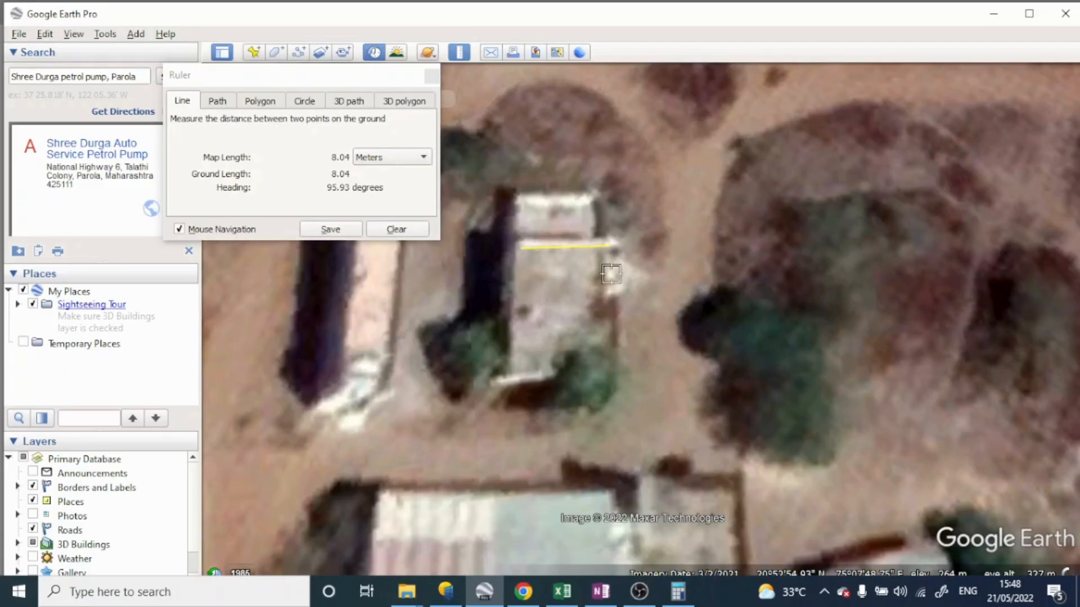
left_click(403, 231)
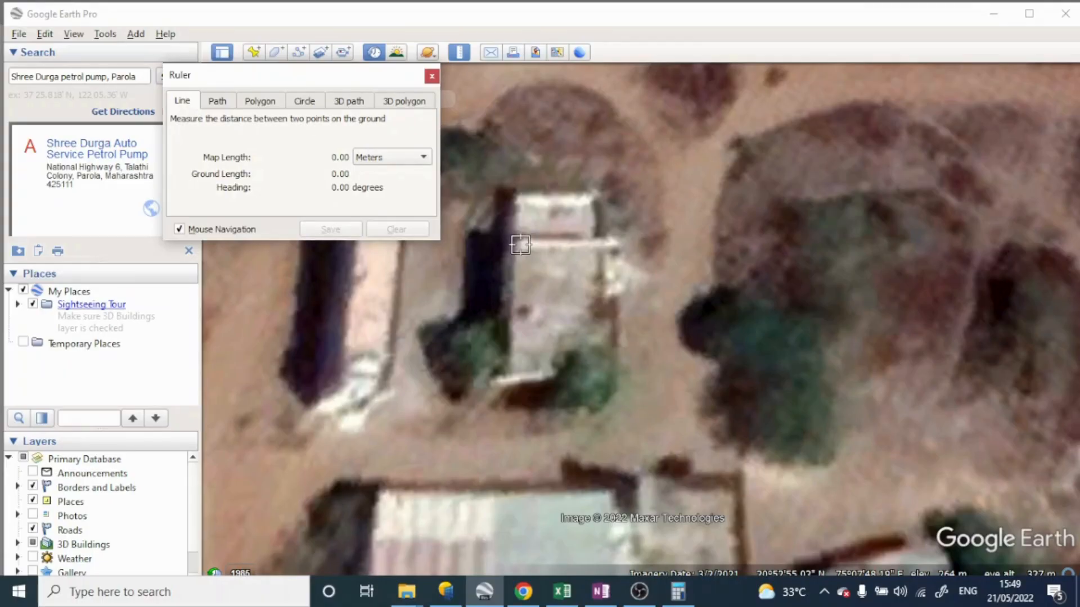
left_click(520, 245)
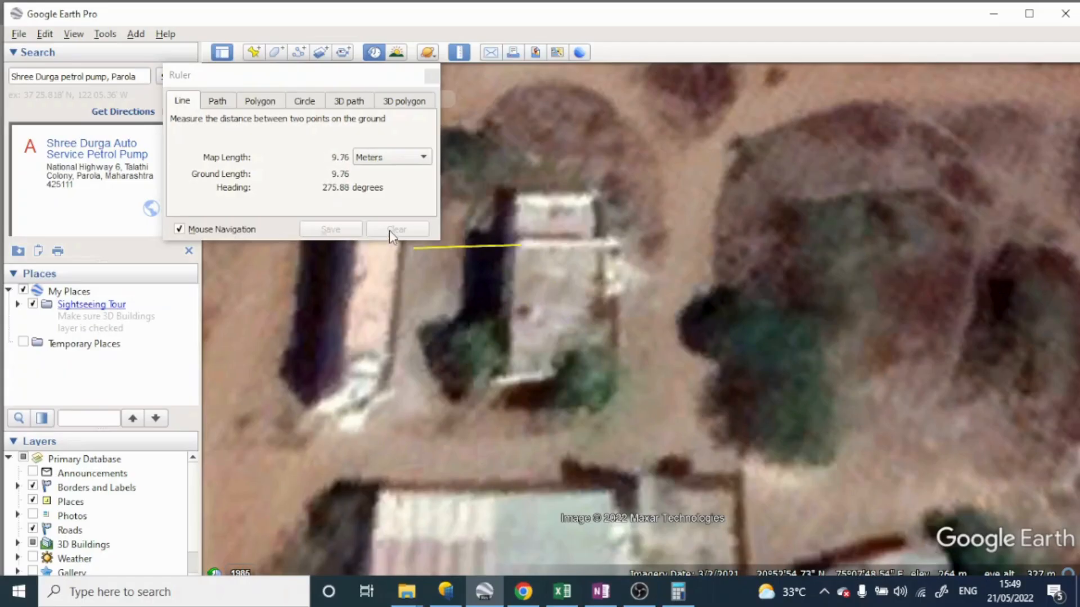
left_click(536, 252)
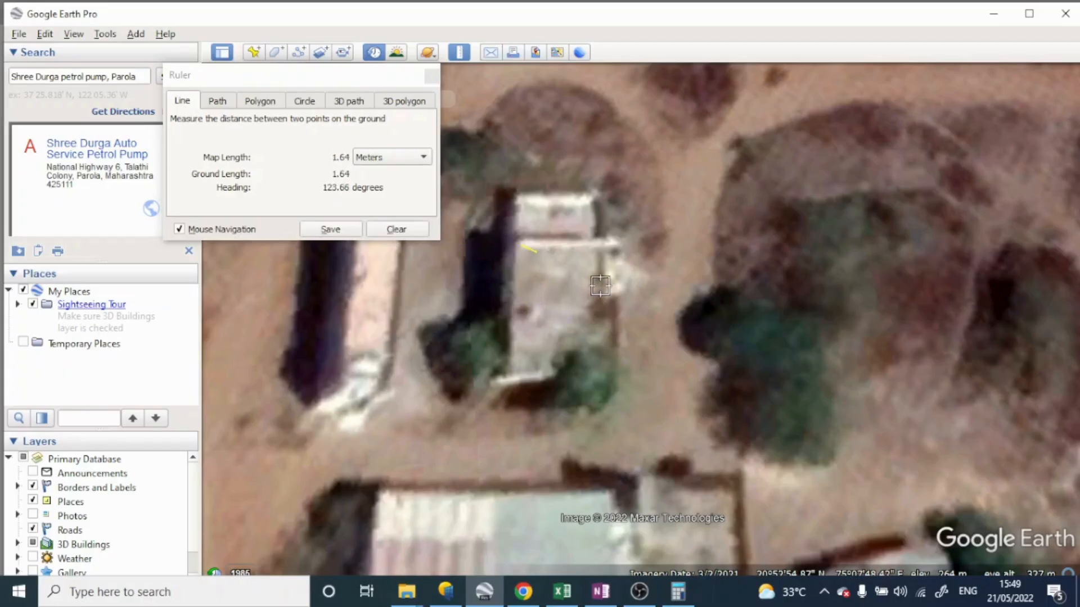
left_click(407, 230)
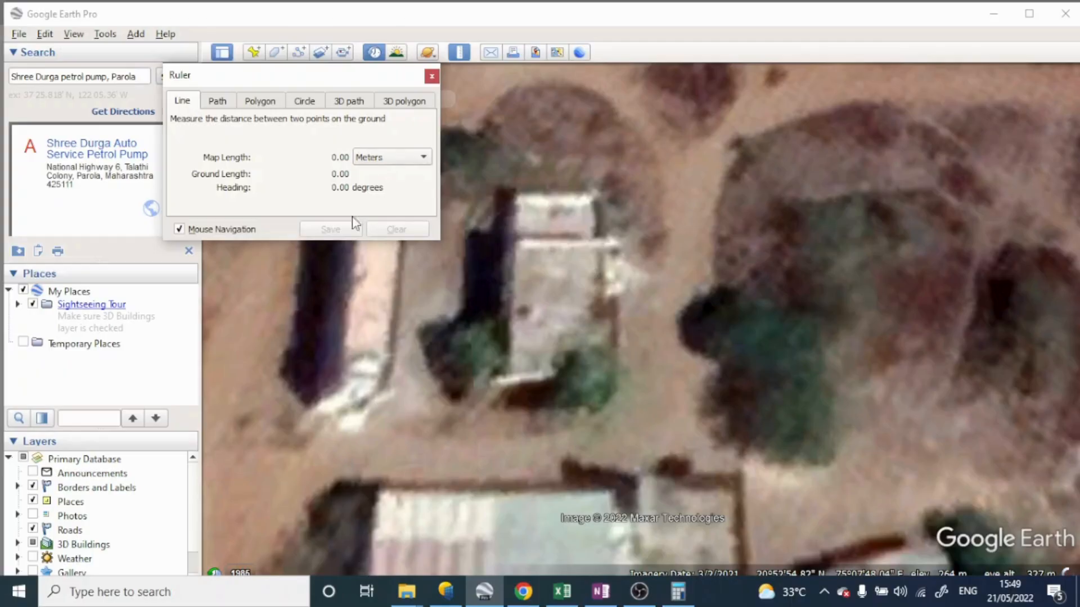
Measure the same roof's area in square meters with a four-corner polygon, adjust its southwest corner, and discard the measurement
left_click(260, 104)
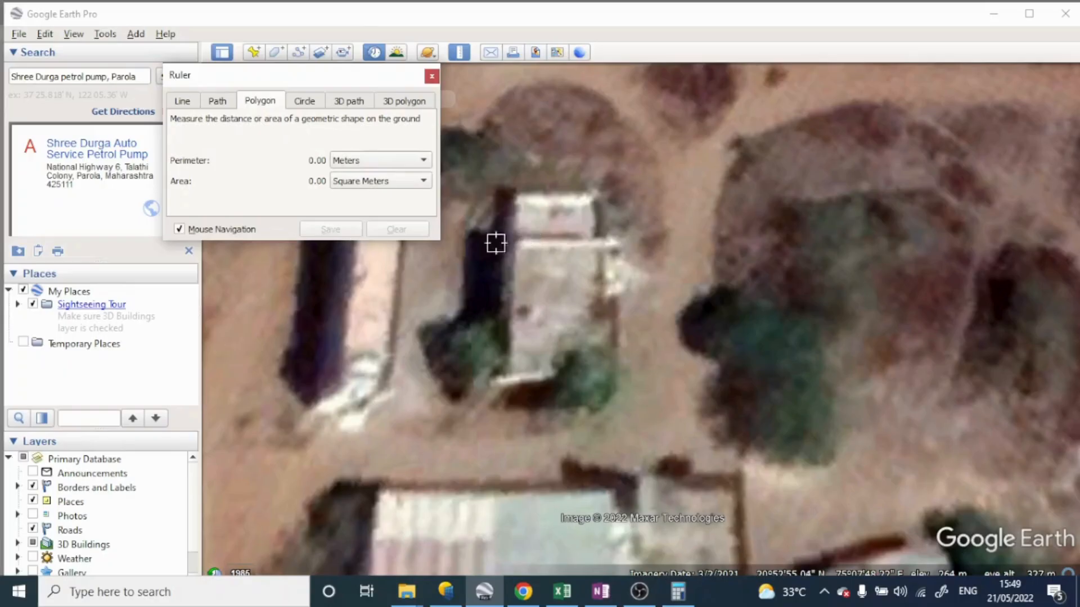
left_click(420, 181)
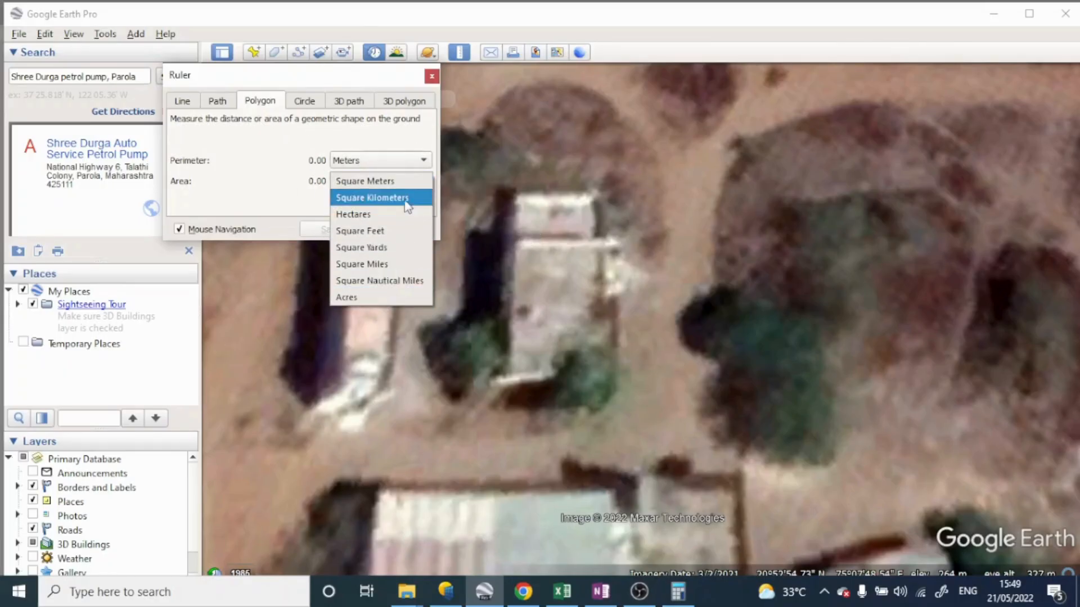
left_click(392, 184)
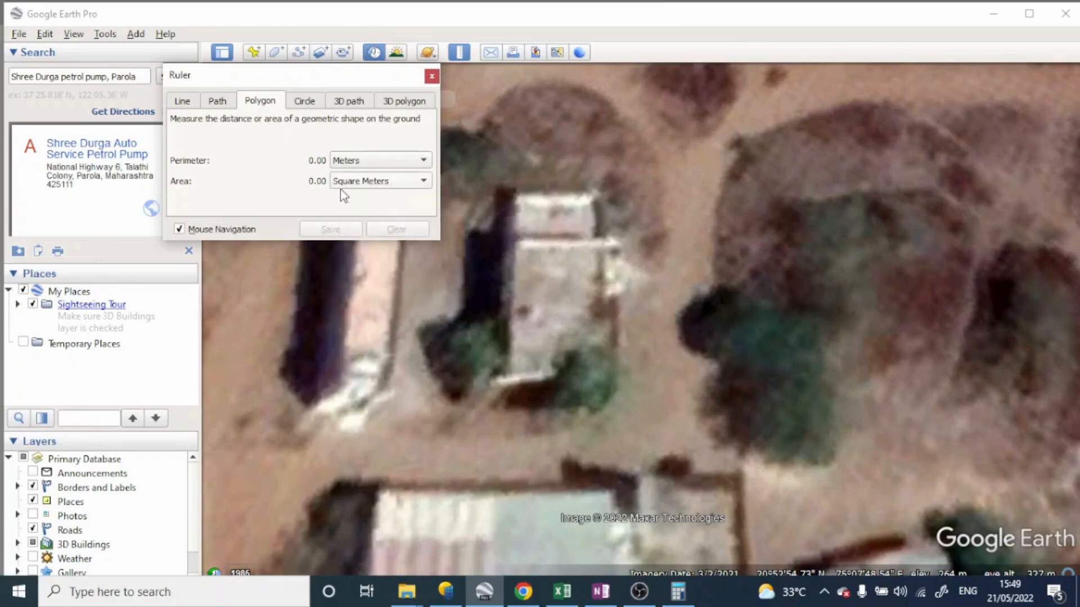
left_click(520, 244)
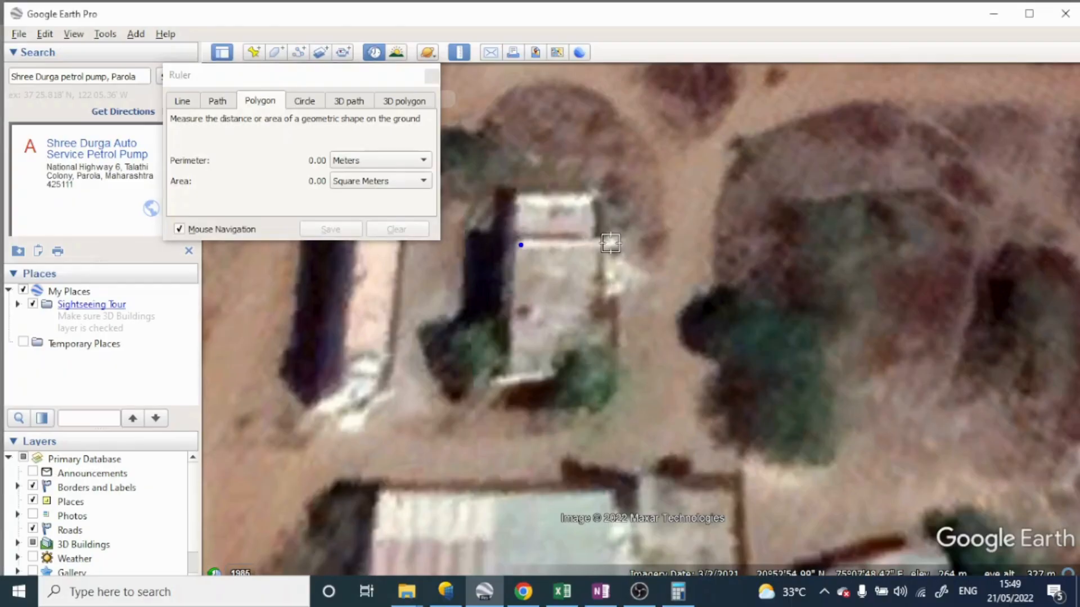
left_click(611, 244)
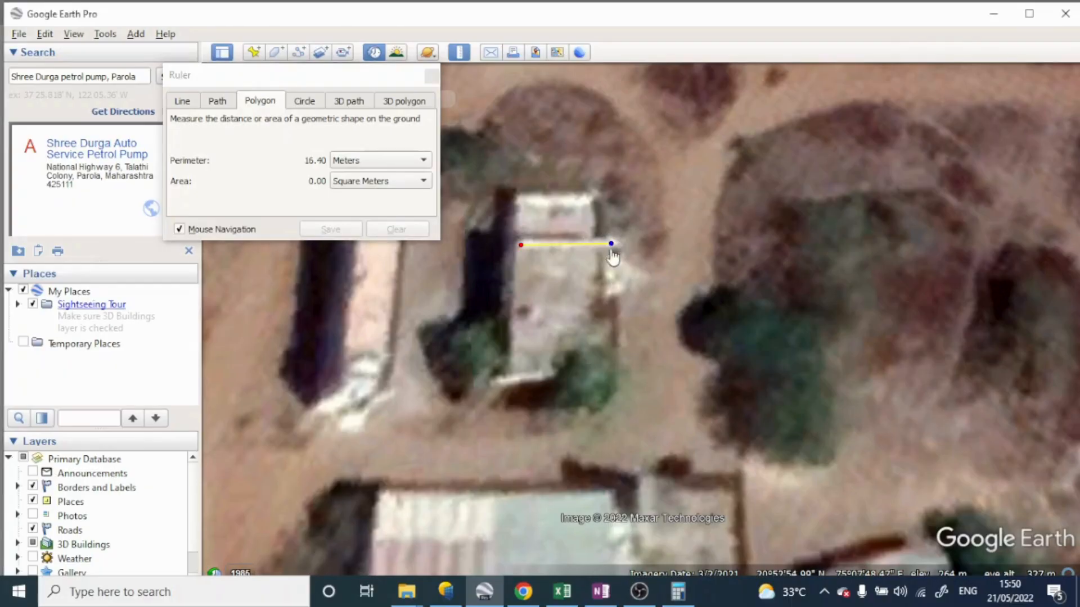
left_click(616, 369)
left_click(513, 373)
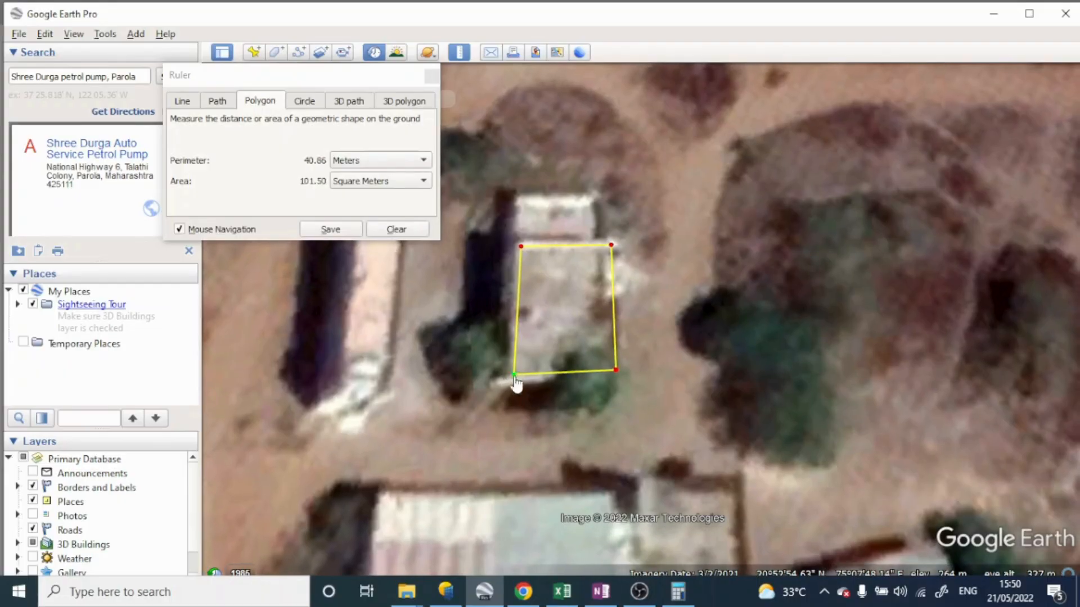
left_click_drag(514, 375, 519, 371)
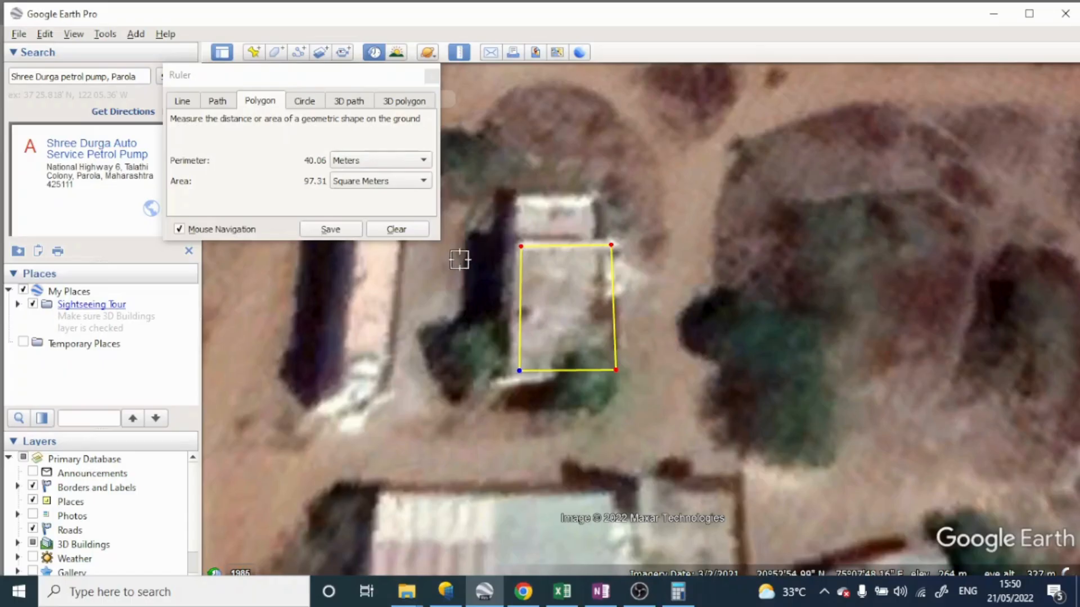
left_click(412, 232)
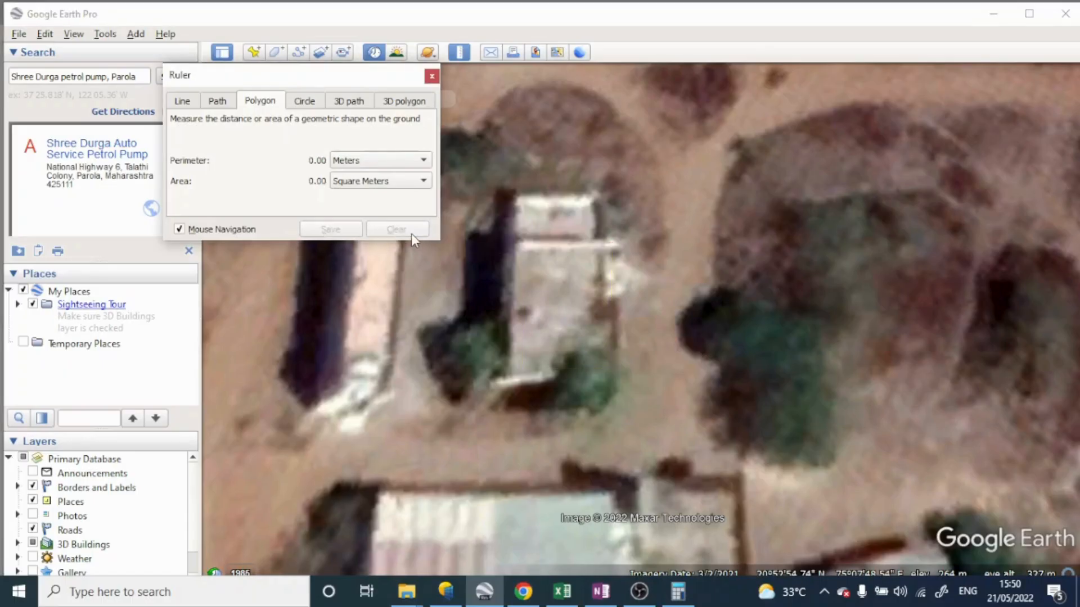
left_click(432, 76)
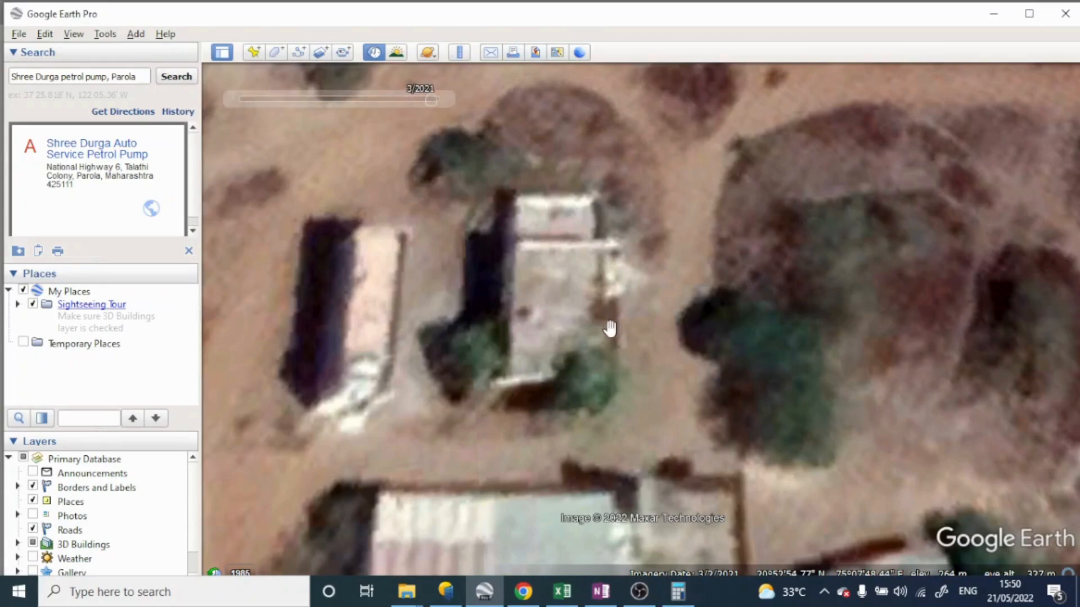
scroll(582, 362, "down", 1)
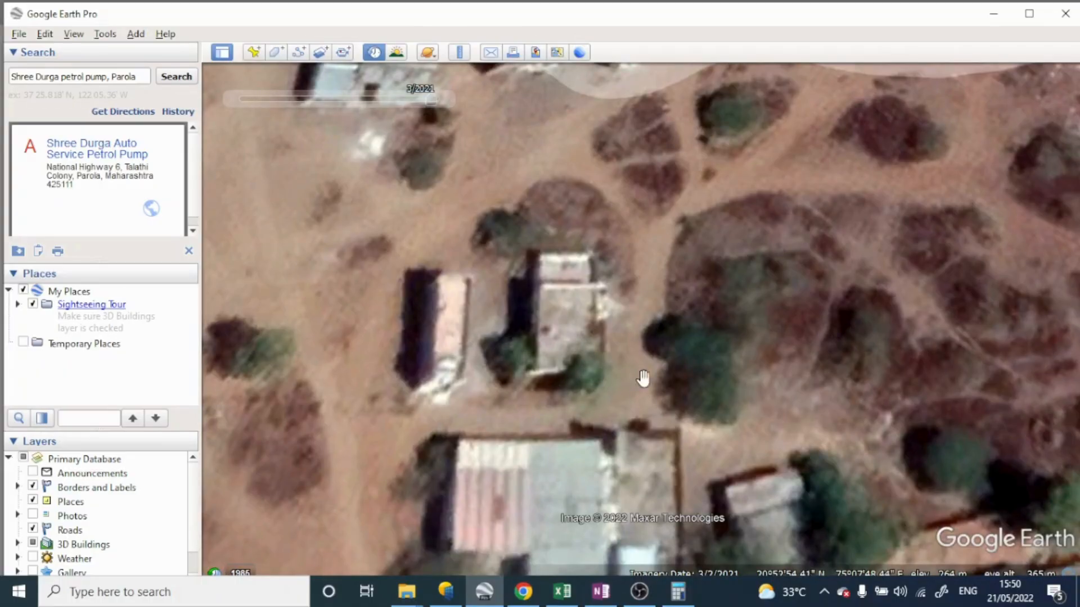
scroll(595, 368, "up", 1)
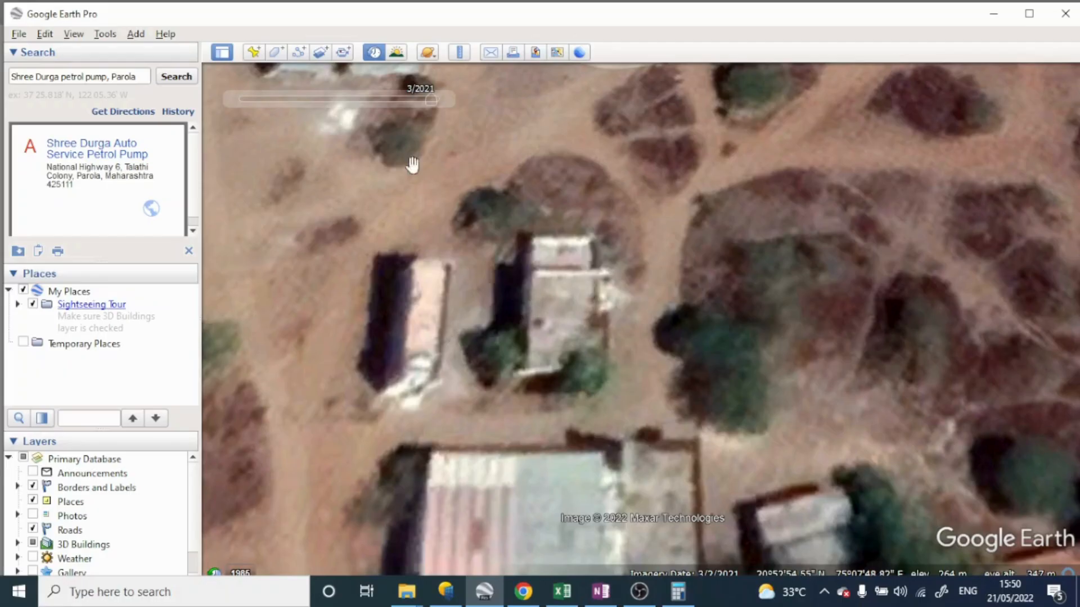
scroll(559, 320, "down", 2)
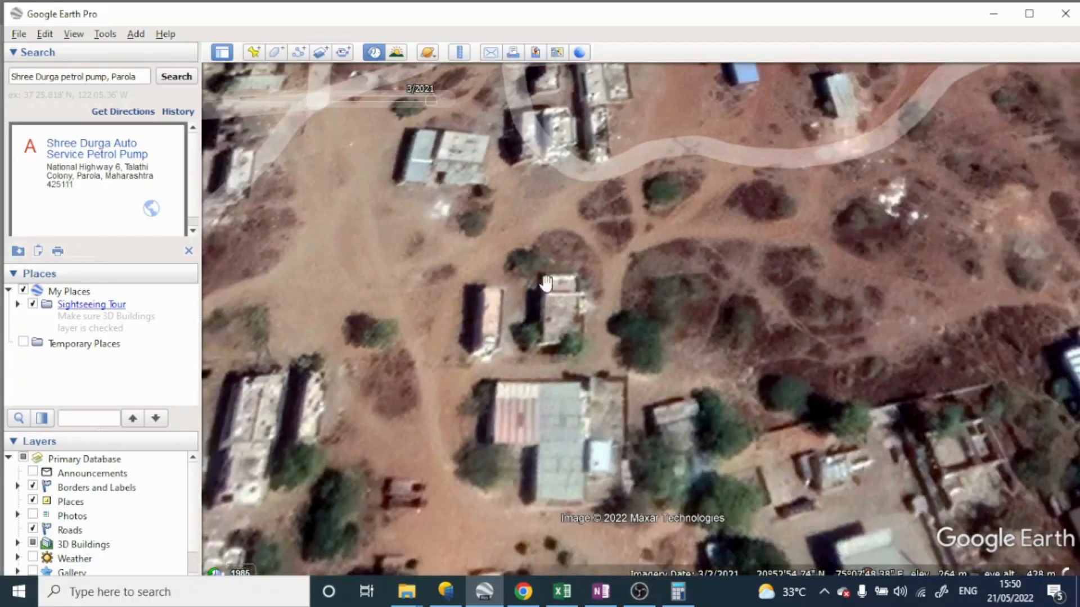
scroll(542, 298, "up", 1)
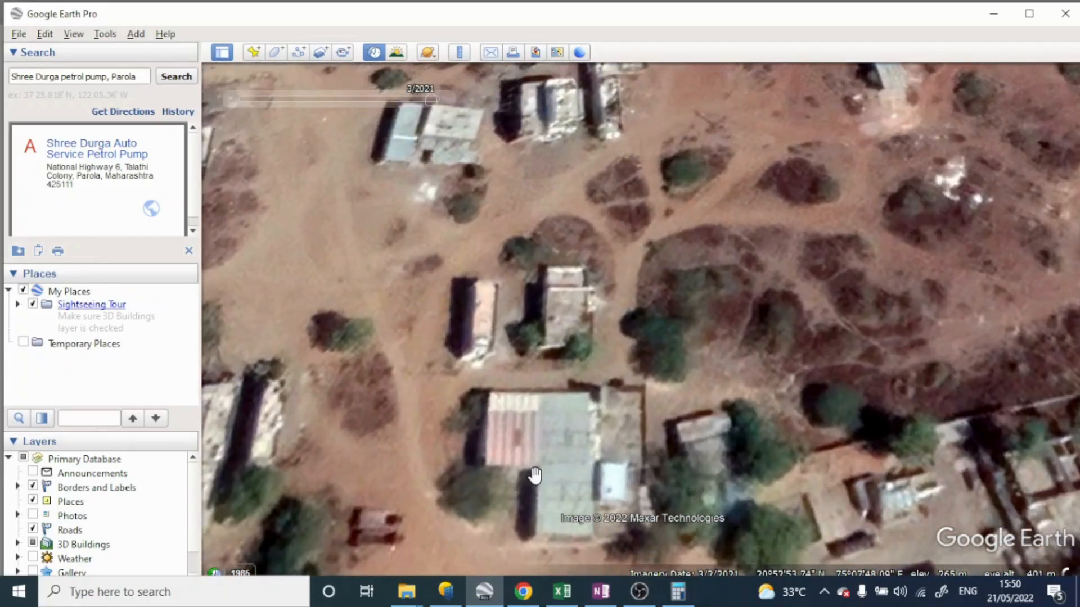
Switch to PVsyst and open the near shadings 3D scene construction in a maximized window
left_click(444, 592)
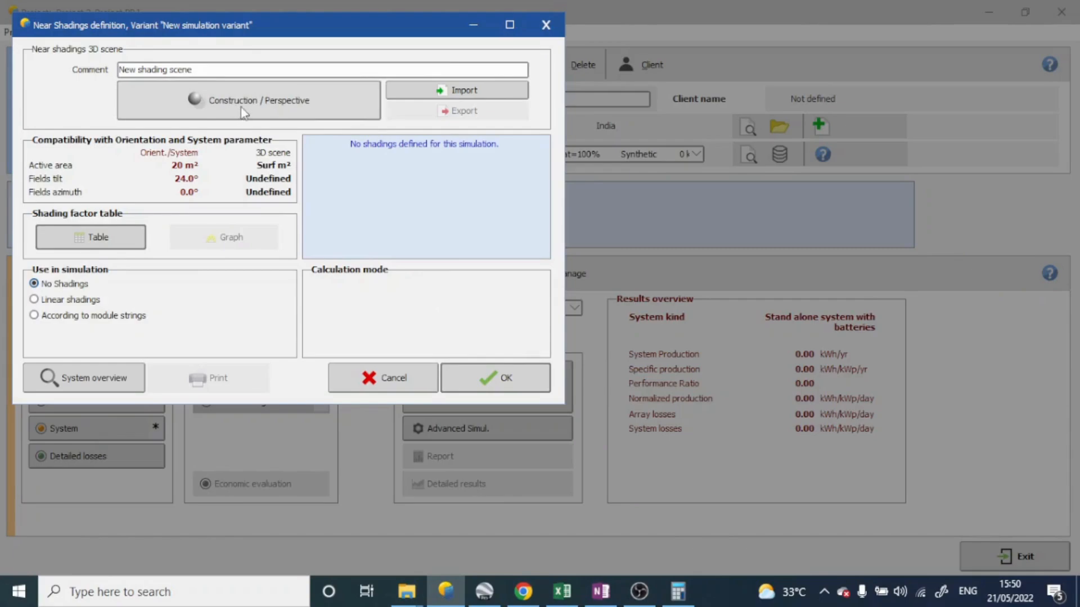
left_click(255, 115)
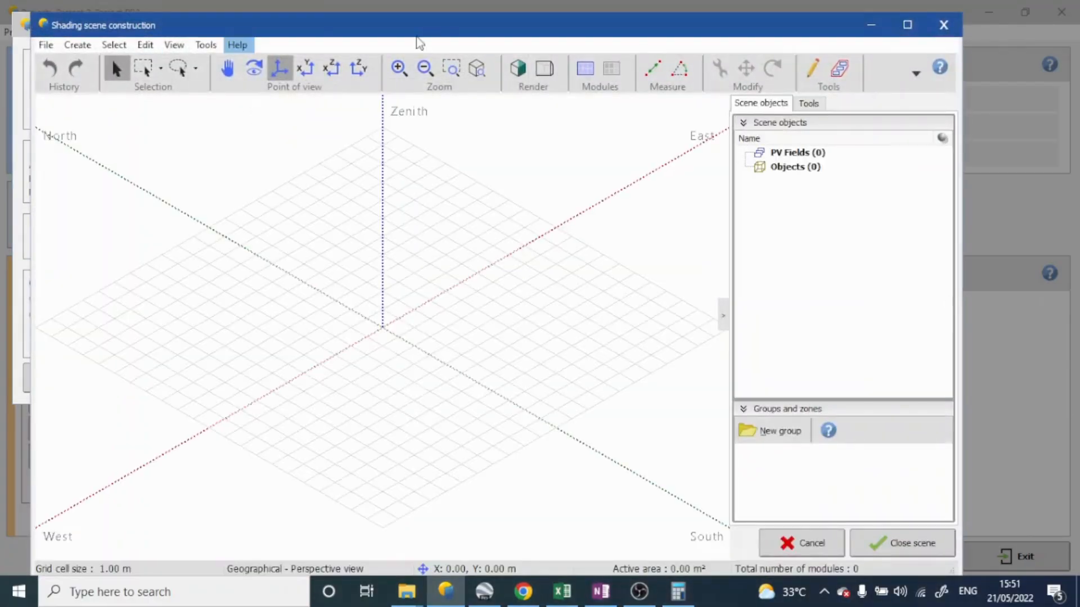
double_click(436, 26)
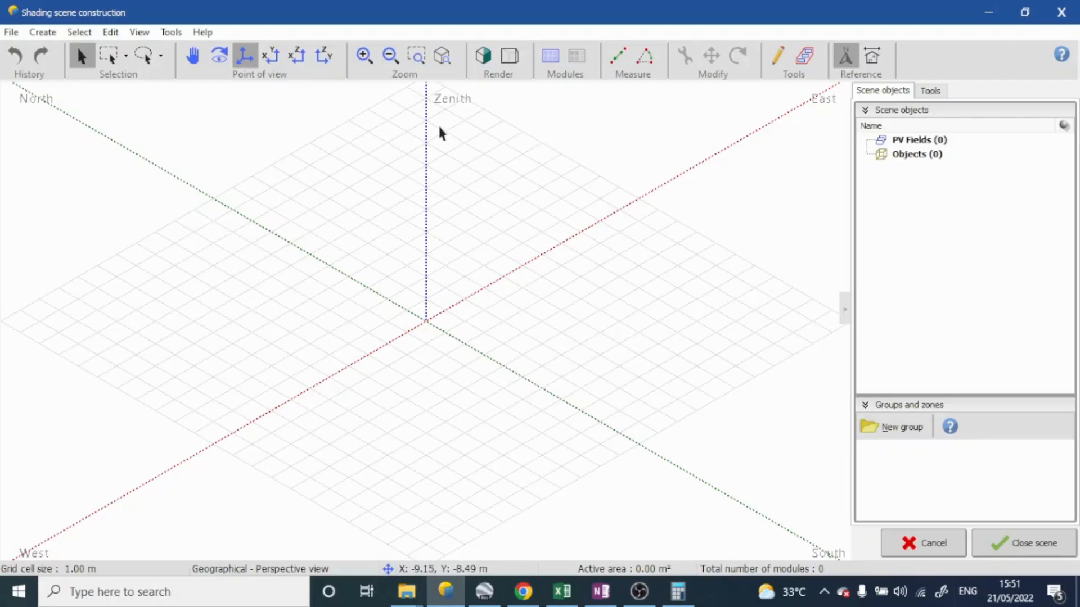
Create a new building/composed object in the scene and start an elementary shading object inside it
left_click(43, 32)
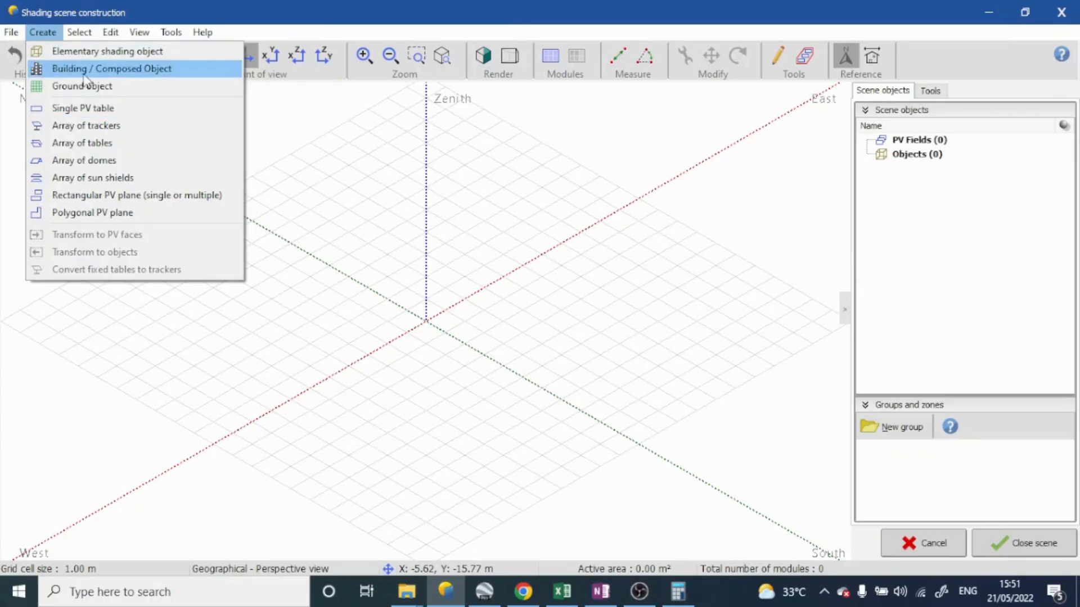
left_click(149, 70)
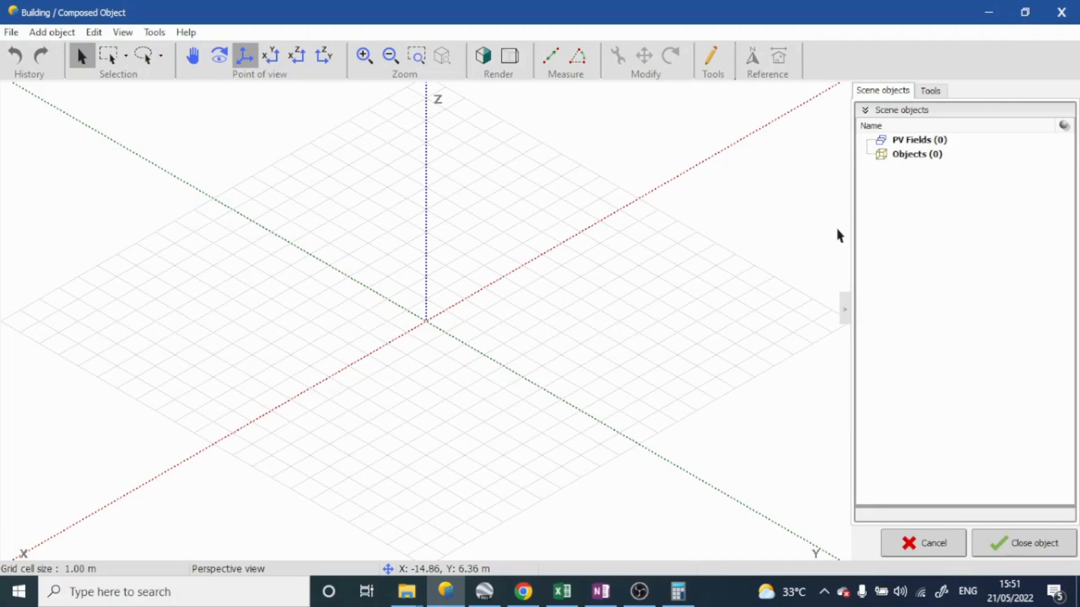
left_click(66, 33)
left_click(89, 48)
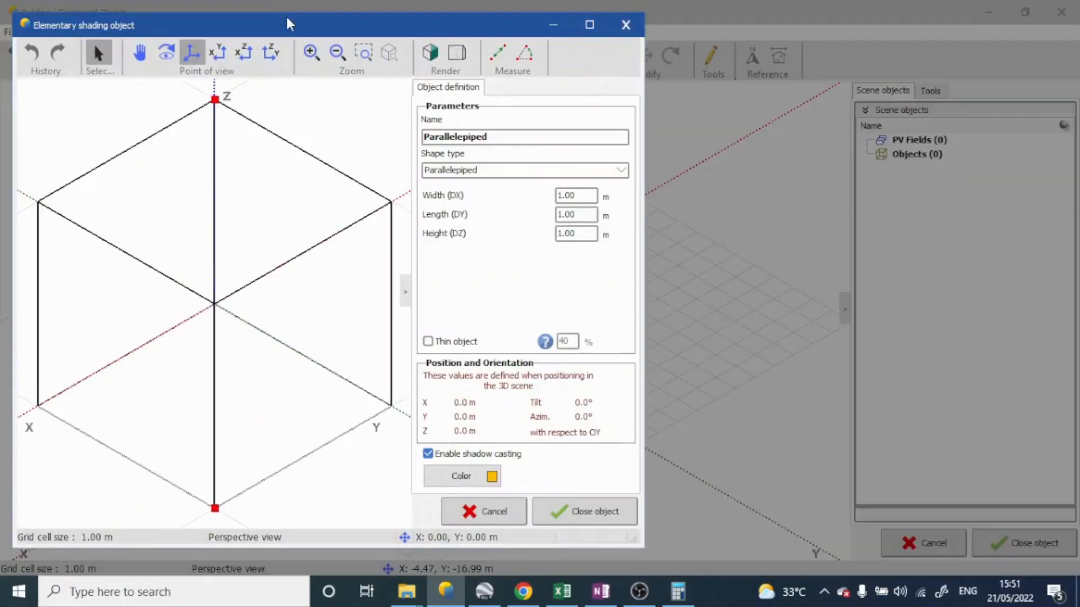
double_click(288, 24)
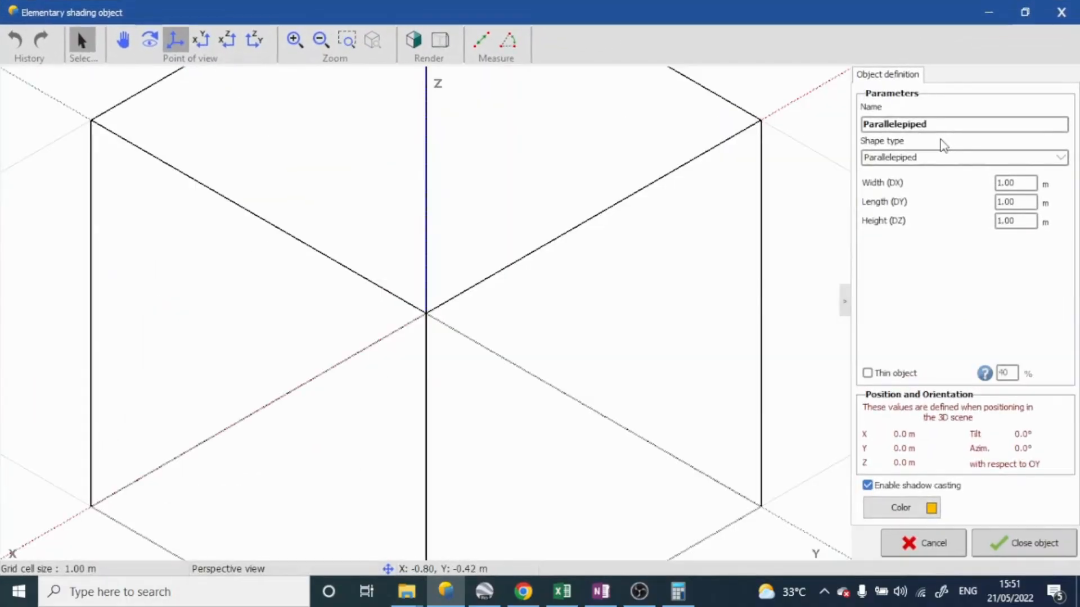
Compare the Parallelepiped and Square Pyramid shapes for the elementary object, leaving the shape type set to Square Pyramid
left_click(900, 157)
left_click(898, 180)
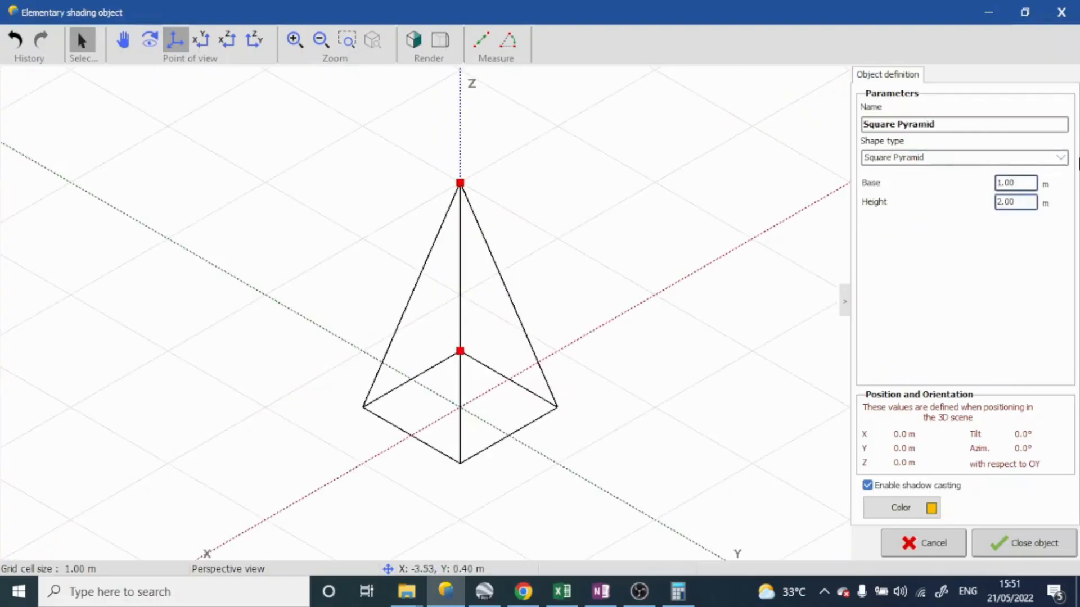
left_click(973, 159)
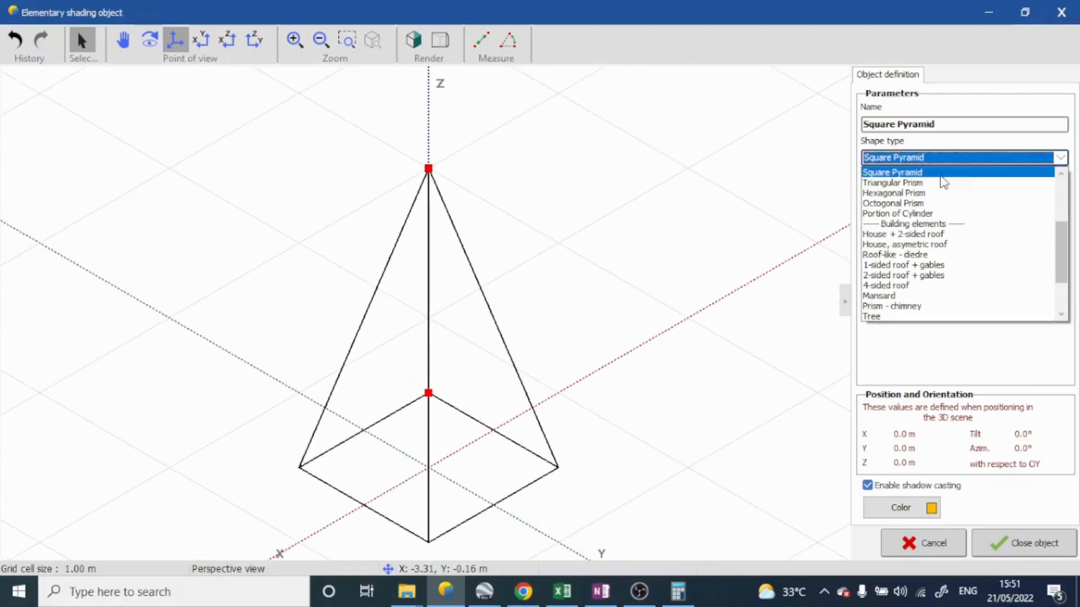
scroll(918, 181, "up", 1)
left_click(917, 183)
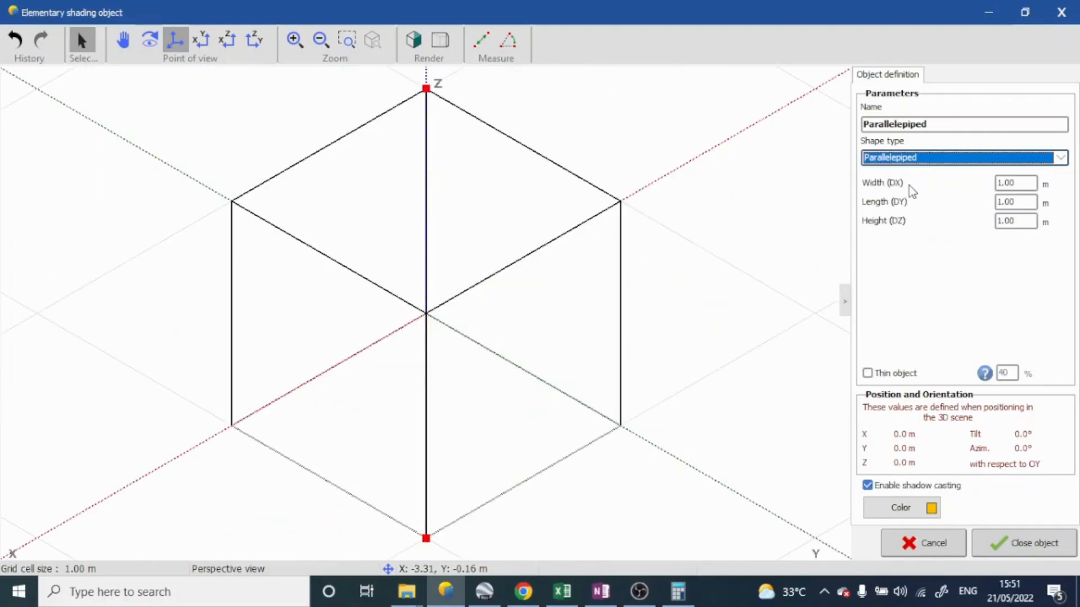
left_click(945, 162)
left_click(932, 192)
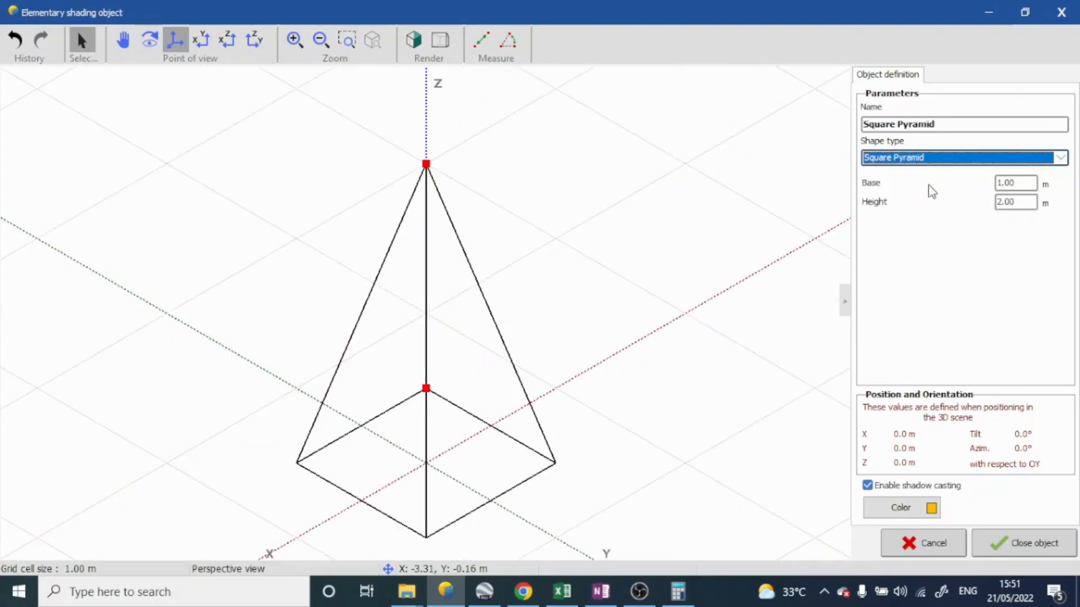
Preview the Portion of Cylinder, House + 2-sided roof, Tree, Cable and Mansard shapes for the elementary object
left_click(937, 164)
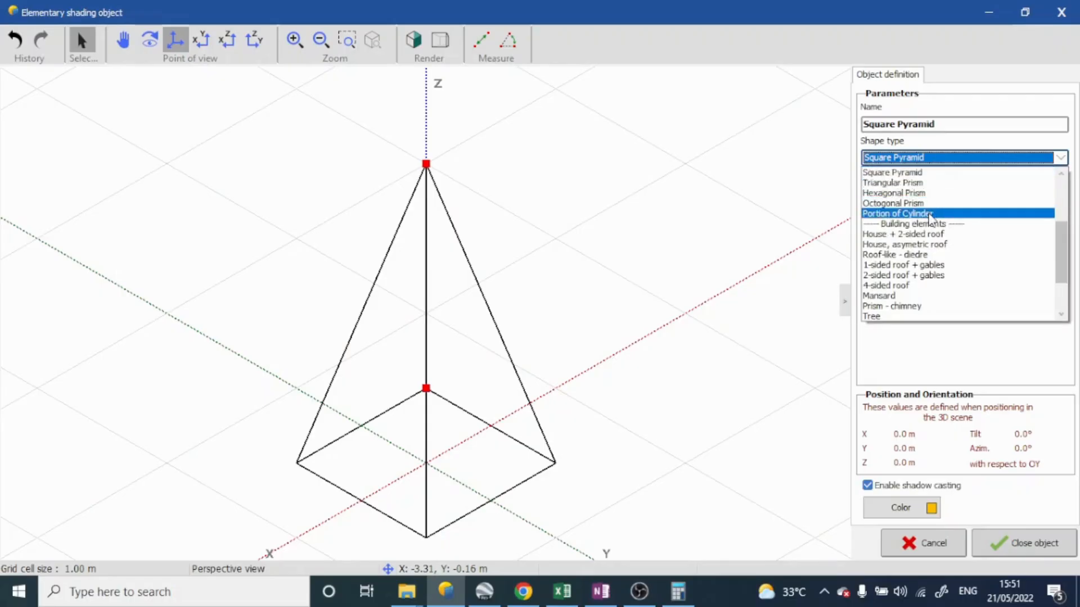
left_click(932, 211)
left_click(947, 162)
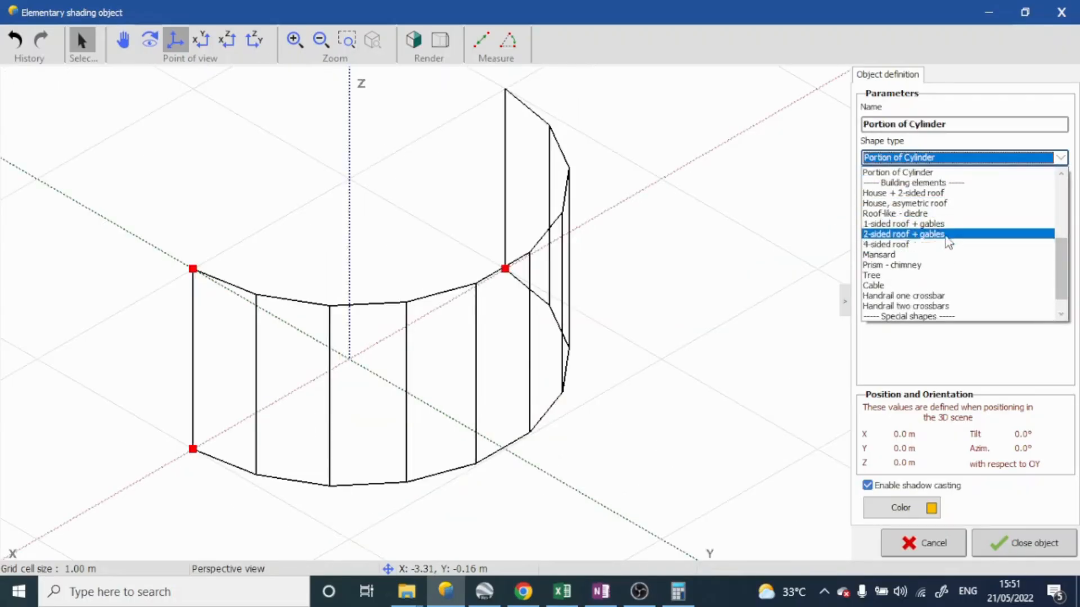
left_click(933, 192)
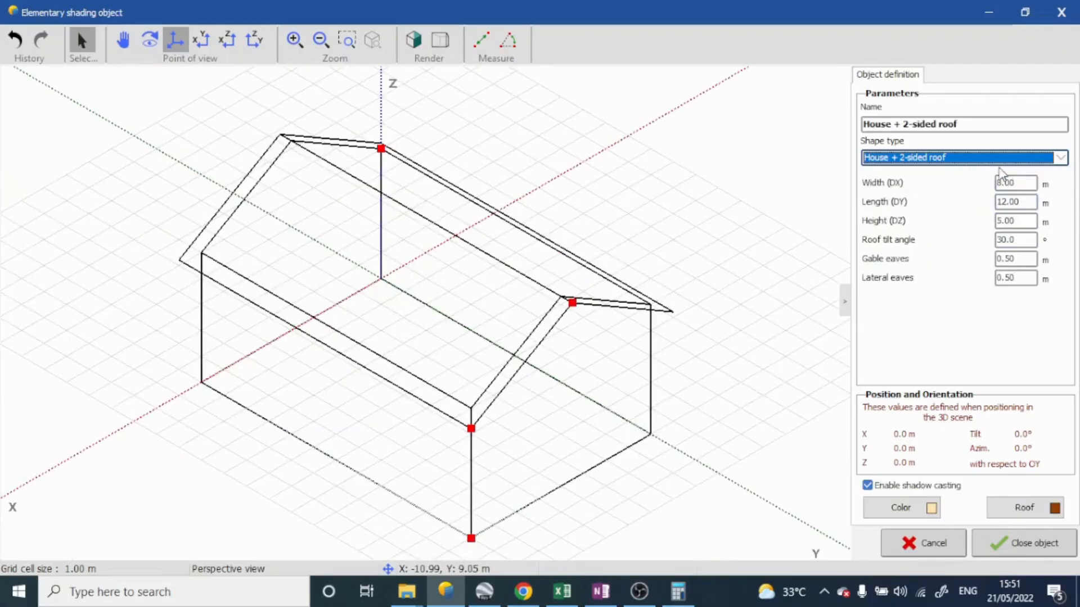
left_click(999, 160)
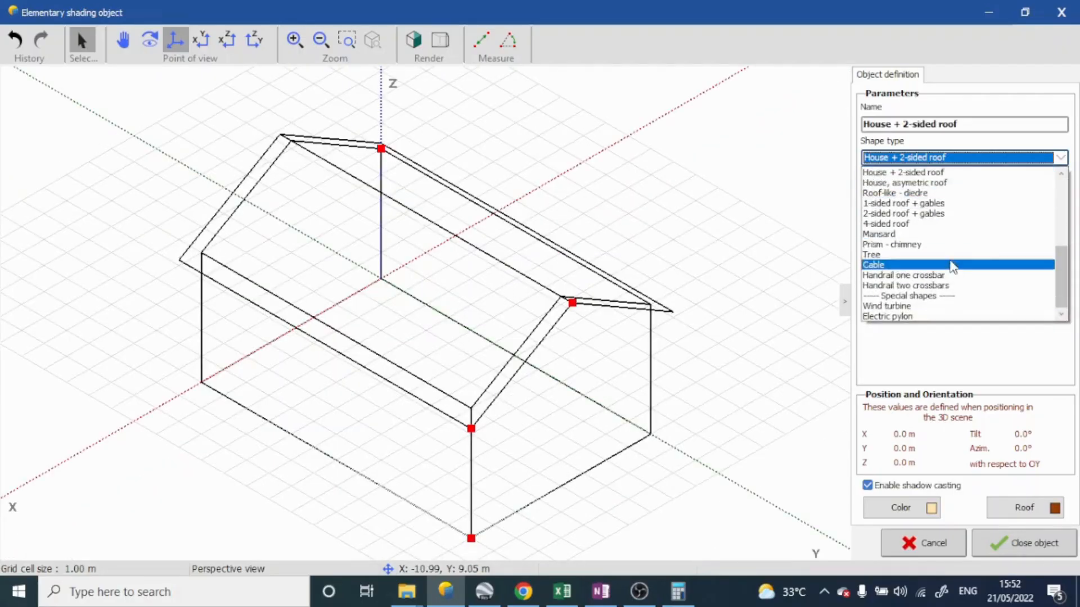
left_click(952, 256)
left_click(966, 157)
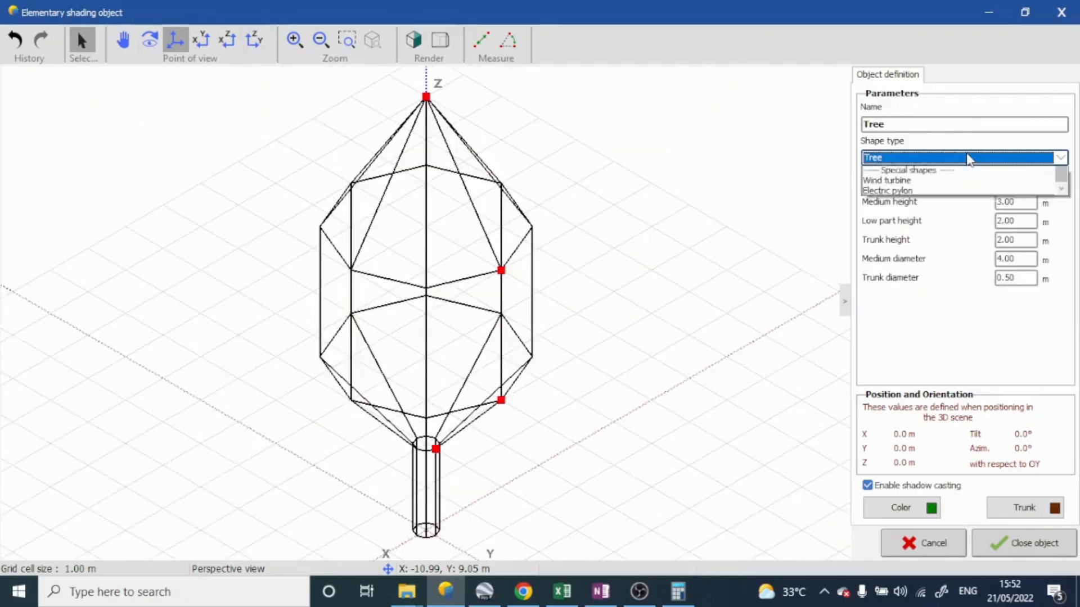
left_click(940, 265)
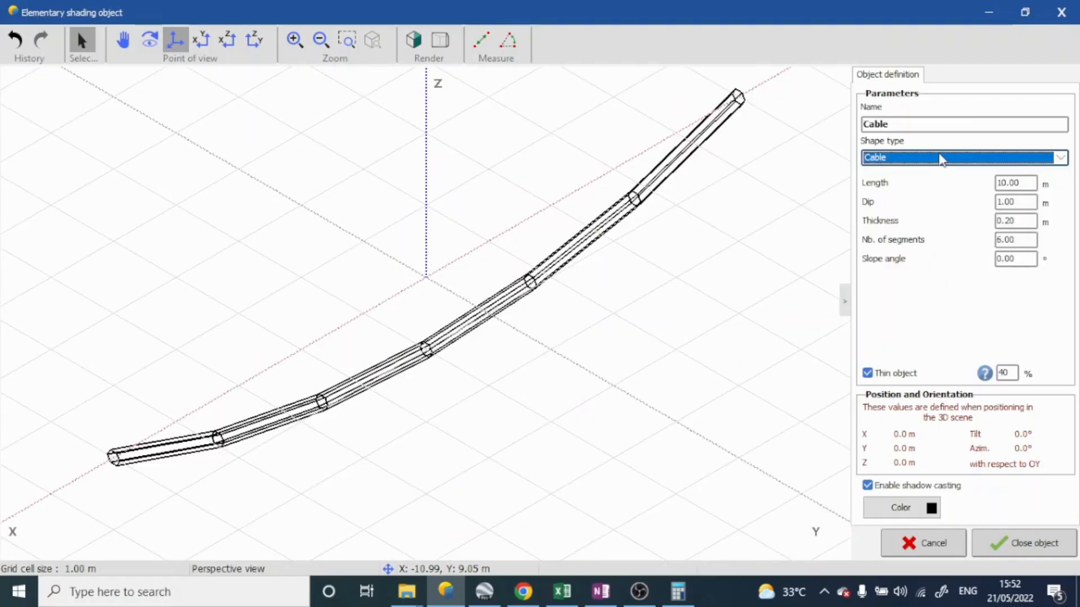
left_click(939, 158)
left_click(916, 235)
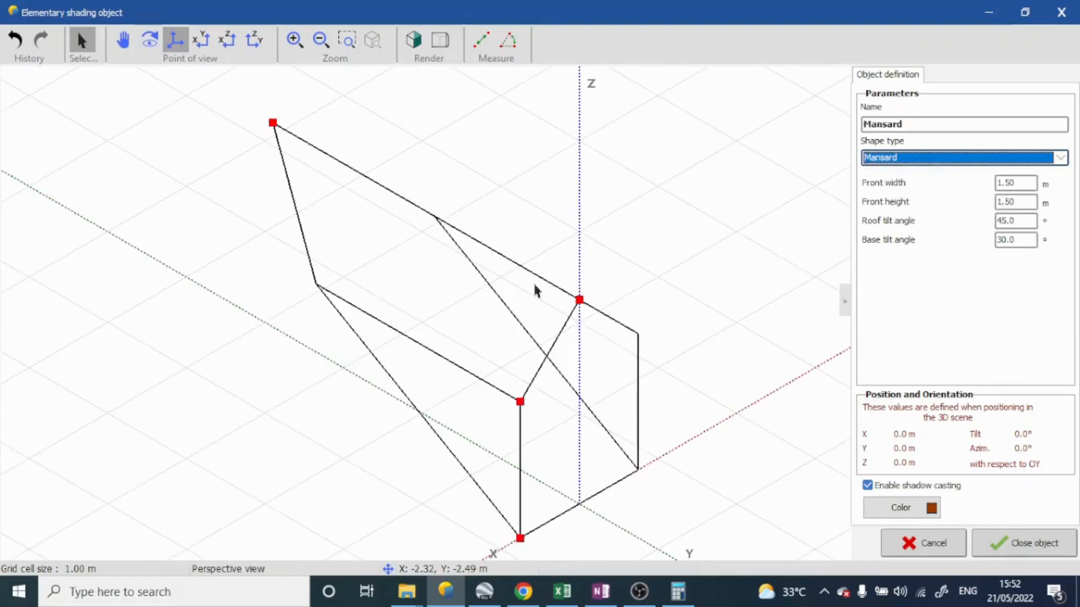
Preview the Wind turbine shape and the flat Rectangle surface for the elementary object
left_click(1027, 161)
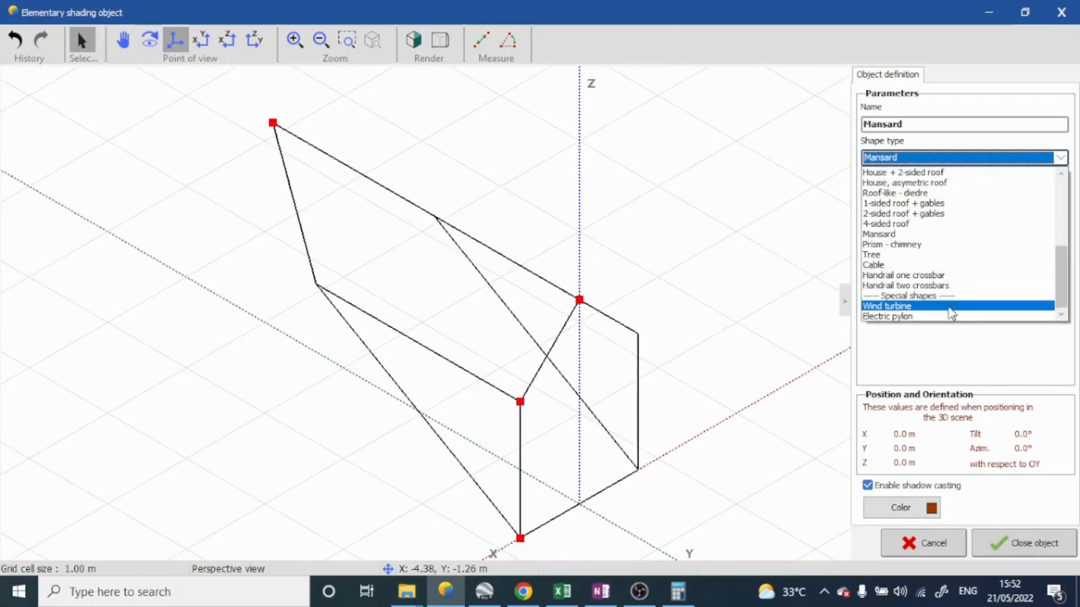
left_click(951, 311)
left_click(992, 160)
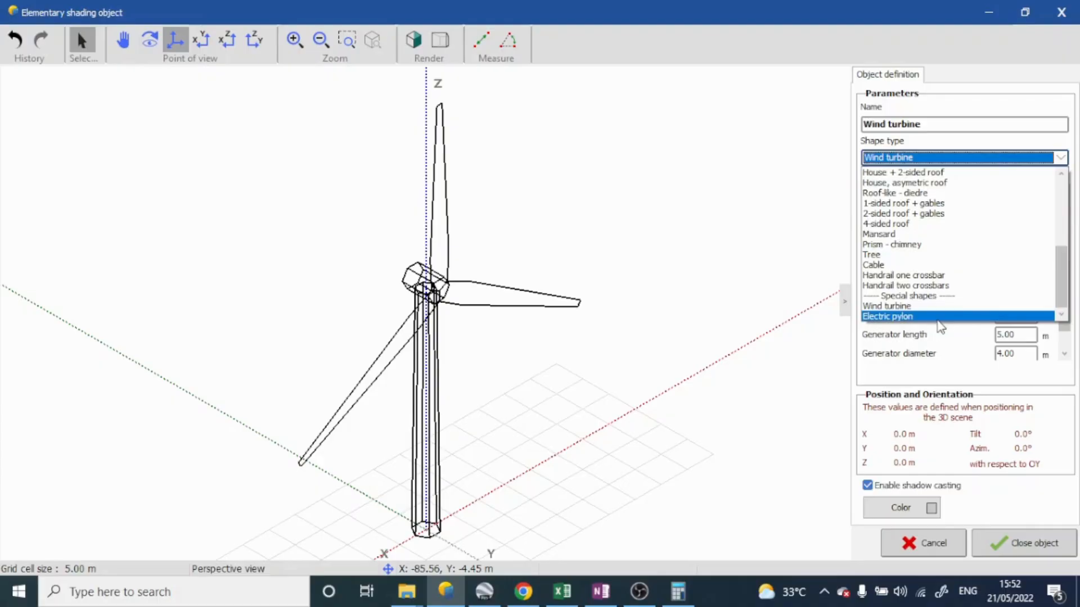
scroll(928, 269, "up", 5)
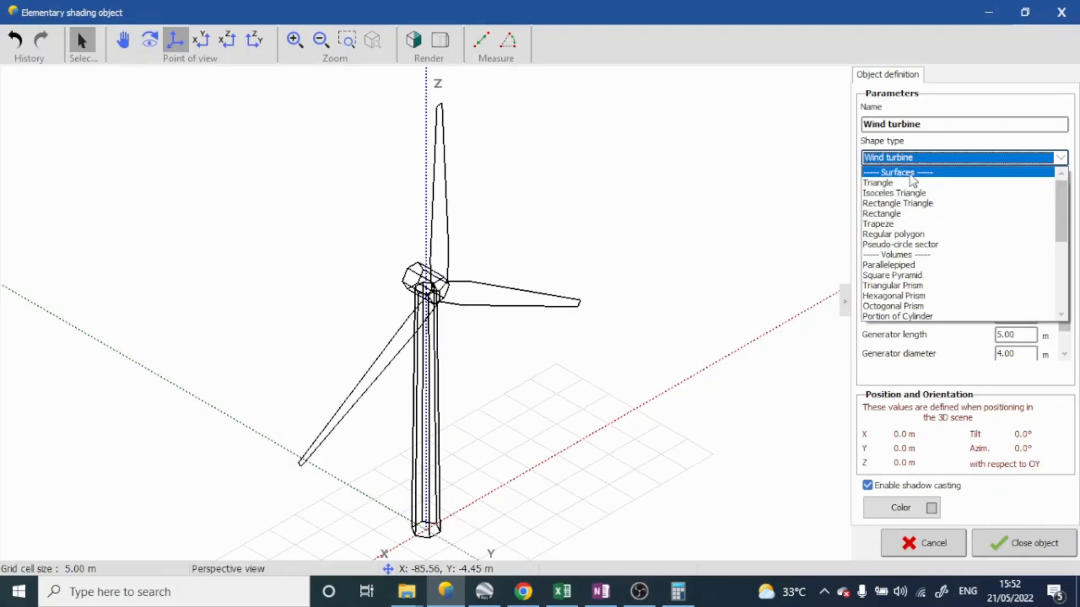
left_click(900, 213)
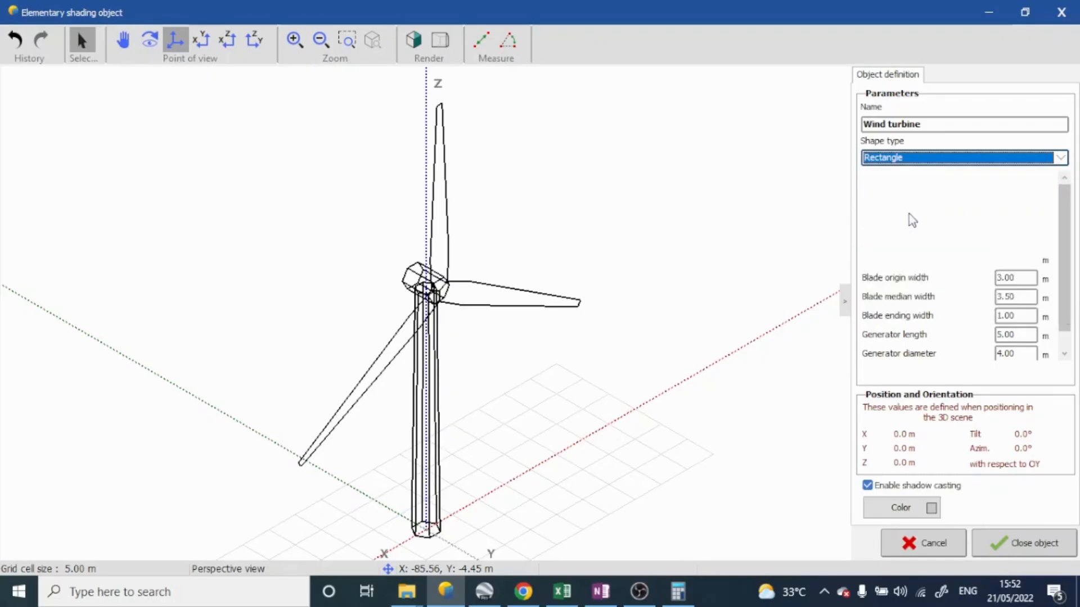
Set the elementary object's shape type to Parallelepiped and inspect the box from a higher angle
left_click(1002, 159)
scroll(963, 193, "up", 2)
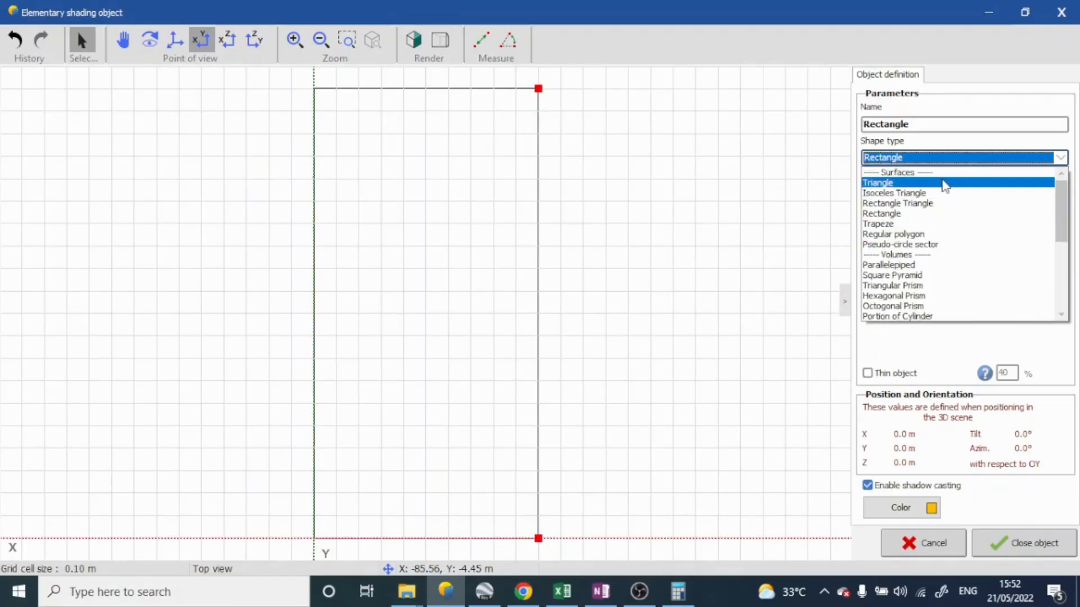
left_click(945, 265)
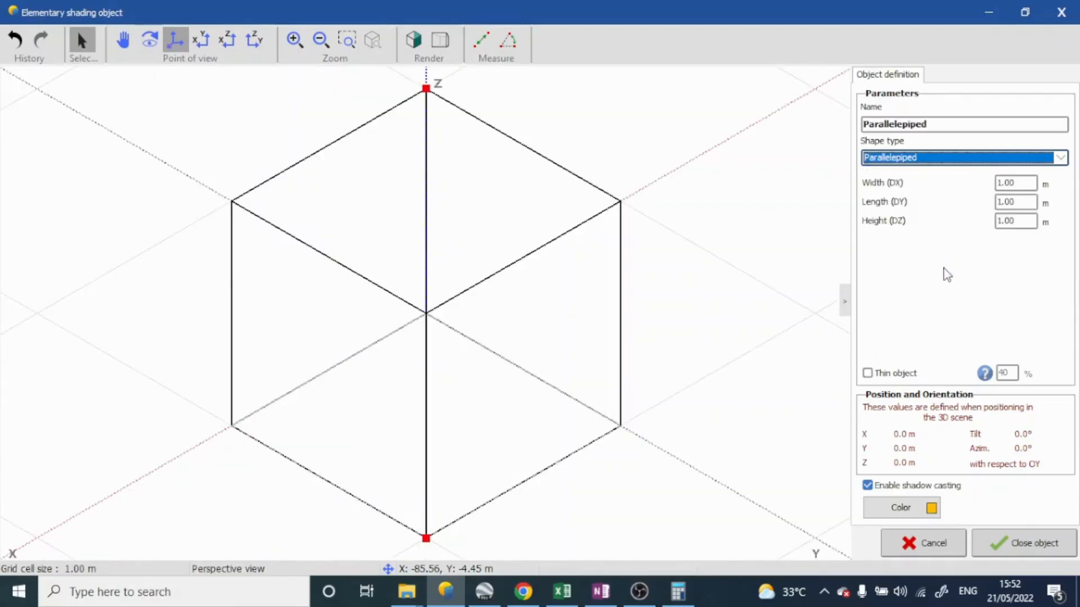
scroll(377, 200, "down", 5)
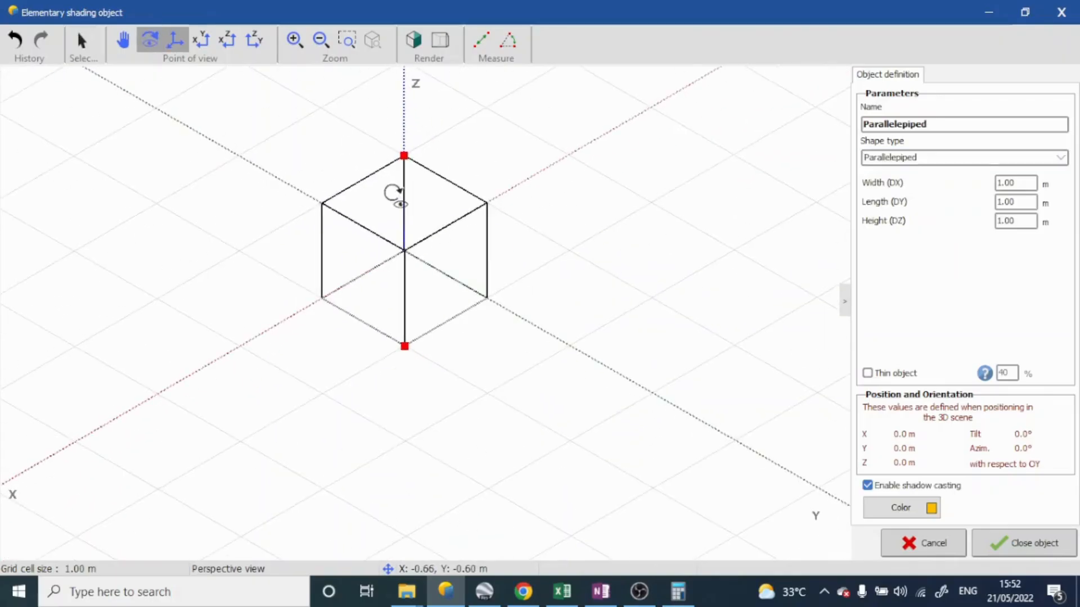
left_click_drag(392, 193, 468, 352)
key("Escape")
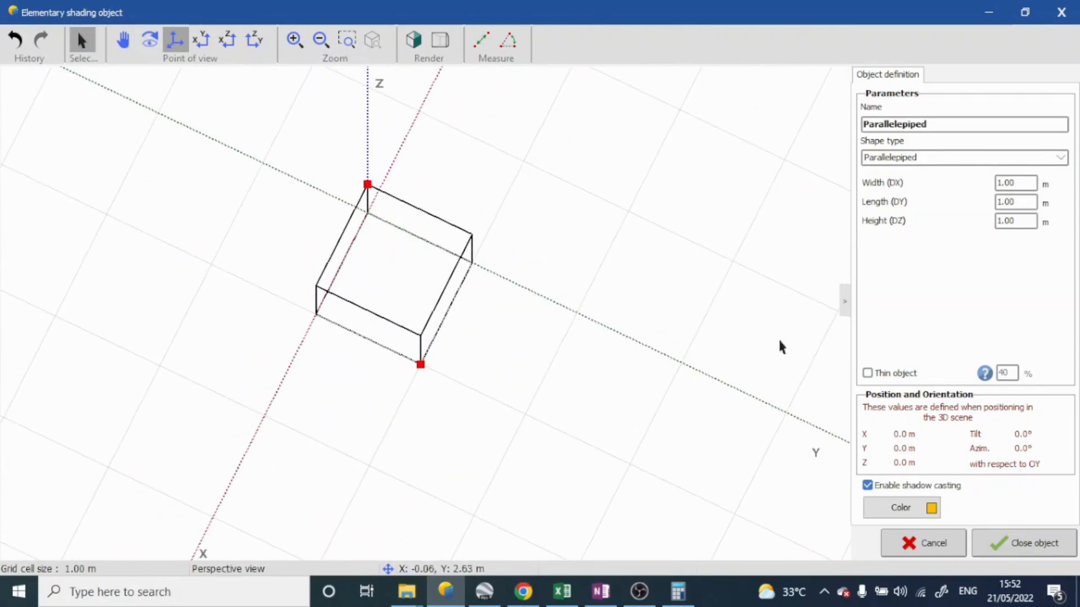
Set the parallelepiped's width to 8 m, length to 12 m and height to 5 m
left_click(1006, 183)
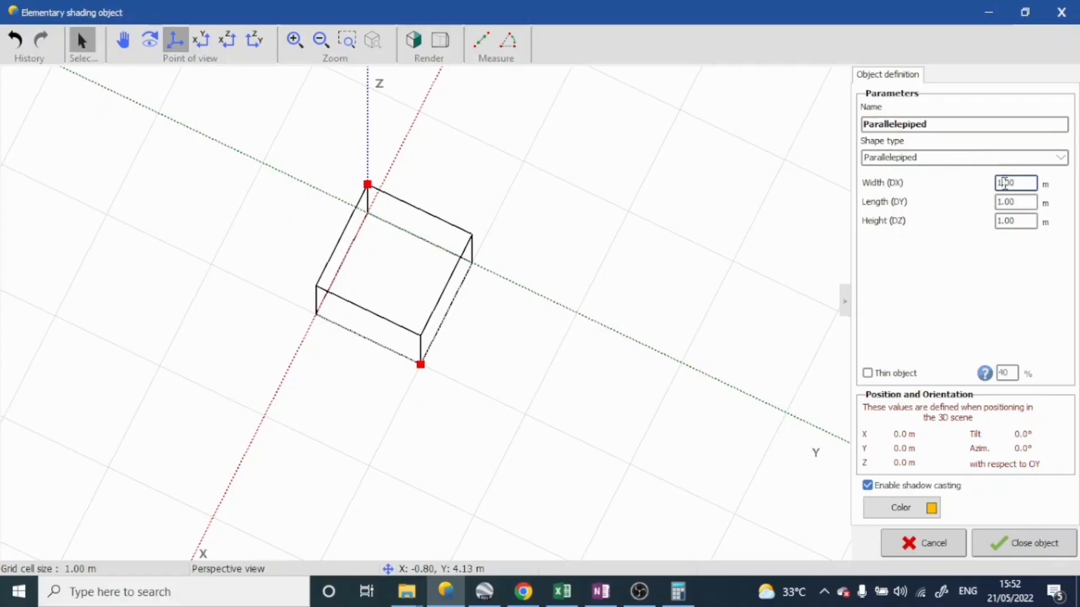
key("BackSpace")
type("8")
left_click(1014, 199)
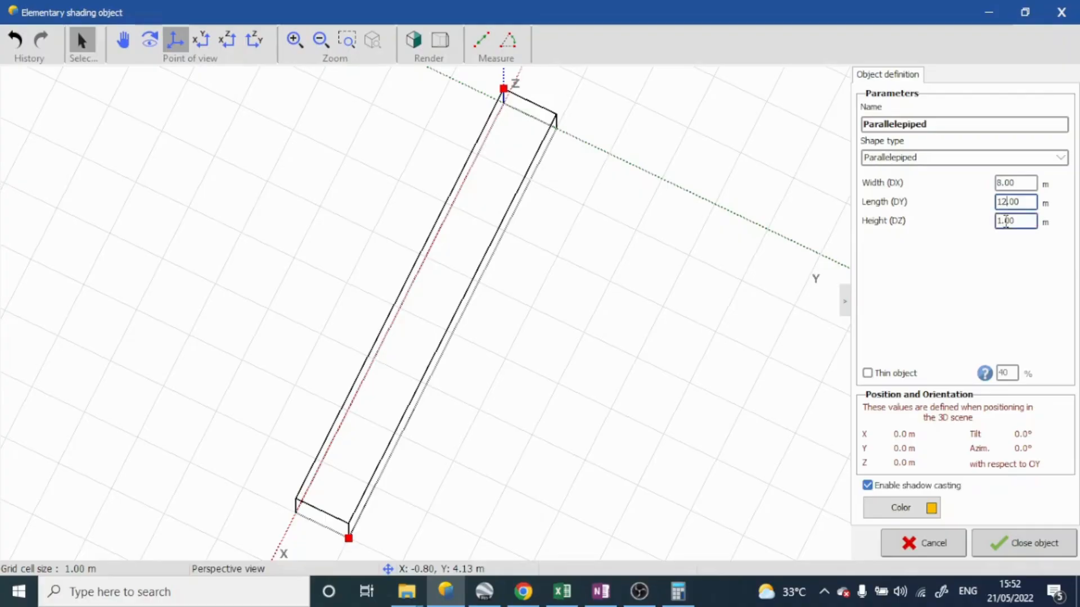
middle_click_drag(613, 375, 641, 156)
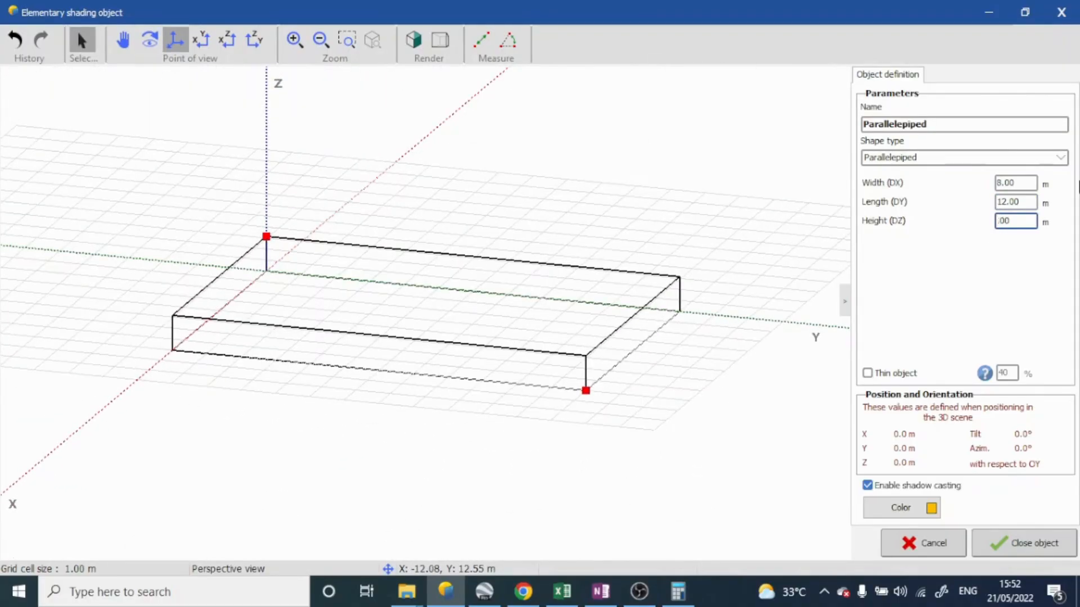
type("5")
scroll(551, 219, "down", 2)
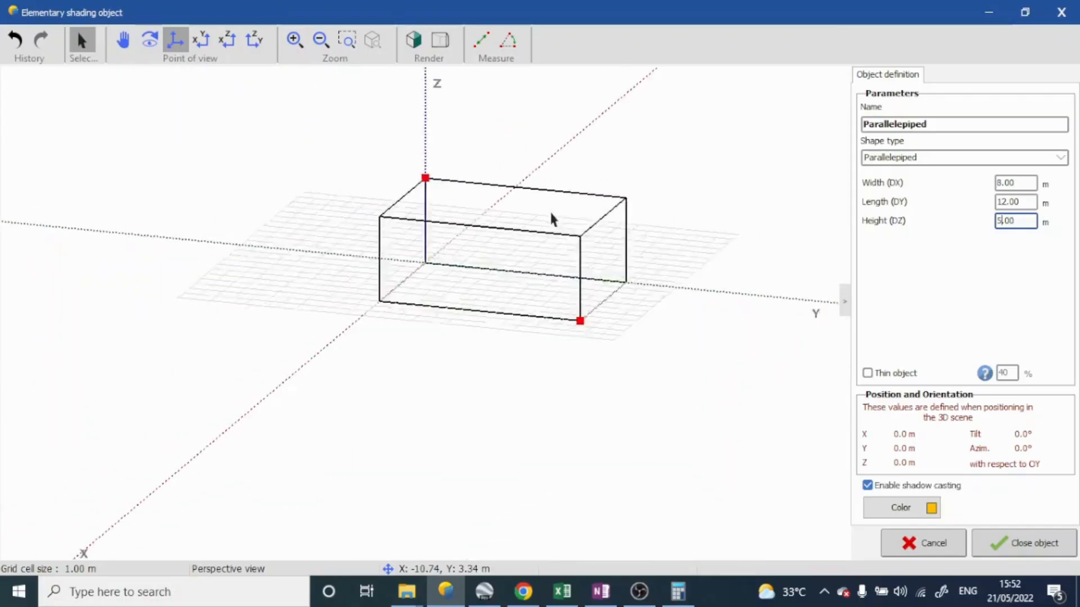
middle_click_drag(551, 219, 352, 282)
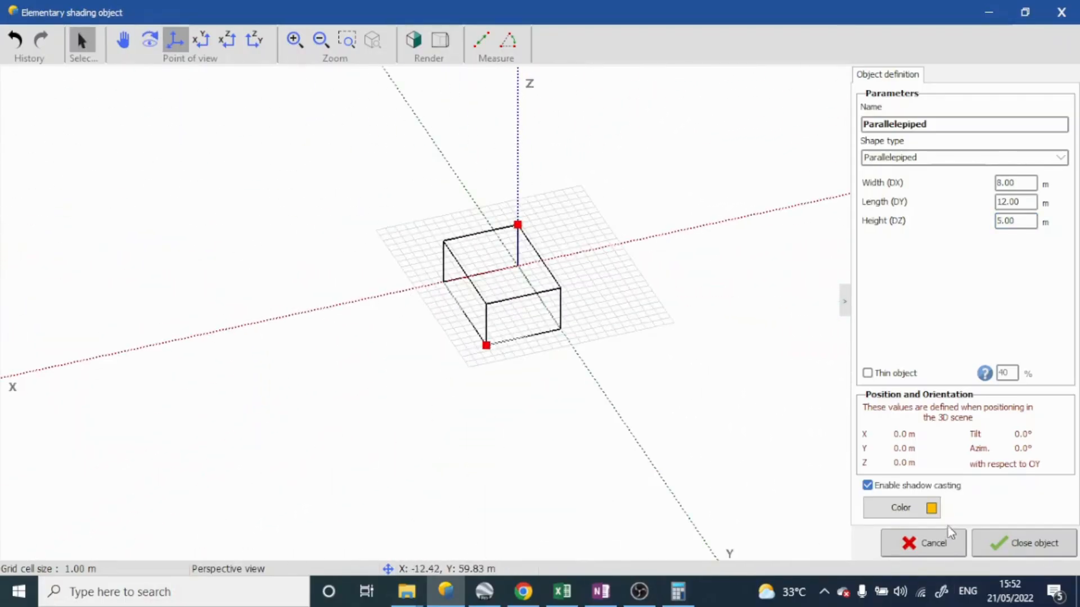
Color the parallelepiped light yellow and close the elementary object to place it in the building
left_click(929, 509)
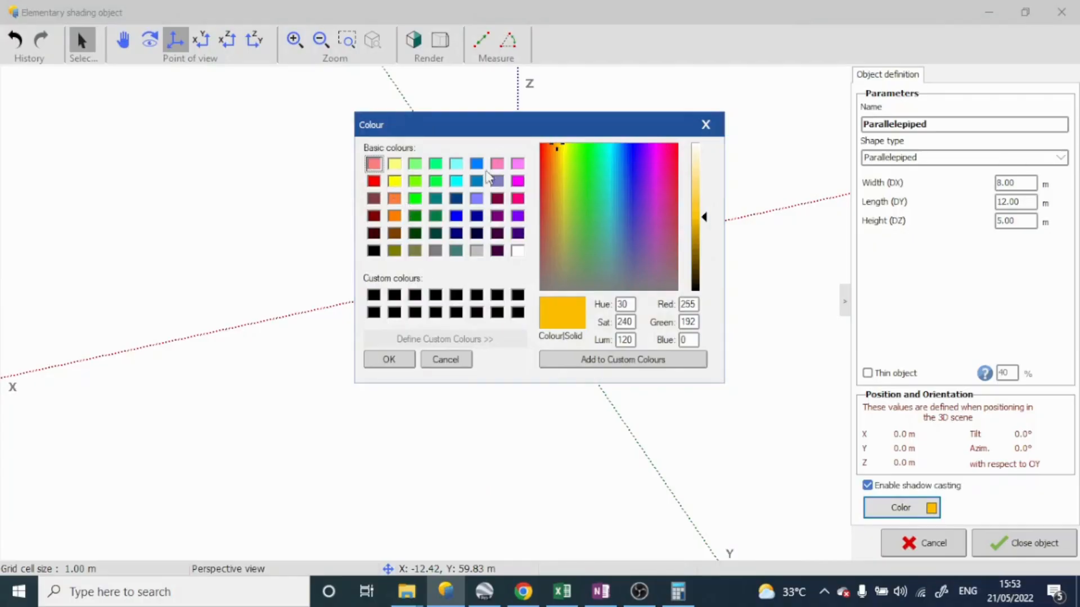
left_click(394, 165)
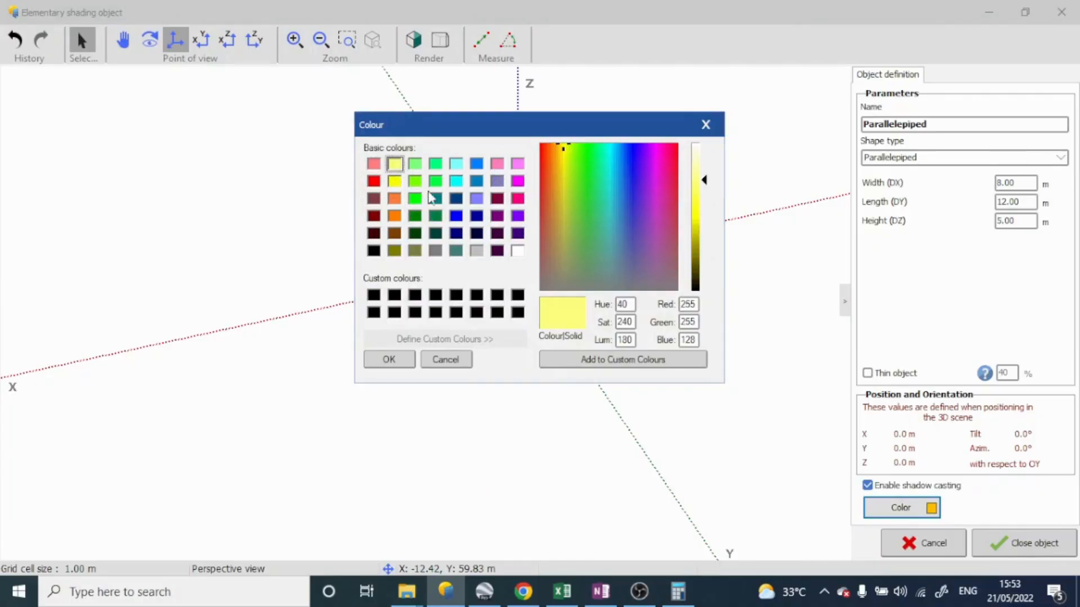
left_click(388, 360)
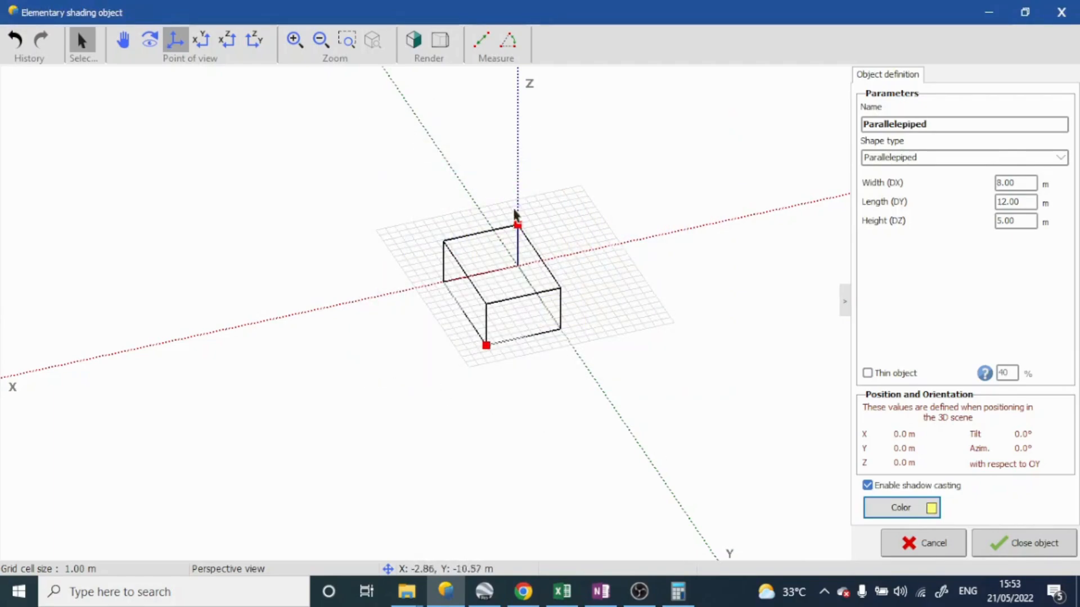
middle_click_drag(515, 229, 718, 239)
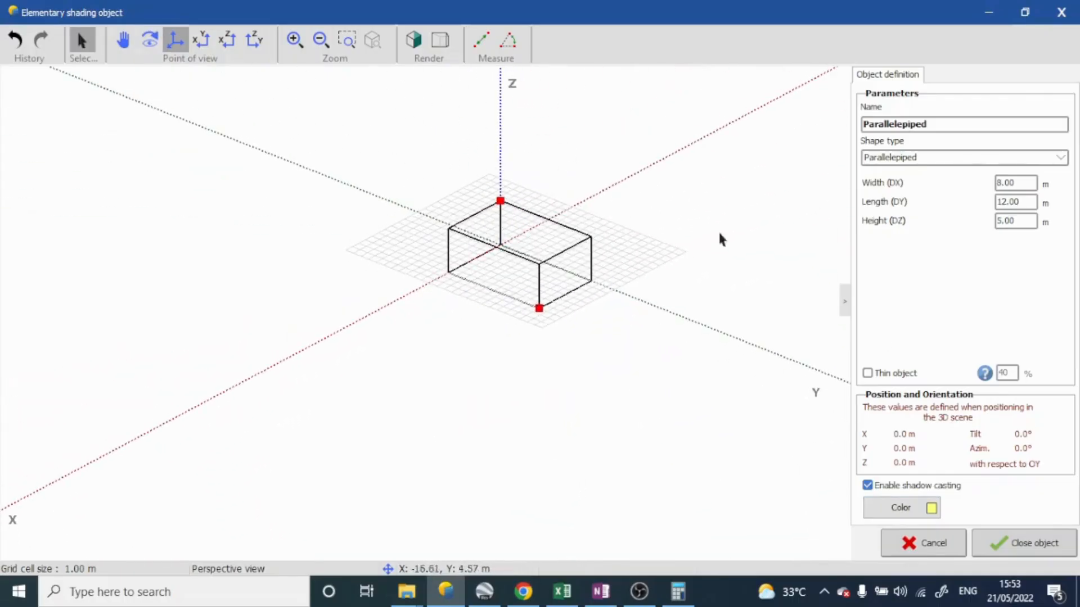
left_click(1007, 551)
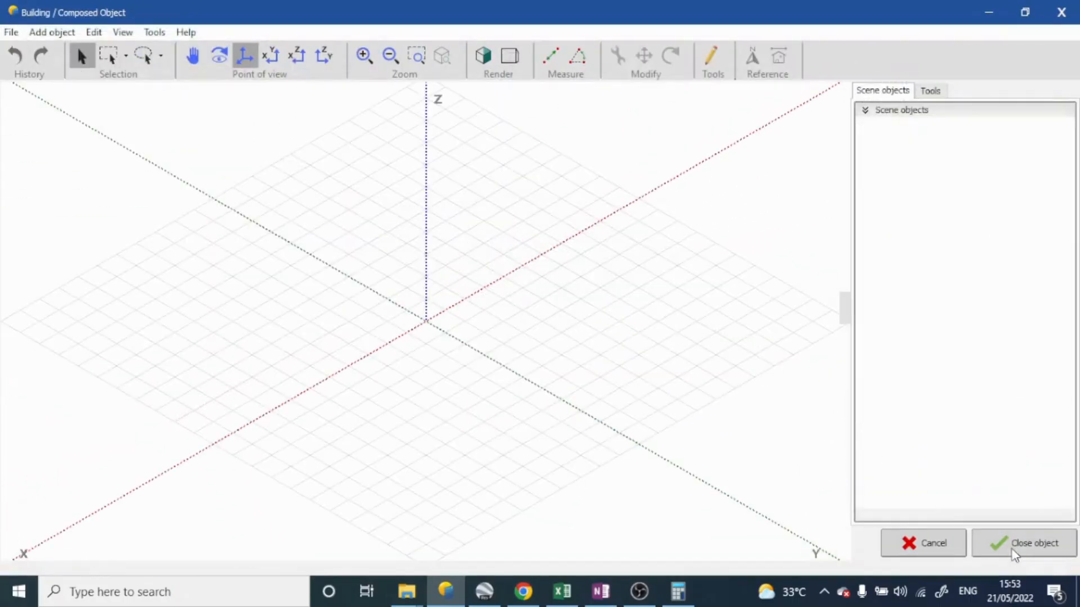
Switch the building to the realistic rendering, deselect the parallelepiped and inspect it from another angle
scroll(683, 317, "down", 3)
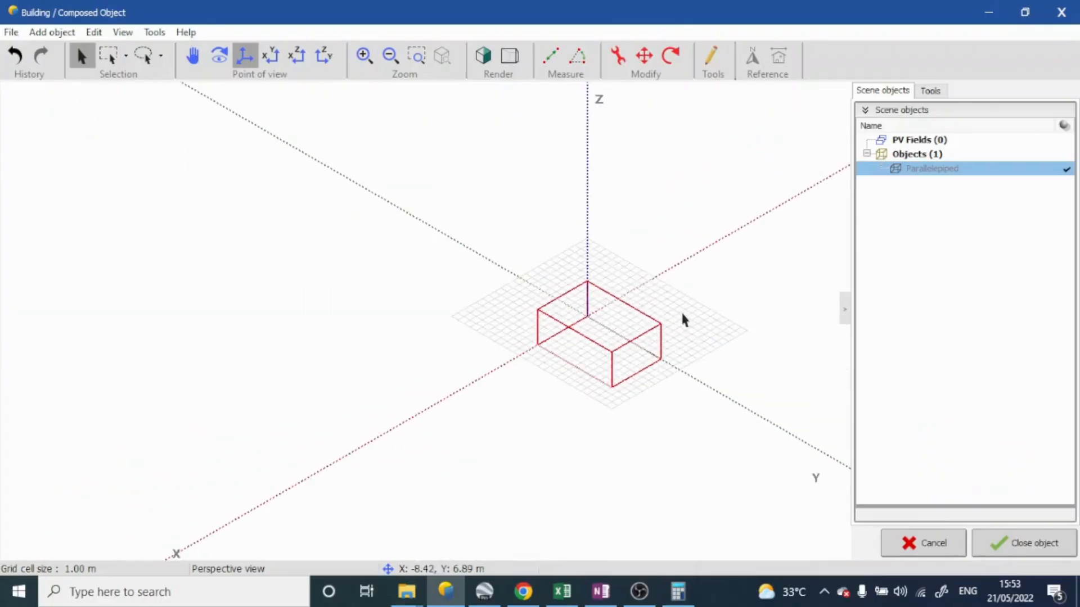
middle_click_drag(682, 315, 635, 286)
scroll(602, 292, "up", 6)
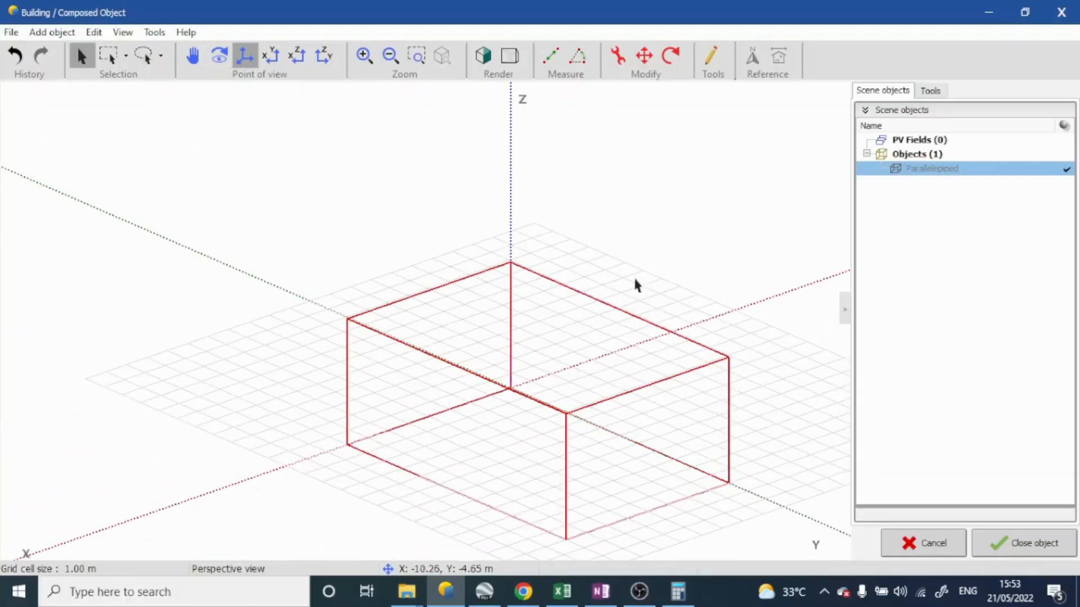
middle_click_drag(537, 365, 561, 313)
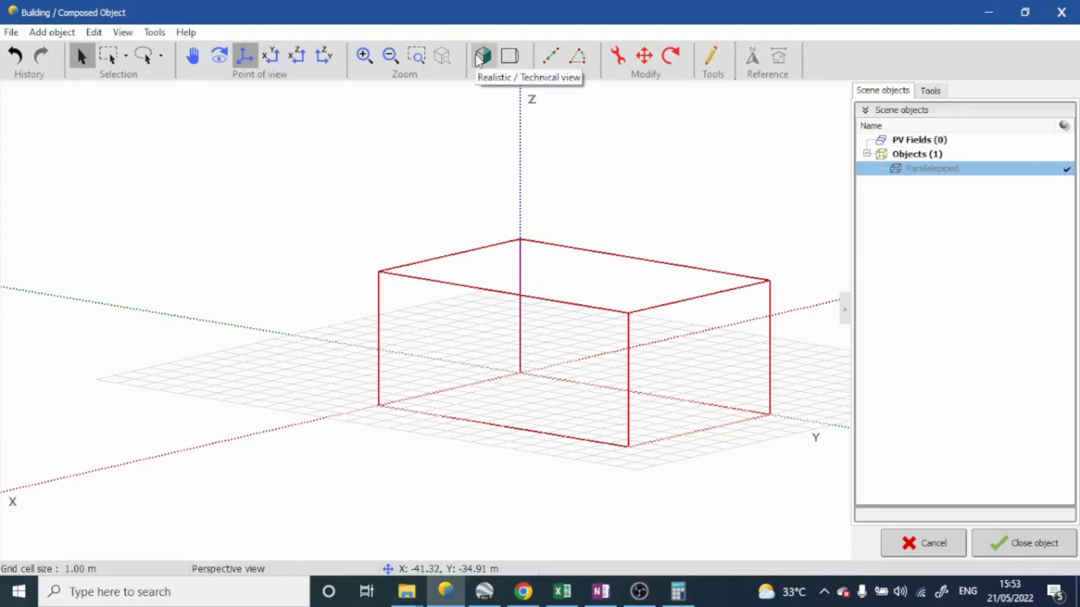
left_click(478, 57)
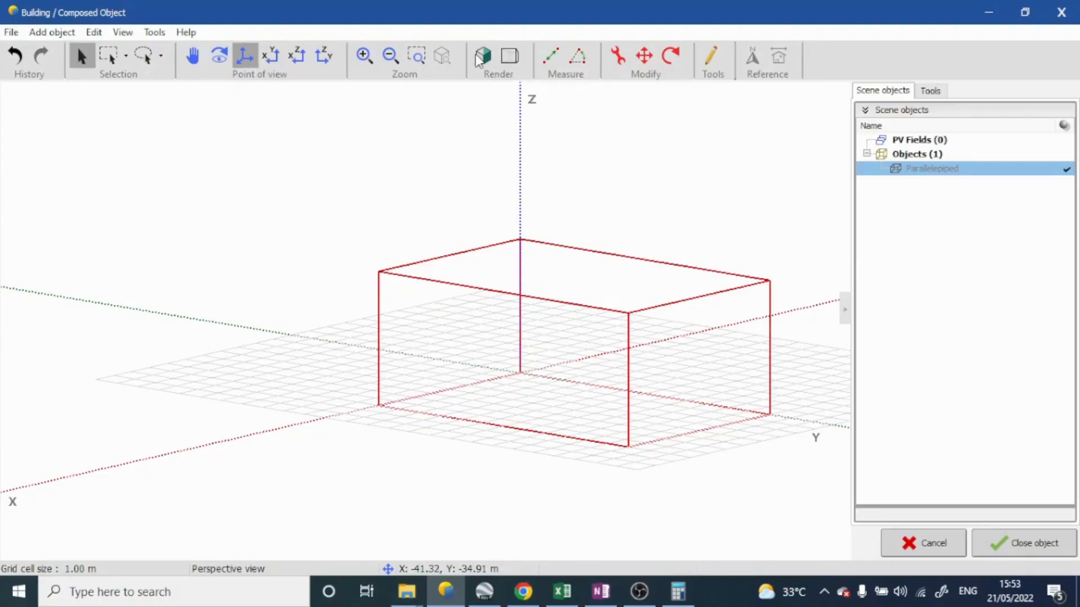
left_click(646, 173)
middle_click_drag(689, 212, 553, 194)
key("Escape")
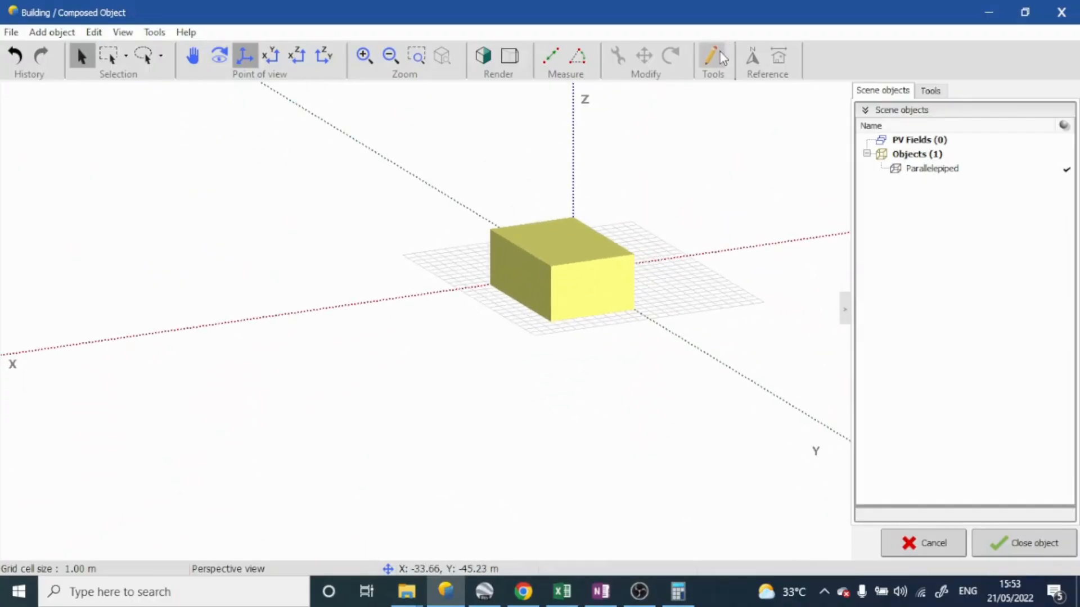
left_click(719, 54)
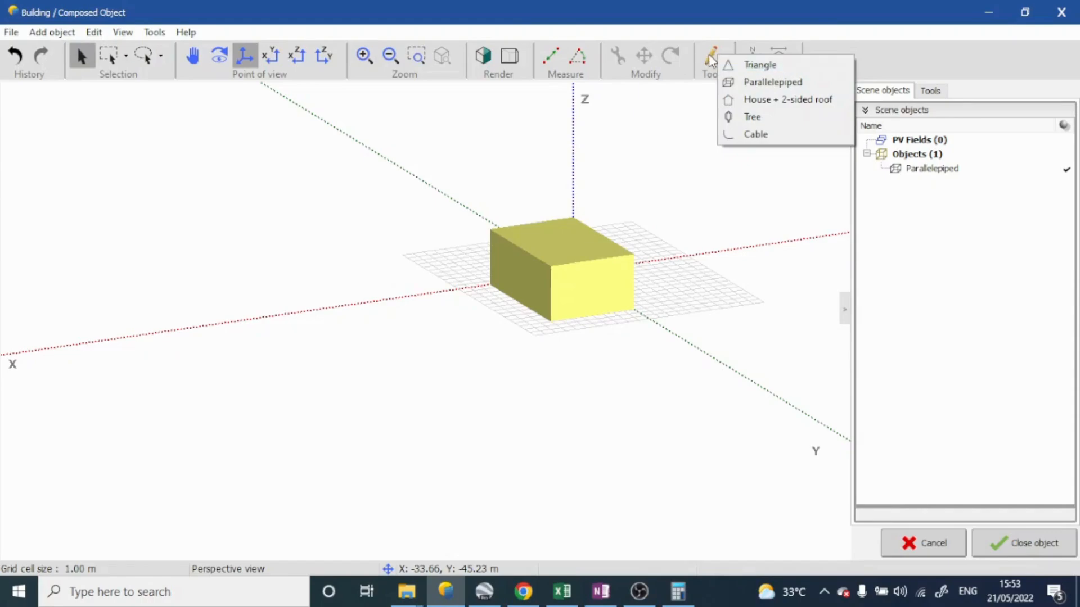
left_click(893, 67)
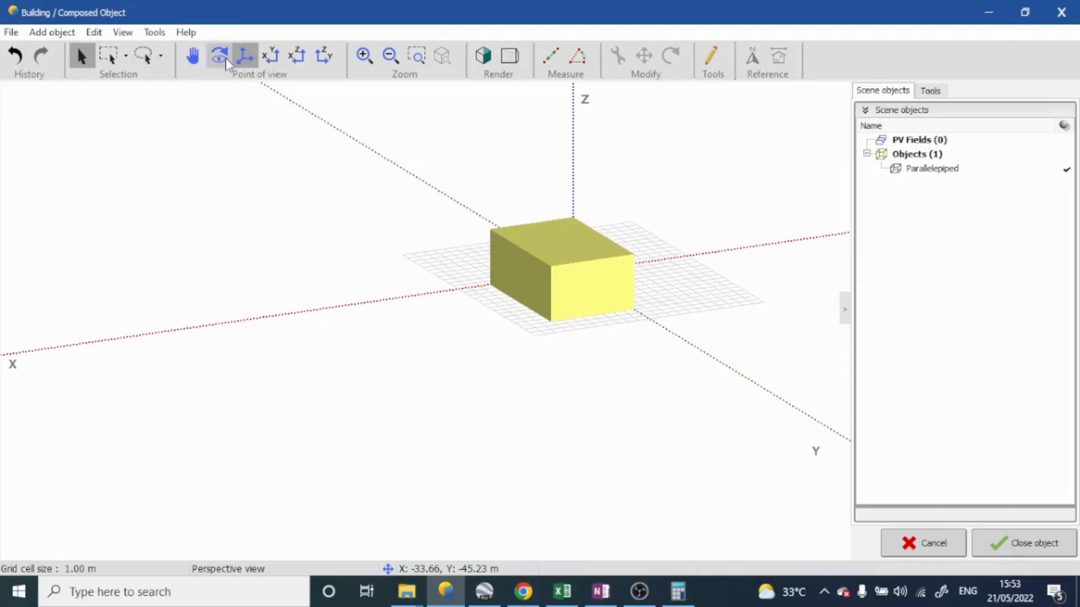
Pan and orbit the perspective view around the yellow block and switch to the top view
left_click(193, 61)
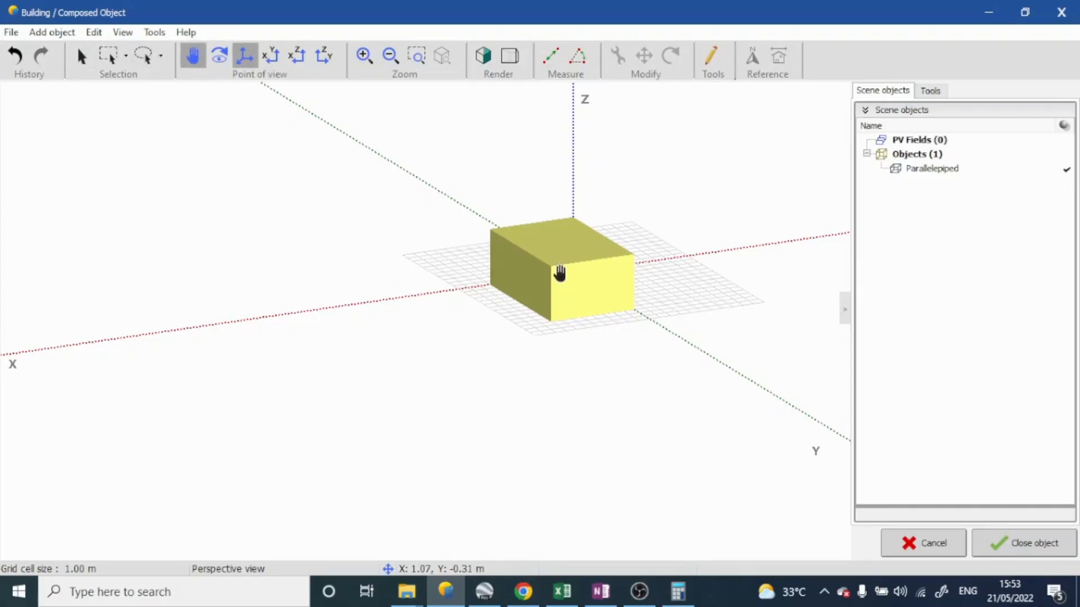
left_click_drag(559, 272, 512, 260)
key("Escape")
left_click(215, 66)
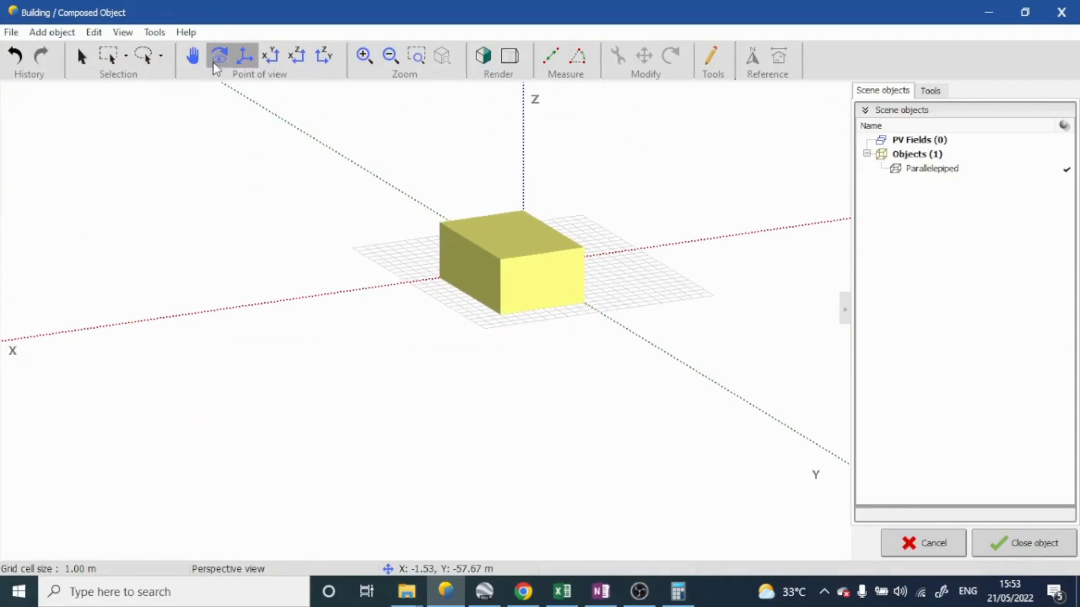
left_click_drag(482, 272, 454, 288)
left_click(261, 58)
left_click(260, 59)
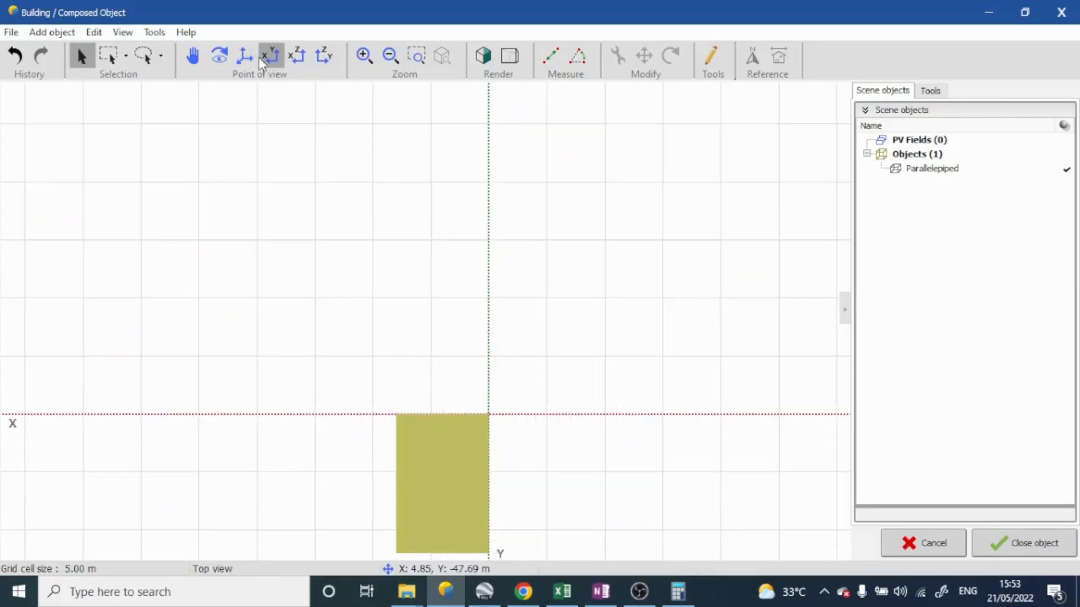
Inspect the yellow block in the side views and from different angles in the perspective view
left_click(296, 56)
left_click(332, 57)
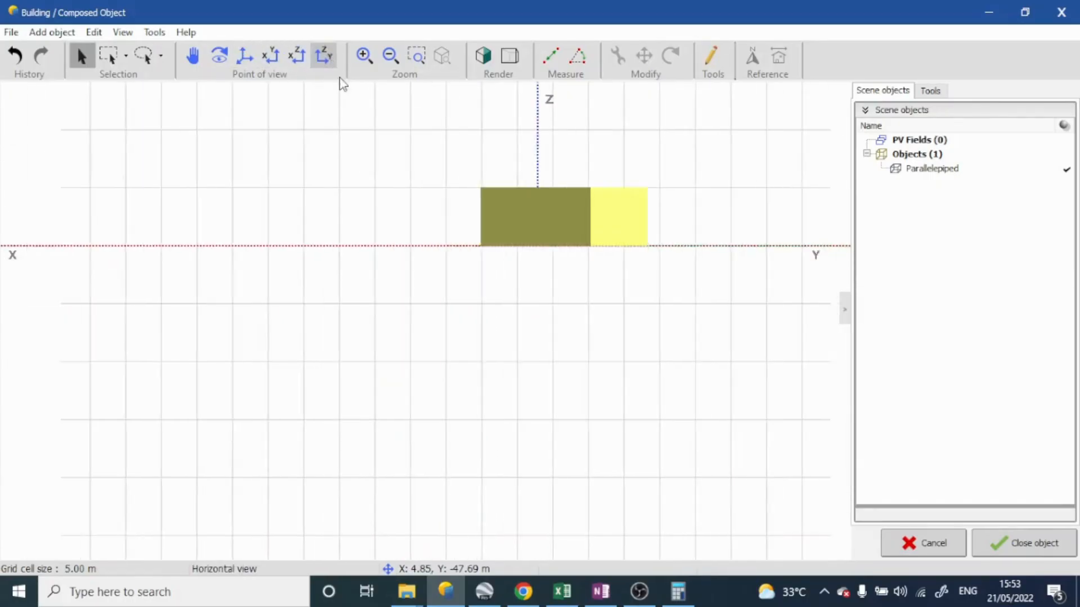
left_click(247, 58)
left_click(370, 57)
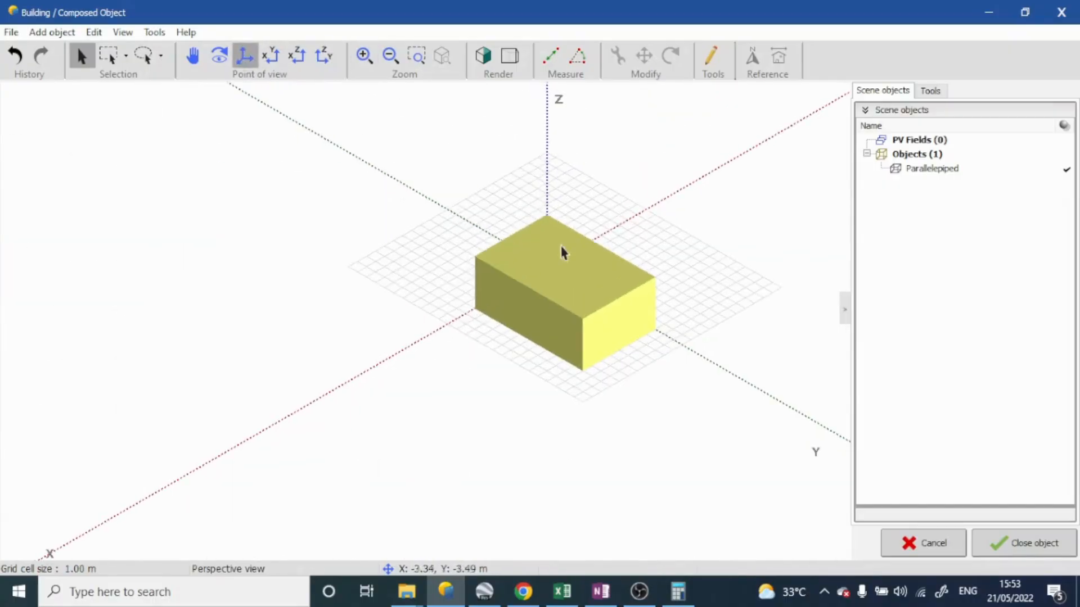
scroll(589, 269, "up", 10)
scroll(591, 268, "down", 6)
scroll(590, 269, "down", 4)
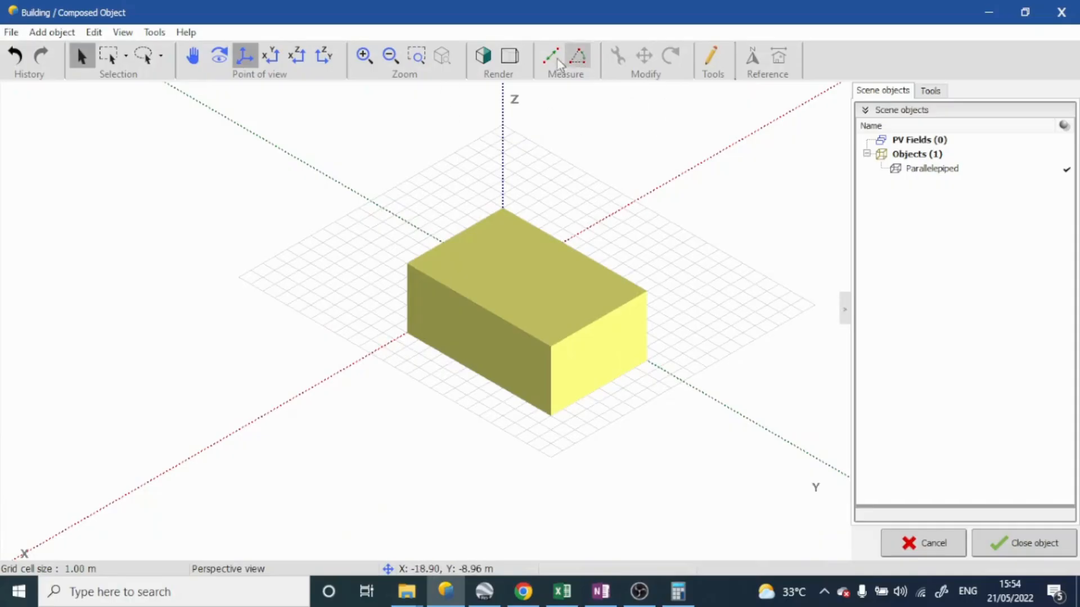
middle_click_drag(618, 163, 713, 135)
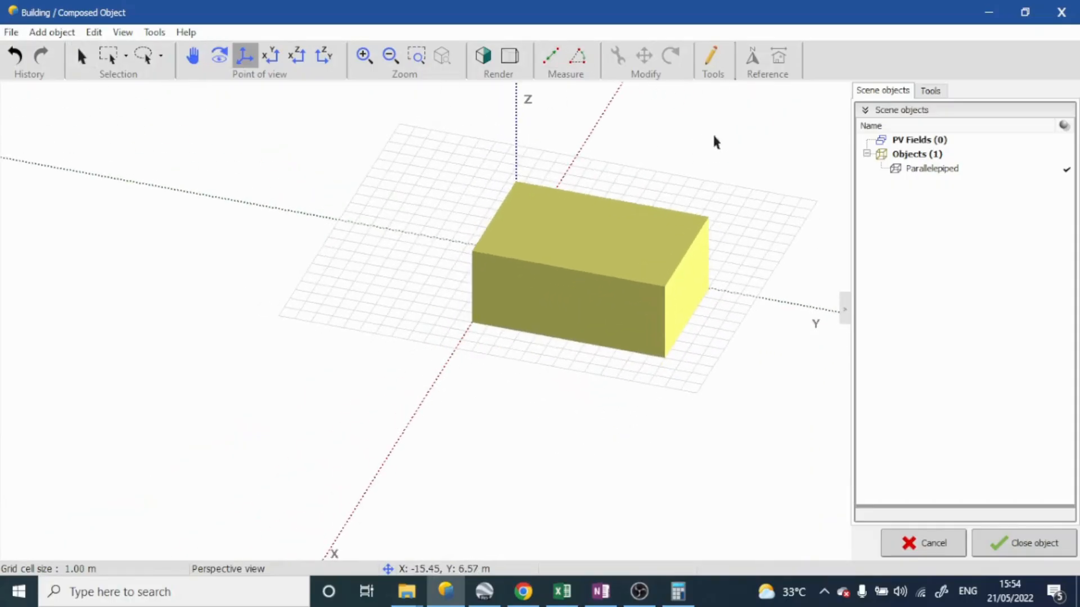
Measure the block's 8 m edge along the X axis in the top view and close the measuring tool
left_click(276, 63)
left_click(552, 61)
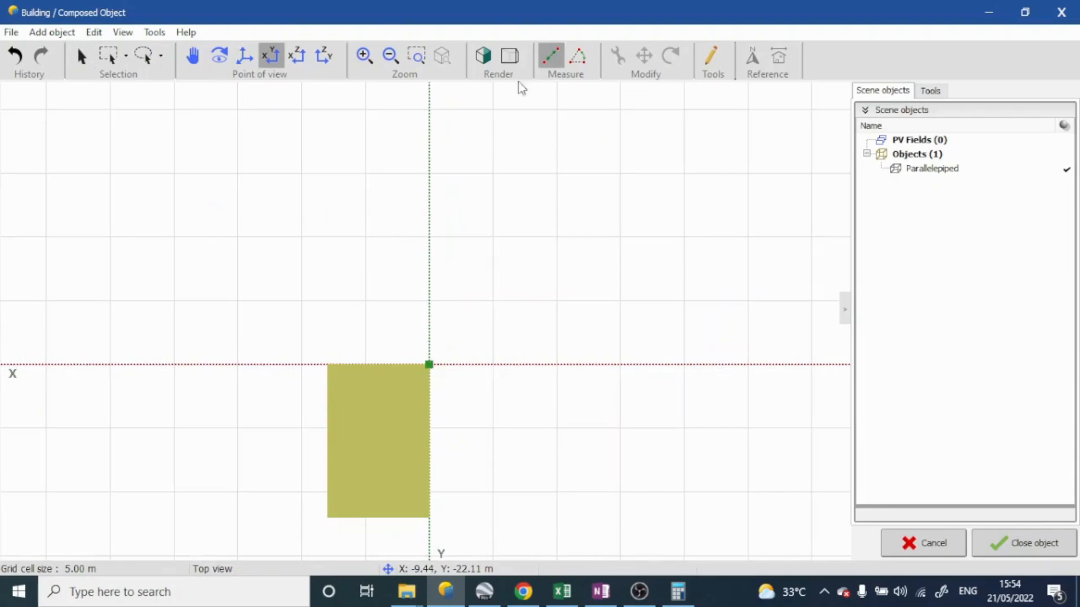
left_click(329, 365)
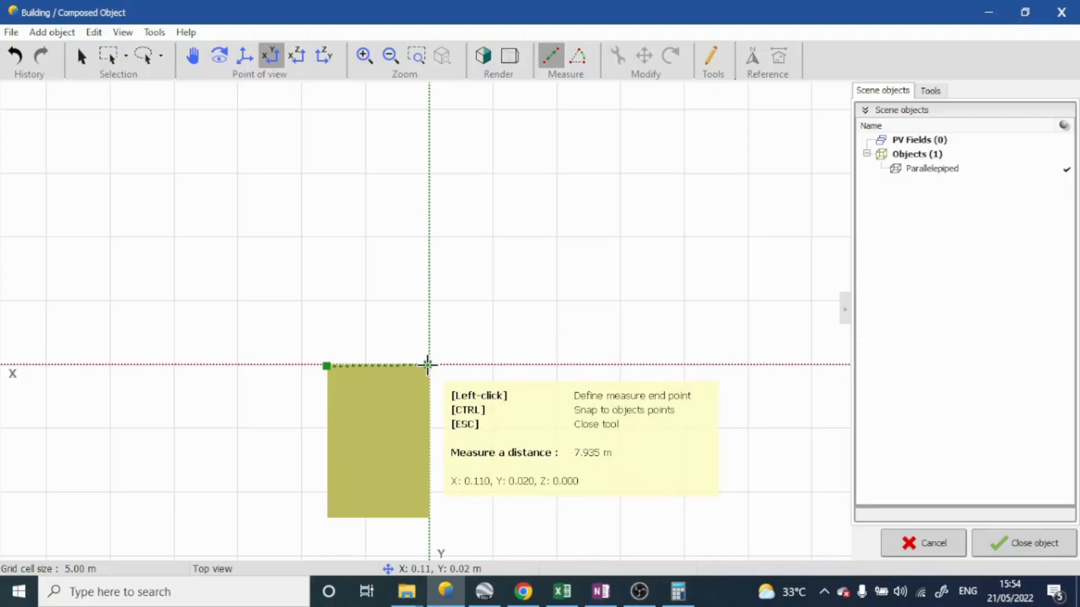
key("Escape")
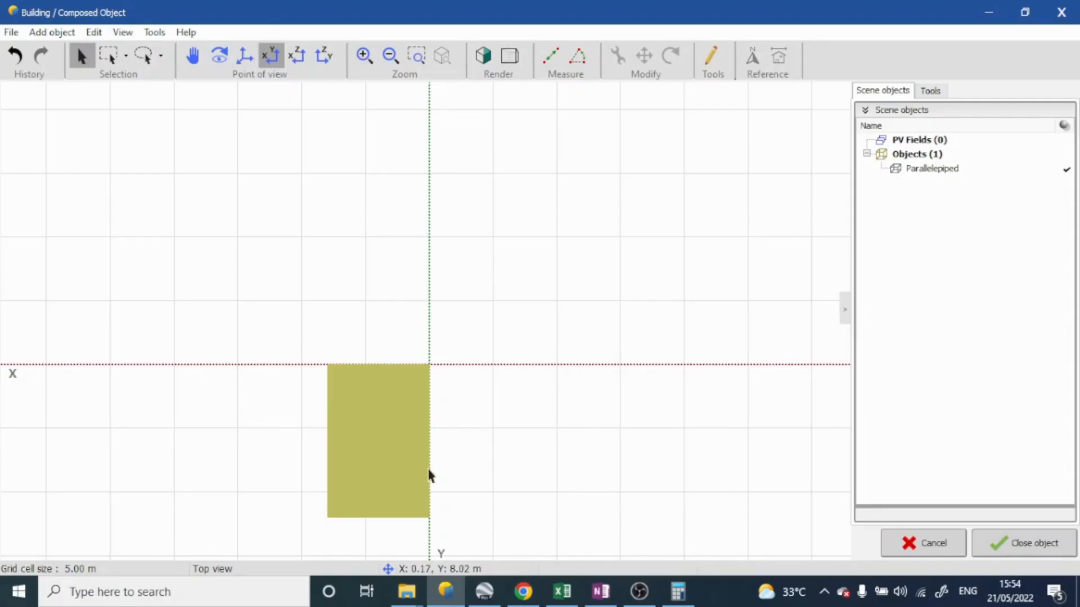
Select the parallelepiped and inspect it from opposite sides in the perspective view
left_click(405, 450)
middle_click_drag(405, 449, 608, 210)
middle_click_drag(497, 312, 522, 298)
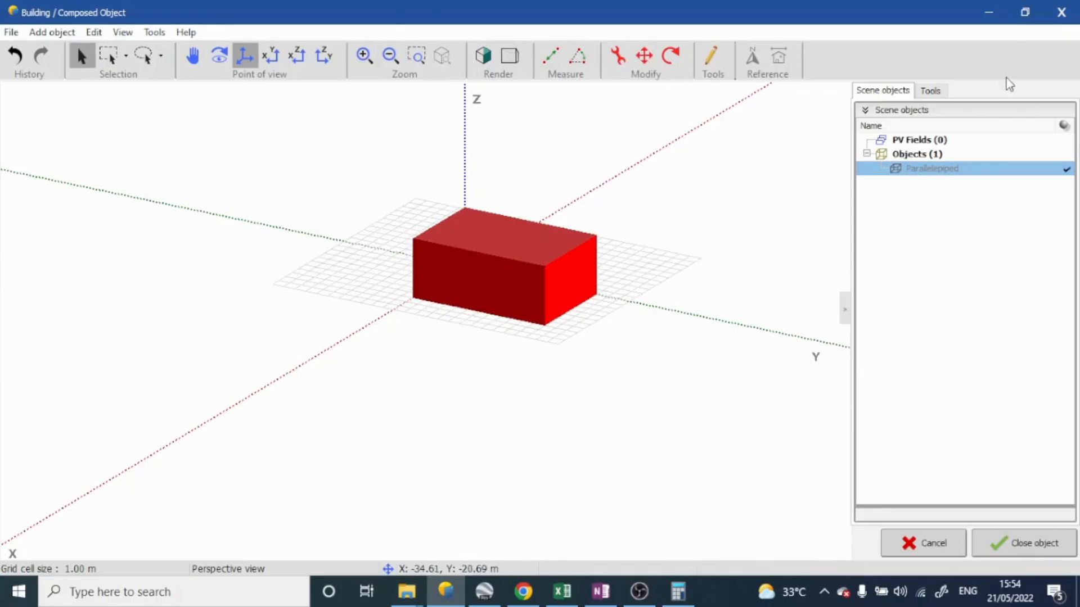
middle_click_drag(776, 186, 456, 198)
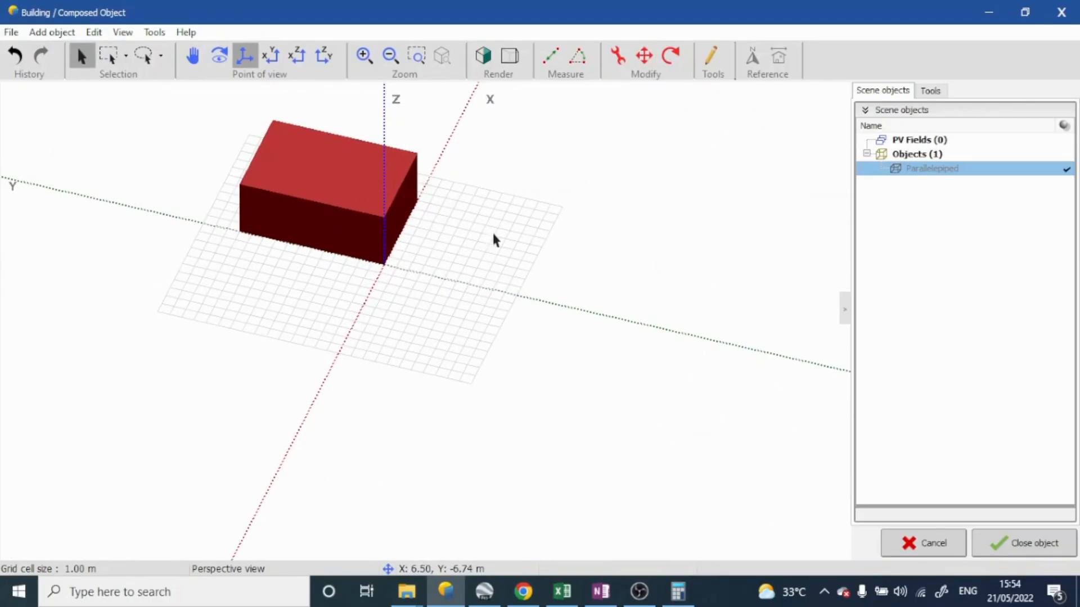
middle_click_drag(491, 248, 422, 149)
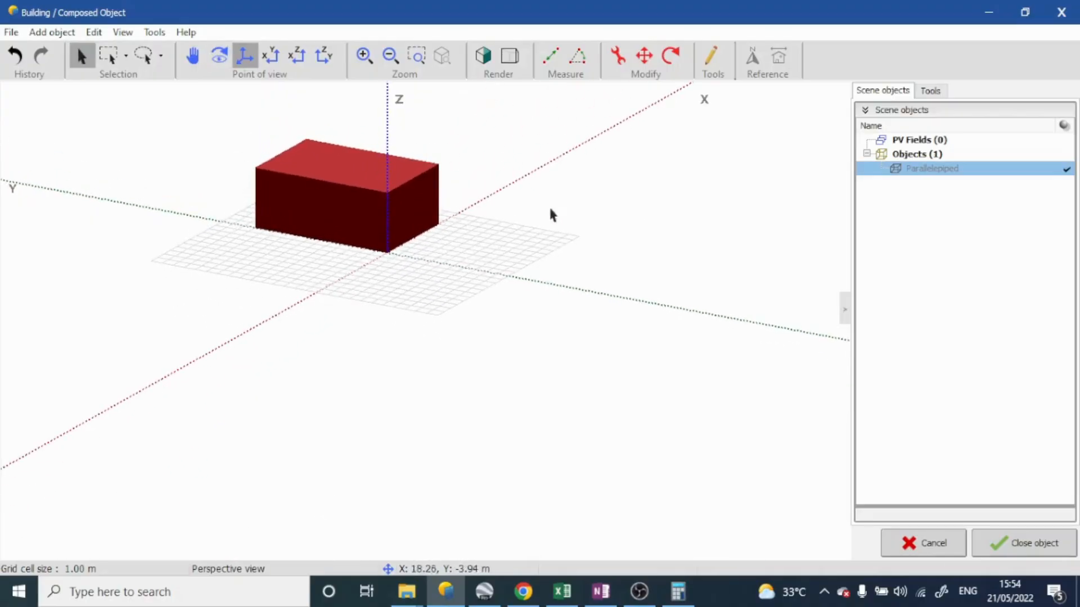
scroll(401, 241, "up", 3)
scroll(400, 242, "down", 4)
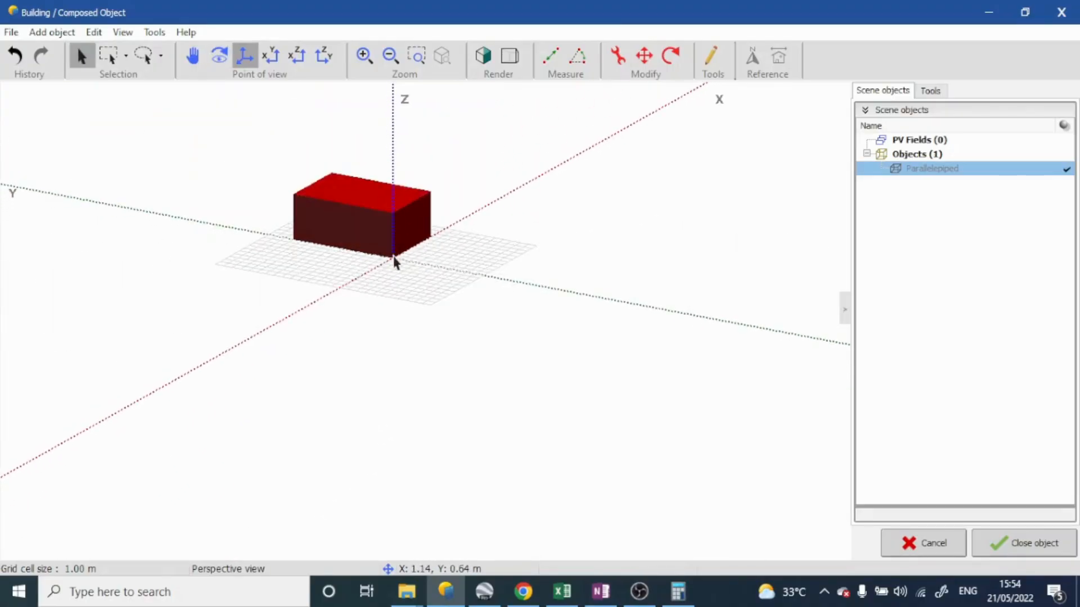
Close the building object to place it in the shading scene
left_click(1022, 544)
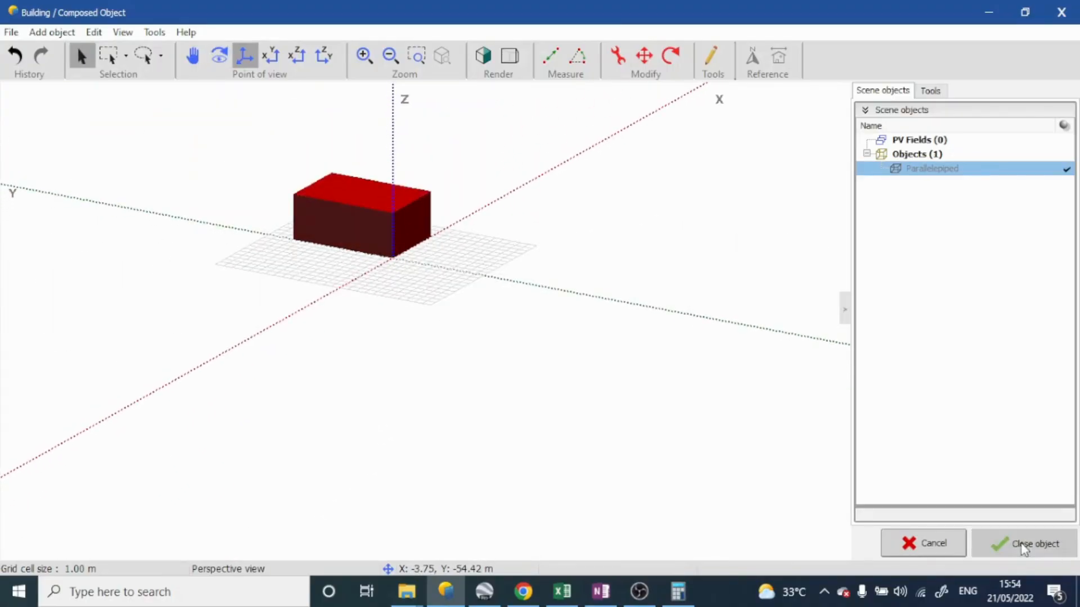
scroll(468, 350, "down", 5)
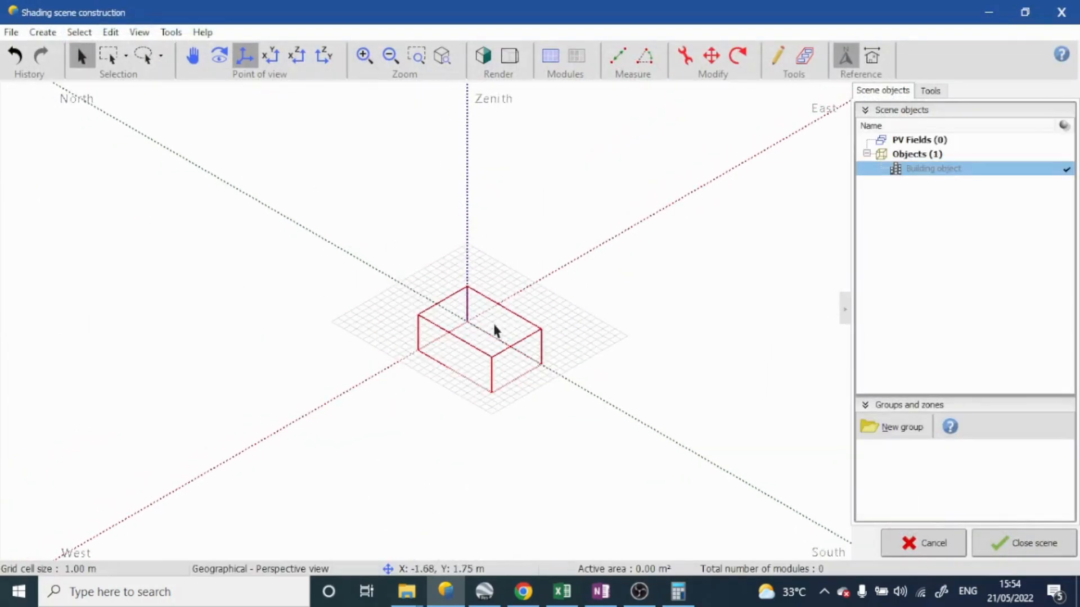
middle_click_drag(579, 371, 450, 290)
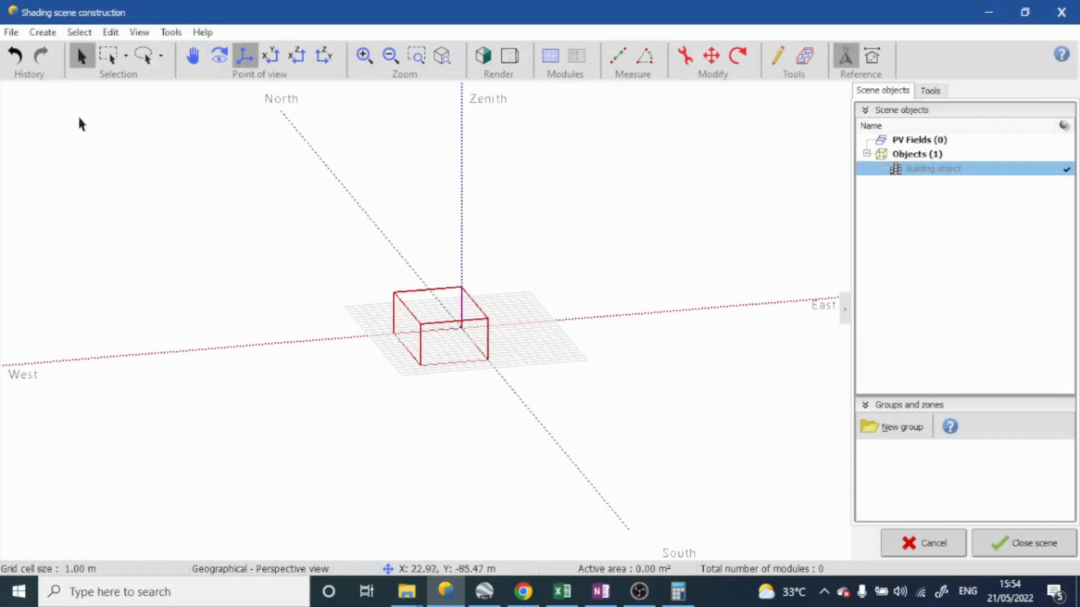
Create a single PV table in the shading scene and maximize its definition window
left_click(49, 32)
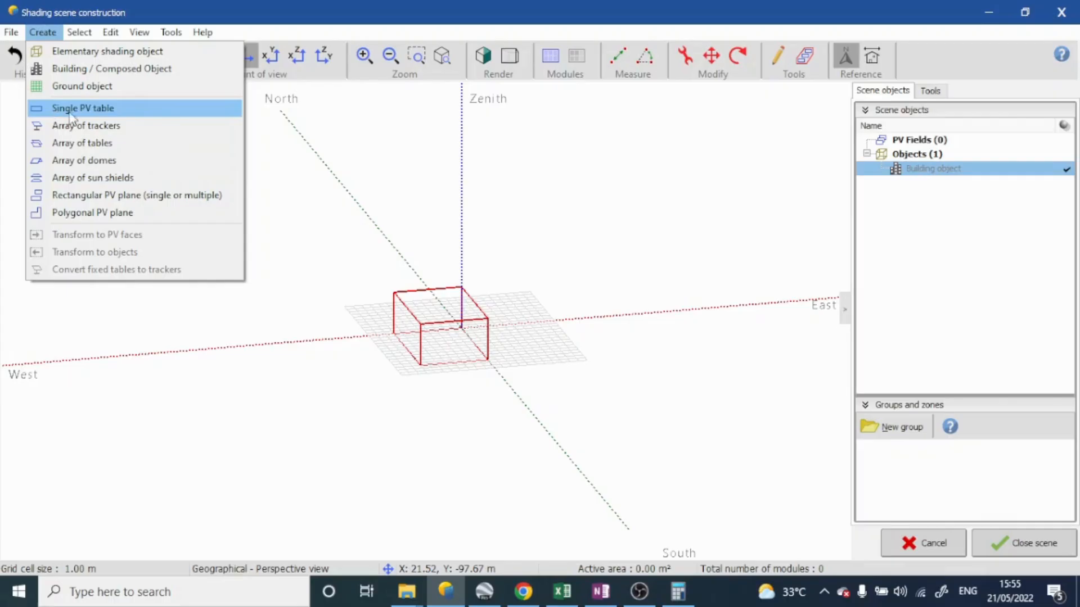
left_click(131, 116)
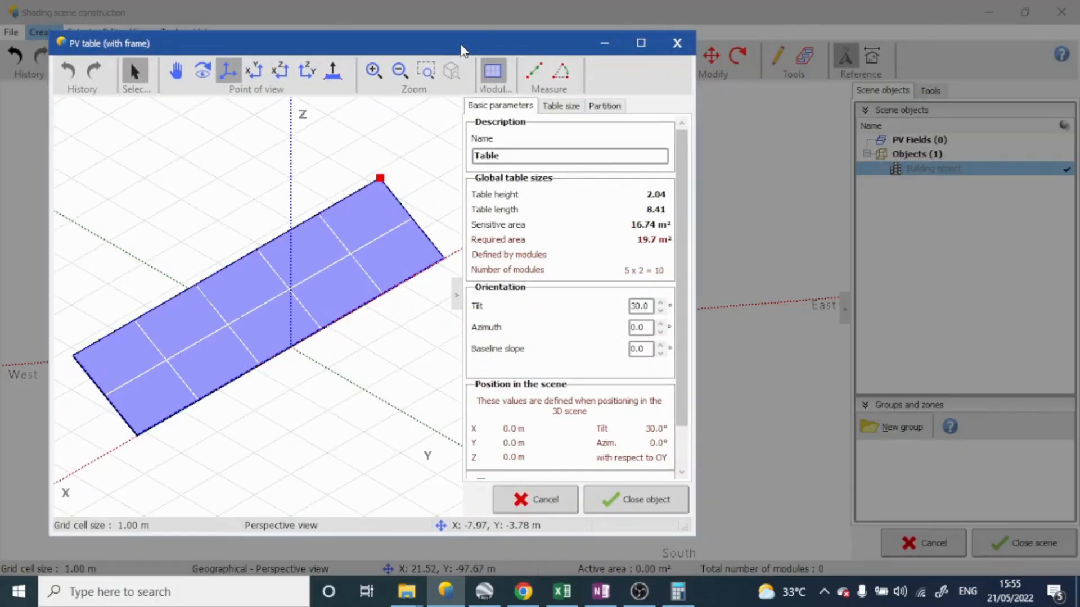
double_click(465, 44)
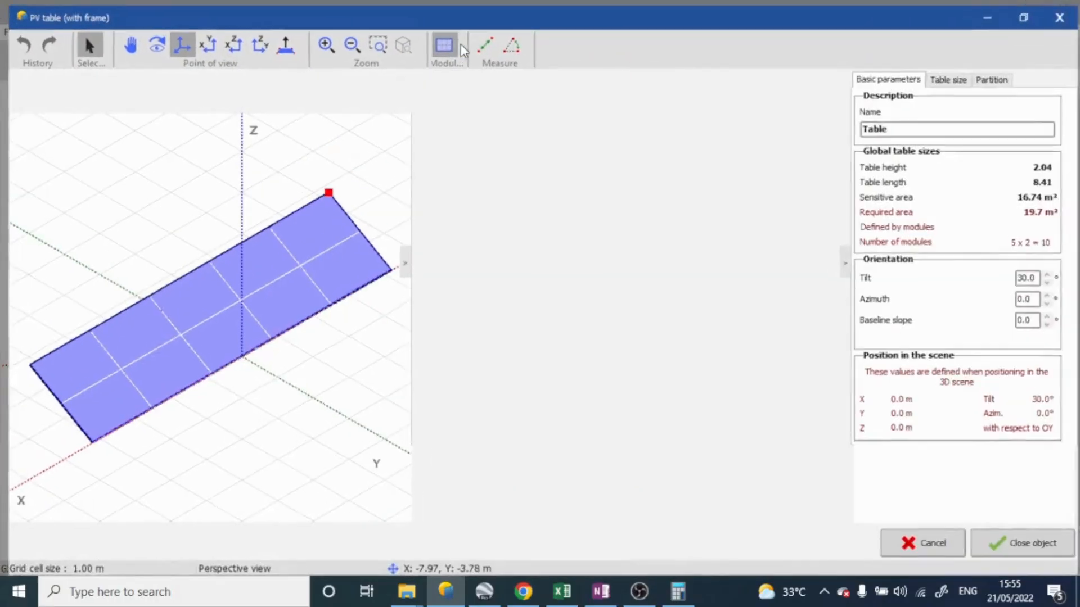
scroll(534, 336, "down", 4)
scroll(540, 335, "up", 2)
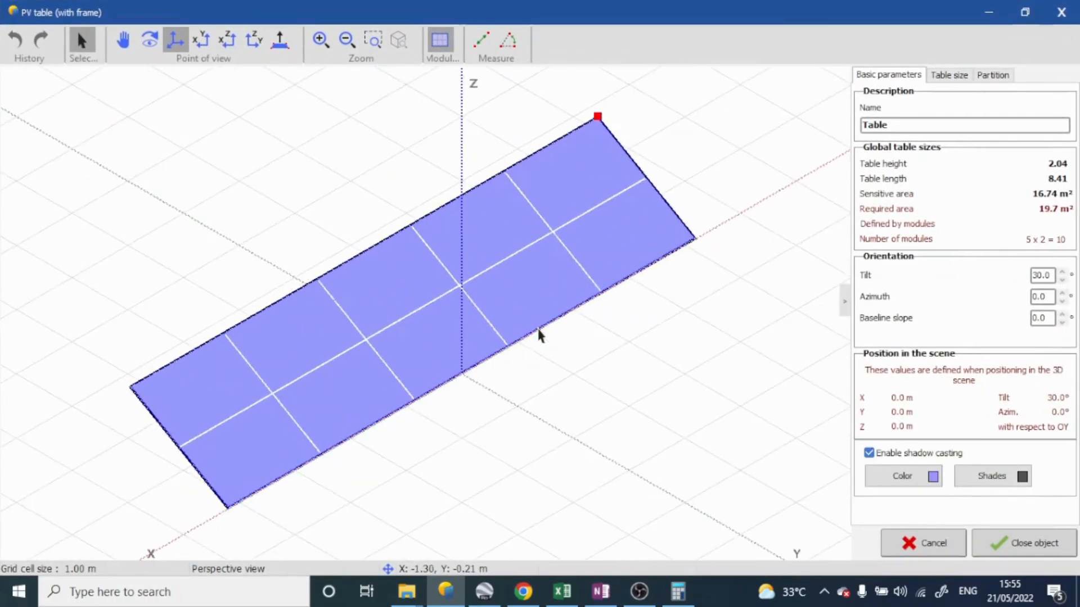
scroll(538, 336, "down", 1)
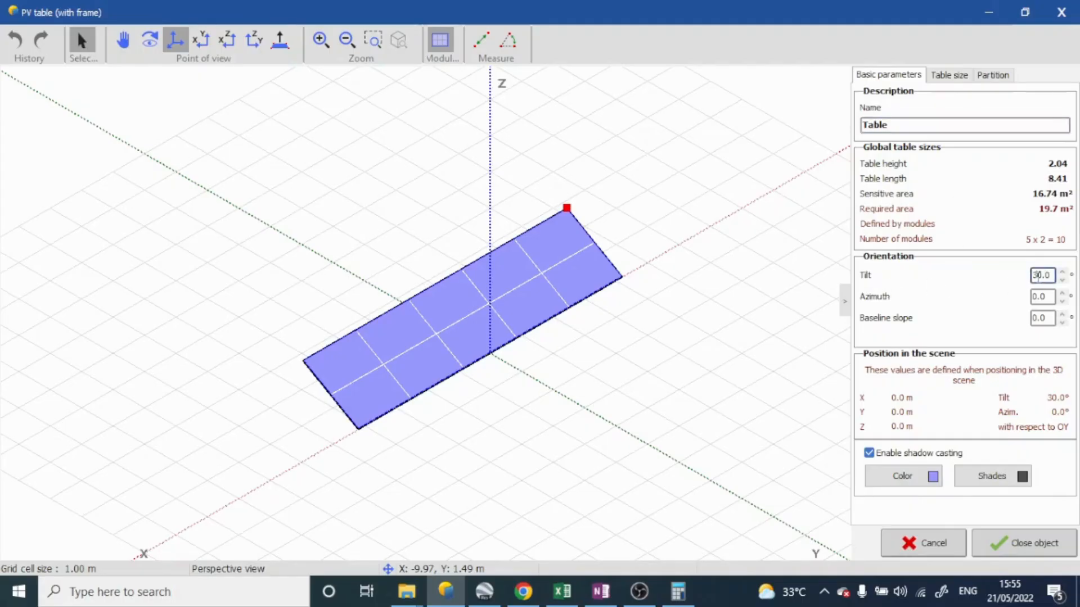
Set the PV table's tilt to 24°
key("BackSpace")
key("BackSpace")
key("BackSpace")
type("24.")
key("Return")
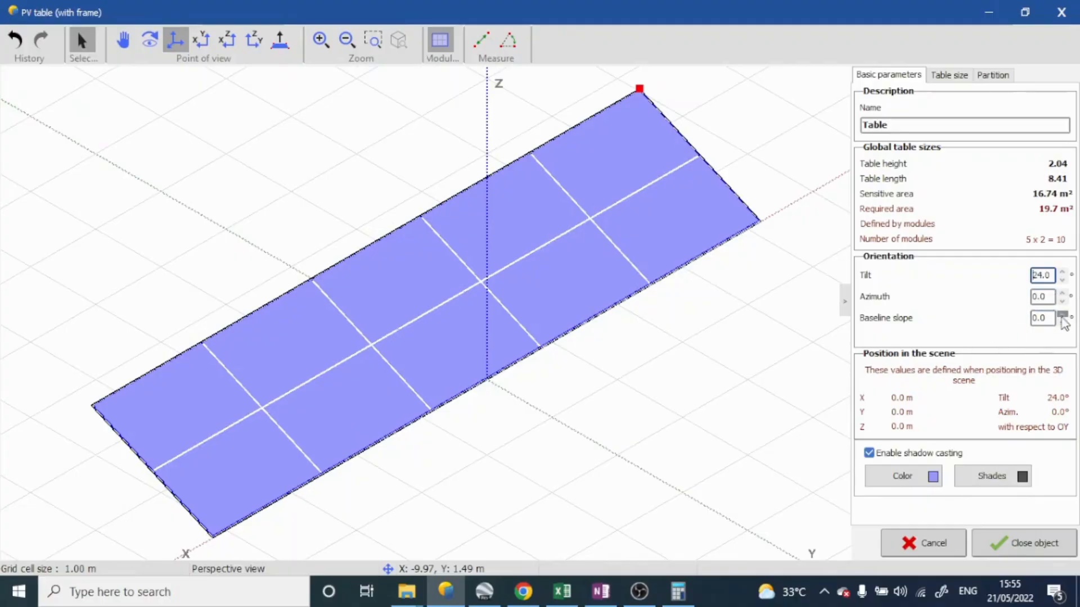
Color the PV table pure blue (RGB 0, 0, 255)
left_click(932, 483)
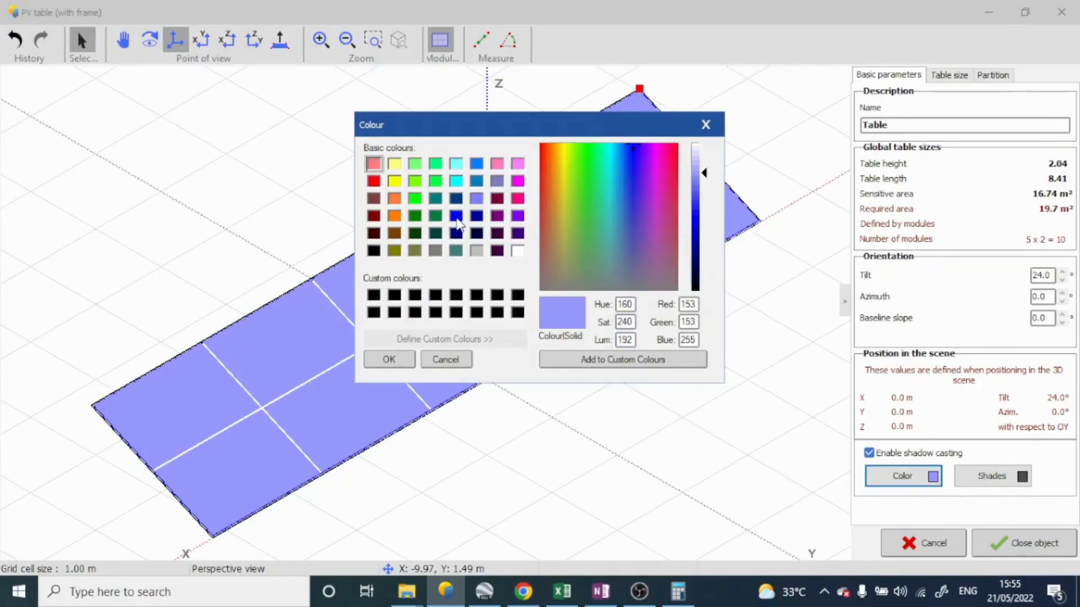
left_click(456, 217)
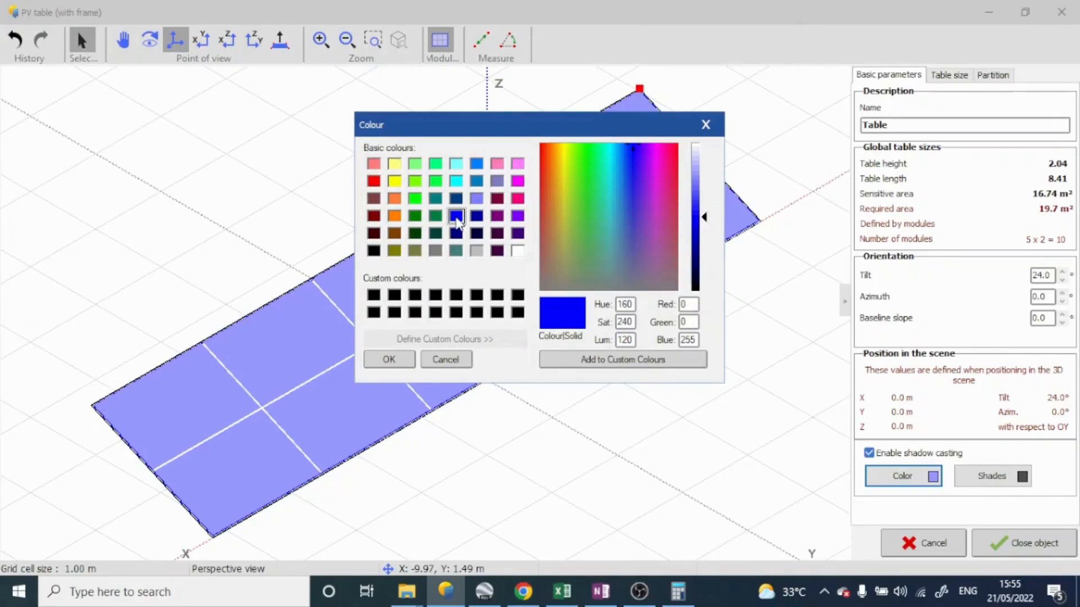
left_click(388, 360)
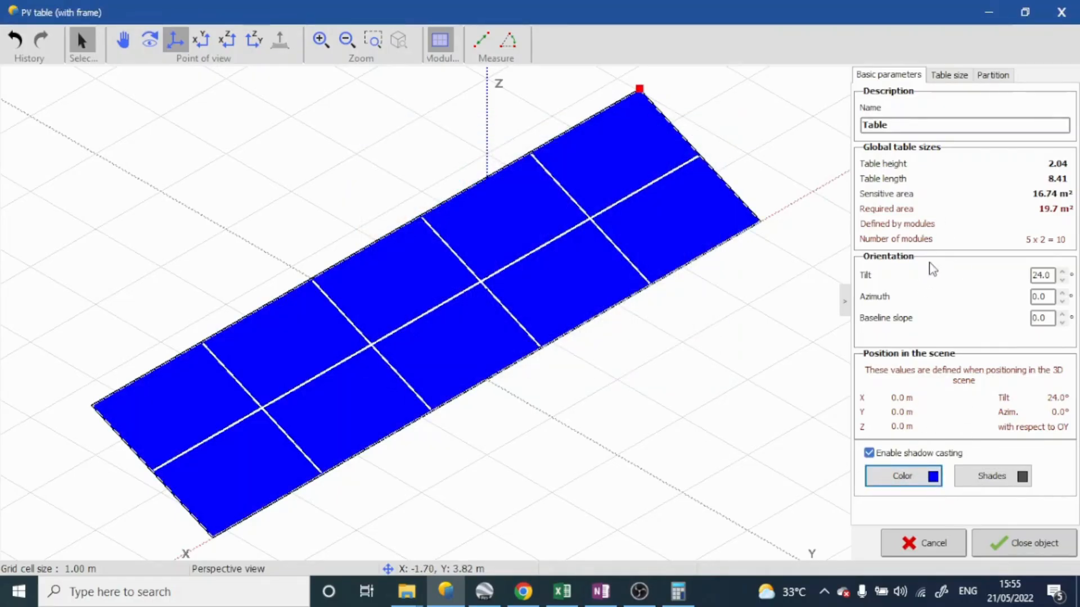
Try the portrait module orientation in the table size settings and return to landscape
left_click(957, 81)
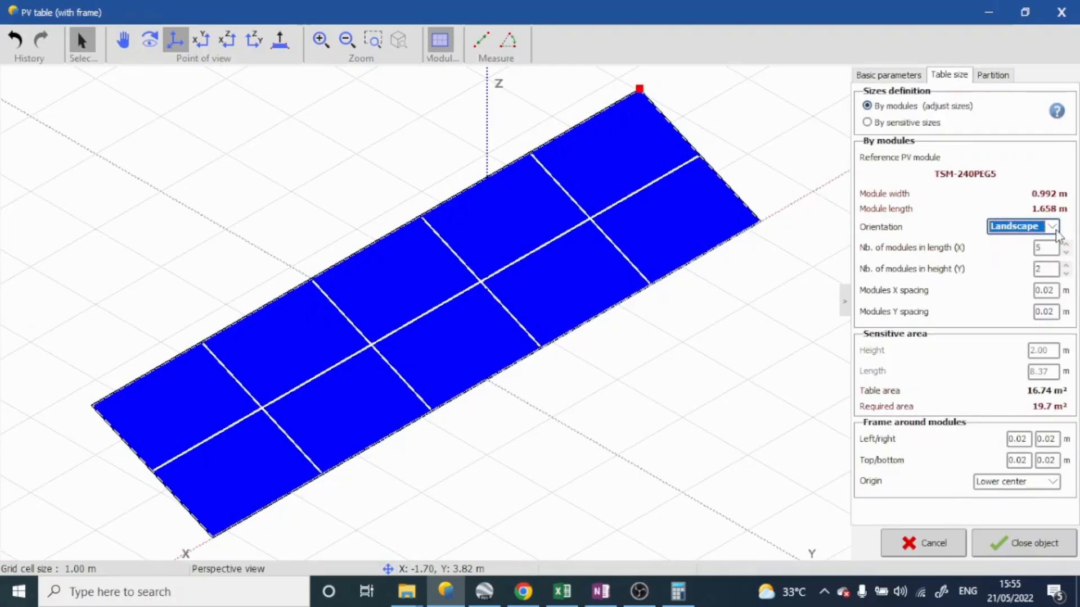
left_click(1009, 232)
left_click(1029, 247)
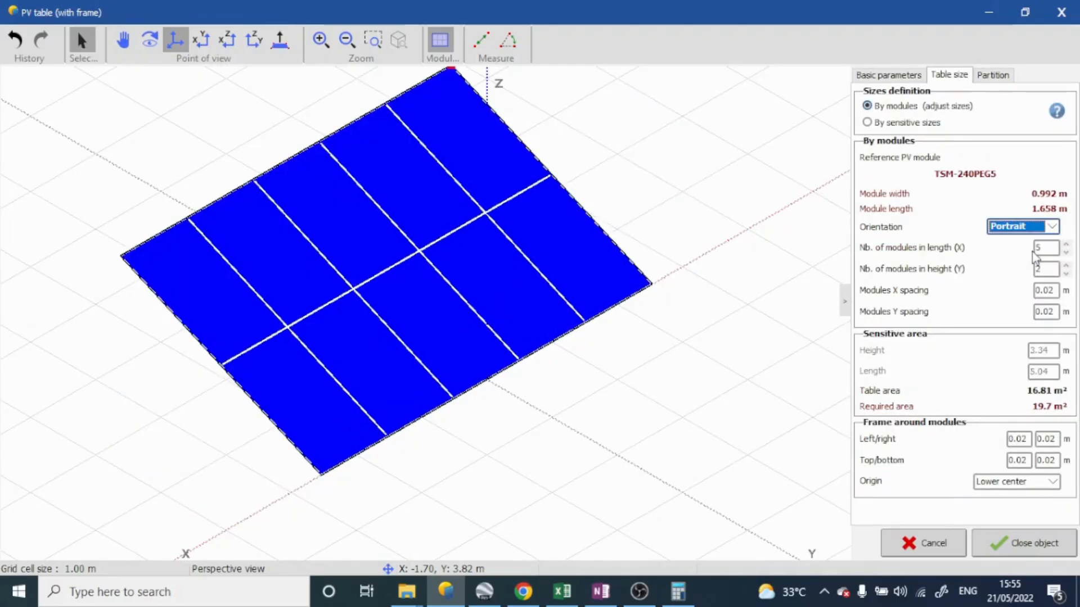
left_click(1051, 226)
left_click(1024, 243)
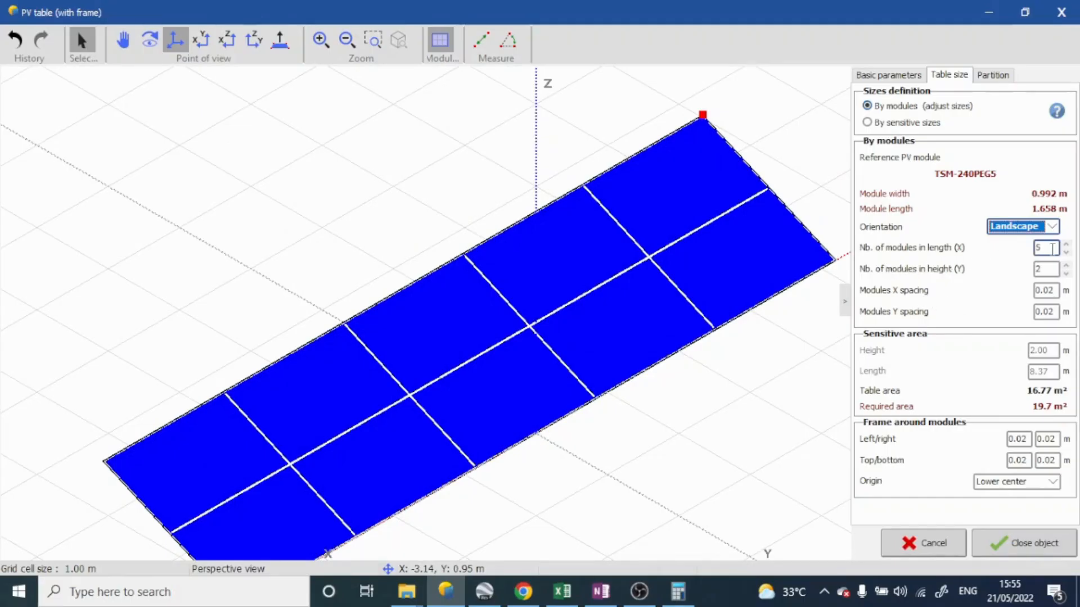
Size the PV table to 4 modules in length (X) and 1 module in height (Y)
left_click(1053, 248)
key("BackSpace")
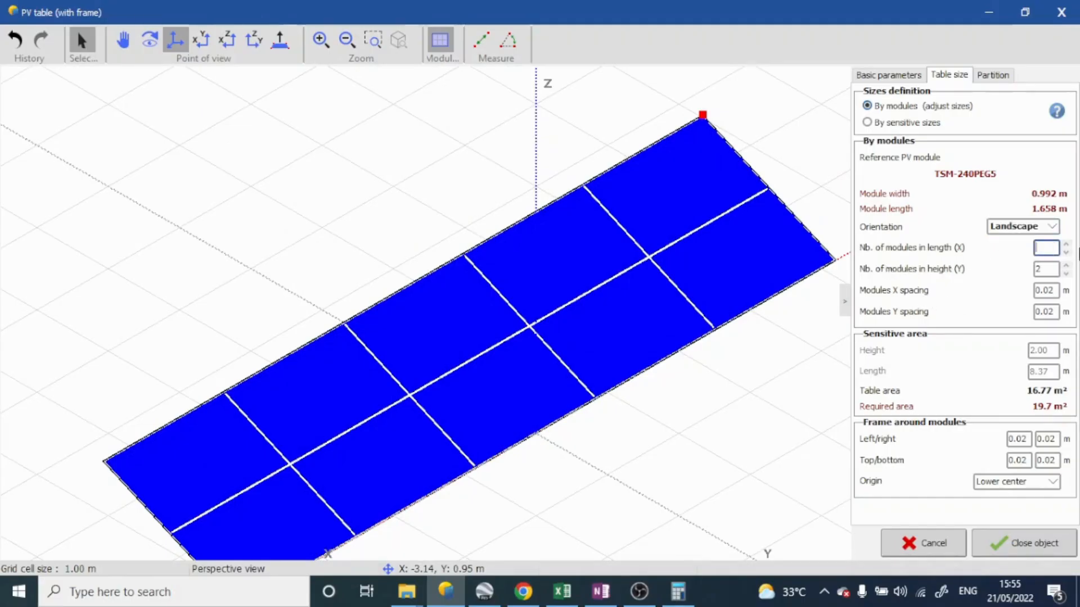
type("4")
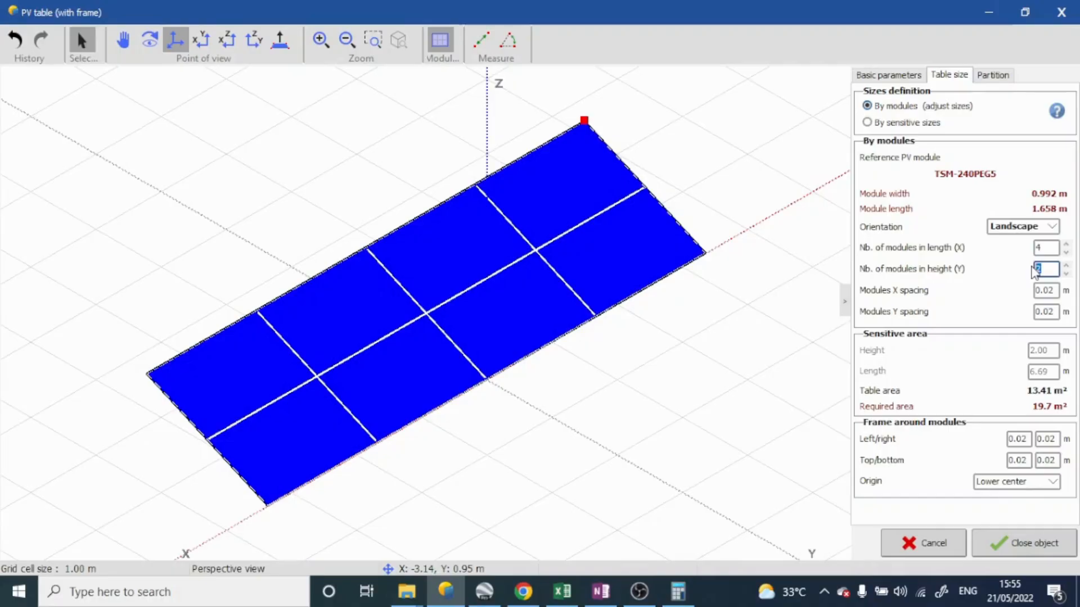
type("1")
scroll(555, 357, "down", 2)
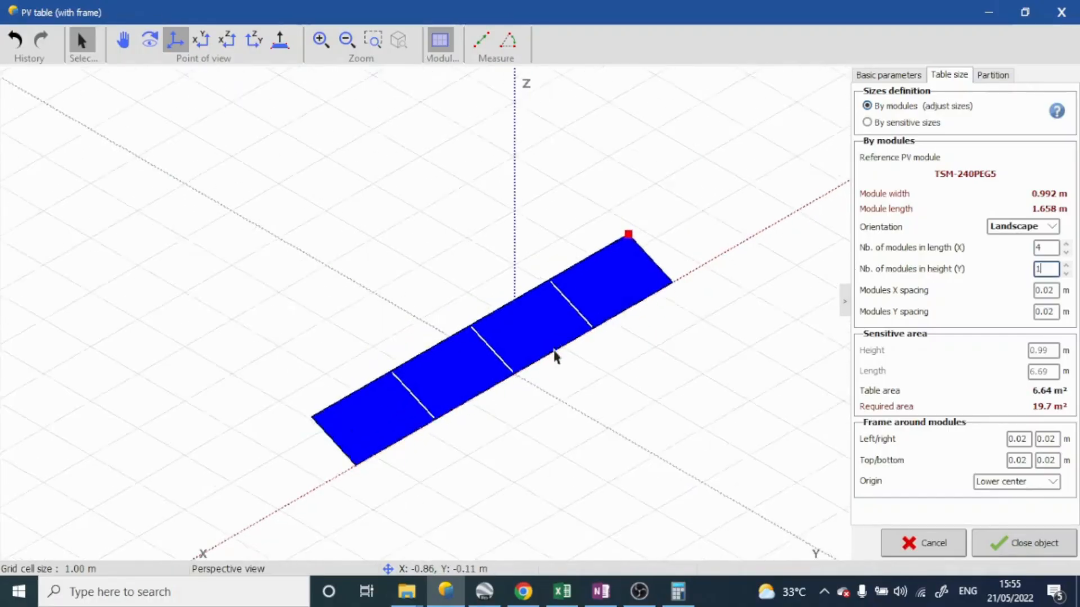
scroll(545, 313, "up", 2)
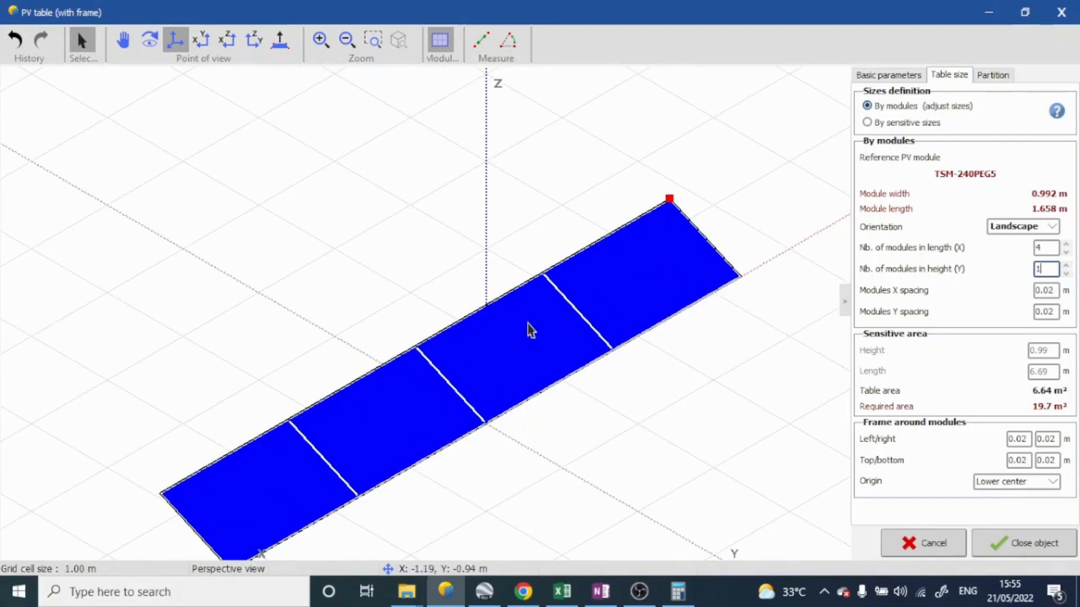
Preview the single-row table in portrait, restore landscape orientation and examine the gaps between modules
left_click(1041, 227)
left_click(1025, 254)
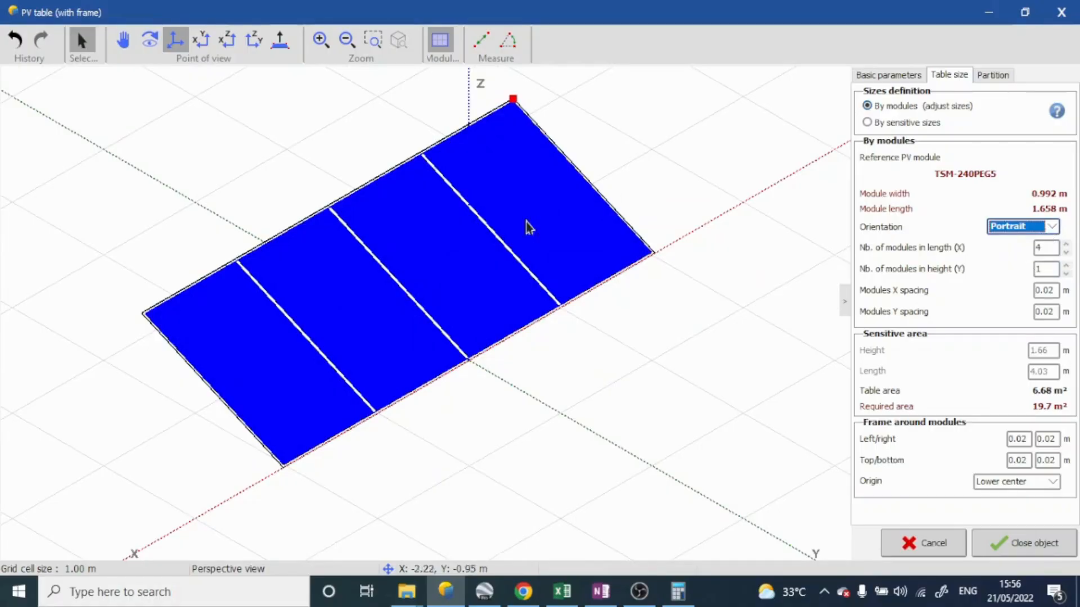
left_click(1052, 226)
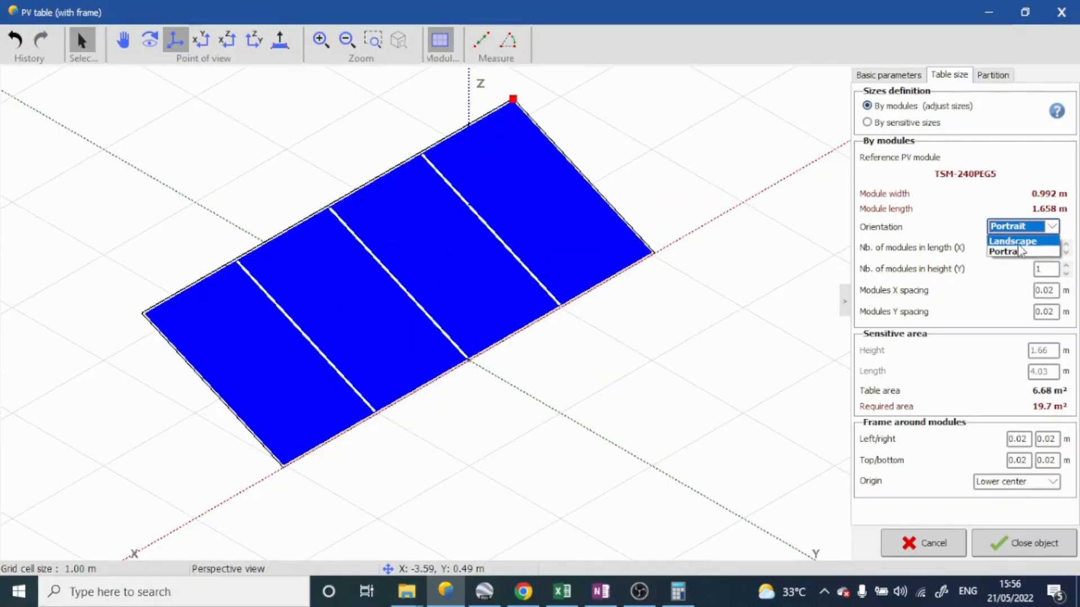
left_click(1018, 241)
scroll(601, 323, "down", 4)
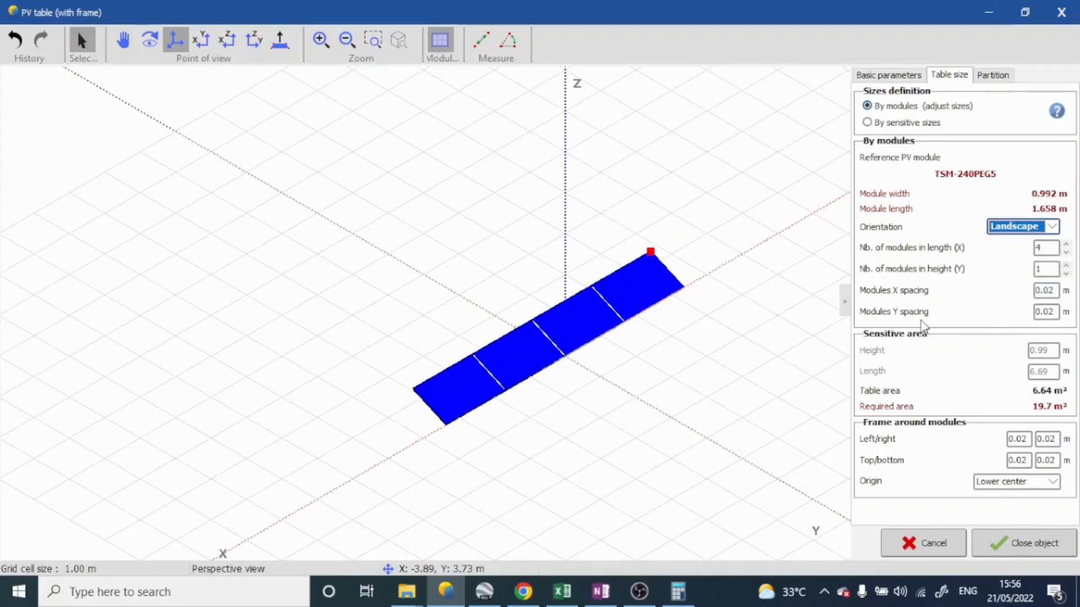
scroll(527, 366, "up", 1)
scroll(527, 365, "up", 5)
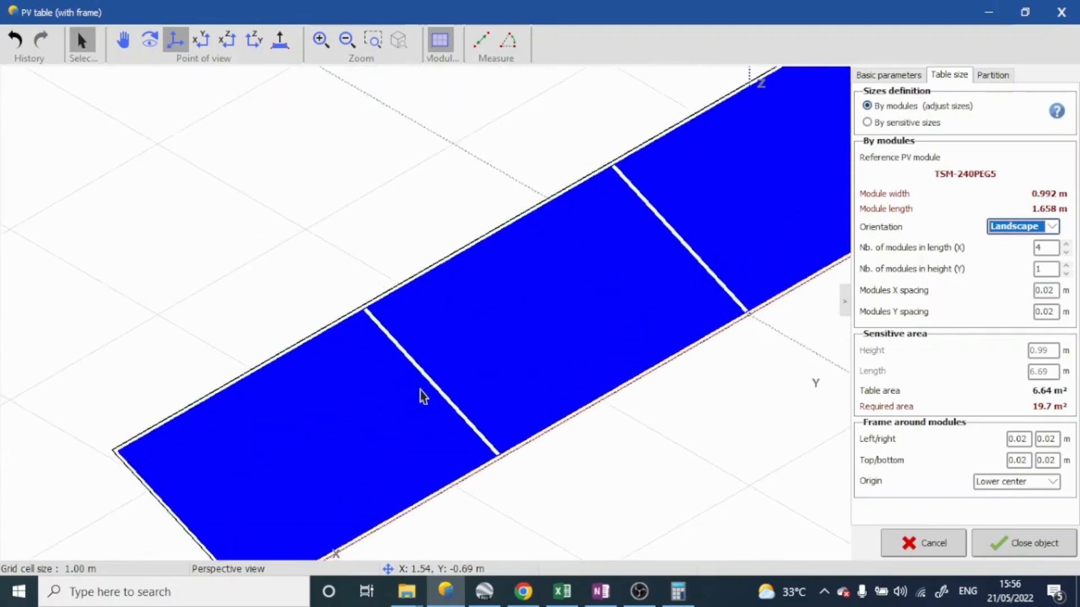
scroll(580, 318, "down", 5)
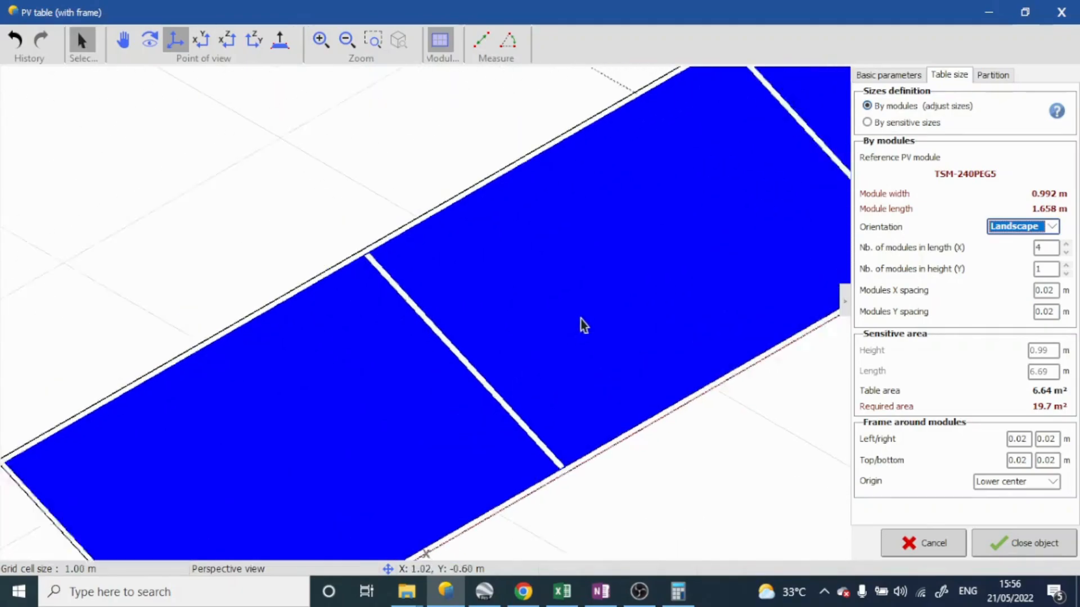
Inspect the four-module table and its basic parameters, and finish the table so it is placed in the shading scene
middle_click_drag(704, 243, 747, 248)
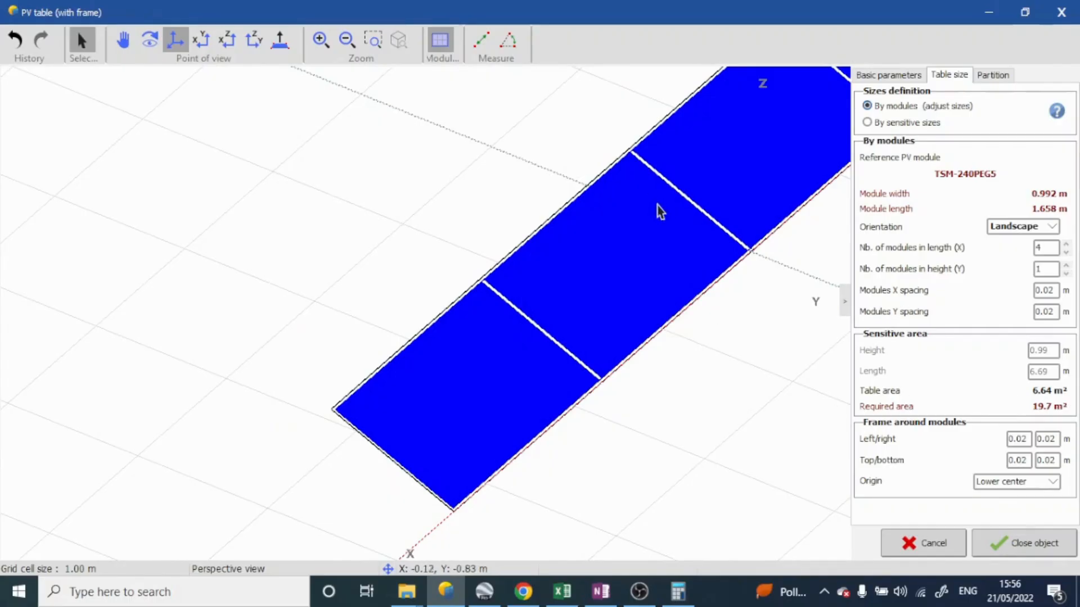
scroll(658, 209, "down", 4)
scroll(706, 212, "up", 2)
scroll(706, 213, "up", 3)
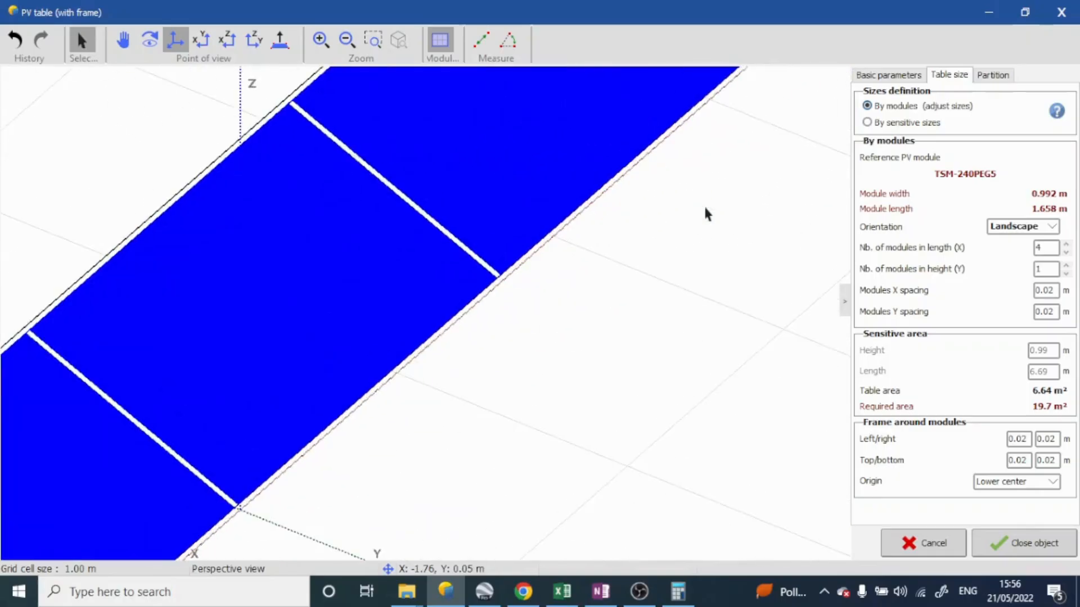
scroll(706, 214, "down", 3)
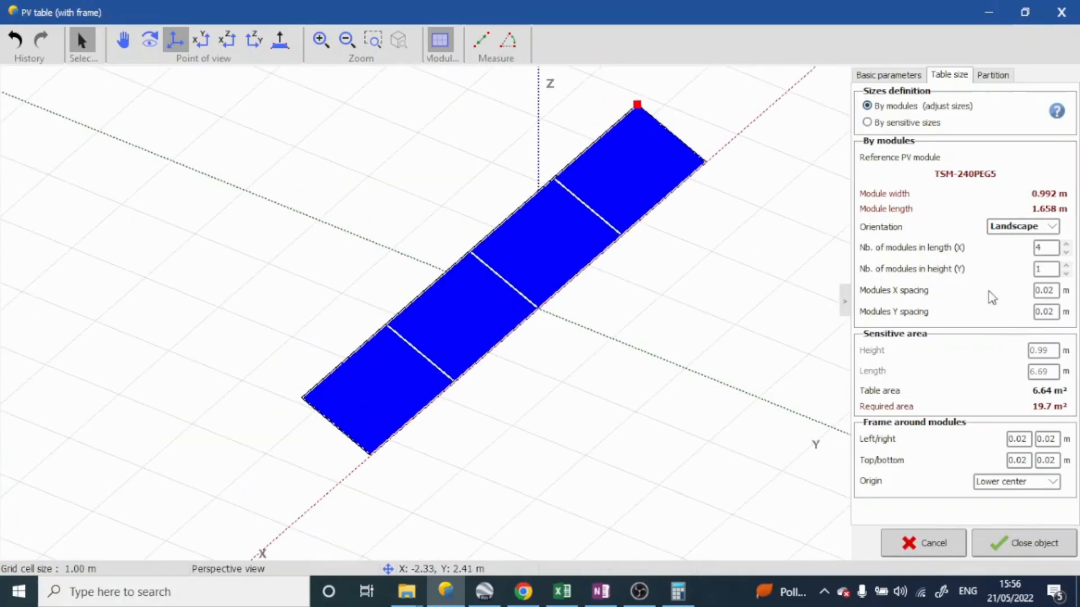
left_click(894, 78)
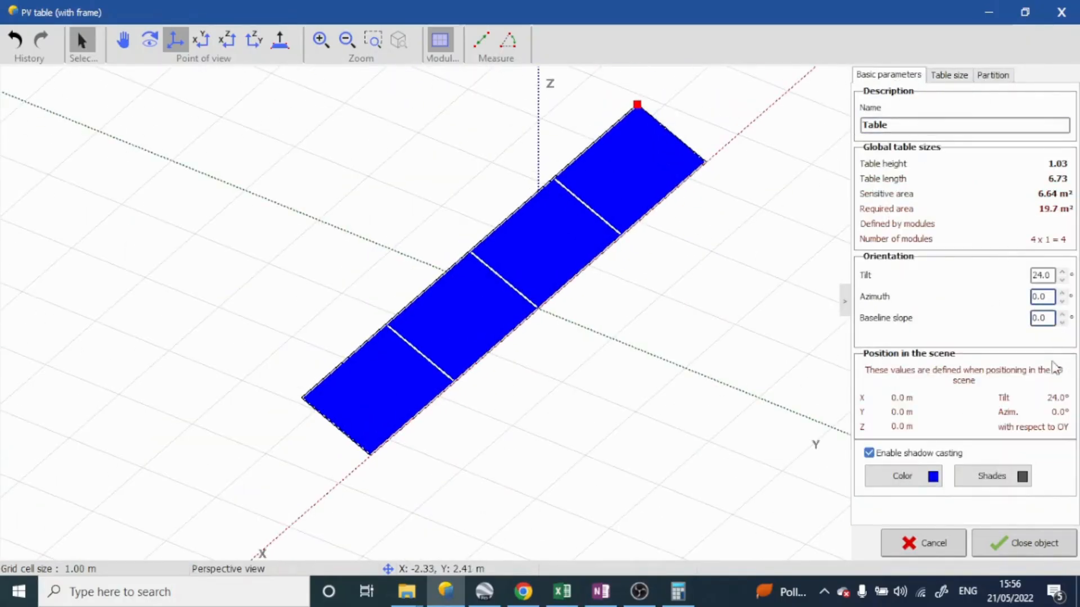
left_click(1020, 543)
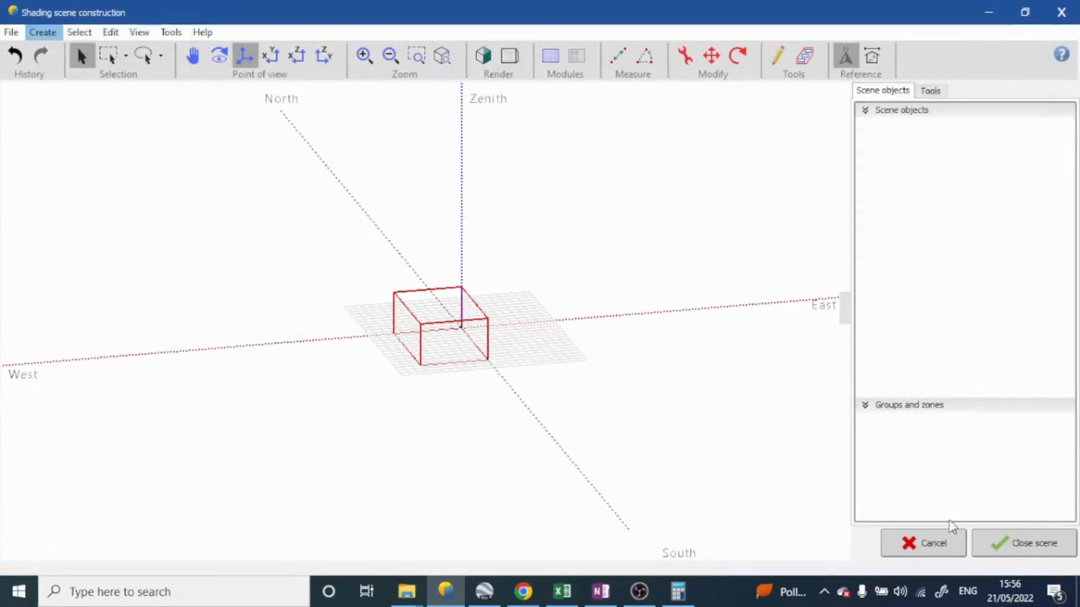
Examine the PV table beside the building from several angles in the shaded render and return to wireframe
middle_click_drag(530, 342, 185, 390)
scroll(321, 363, "up", 5)
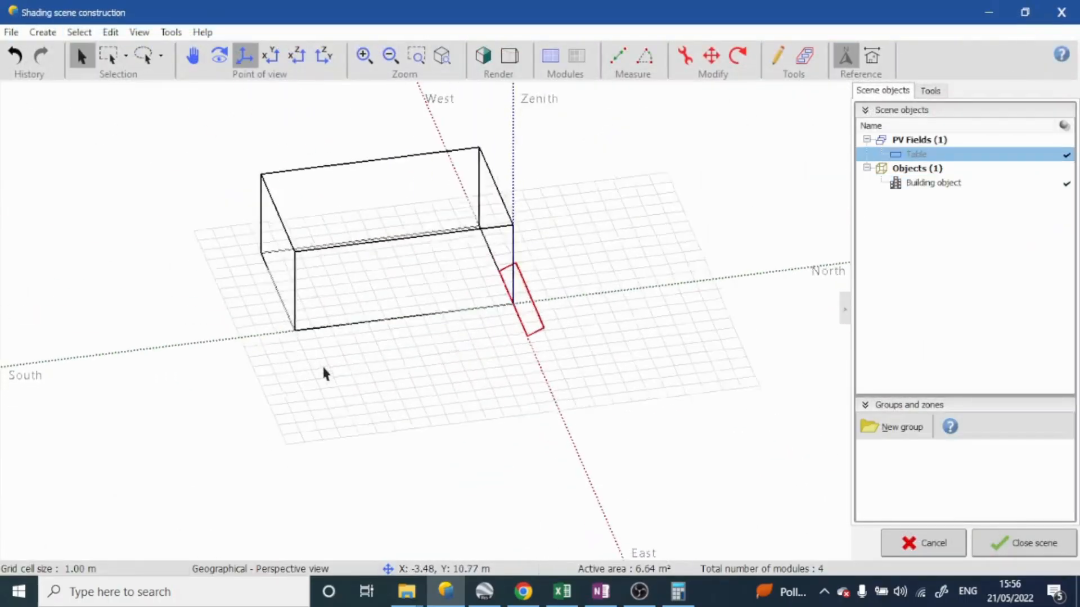
scroll(633, 257, "up", 4)
middle_click_drag(634, 259, 510, 259)
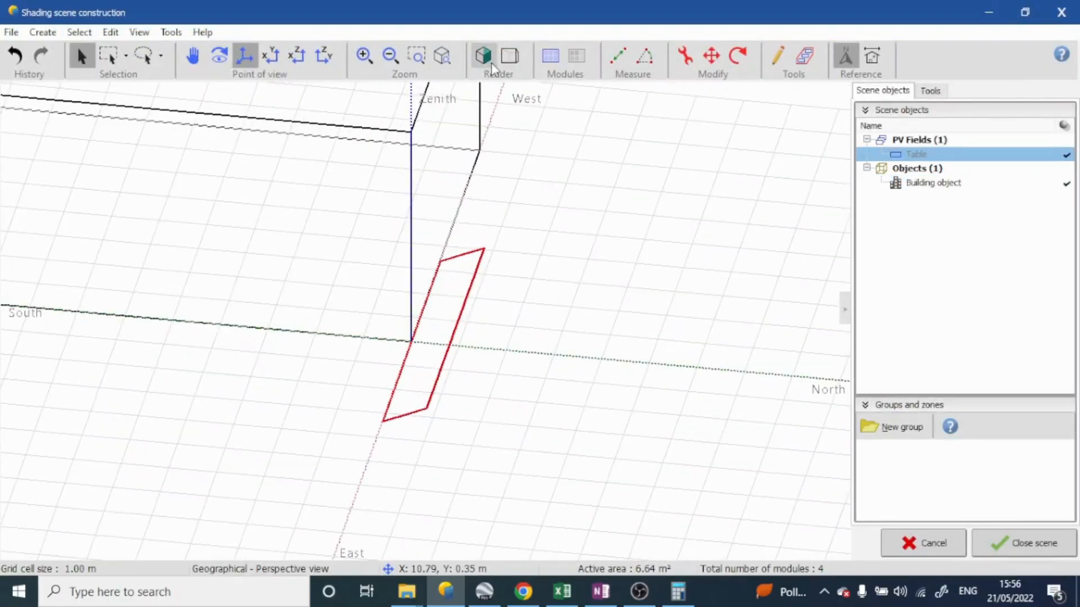
left_click(484, 56)
middle_click_drag(414, 380, 416, 298)
left_click(565, 279)
middle_click_drag(567, 284, 663, 352)
scroll(663, 352, "down", 10)
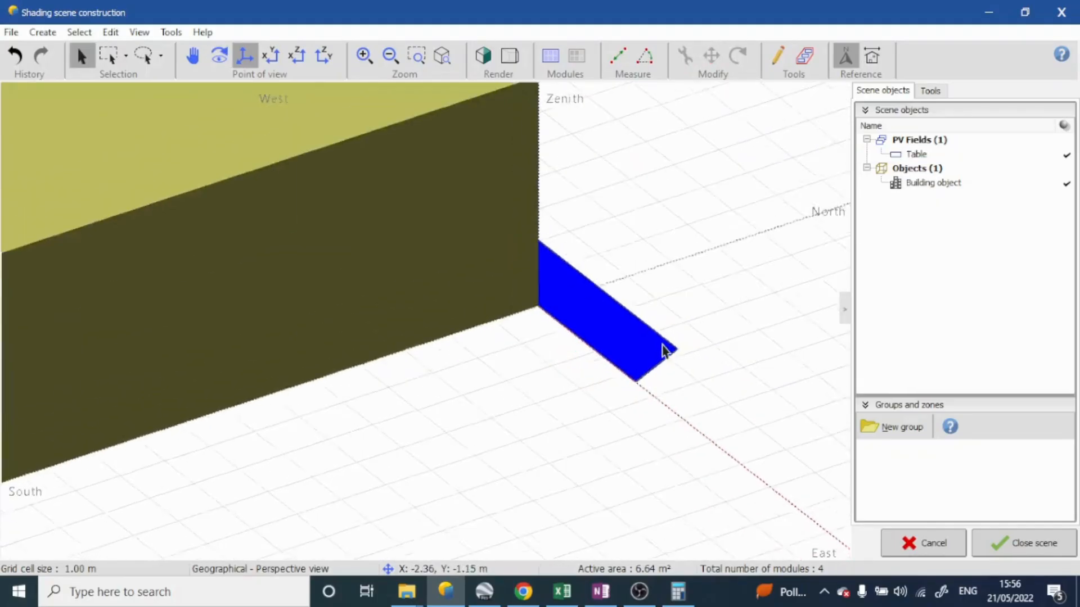
left_click(483, 57)
middle_click_drag(710, 287, 472, 275)
Close the shading scene, keeping its objects, and reopen it for construction from the near shadings definition
left_click(1020, 551)
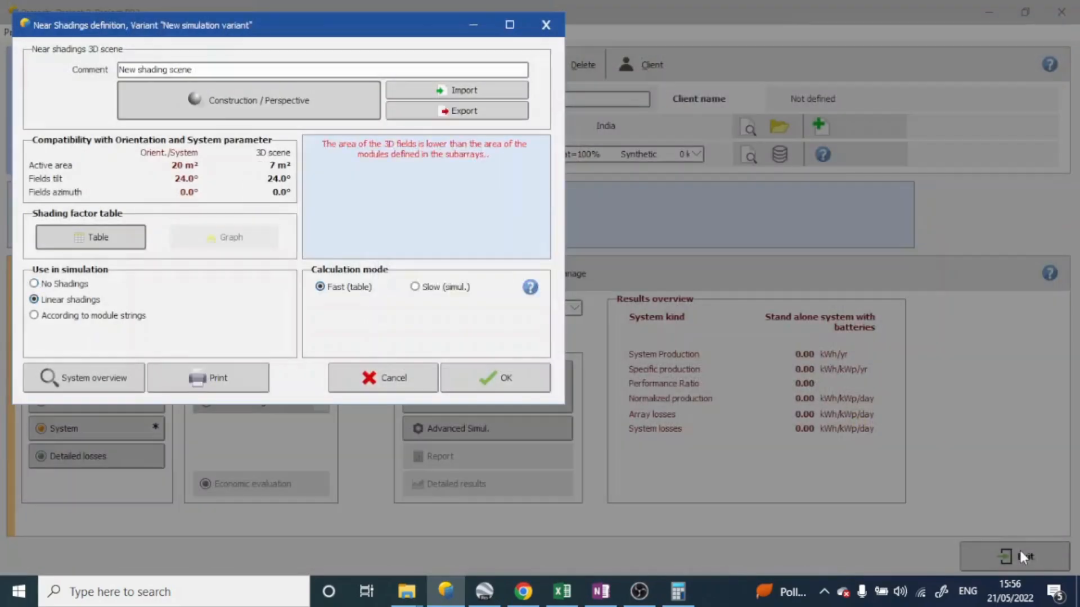
left_click(285, 110)
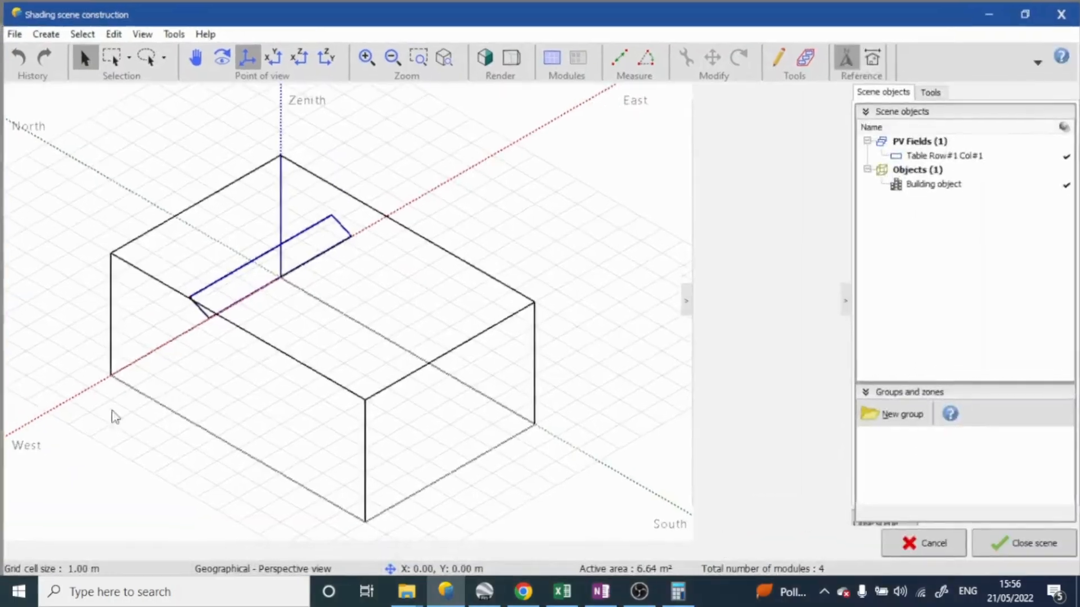
middle_click_drag(110, 411, 314, 300)
scroll(362, 289, "down", 4)
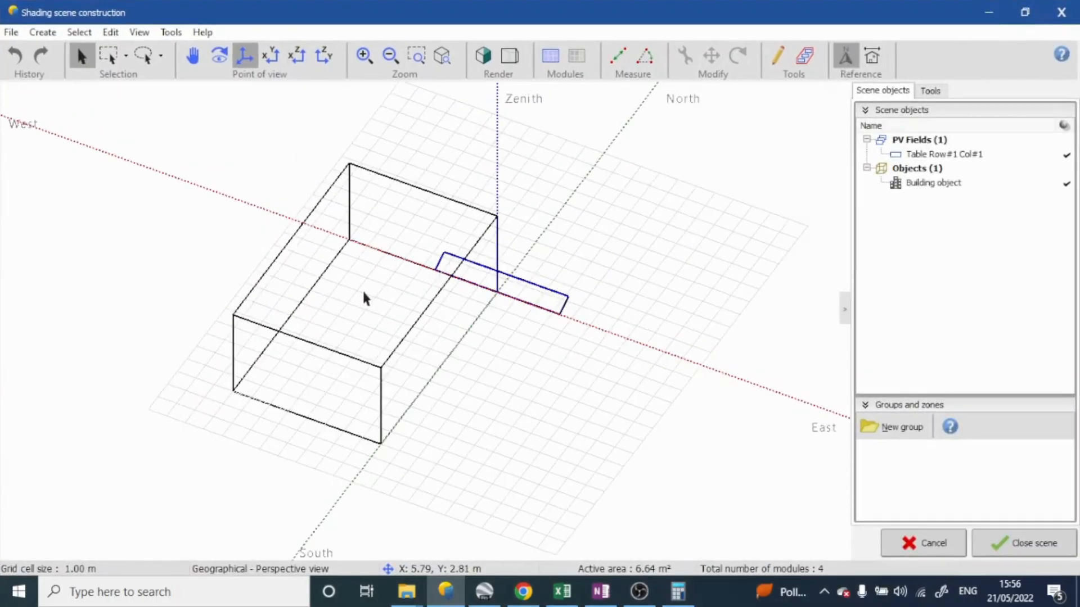
scroll(403, 259, "down", 2)
middle_click_drag(423, 280, 430, 287)
left_click_drag(426, 284, 487, 362)
middle_click_drag(487, 363, 623, 149)
middle_click_drag(341, 275, 465, 436)
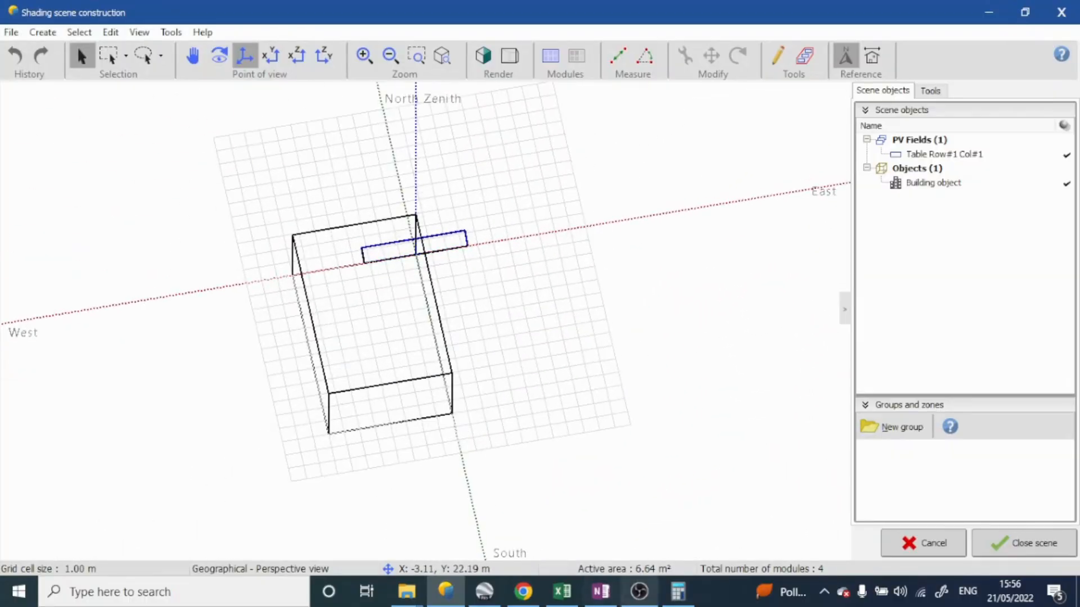
Switch to Google Earth Pro to examine the real building's roof and surroundings, and return to the PVsyst scene
left_click(492, 598)
double_click(574, 360)
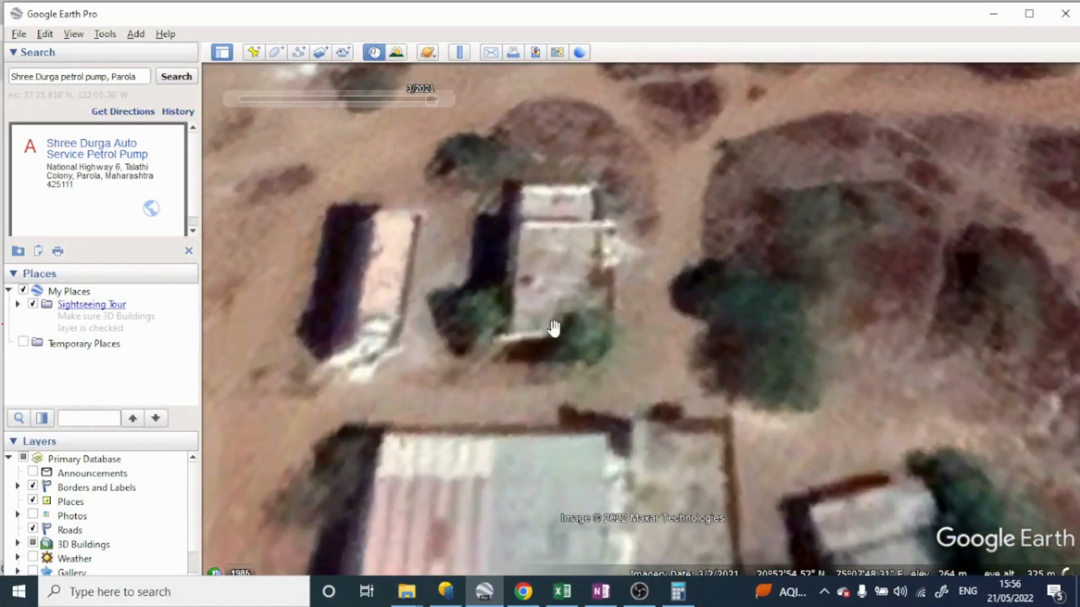
double_click(481, 334)
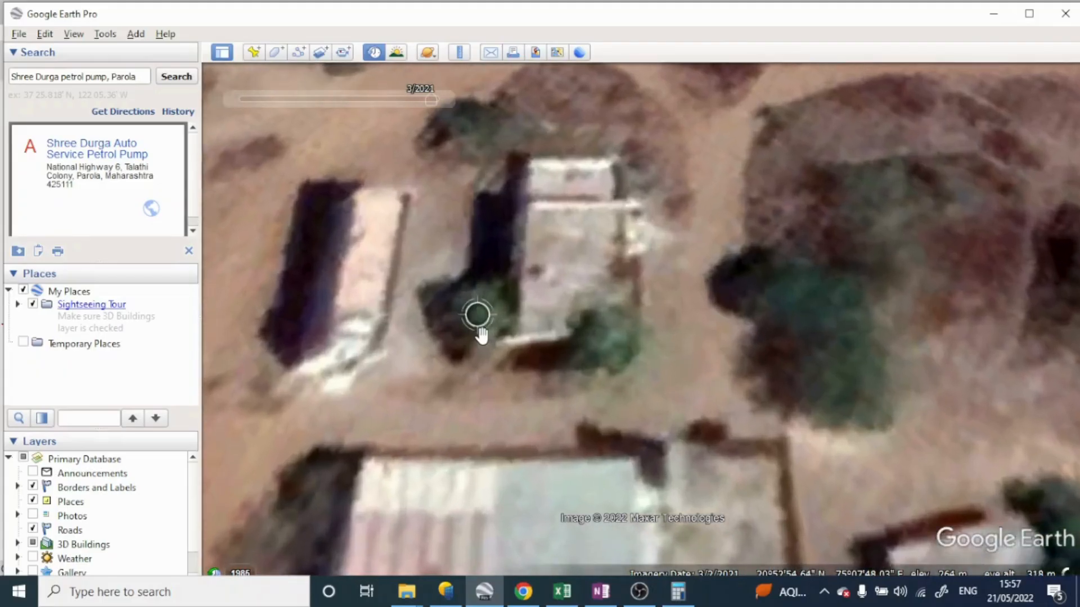
double_click(618, 508)
scroll(618, 507, "down", 3)
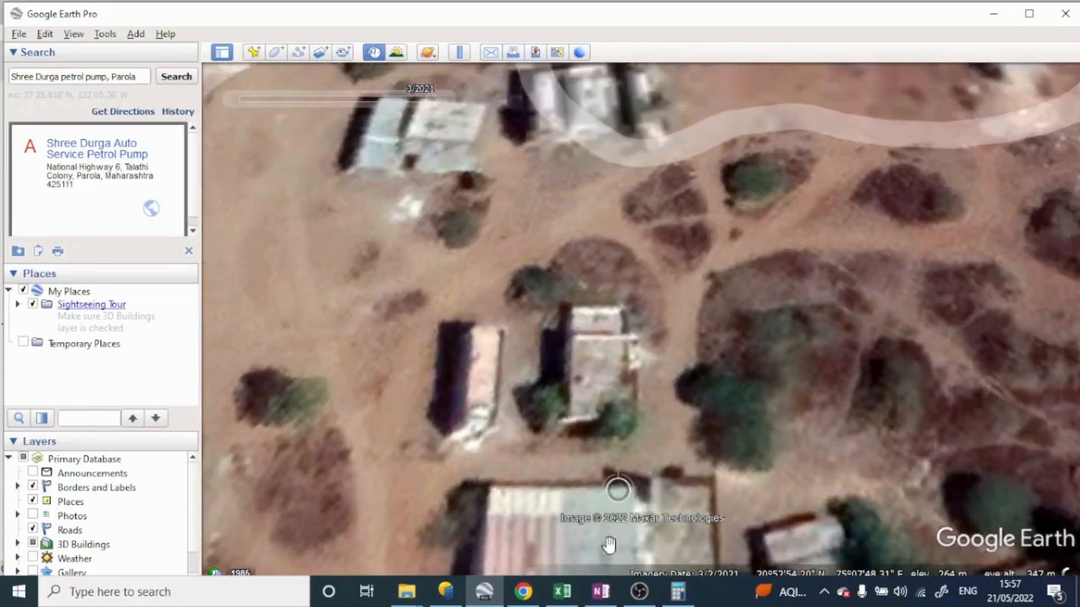
left_click(447, 592)
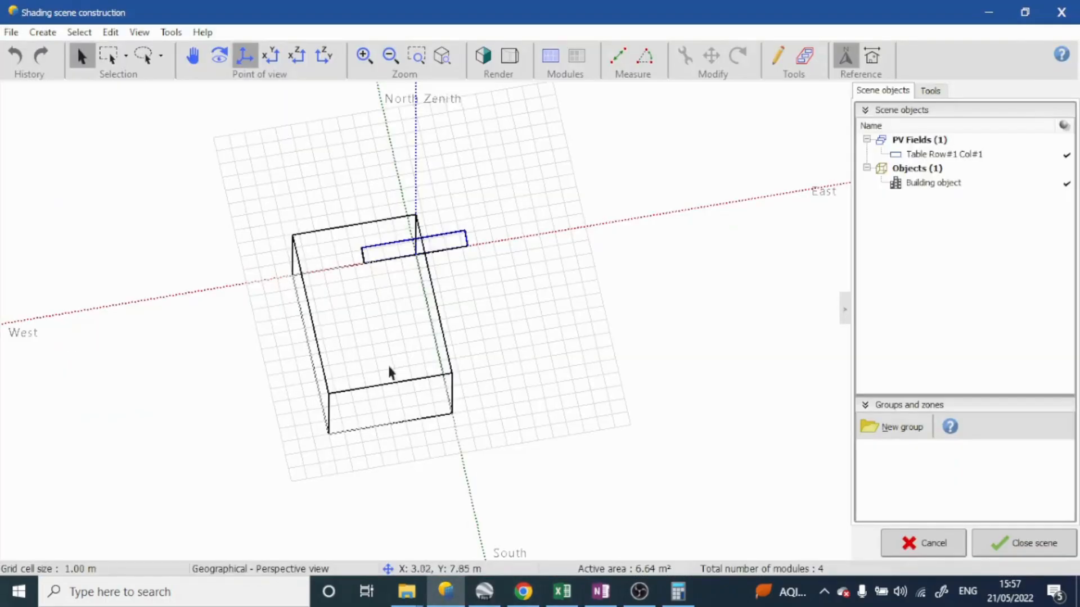
middle_click_drag(388, 368, 580, 303)
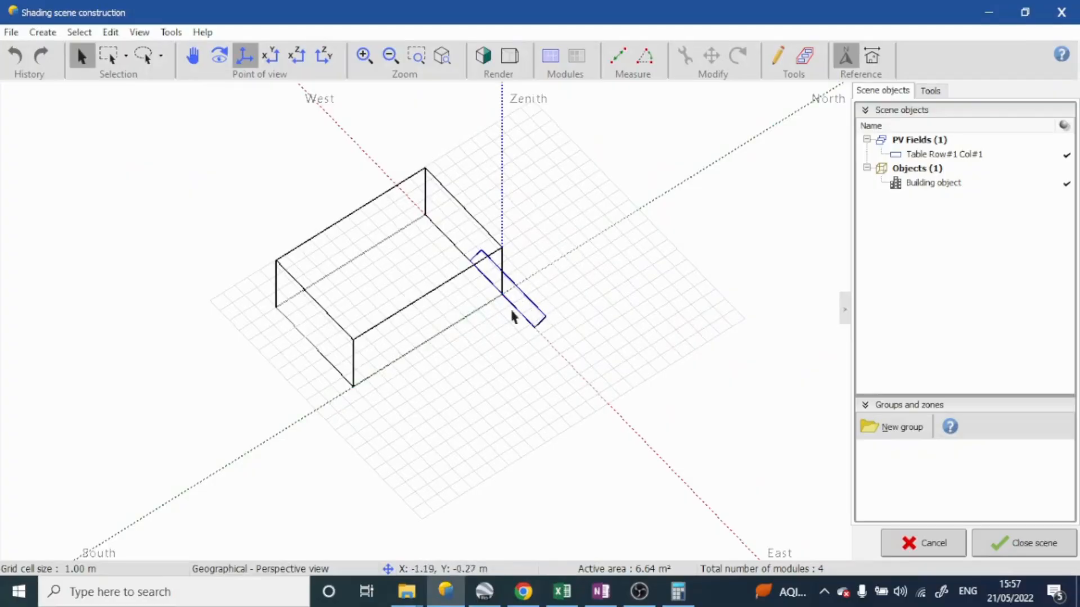
middle_click_drag(465, 326, 276, 290)
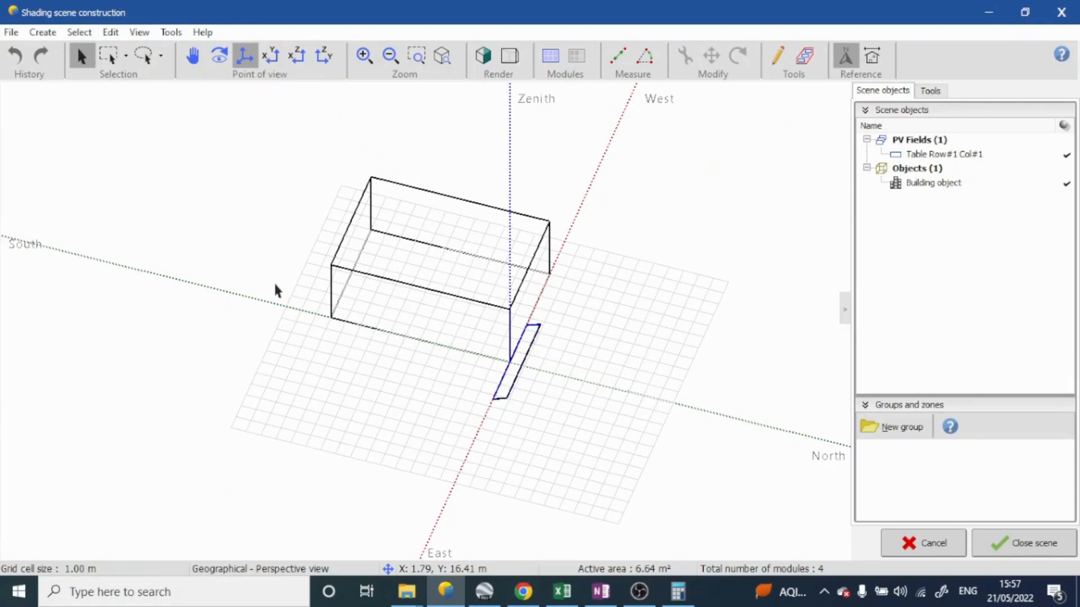
middle_click_drag(482, 391, 518, 332)
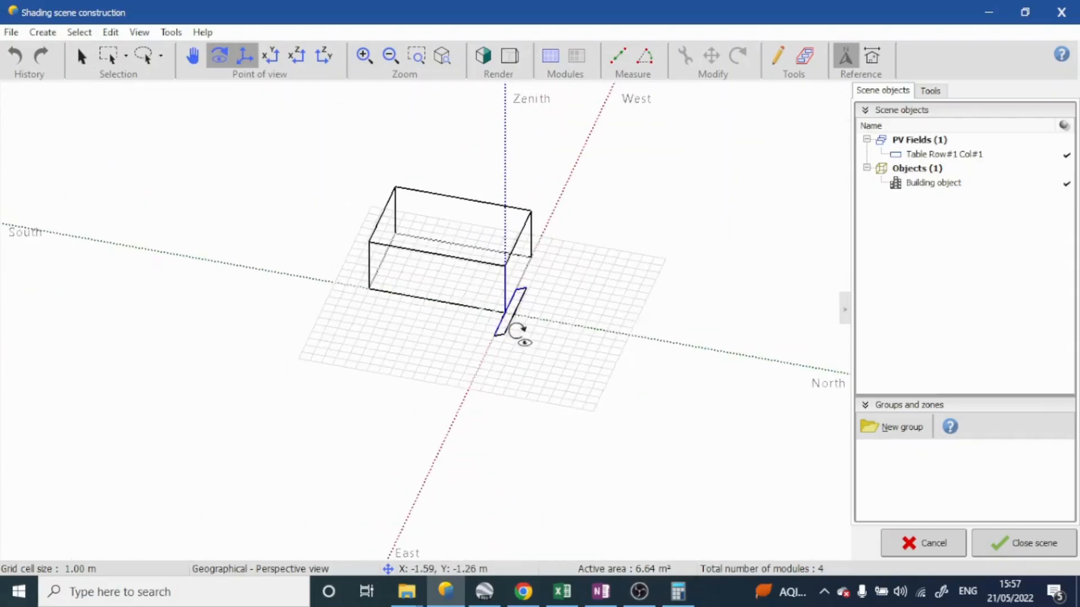
scroll(499, 344, "up", 8)
scroll(405, 328, "down", 6)
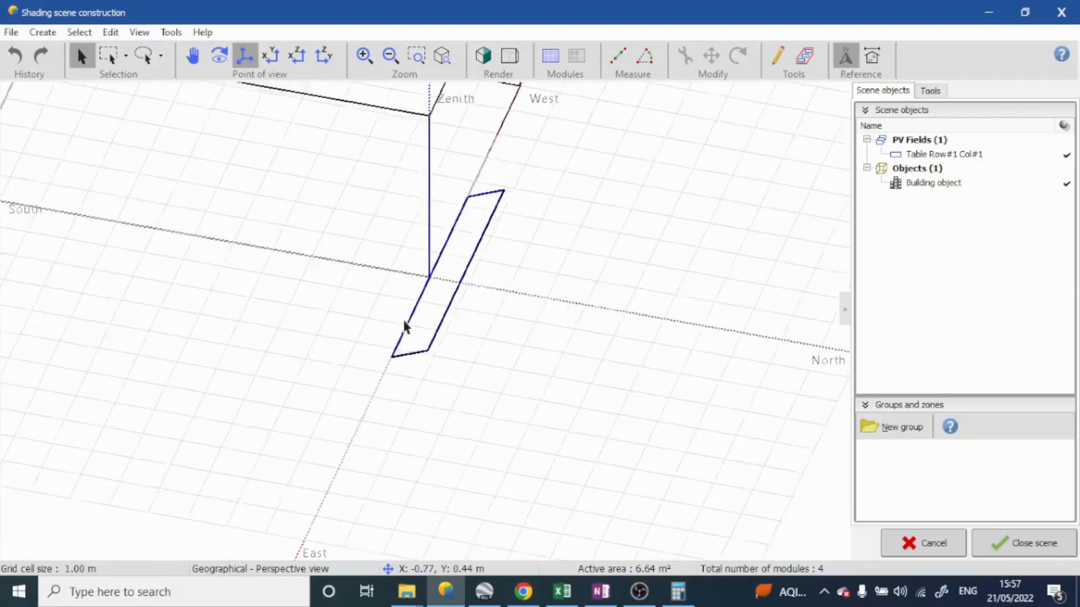
middle_click_drag(329, 205, 309, 291)
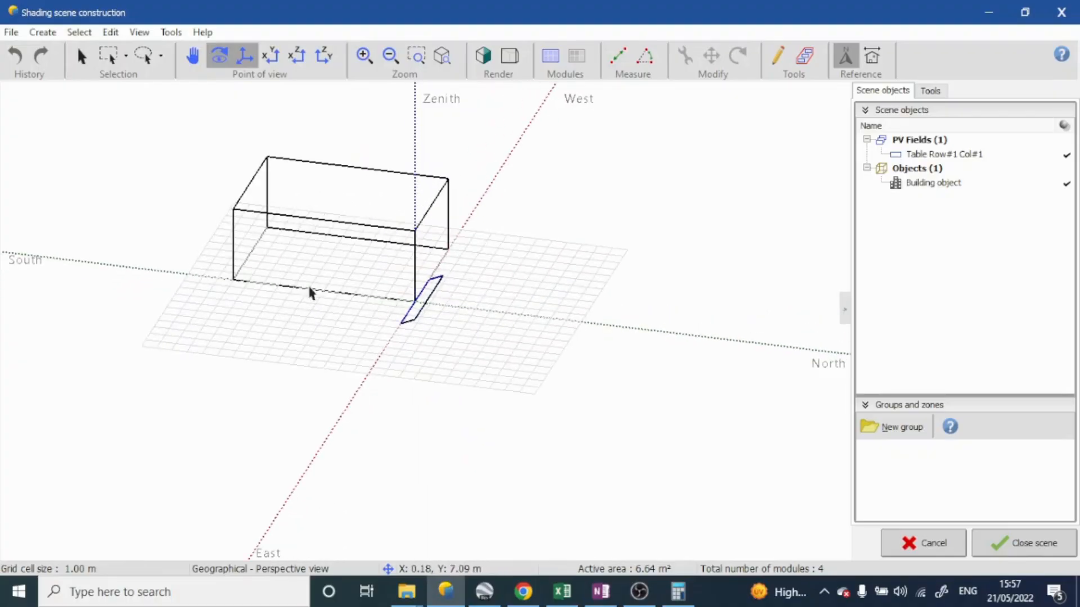
Move the PV table freehand to a height of about 6.59 m, with X about -4.95 m and Y about -4.89 m
left_click(416, 329)
scroll(414, 320, "up", 5)
scroll(410, 281, "down", 2)
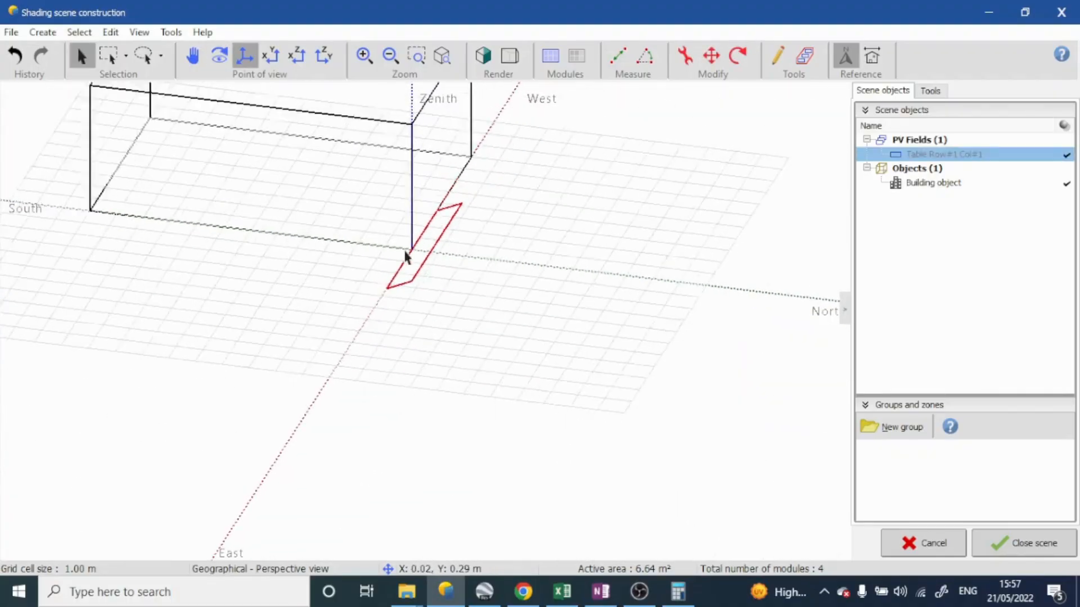
scroll(407, 262, "down", 2)
middle_click_drag(410, 265, 448, 267)
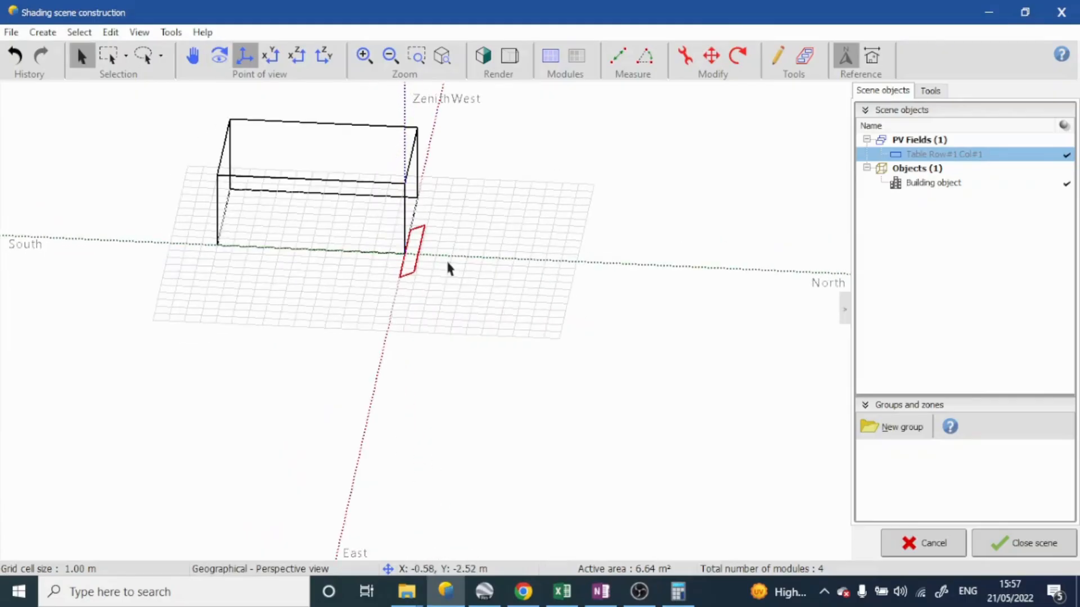
left_click(711, 71)
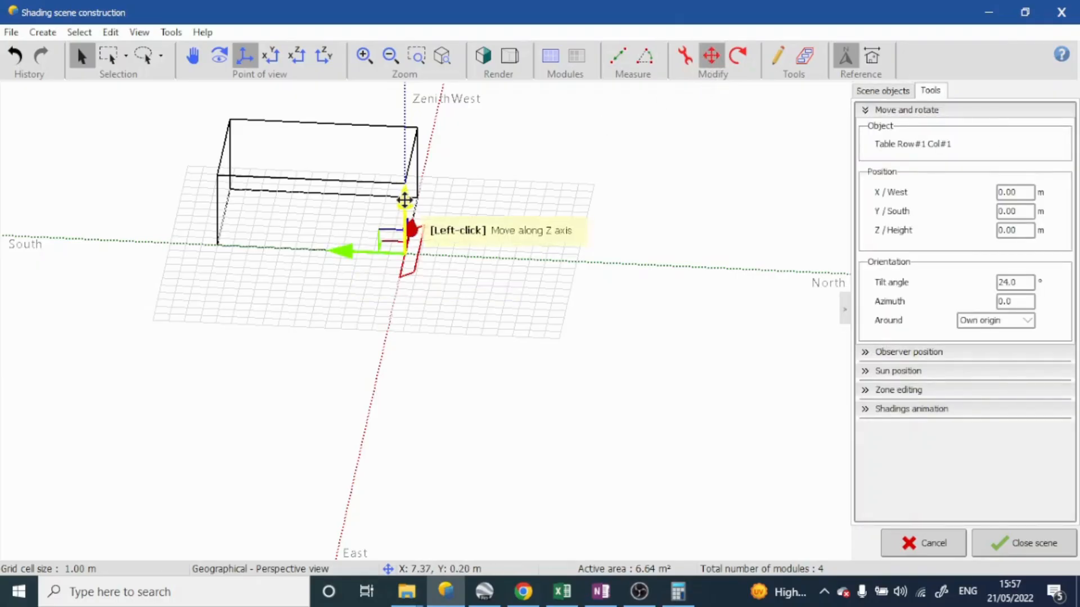
mouse_move(405, 200)
left_mouse_down()
mouse_move(404, 163)
mouse_move(398, 358)
mouse_move(410, 101)
mouse_move(398, 280)
mouse_move(404, 181)
left_mouse_up()
left_click_drag(346, 210, 478, 149)
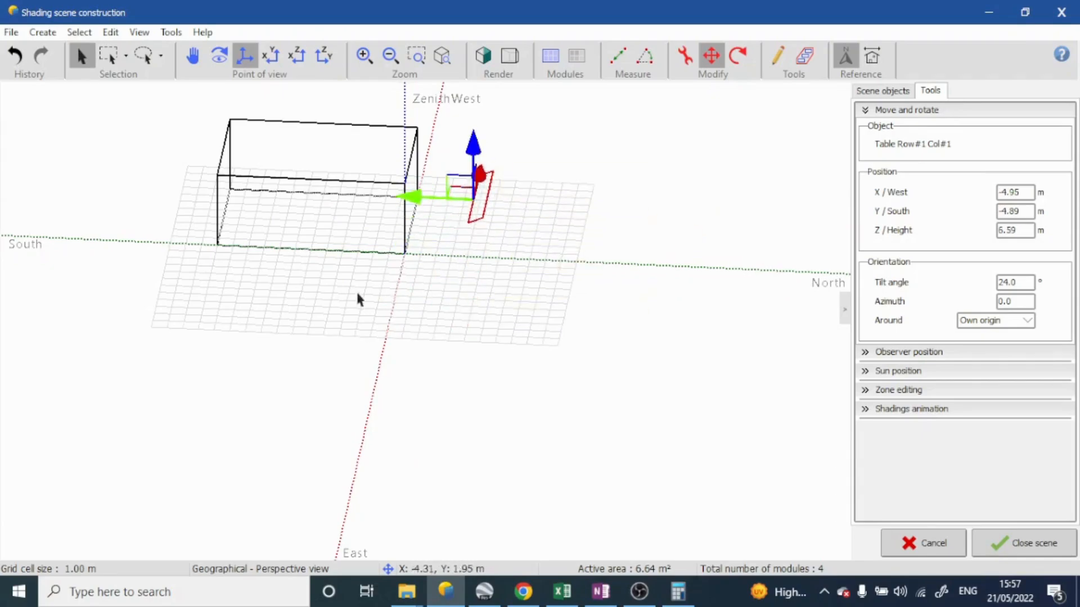
Shift the PV table southward alongside the building to a Y position of about 8.65 m
middle_click_drag(356, 296, 427, 202)
middle_click_drag(496, 195, 415, 169)
left_click_drag(414, 169, 306, 167)
middle_click_drag(306, 167, 517, 209)
left_click_drag(371, 183, 269, 186)
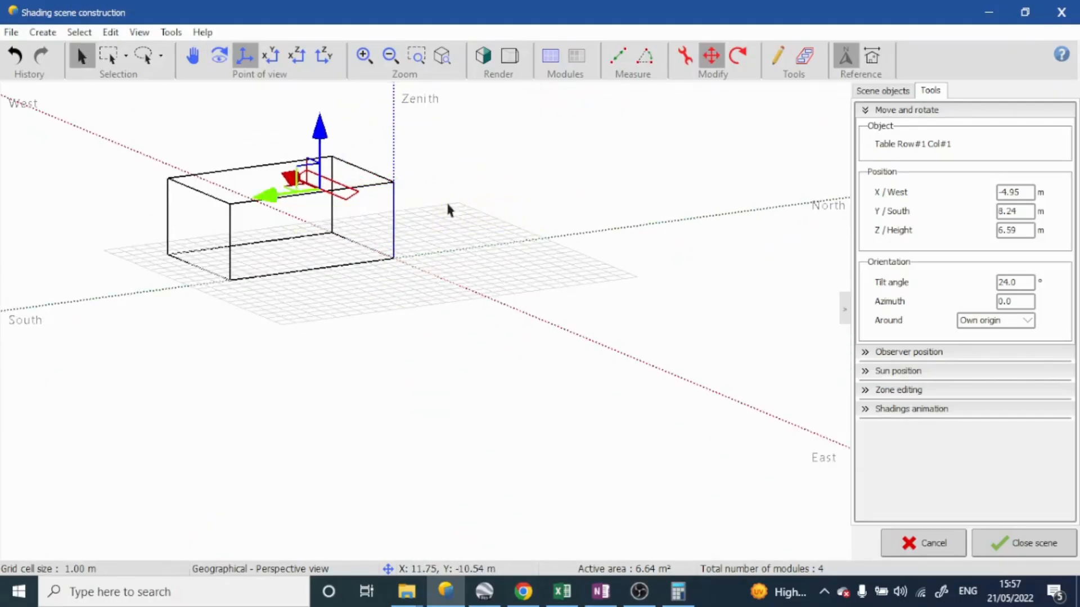
middle_click_drag(448, 210, 302, 315)
left_click_drag(237, 308, 314, 283)
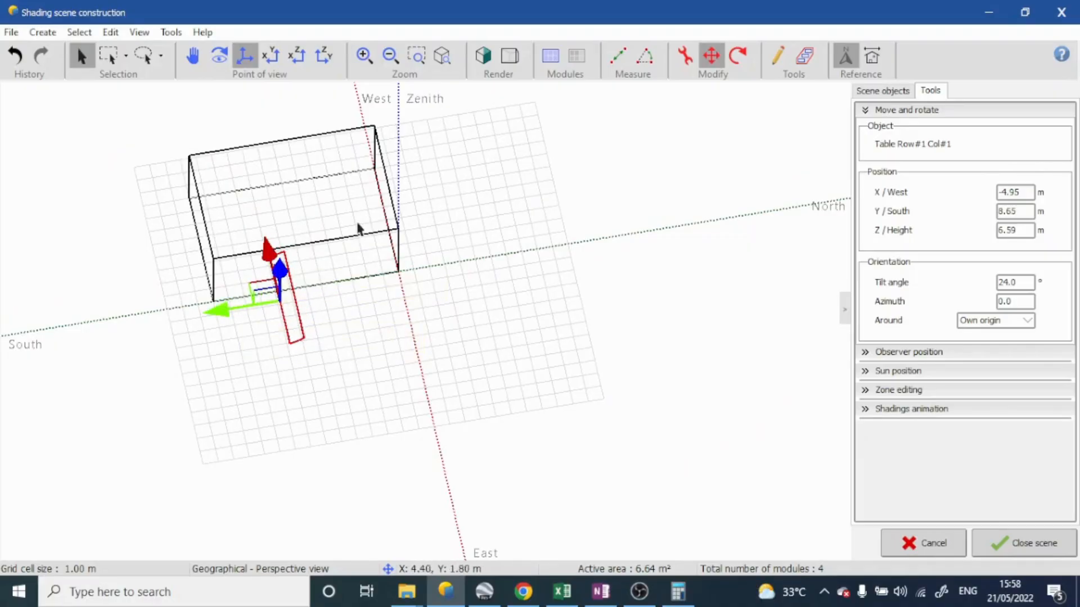
Rotate the PV table freehand in the top view to an azimuth of about -90.8°, parallel to the building's long side
right_click_drag(357, 225, 329, 372)
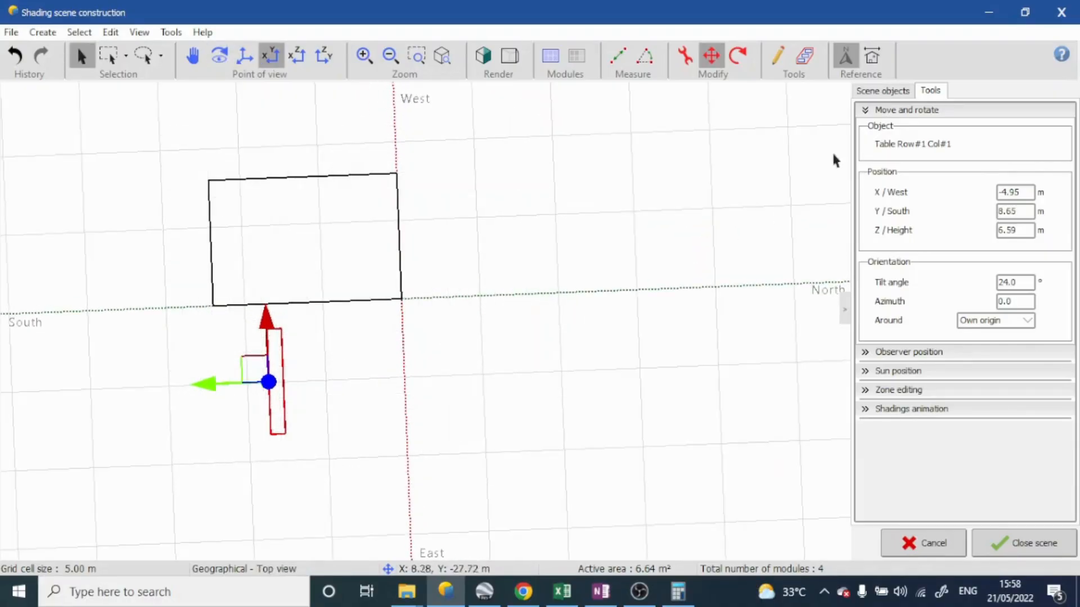
left_click(731, 67)
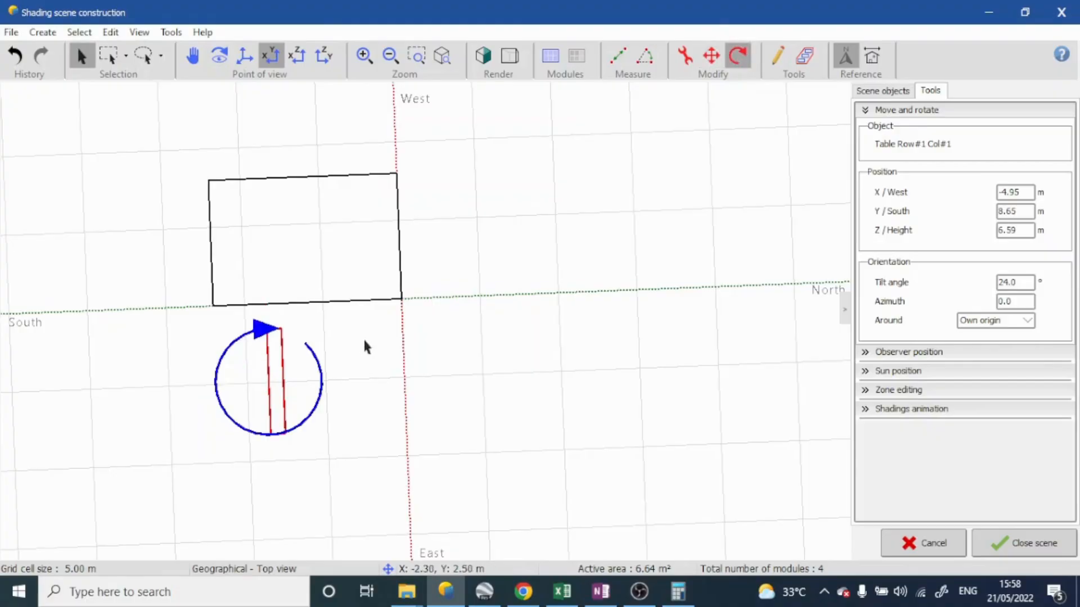
left_click(266, 331)
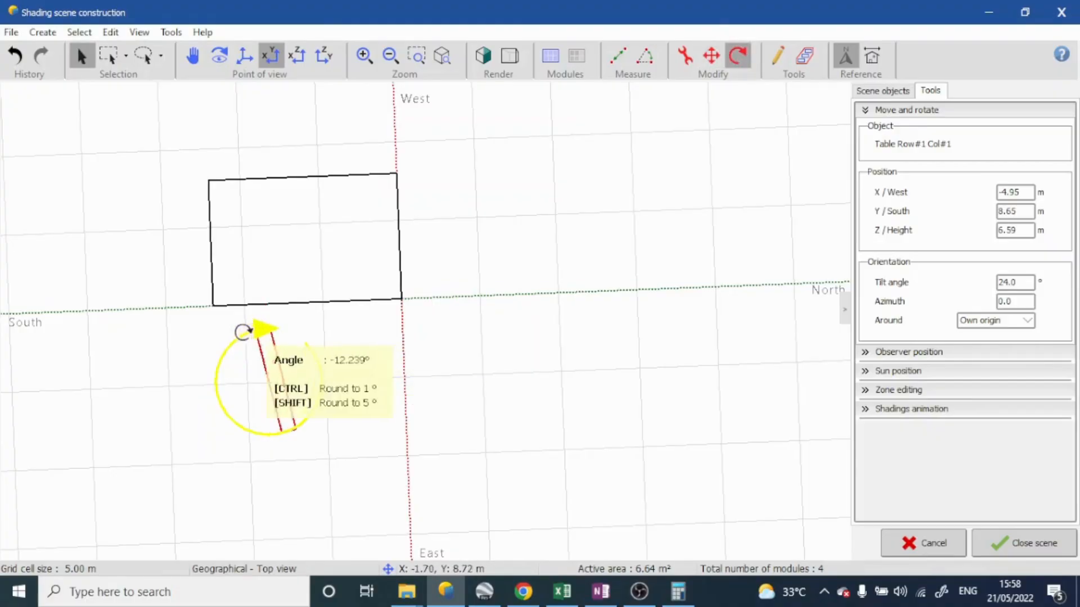
left_click(201, 392)
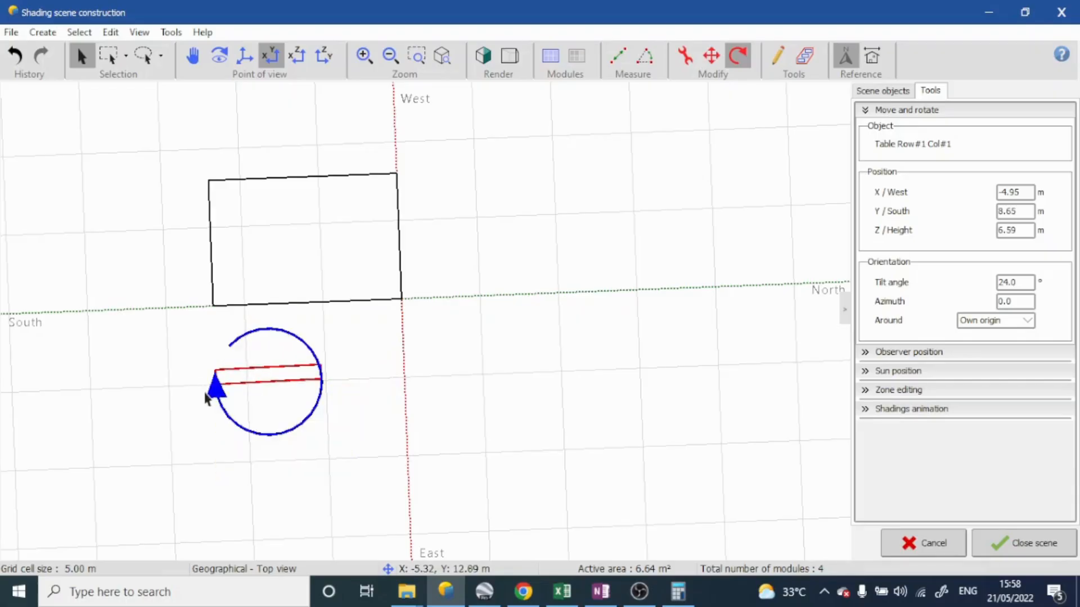
middle_click_drag(207, 395, 453, 159)
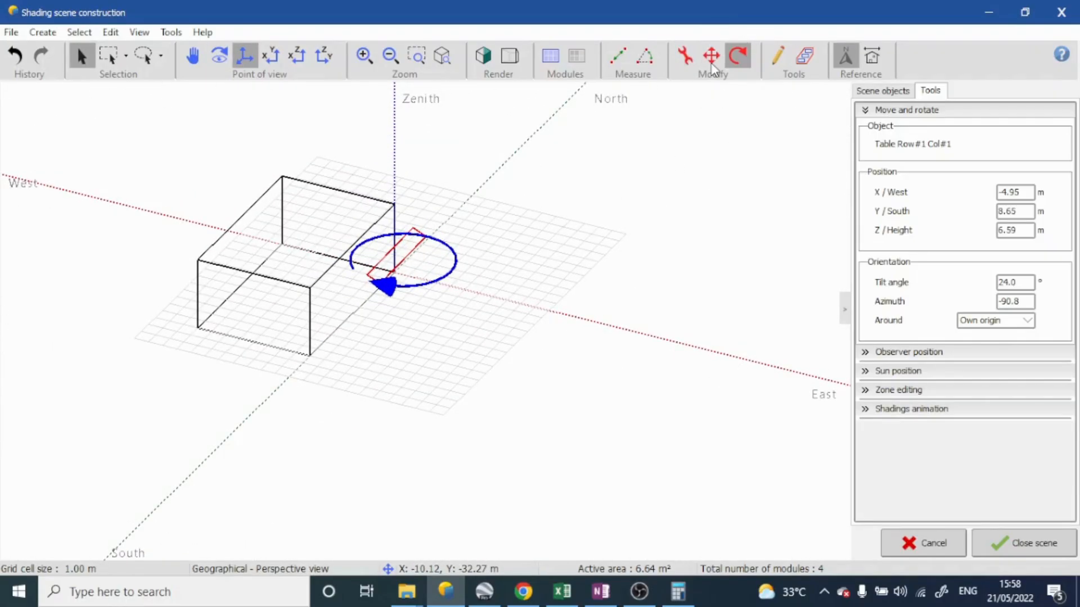
left_click(685, 56)
left_click(595, 12)
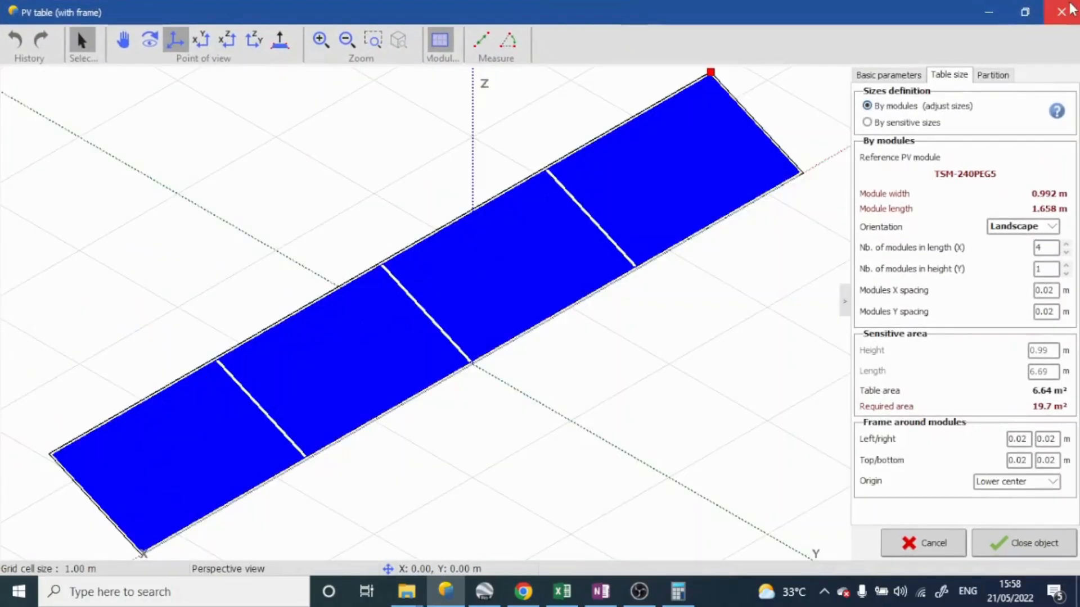
left_click(946, 547)
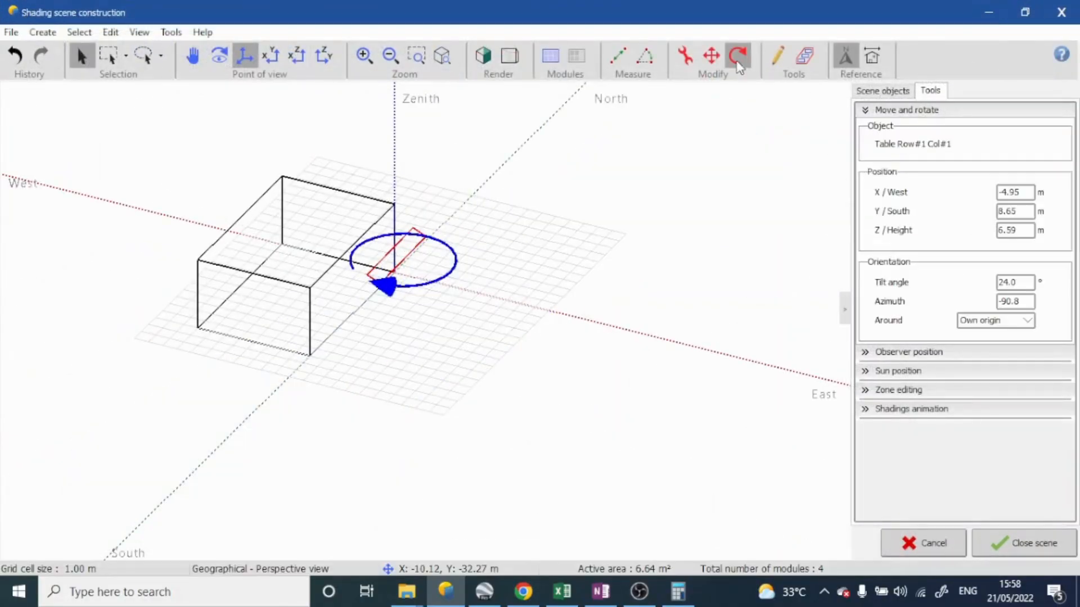
Move the PV table freehand above the building's roof, to X about 1.13 m, Y about 4.97 m and height about 5.33 m
left_click(709, 62)
left_click_drag(470, 284, 403, 197)
left_click_drag(509, 194, 385, 423)
left_click_drag(302, 437, 490, 243)
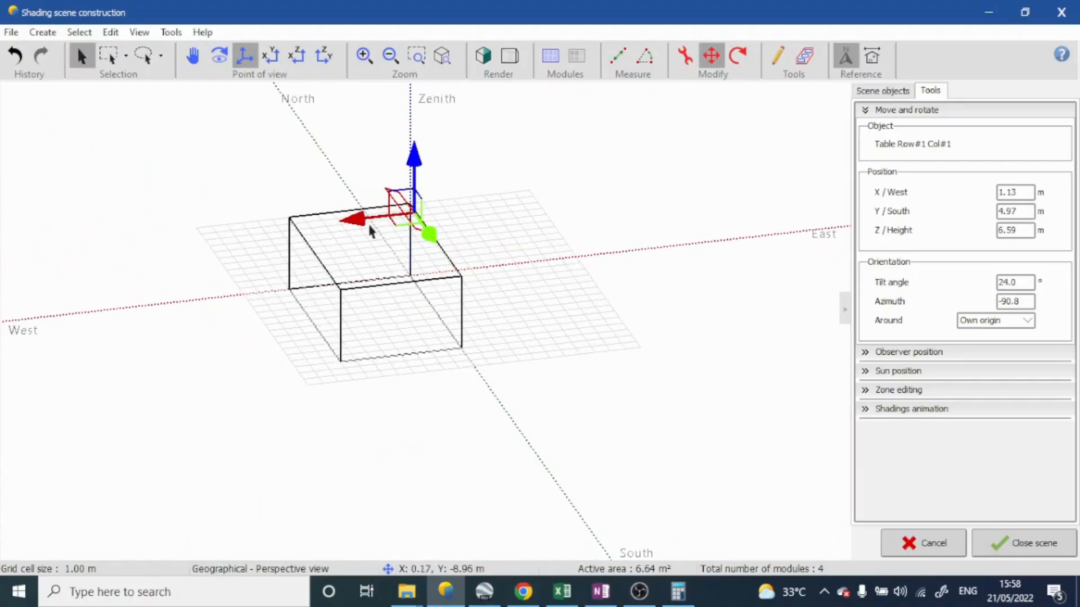
mouse_move(421, 161)
left_mouse_down()
mouse_move(415, 154)
mouse_move(415, 173)
left_mouse_up()
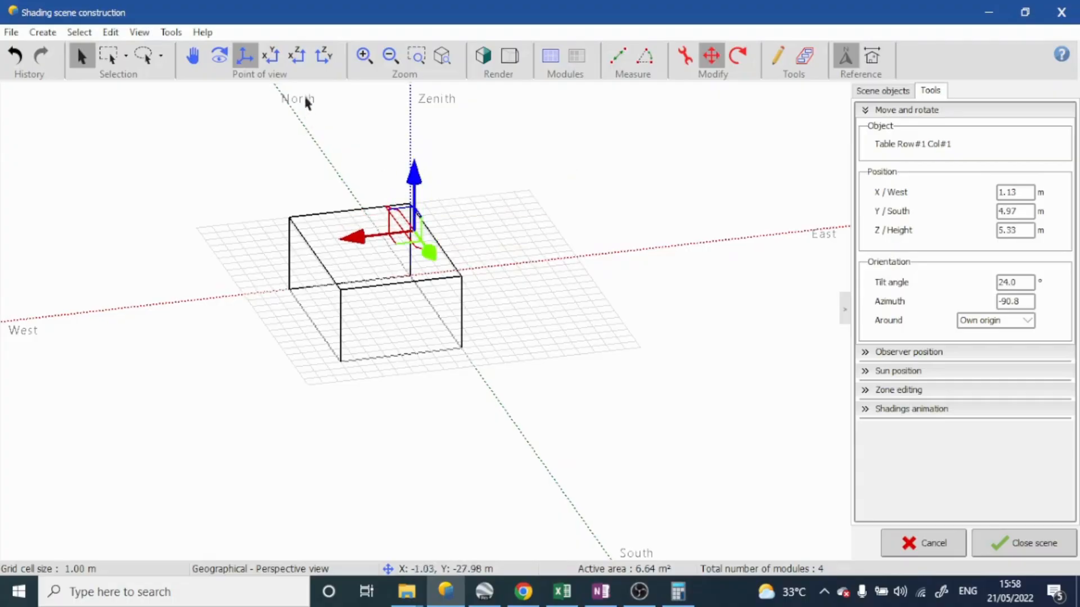
Lower the PV table onto the roof surface in the front view, at a height of 5.00 m
left_click(272, 56)
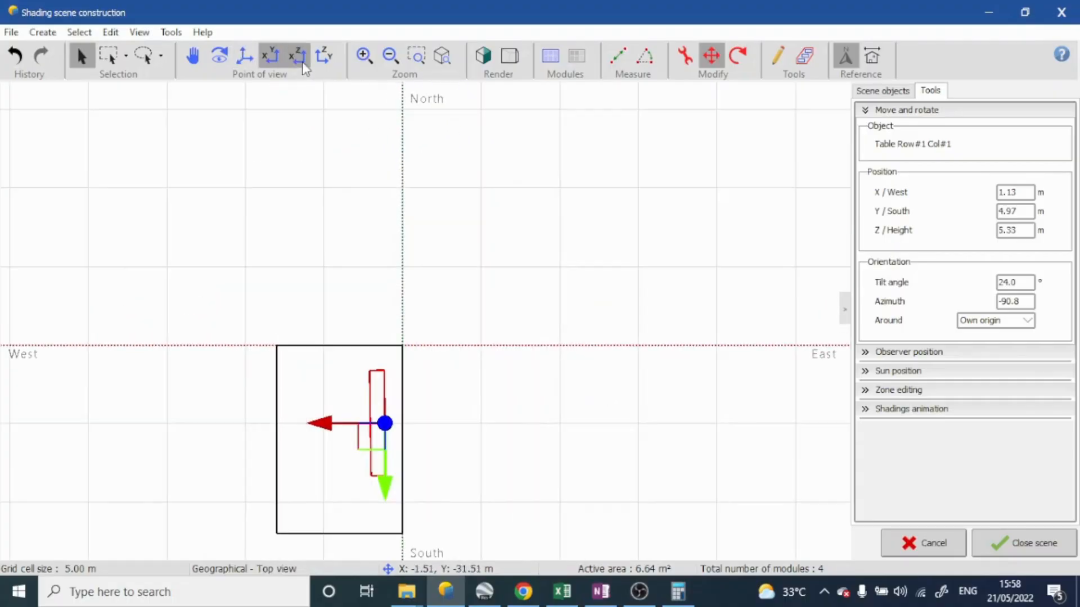
left_click(297, 56)
scroll(419, 193, "up", 4)
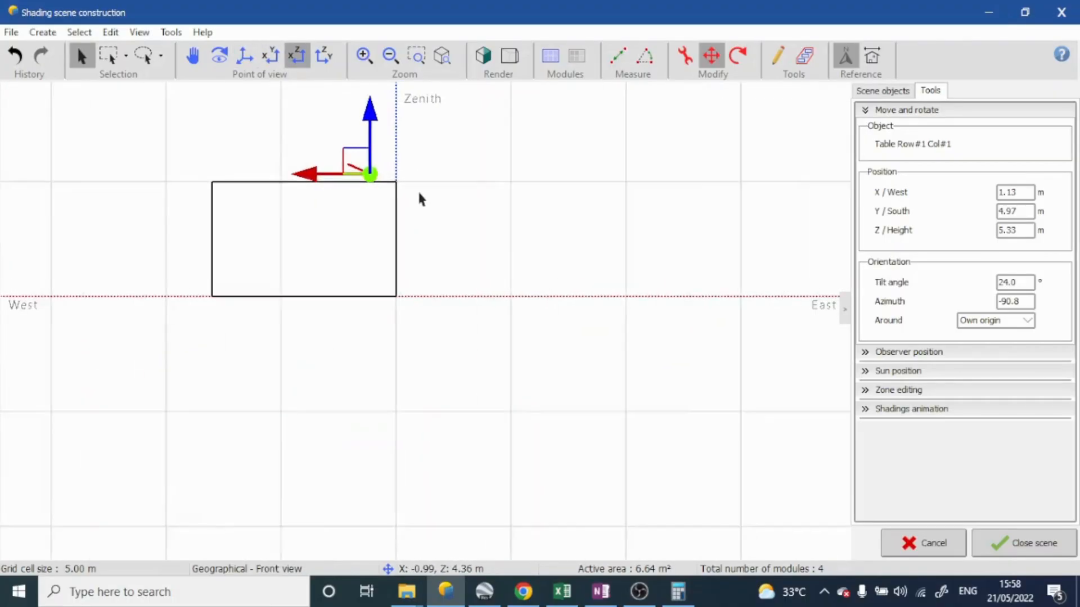
left_click(446, 184)
middle_click_drag(280, 193, 302, 190)
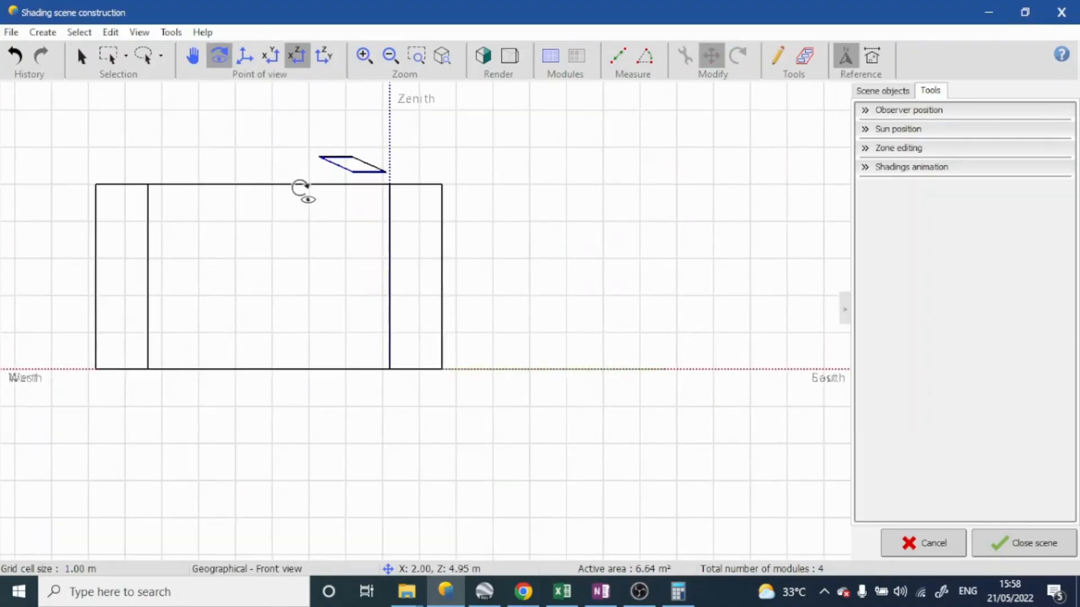
left_click(272, 55)
left_click(298, 55)
scroll(332, 224, "up", 5)
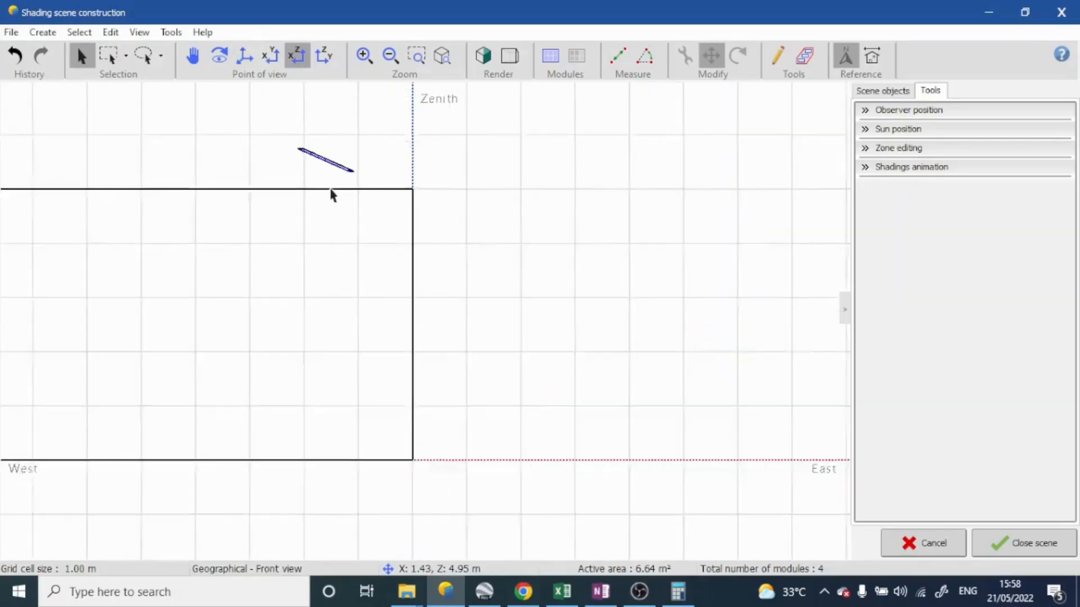
left_click(356, 156)
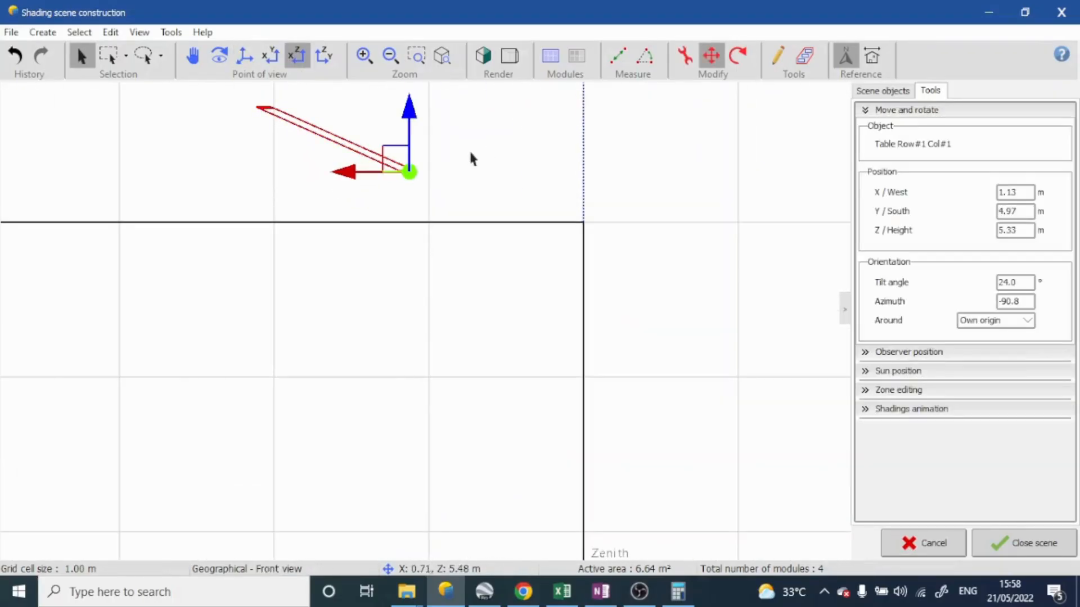
left_click_drag(418, 117, 404, 158)
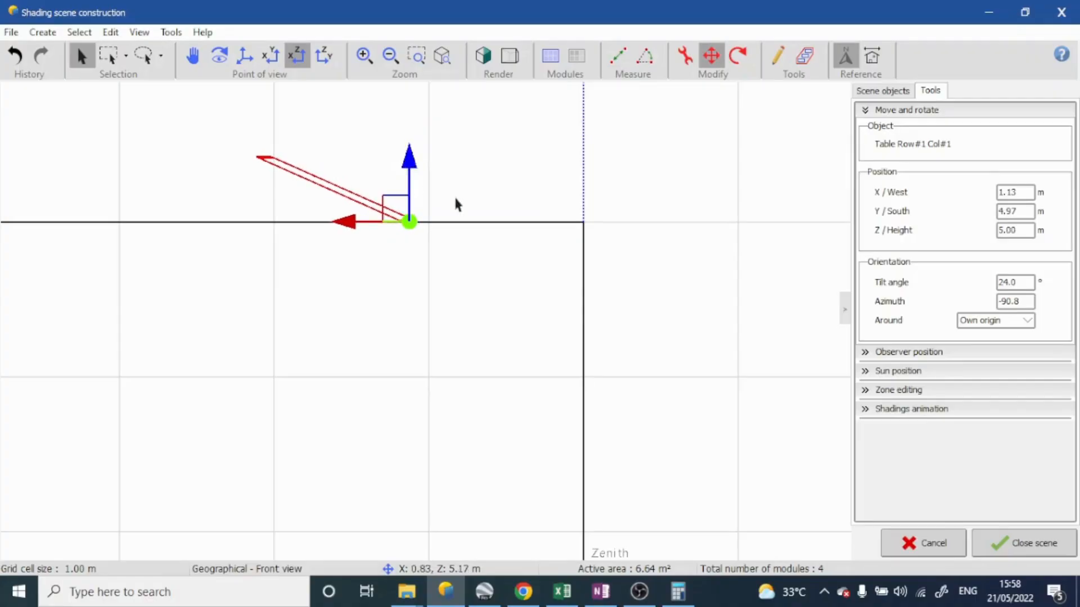
right_click_drag(457, 205, 600, 285)
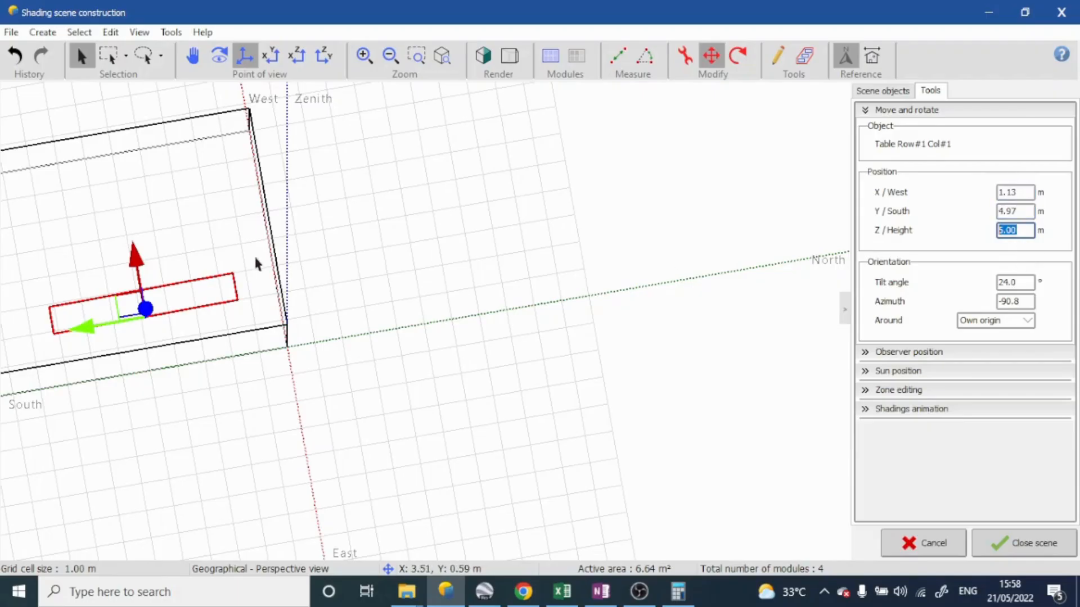
Rotate the PV table freehand across the building's width, to an azimuth of about -183.8°
right_click_drag(256, 258, 263, 233)
scroll(266, 233, "down", 8)
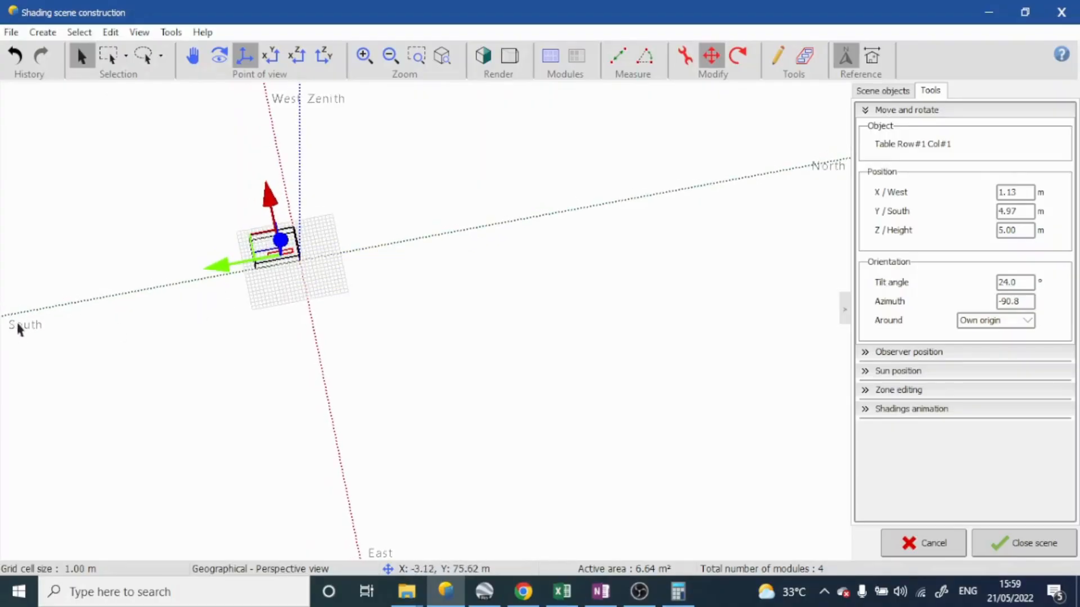
scroll(240, 253, "up", 3)
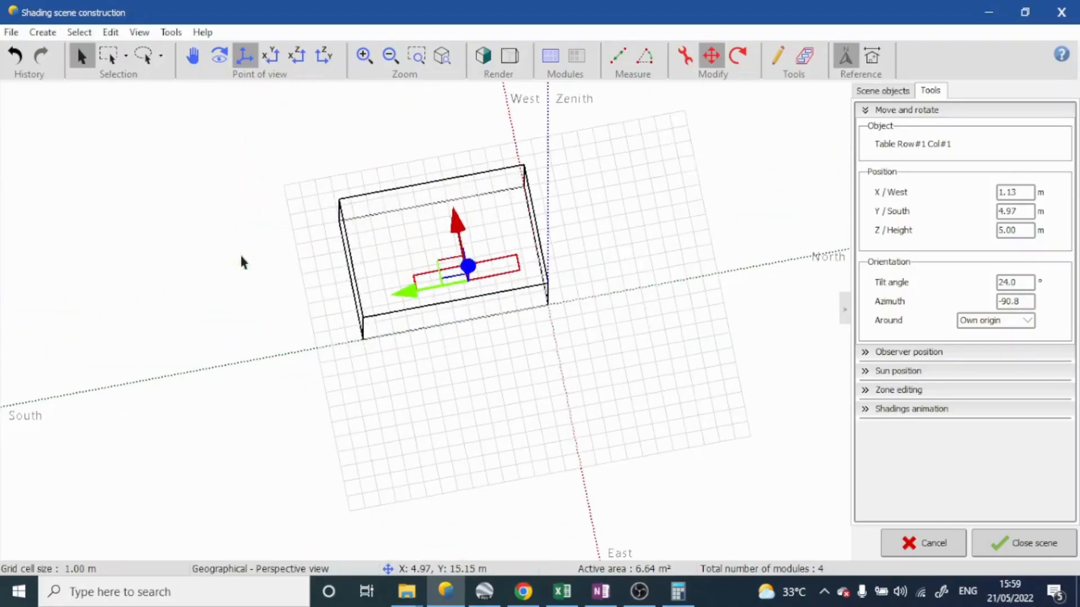
scroll(240, 253, "down", 3)
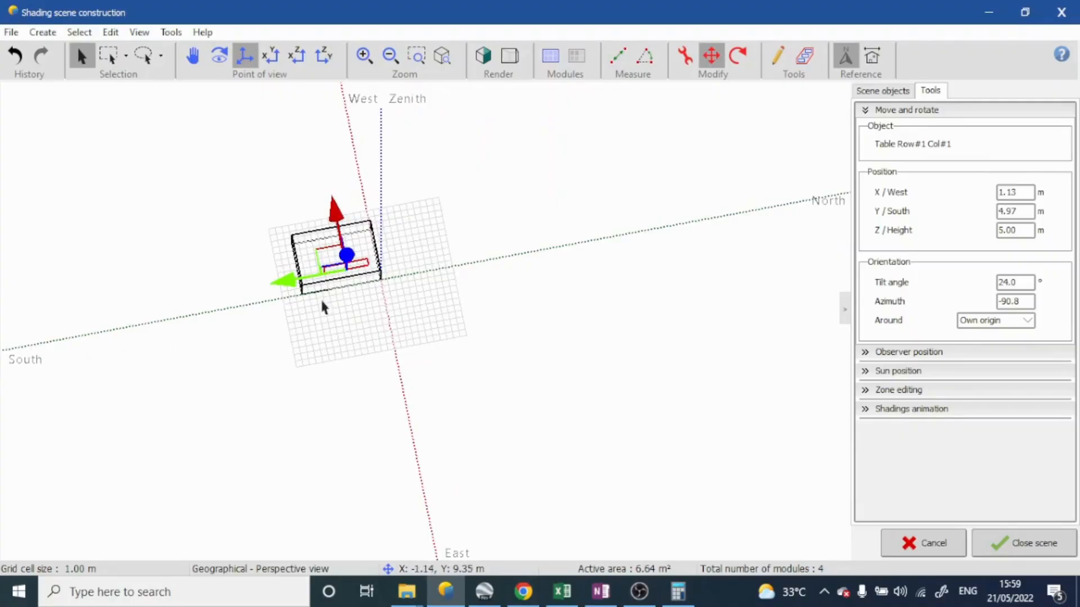
scroll(315, 282, "up", 5)
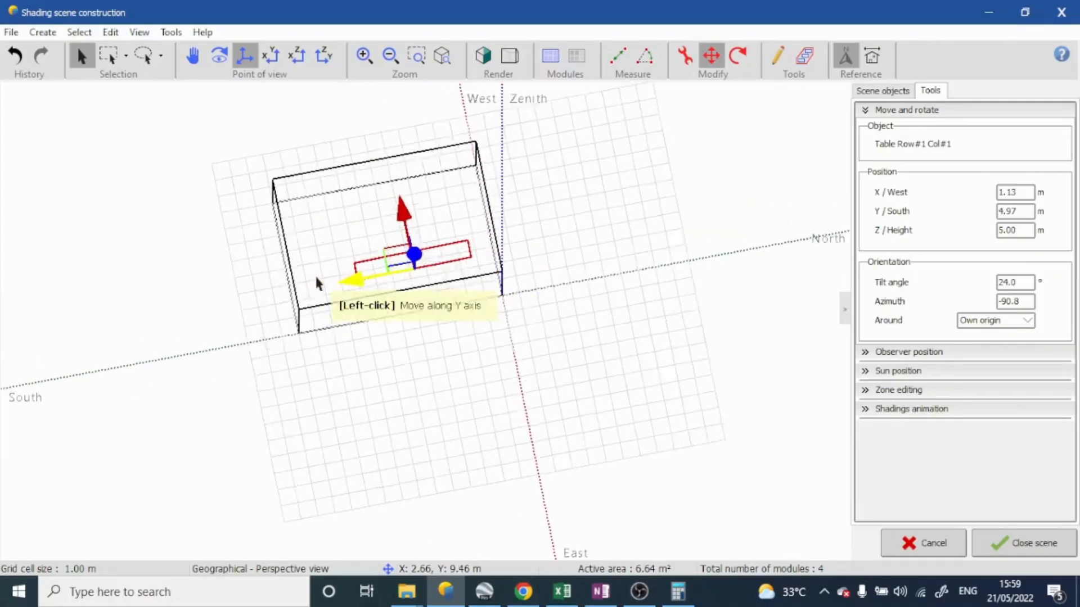
scroll(247, 295, "down", 3)
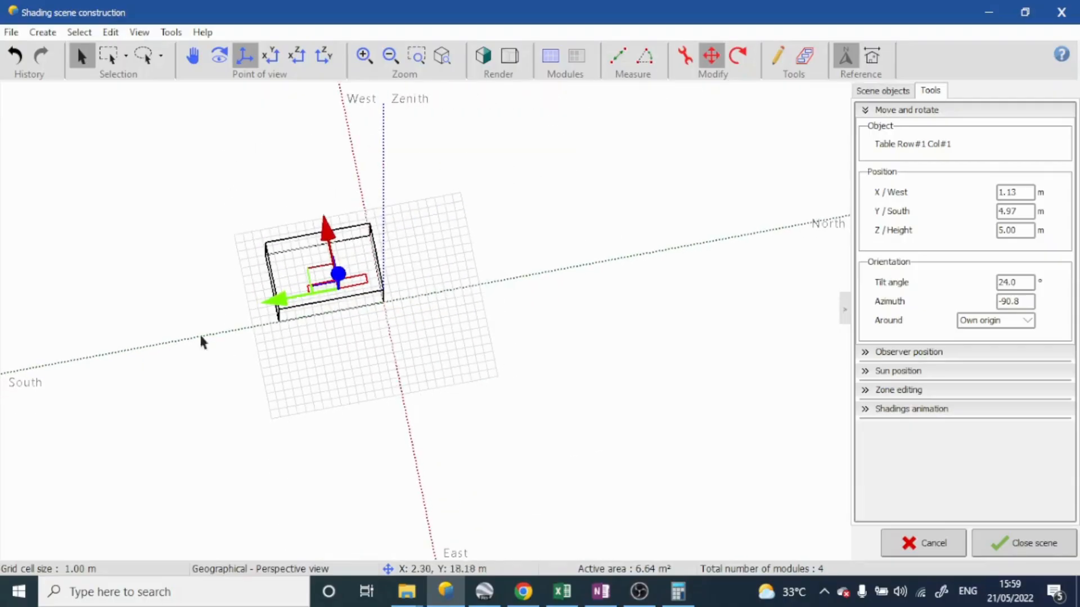
left_click(736, 63)
left_click(293, 297)
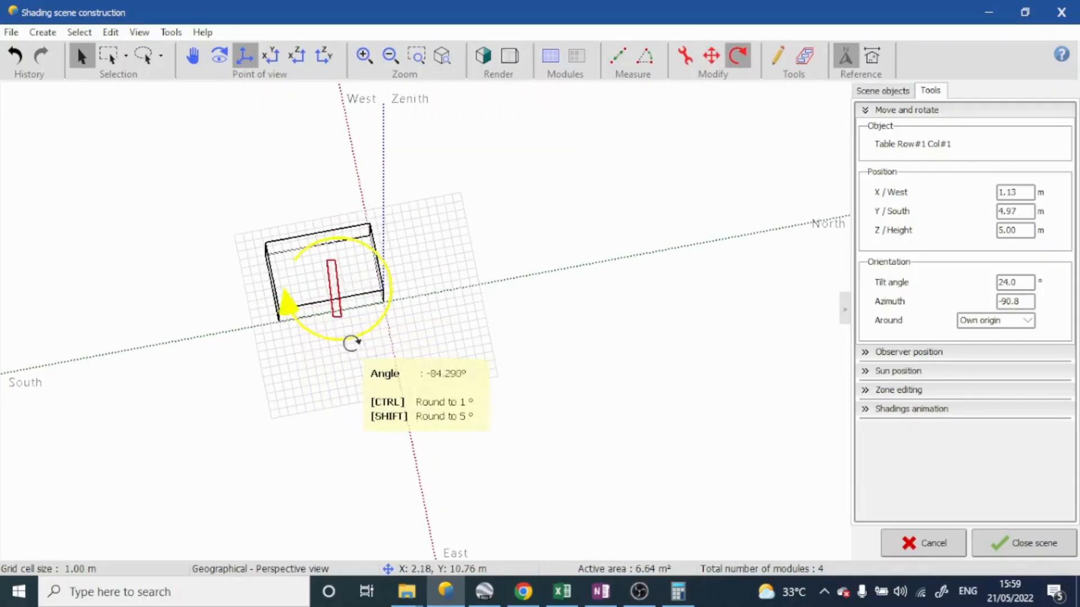
left_click(356, 342)
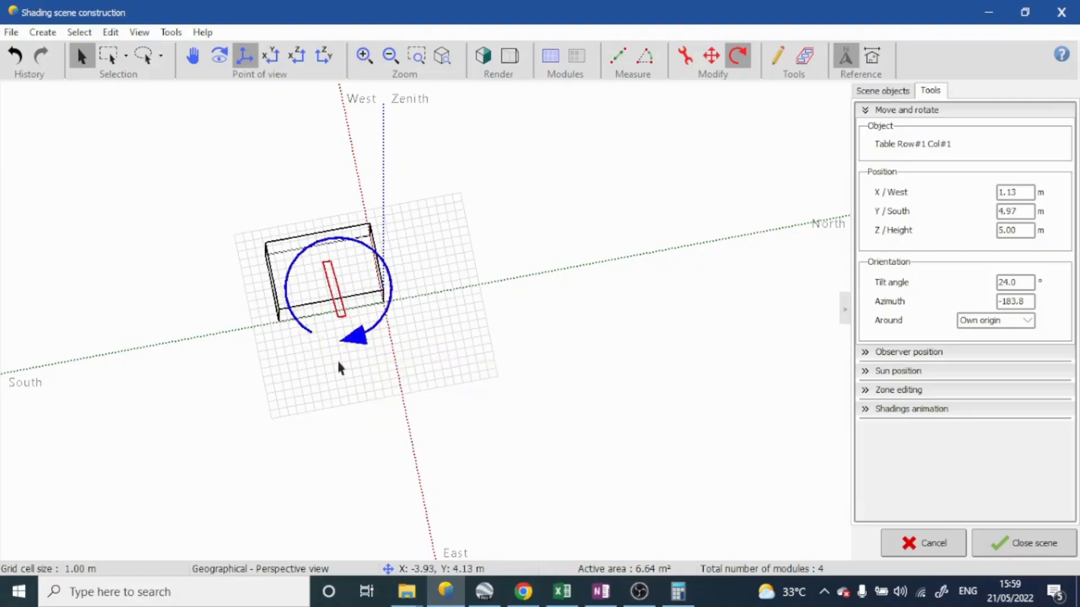
Rotate the PV table freehand by about half a turn so it faces south, at an azimuth of about -359.1°
middle_click_drag(337, 367, 306, 121)
middle_click_drag(314, 302, 317, 288)
scroll(361, 294, "up", 6)
middle_click_drag(364, 337, 332, 328)
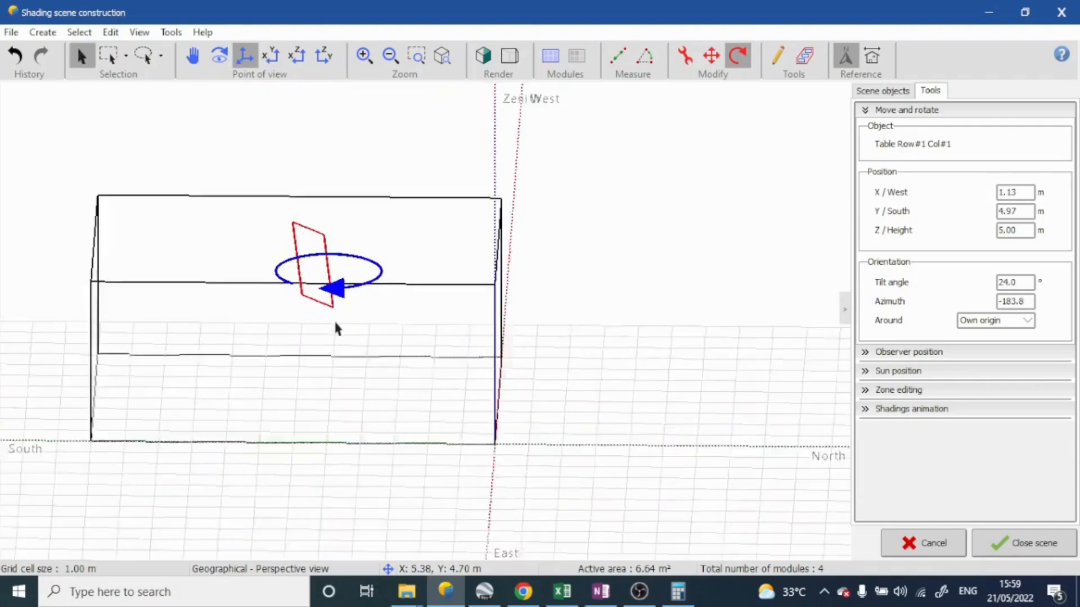
left_click(347, 293)
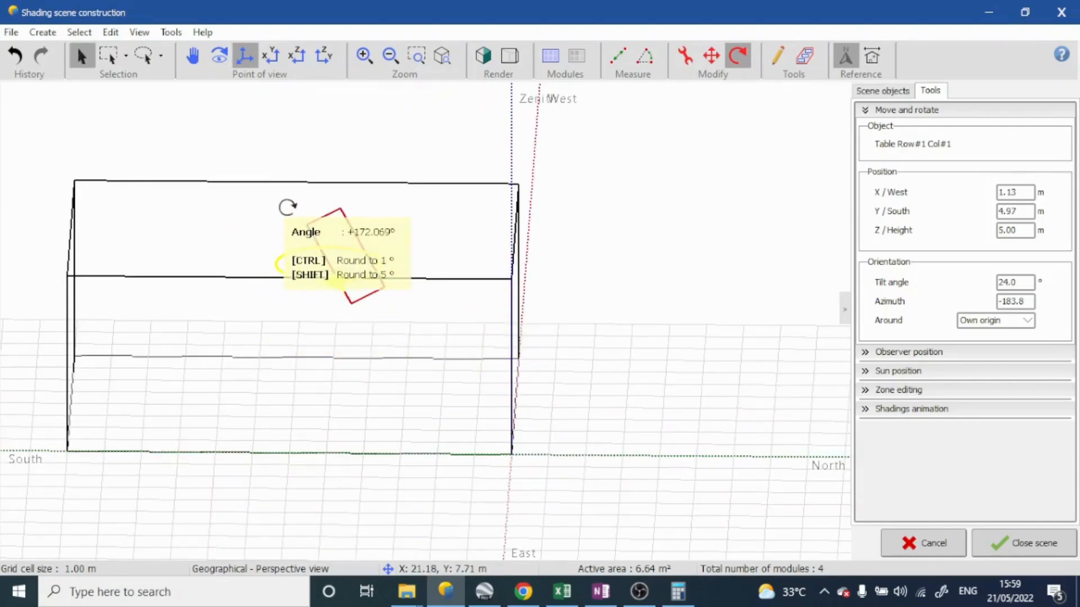
left_click(318, 210)
Centre the PV table across the roof's width in the front view, at an X position of about 3.98 m
middle_click_drag(318, 209, 337, 82)
left_click(307, 58)
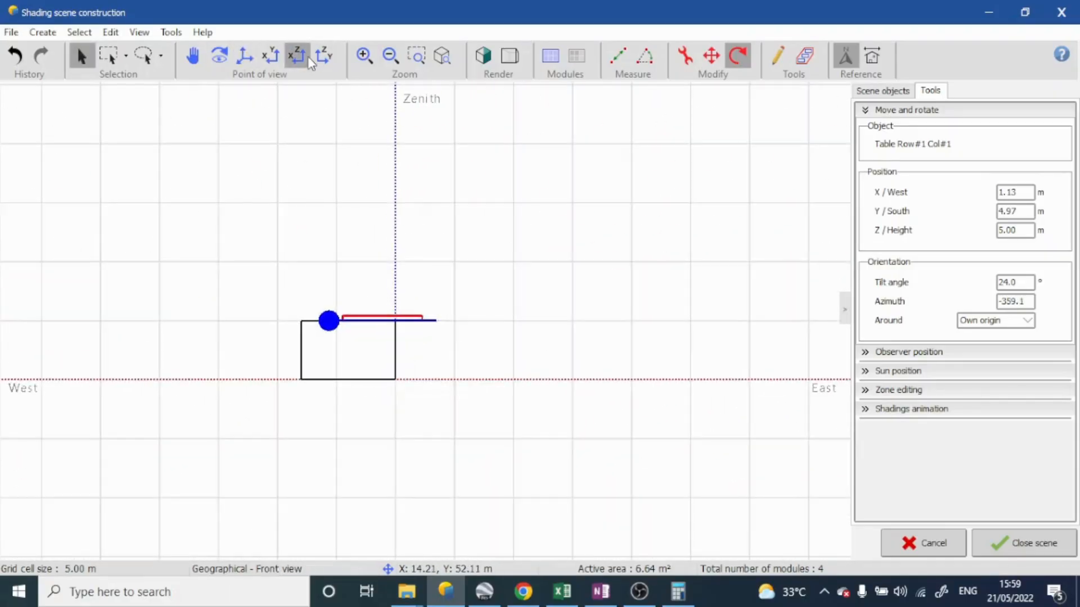
scroll(361, 349, "up", 7)
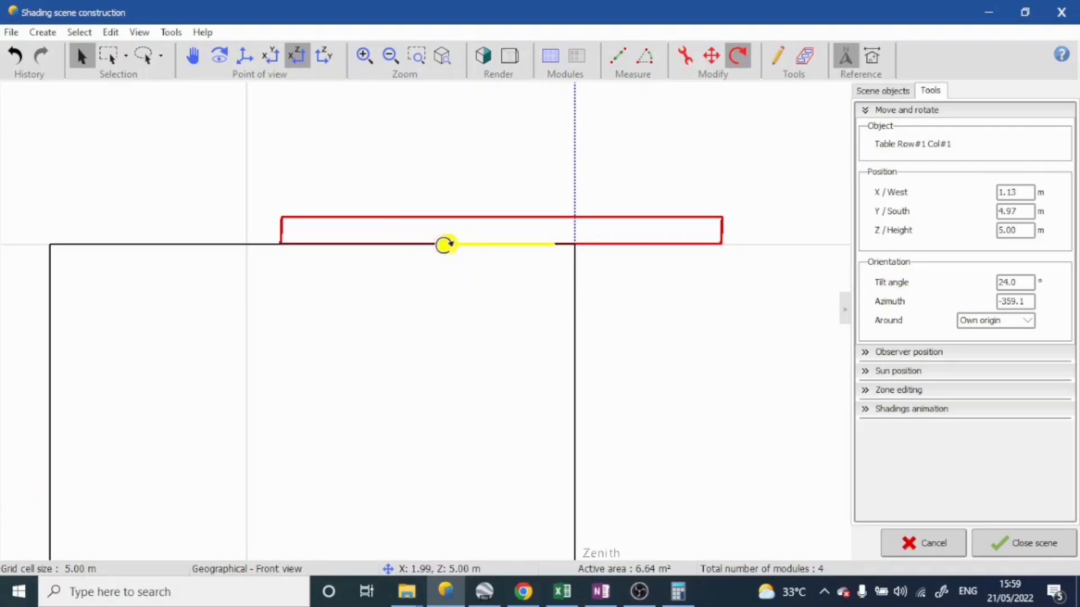
left_click(712, 58)
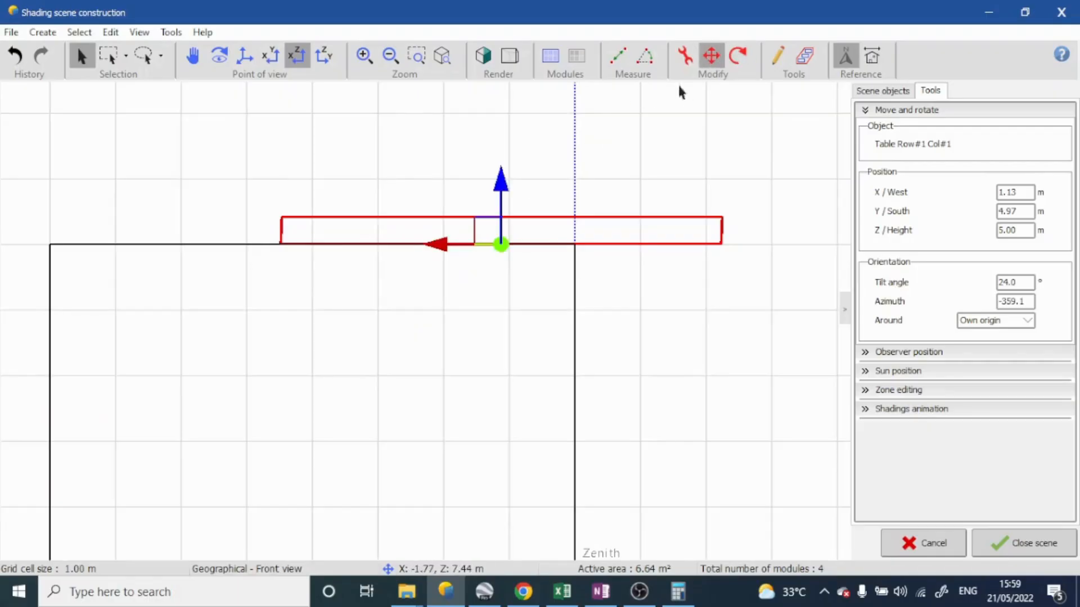
left_click_drag(443, 244, 255, 257)
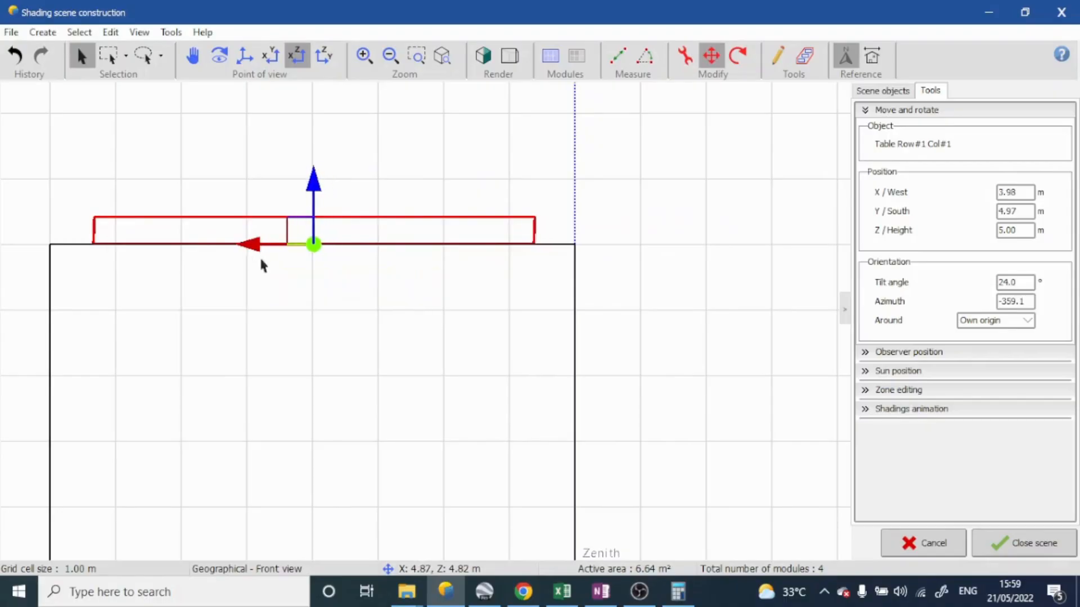
Shift the PV table toward the roof's north edge, to a Y position of about 2.31 m
middle_click_drag(262, 266, 297, 346)
left_click_drag(151, 232, 226, 236)
middle_click_drag(217, 353, 253, 320)
Fine-tune the PV table's rotation in the top view to an azimuth of about -360.5°, parallel to the roof's north edge
left_click(271, 63)
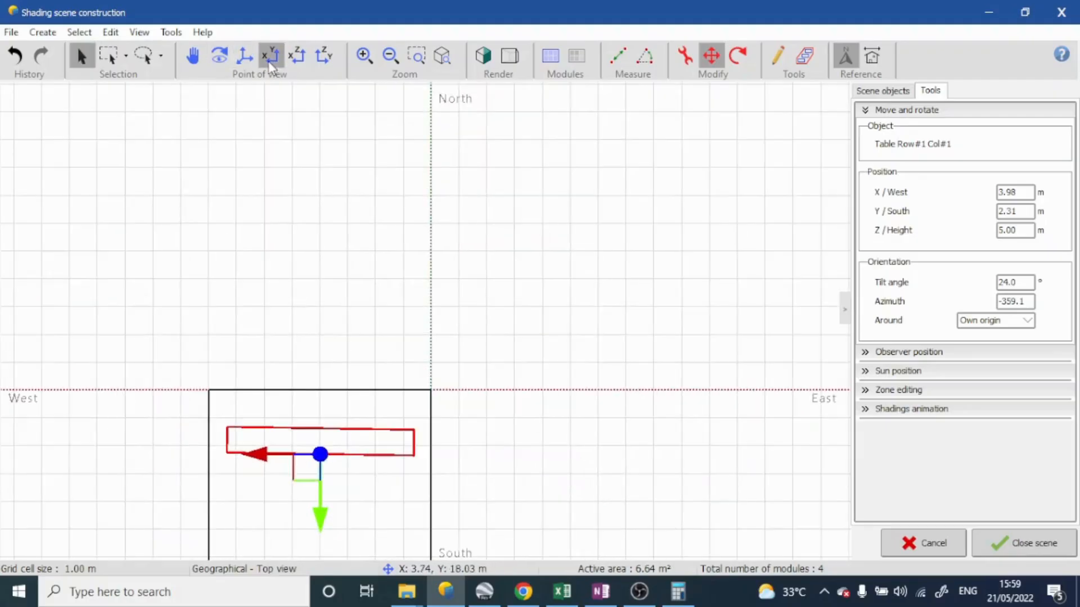
scroll(363, 488, "down", 5)
middle_click(365, 489)
scroll(318, 436, "up", 17)
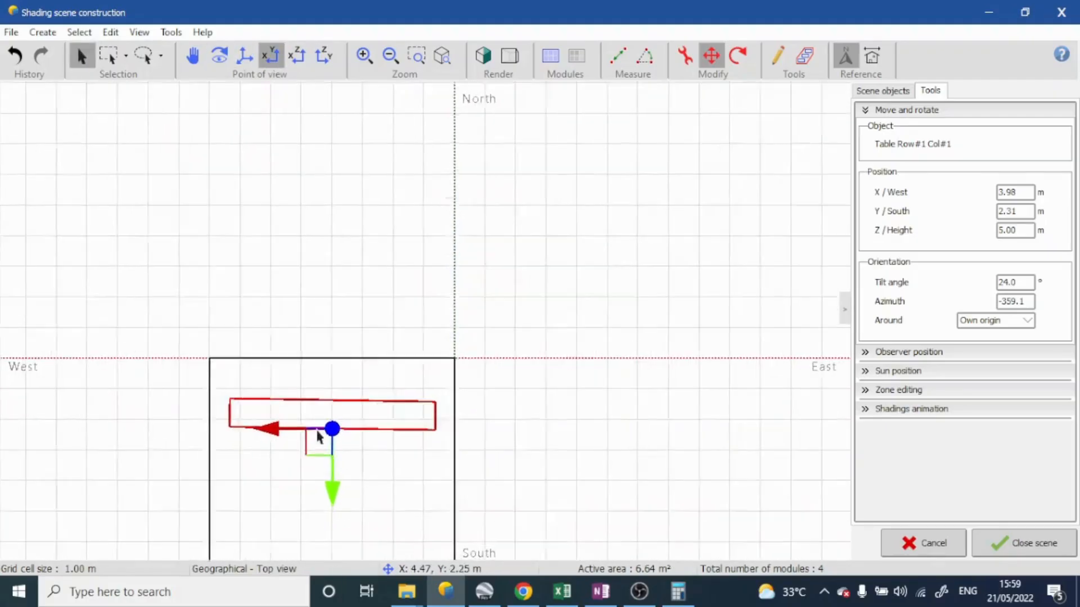
scroll(360, 416, "down", 4)
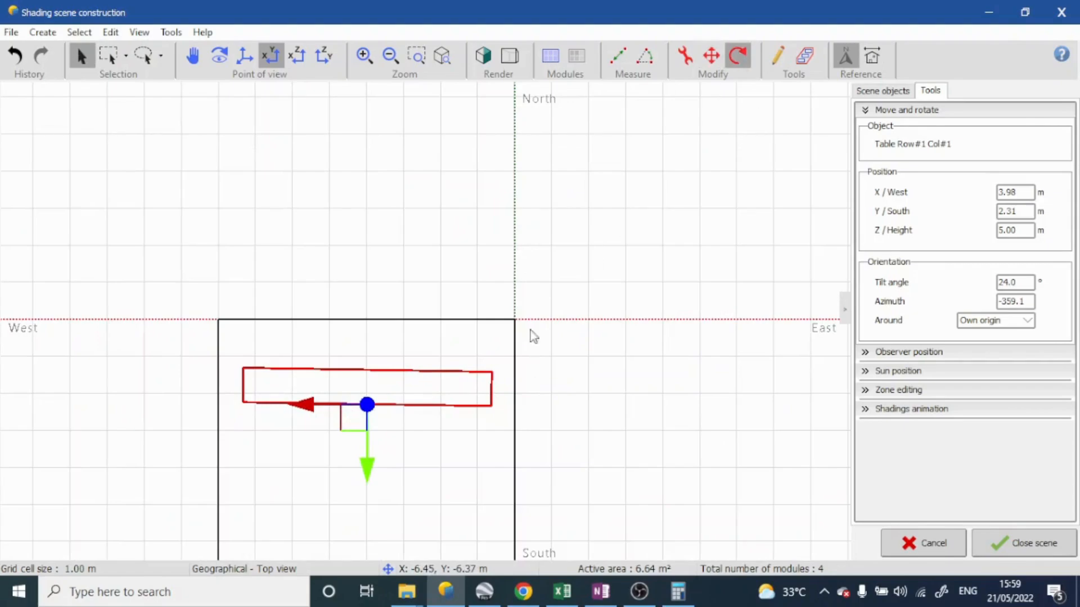
left_click(316, 406)
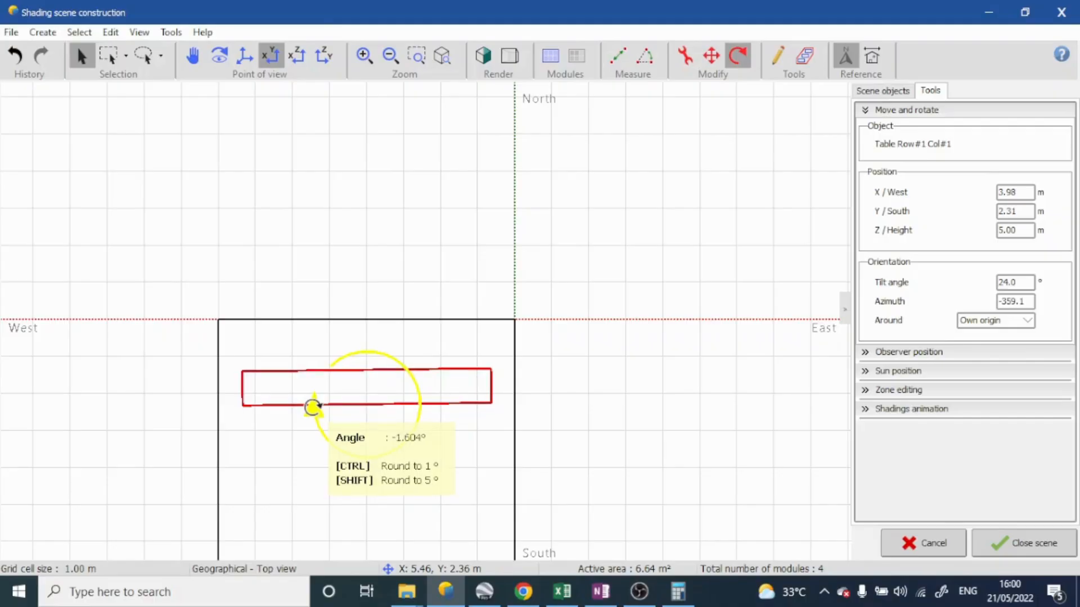
left_click_drag(308, 406, 310, 417)
Examine the PV table's placement on the roof from several sides in the perspective view, and clear the selection
right_click_drag(574, 431, 144, 270)
right_click_drag(554, 275, 221, 314)
scroll(363, 290, "down", 4)
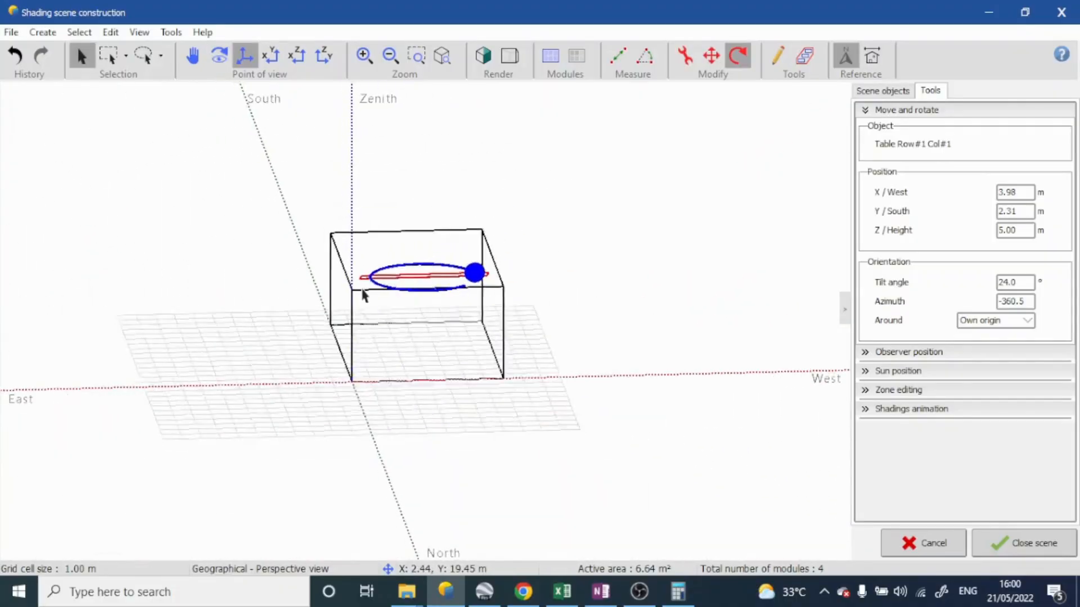
right_click_drag(362, 290, 337, 319)
scroll(343, 321, "up", 6)
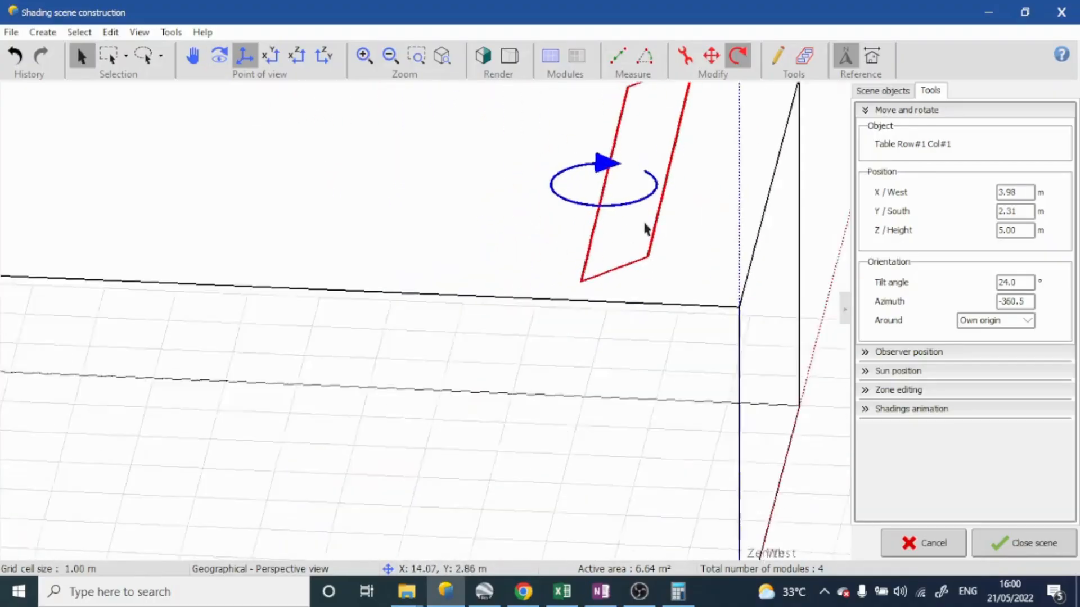
scroll(645, 229, "down", 5)
mouse_move(645, 228)
right_mouse_down()
mouse_move(535, 400)
mouse_move(612, 405)
mouse_move(634, 241)
right_mouse_up()
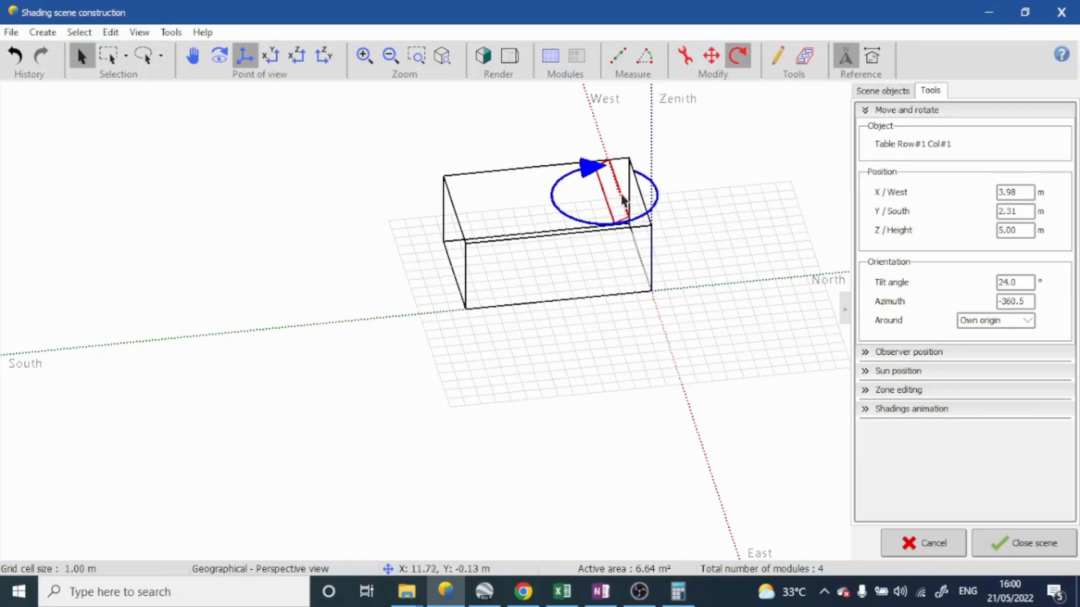
left_click(715, 63)
left_click(292, 190)
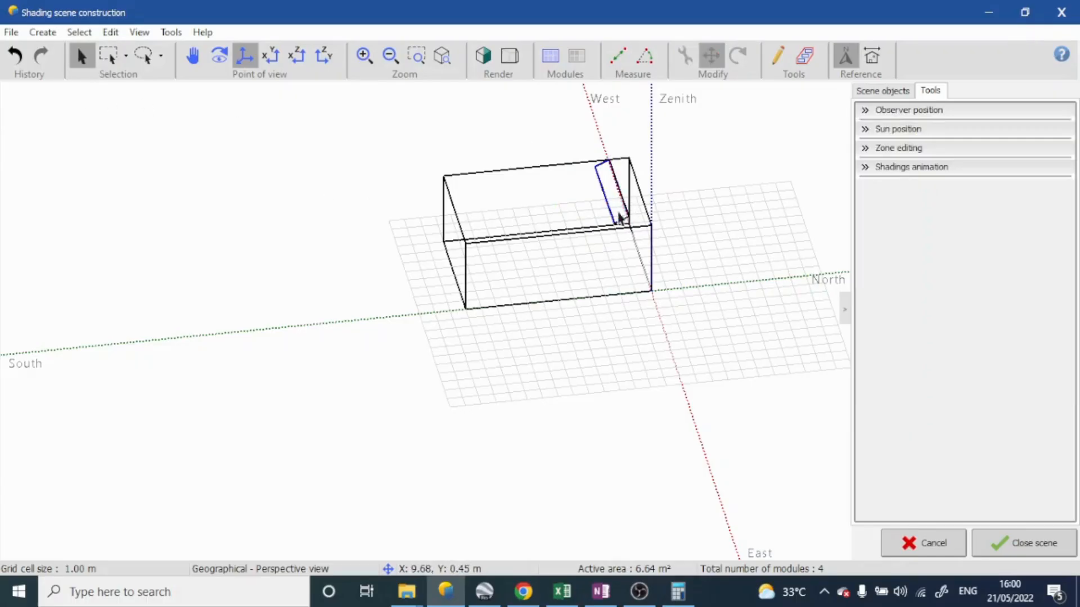
Duplicate the roof's PV table, placing the copy at X about 0.64 m and Y about -0.41 m
scroll(619, 217, "up", 5)
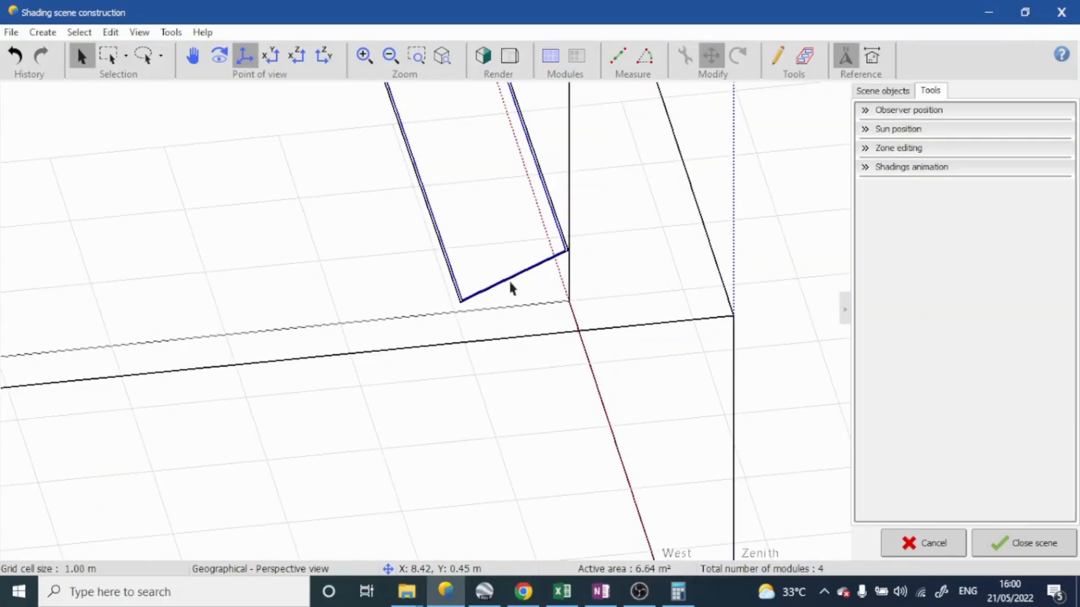
left_click(512, 288)
scroll(511, 284, "down", 5)
scroll(541, 296, "up", 4)
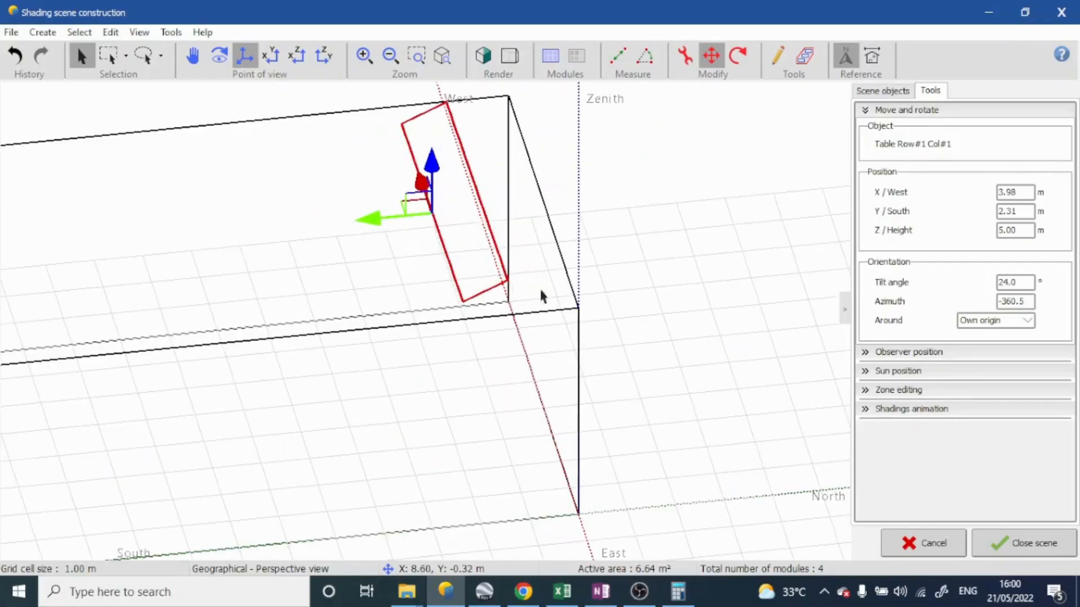
key("ctrl+v")
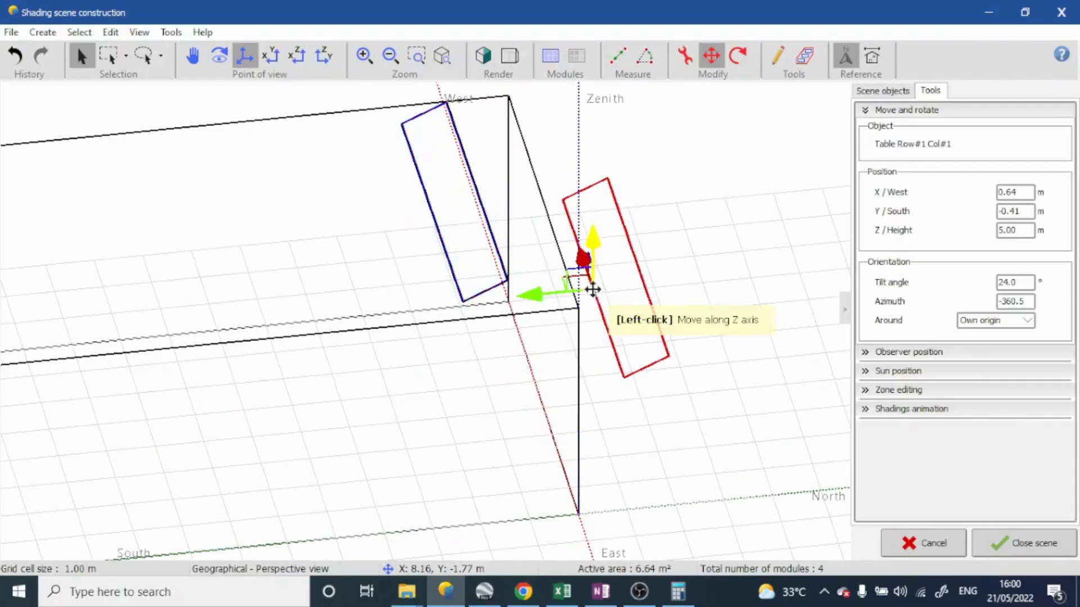
Move the copied PV table southward behind the first one, to a Y position of about 5.19 m
middle_click_drag(607, 309, 584, 219)
left_click_drag(528, 257, 242, 248)
middle_click_drag(364, 330, 364, 307)
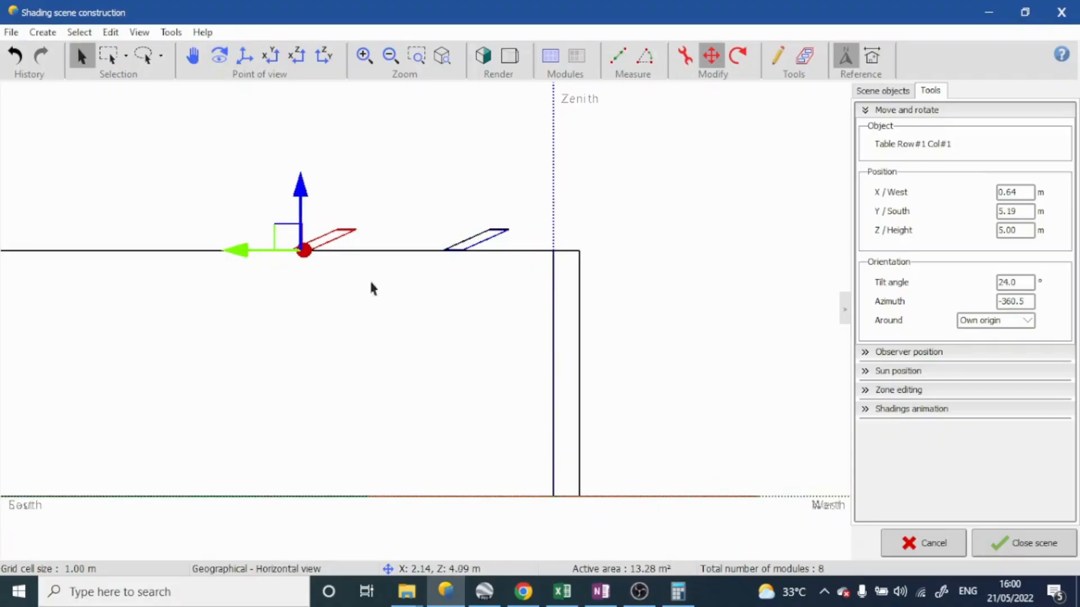
scroll(376, 237, "up", 5)
scroll(376, 237, "down", 3)
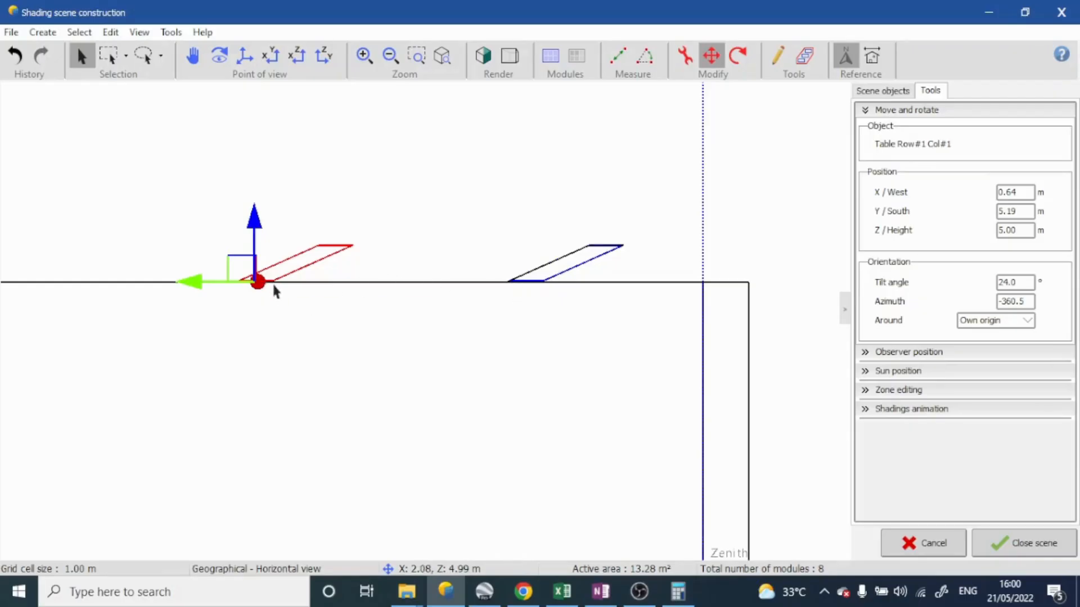
Move the copied PV table closer to the first one, to a Y position of about 4.64 m
middle_click_drag(275, 291, 383, 354)
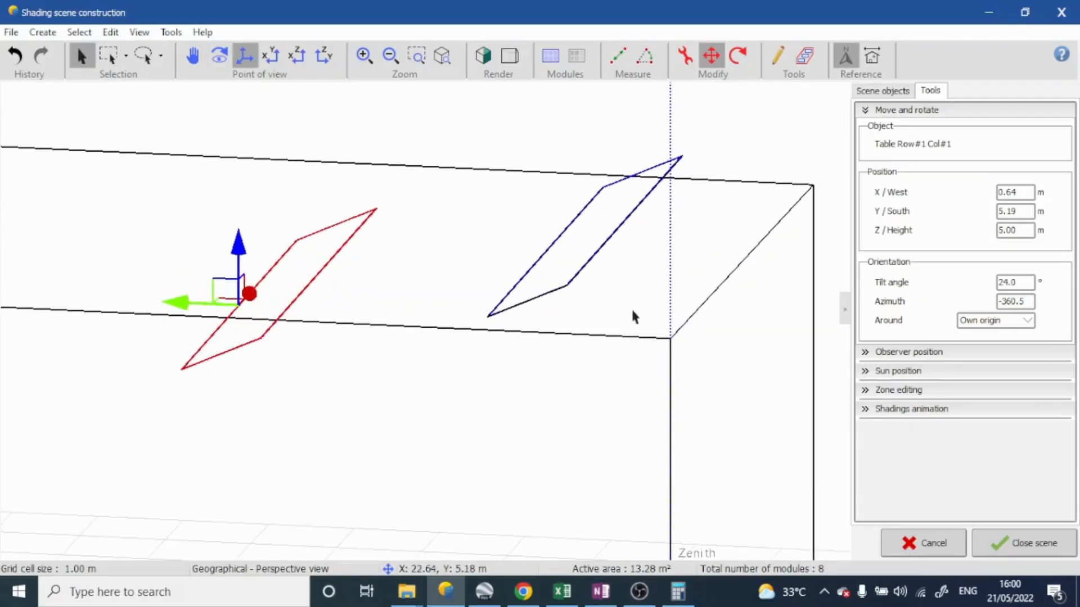
middle_click_drag(631, 311, 598, 322)
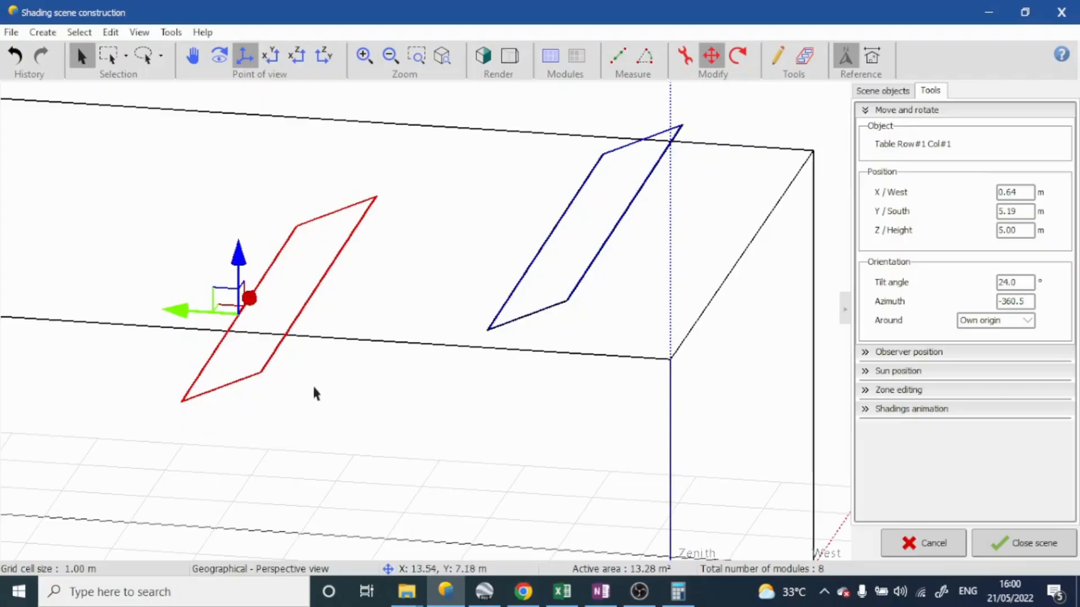
middle_click_drag(314, 388, 360, 310)
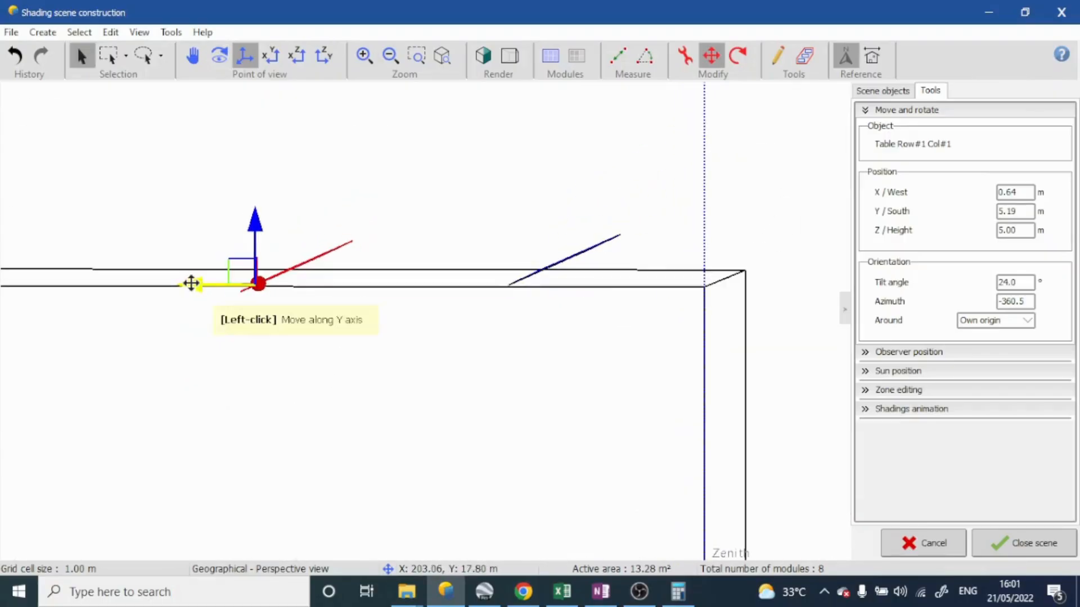
left_click_drag(193, 285, 239, 285)
middle_click_drag(239, 285, 332, 294)
scroll(294, 285, "up", 4)
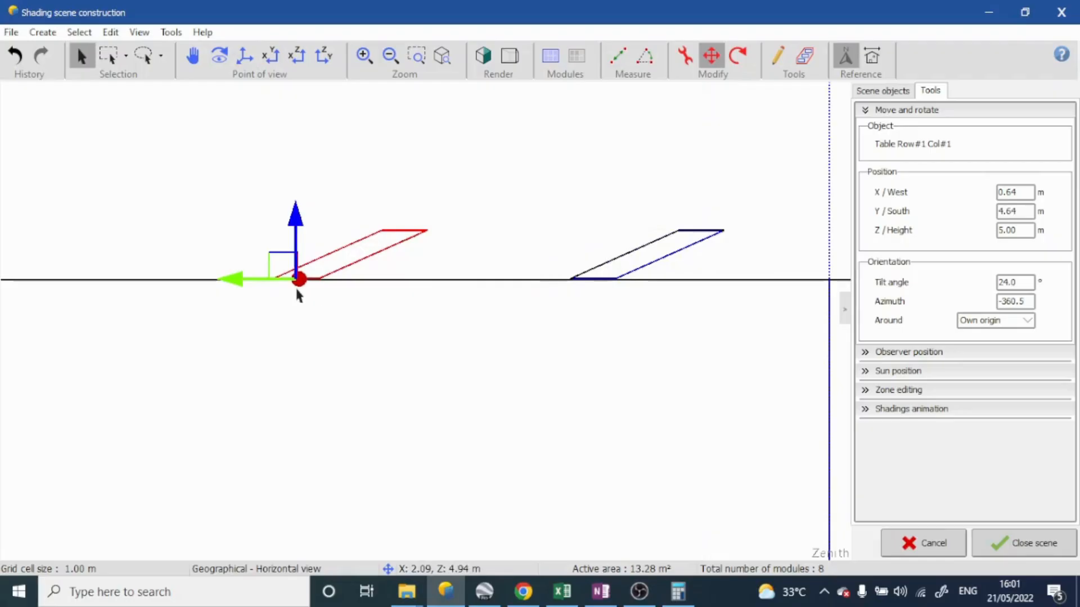
scroll(295, 285, "down", 3)
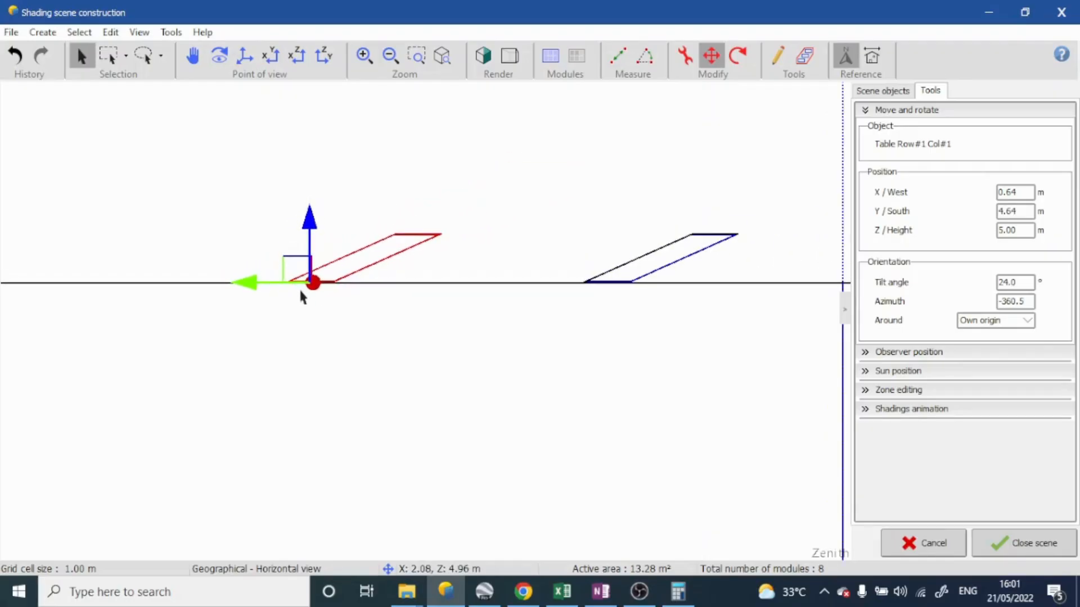
left_click(248, 288)
middle_click_drag(289, 278, 339, 273)
left_click(324, 385)
In the left view, align the copied table with the first one at Y about 2.29 m, and move it south to about 4.11 m
left_click(273, 59)
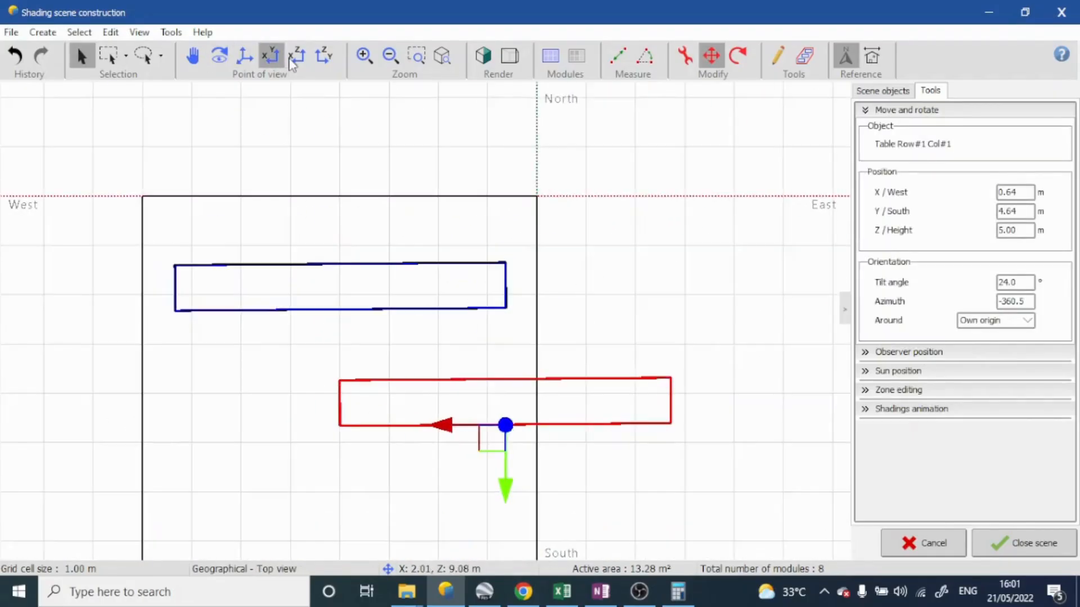
left_click(294, 59)
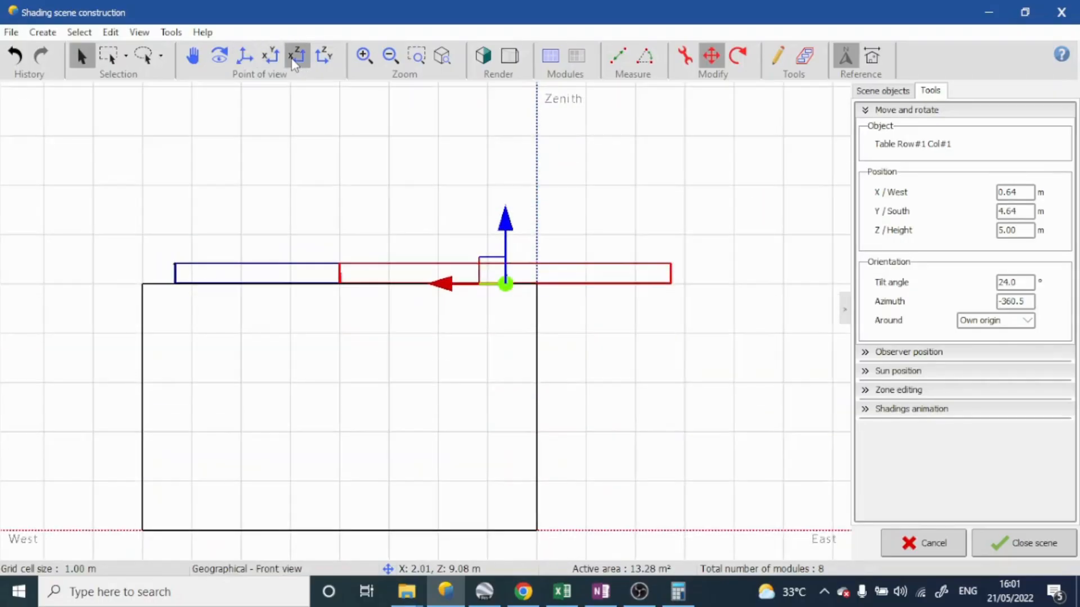
left_click(324, 56)
left_click_drag(593, 284, 475, 283)
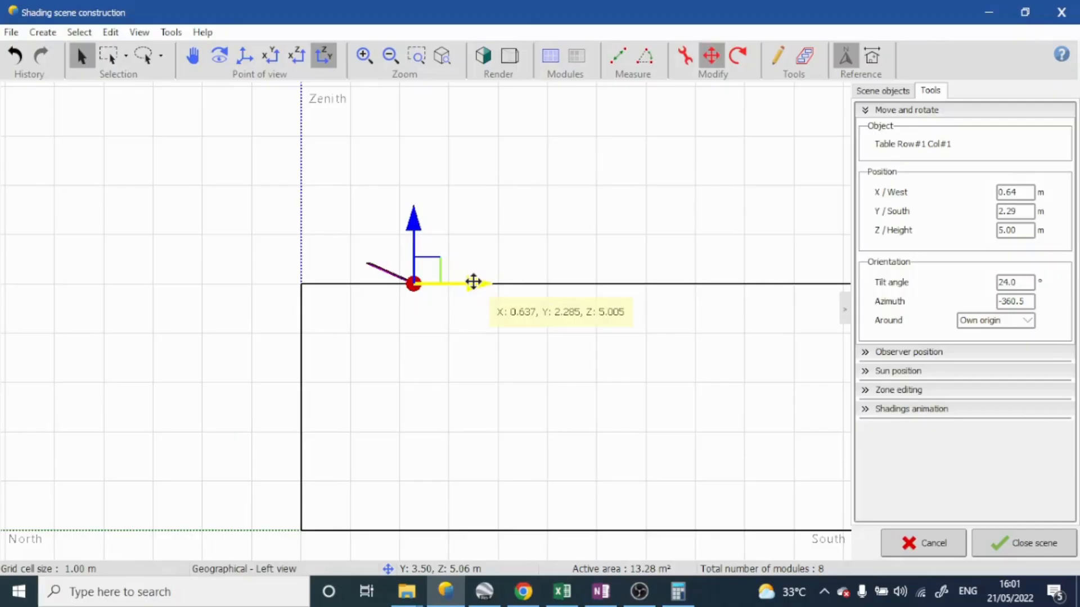
left_click_drag(473, 282, 567, 287)
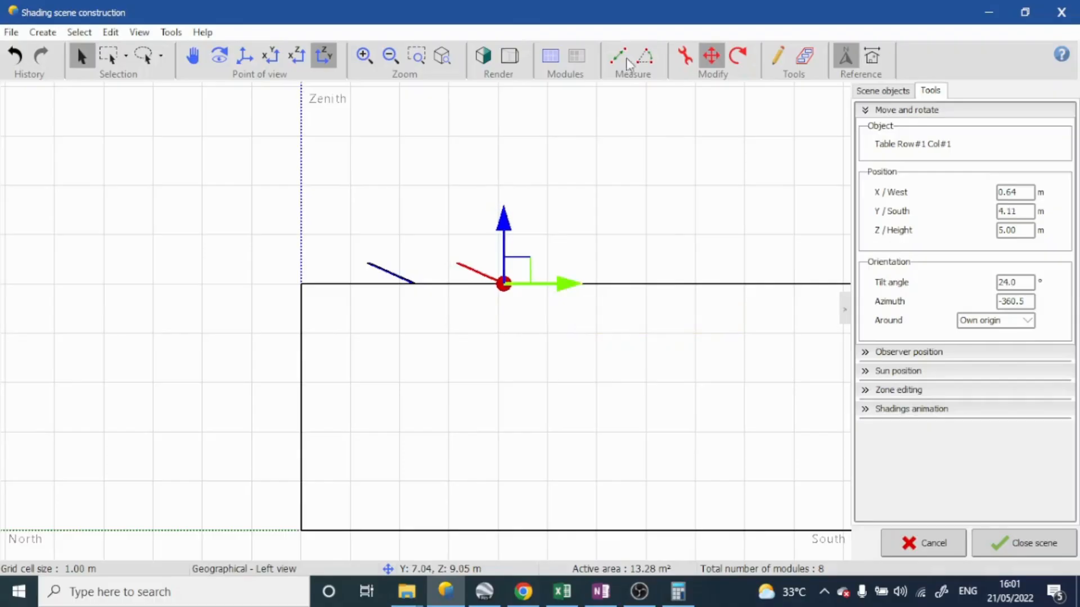
Measure the distance between the lower edges of the two PV tables in the left view
scroll(429, 296, "up", 5)
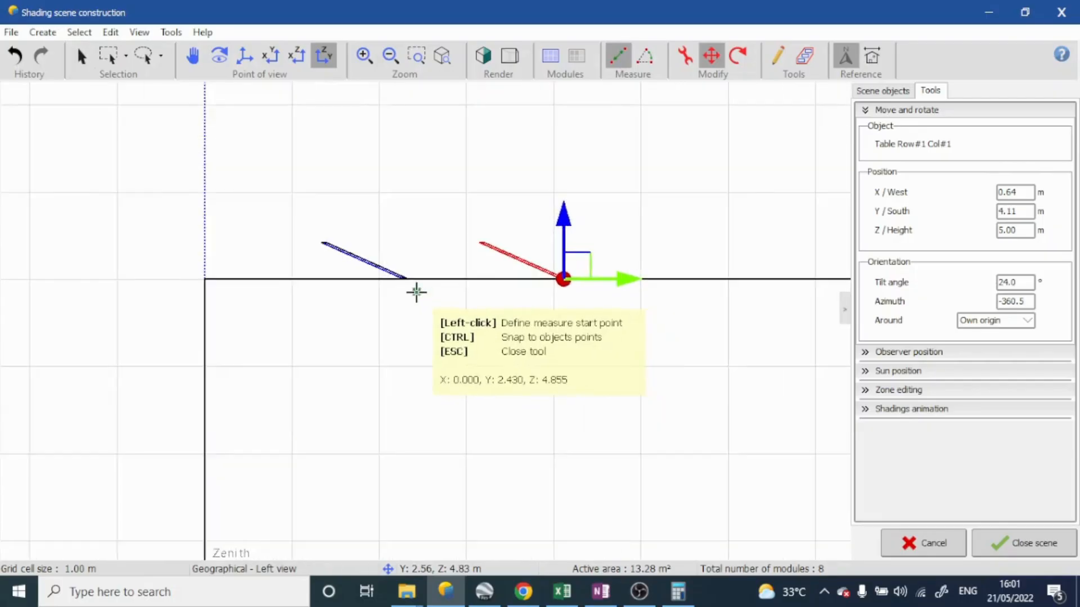
left_click(402, 270)
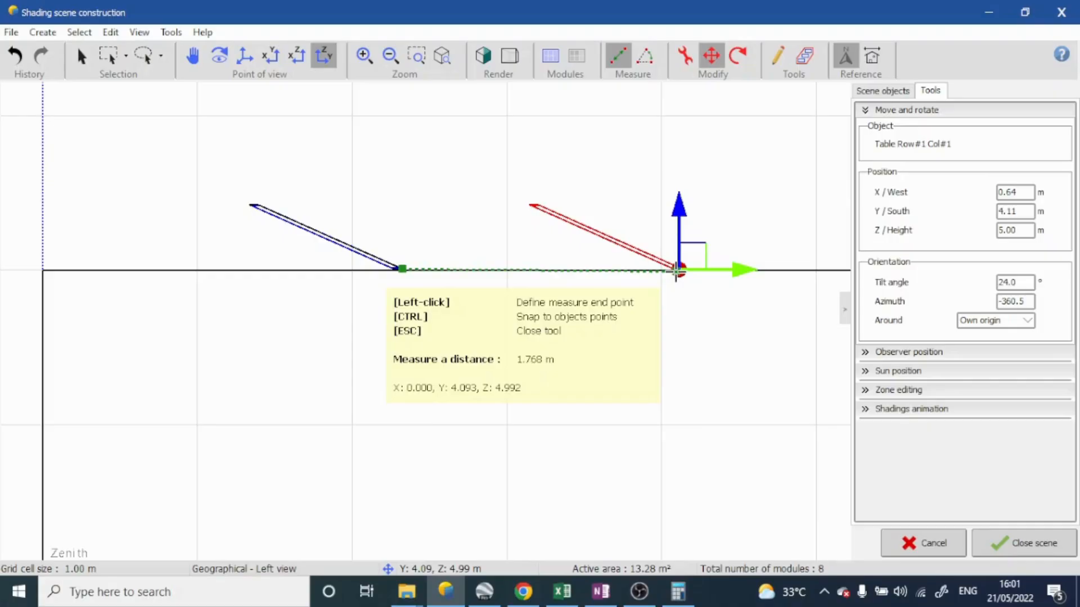
key("Escape")
Move the copied table south to a Y position of 5.00 m and remeasure the spacing between the rows' lower edges
scroll(674, 271, "down", 5)
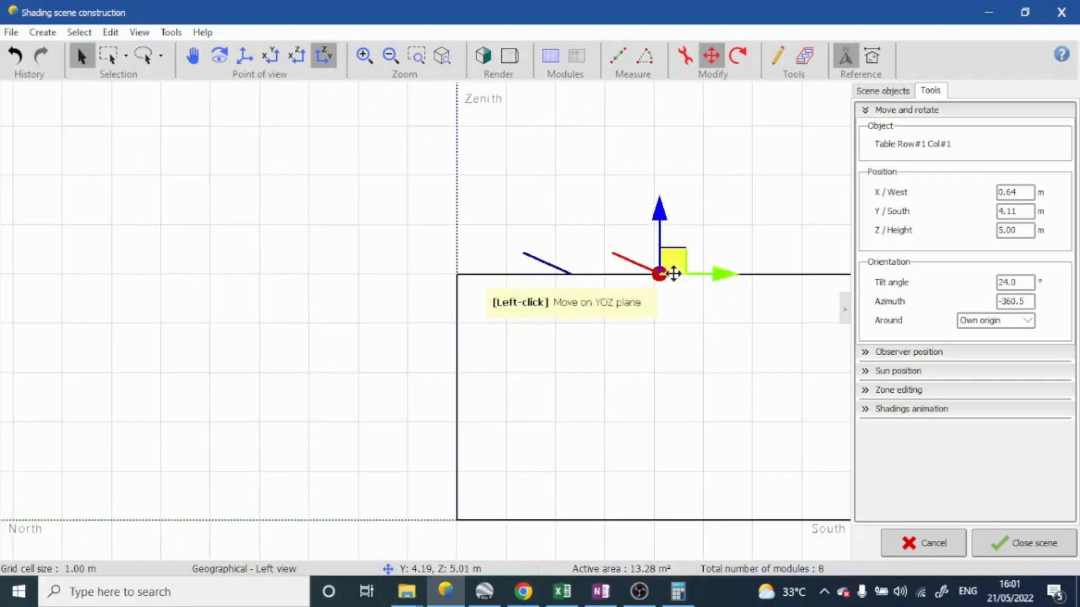
left_click_drag(707, 284, 760, 272)
left_click(609, 69)
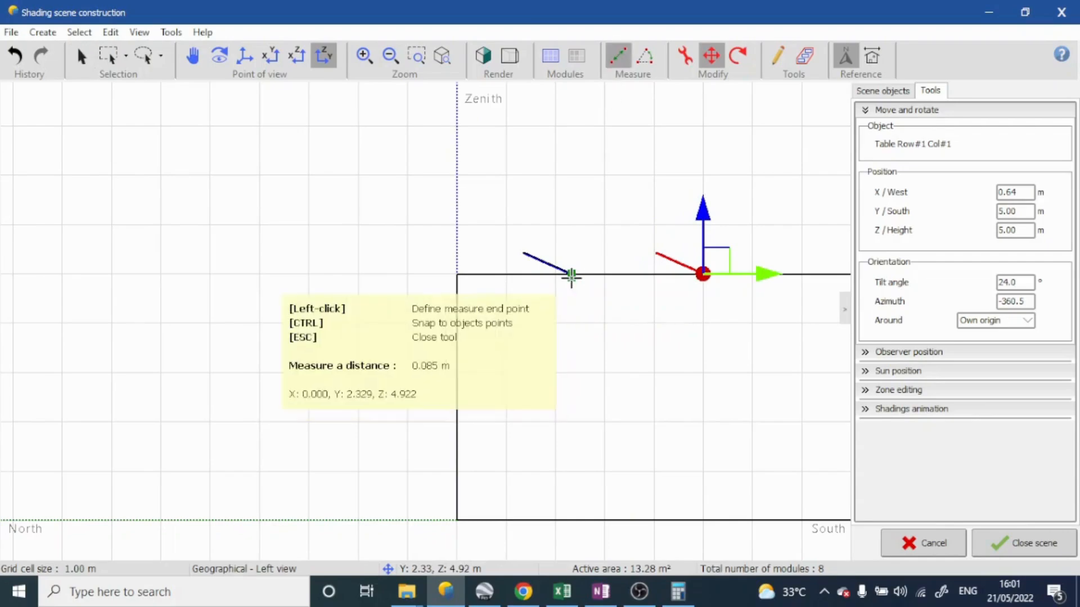
left_click(571, 276)
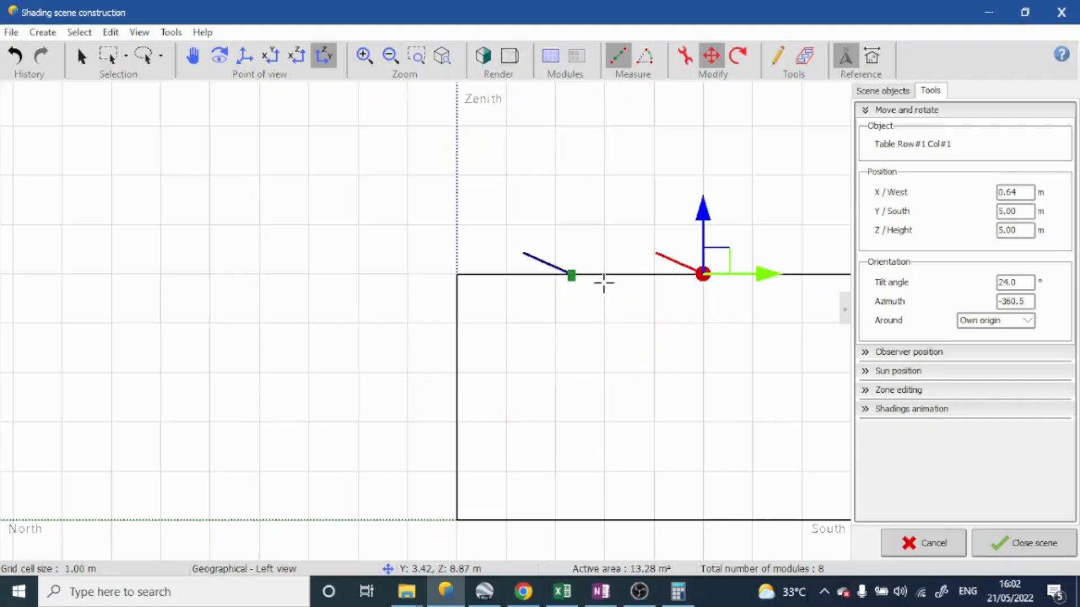
left_click(574, 276)
left_click(574, 275)
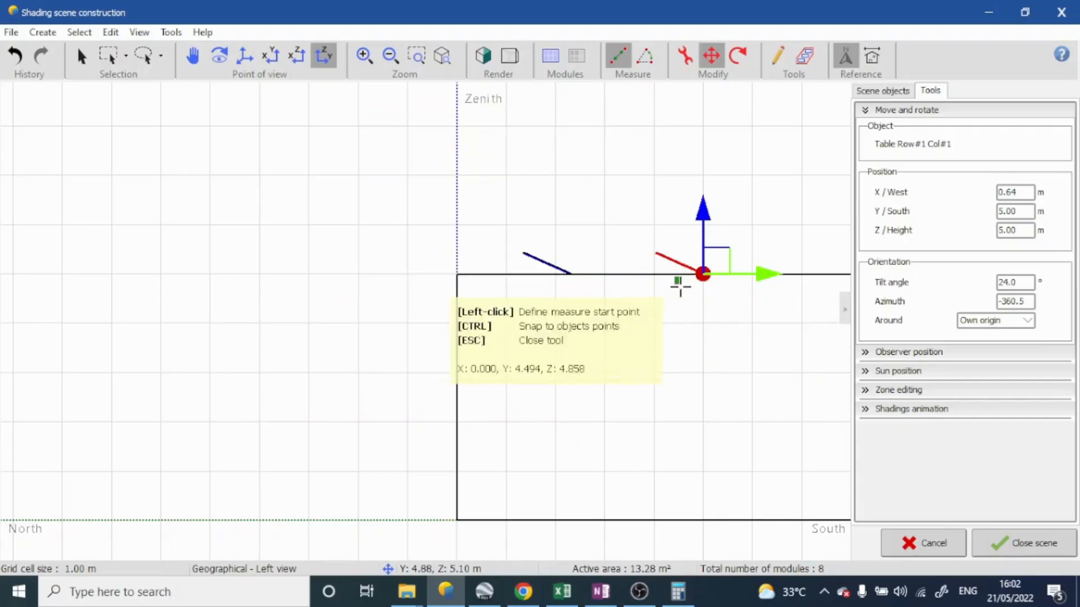
key("Escape")
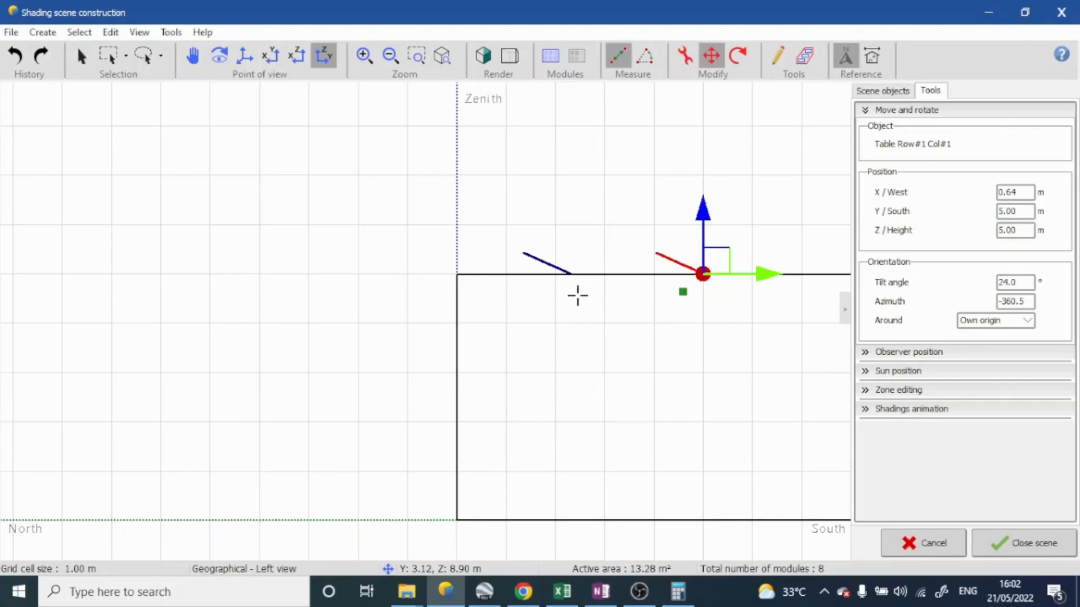
left_click(569, 274)
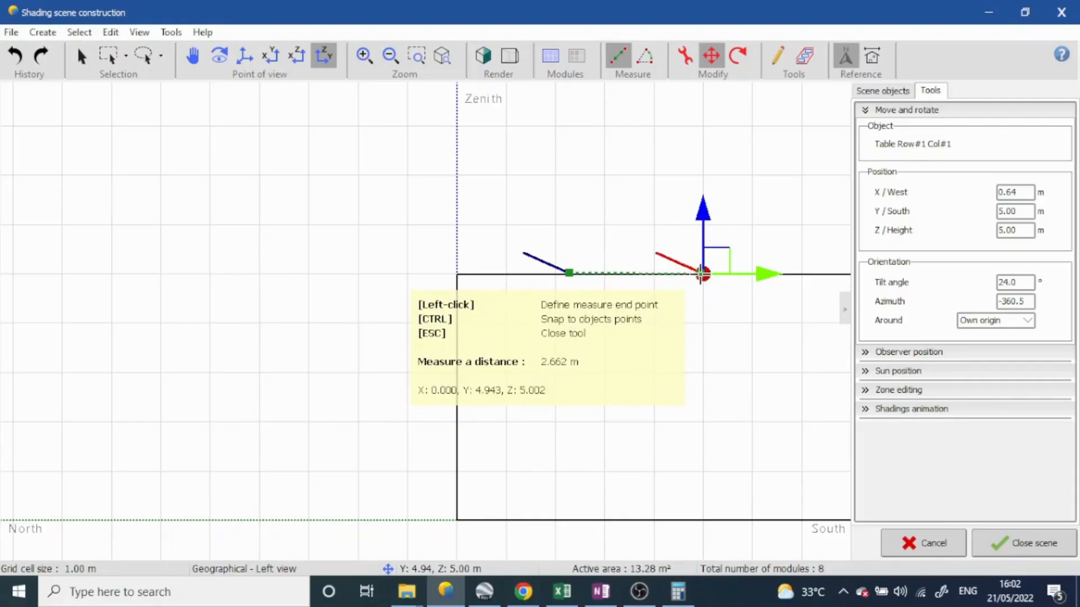
key("Escape")
Move the copied table further south past Y 5.24 m, and set its Y position to 6.29 m
left_click_drag(759, 272, 773, 272)
mouse_move(617, 305)
middle_mouse_down()
mouse_move(585, 430)
mouse_move(612, 292)
middle_mouse_up()
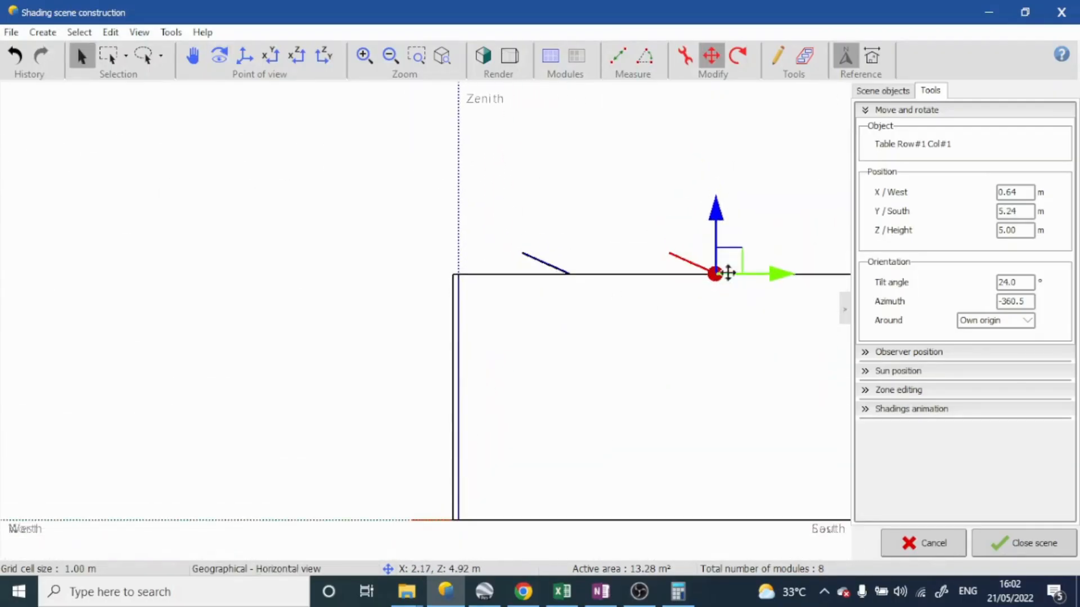
left_click_drag(781, 272, 843, 271)
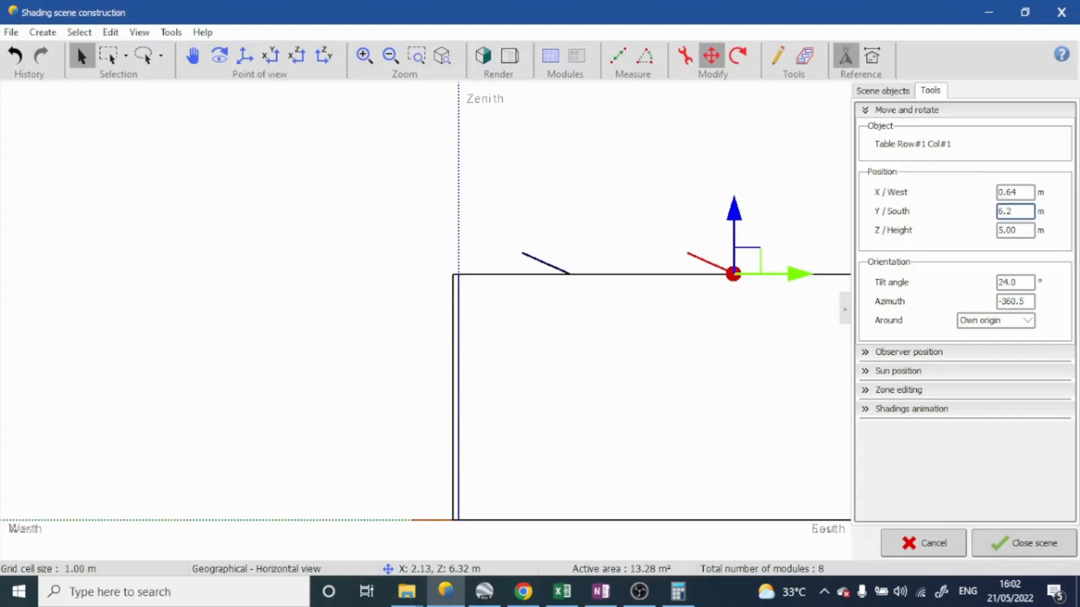
key("Return")
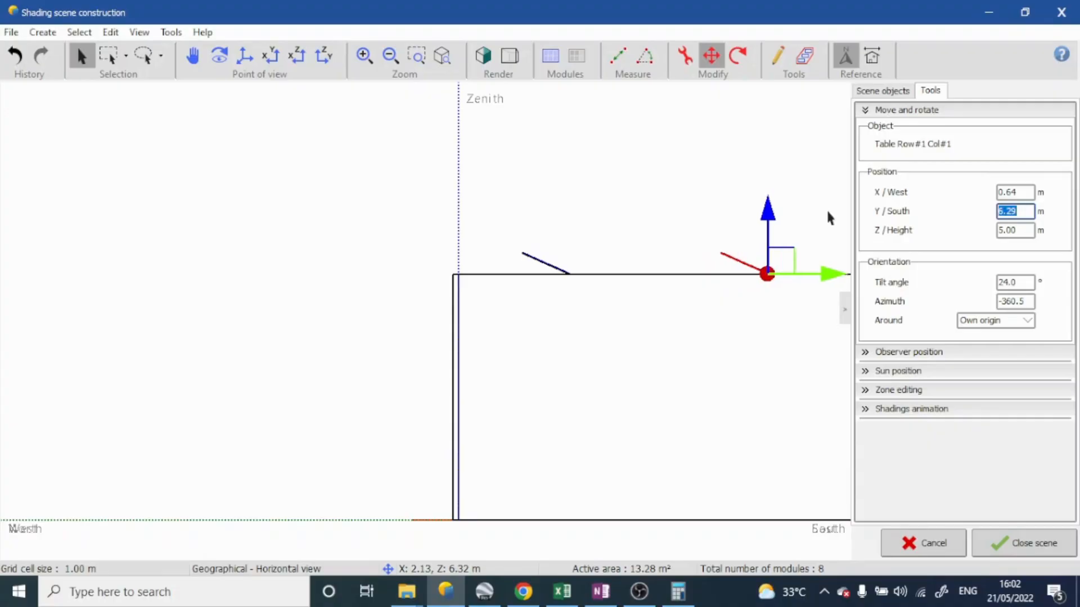
Examine the placement of both PV tables on the roof in the perspective, top and front views
scroll(692, 269, "down", 3)
middle_click_drag(692, 270, 580, 439)
scroll(564, 306, "down", 4)
scroll(582, 401, "up", 9)
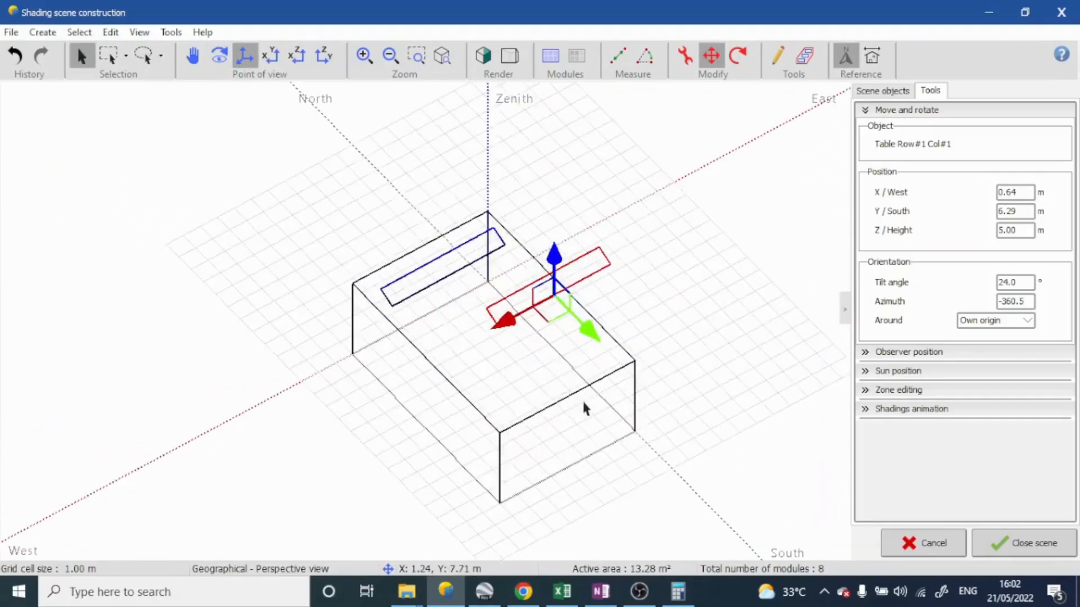
scroll(444, 256, "down", 5)
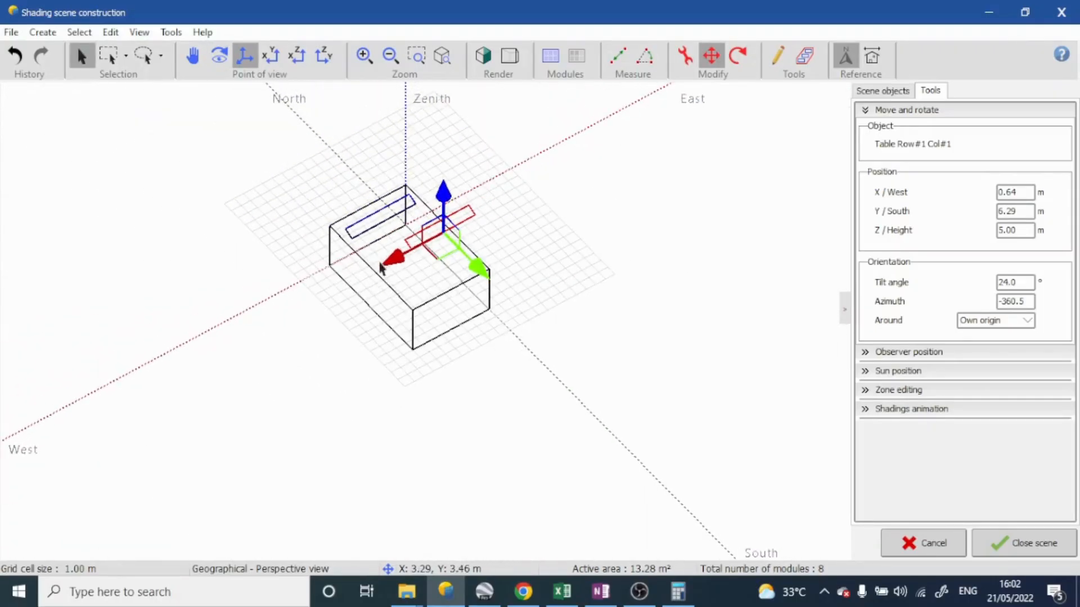
middle_click_drag(433, 276, 481, 173)
left_click(270, 55)
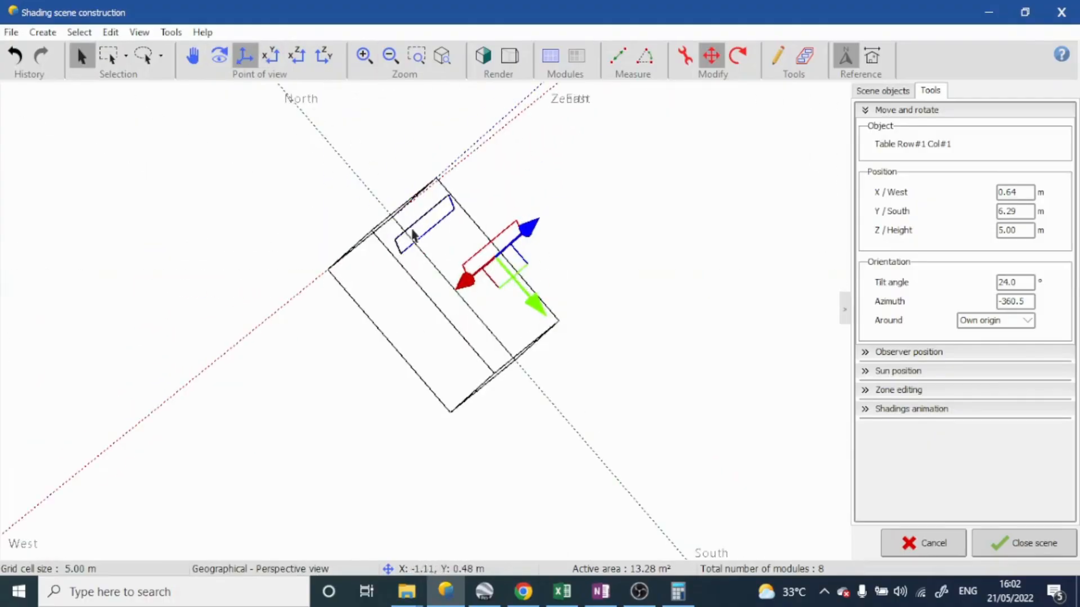
left_click(294, 58)
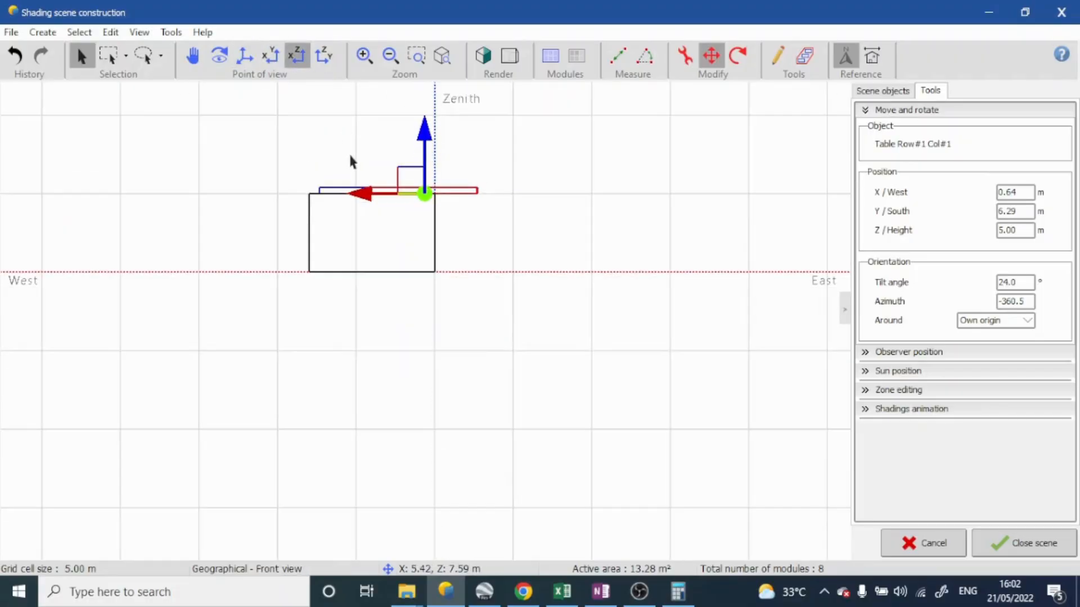
Set the copied table's Y position to 5.29 m in the left view and clear the selection
left_click(324, 56)
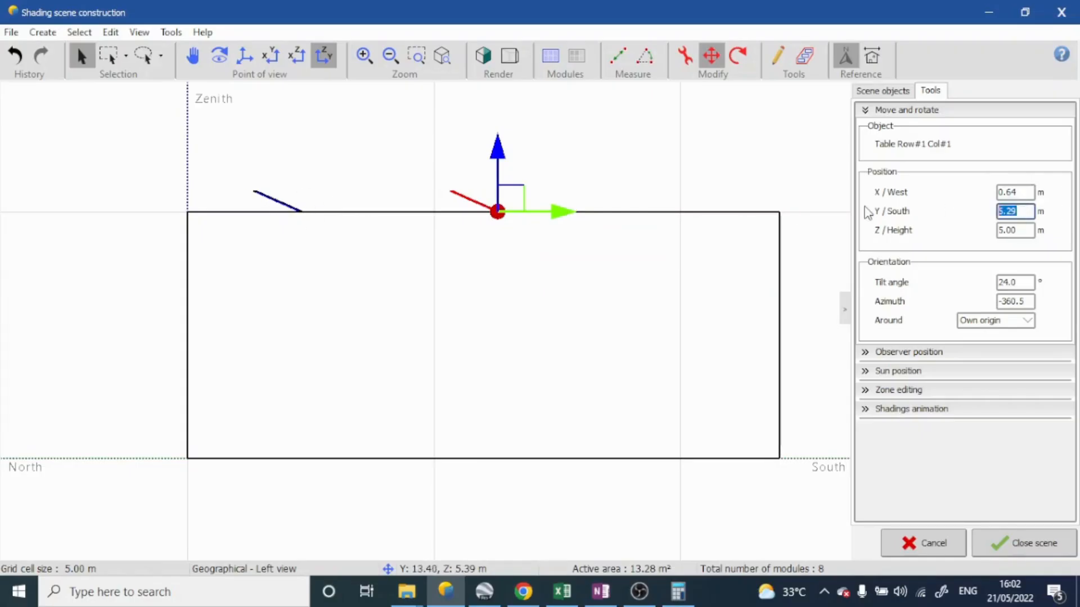
key("Return")
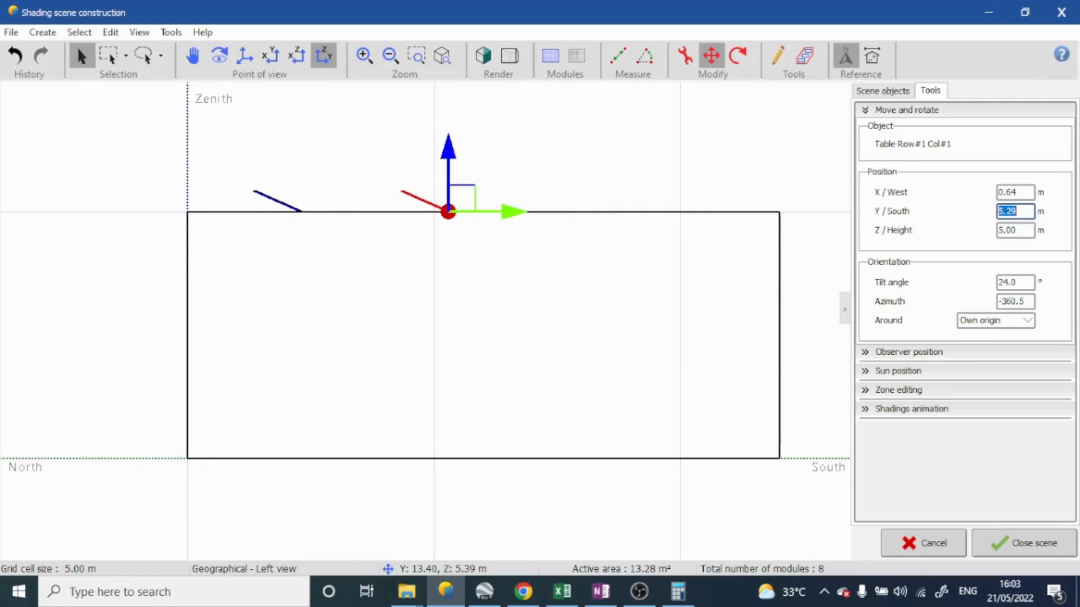
left_click(403, 208)
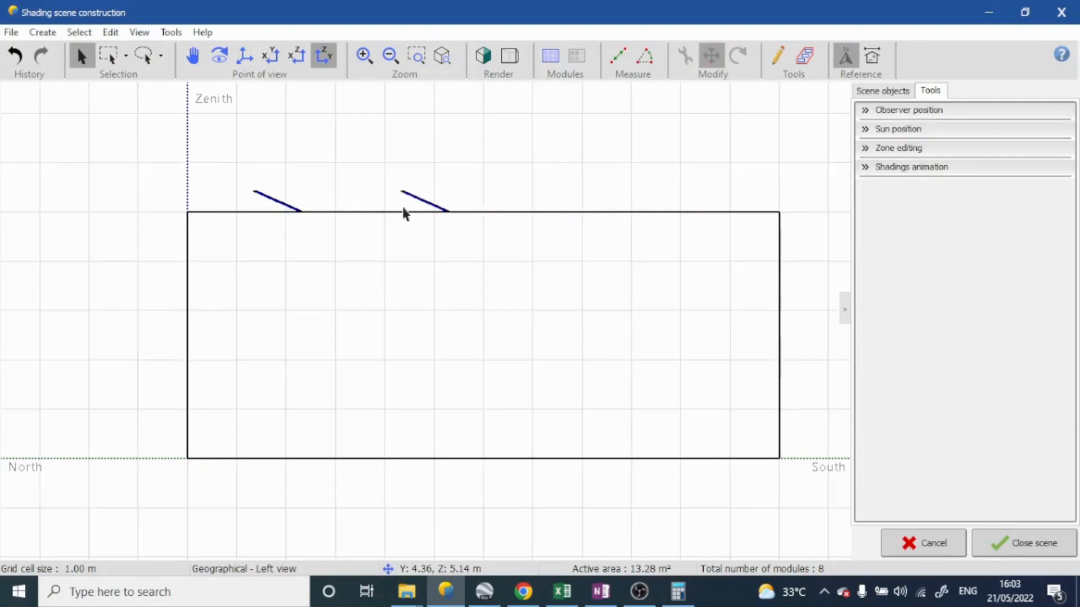
In the top view, move the second PV table west to X about 4.02 m, in line with the first table
middle_click_drag(404, 209, 251, 338)
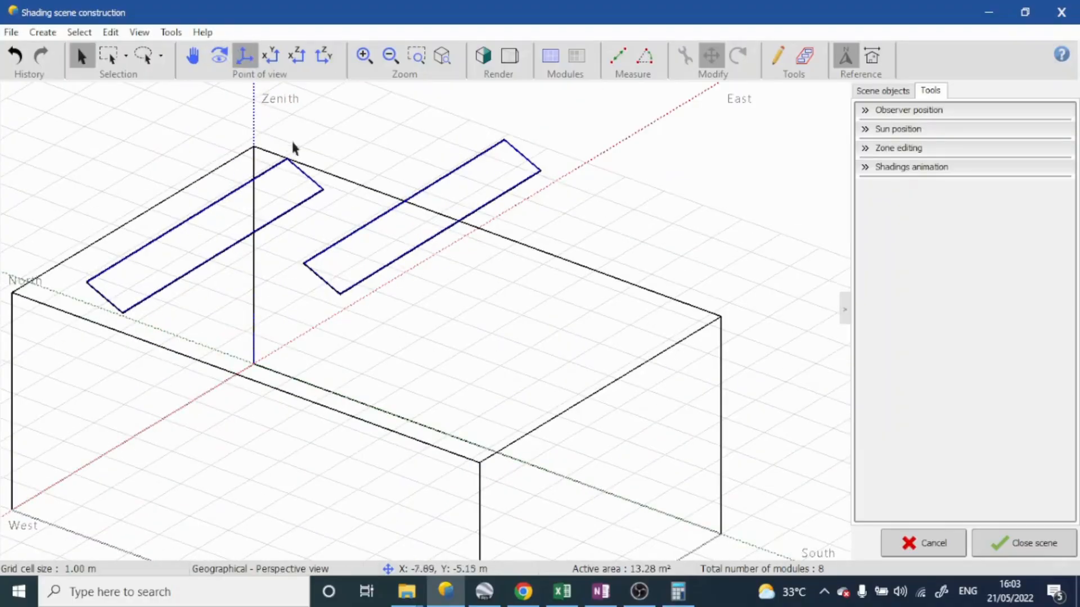
left_click(271, 60)
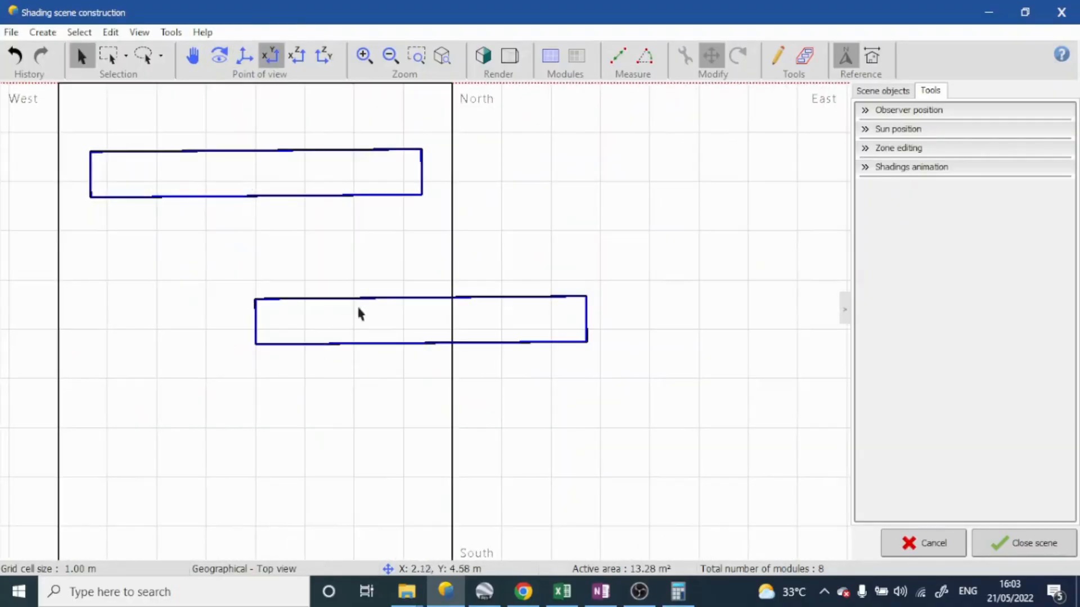
left_click(401, 301)
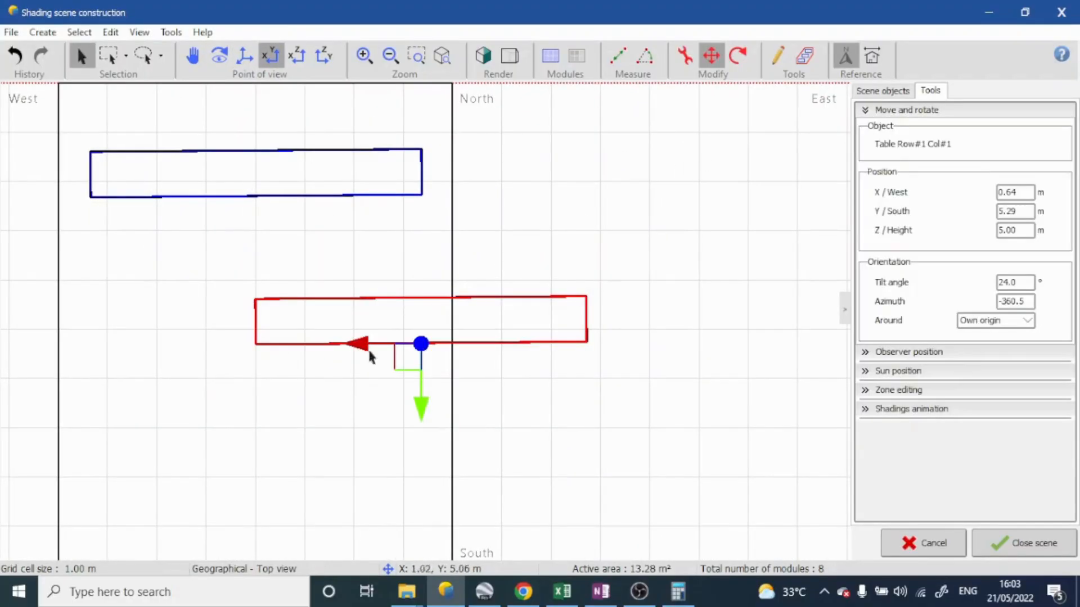
left_click_drag(364, 345, 198, 344)
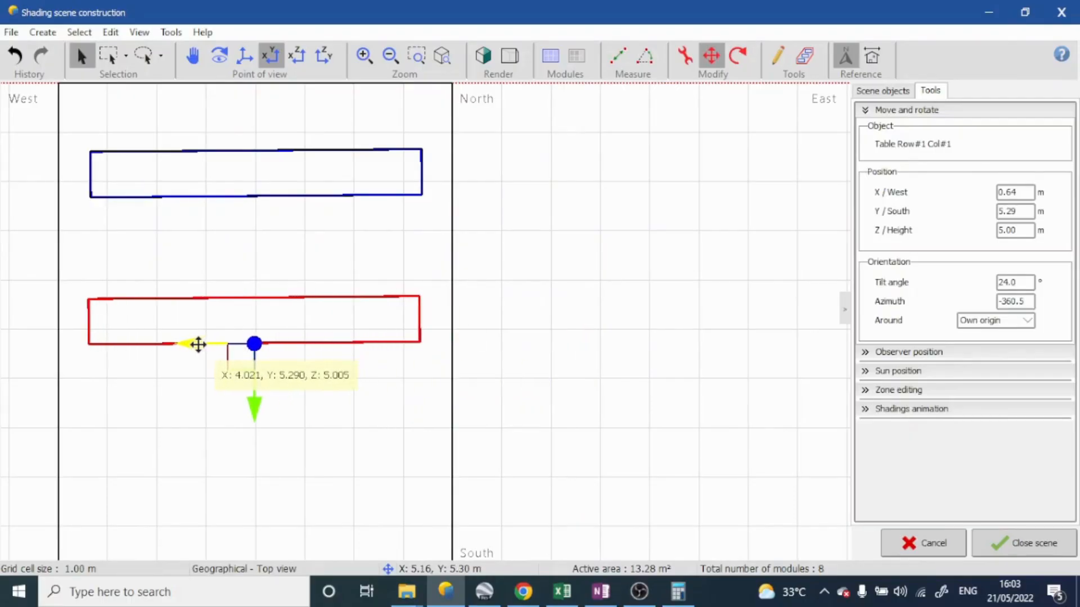
Duplicate the second PV table, placing the copy at X about 5.46 m and Y about 5.16 m
middle_click_drag(203, 415, 270, 225)
middle_click_drag(247, 349, 411, 279)
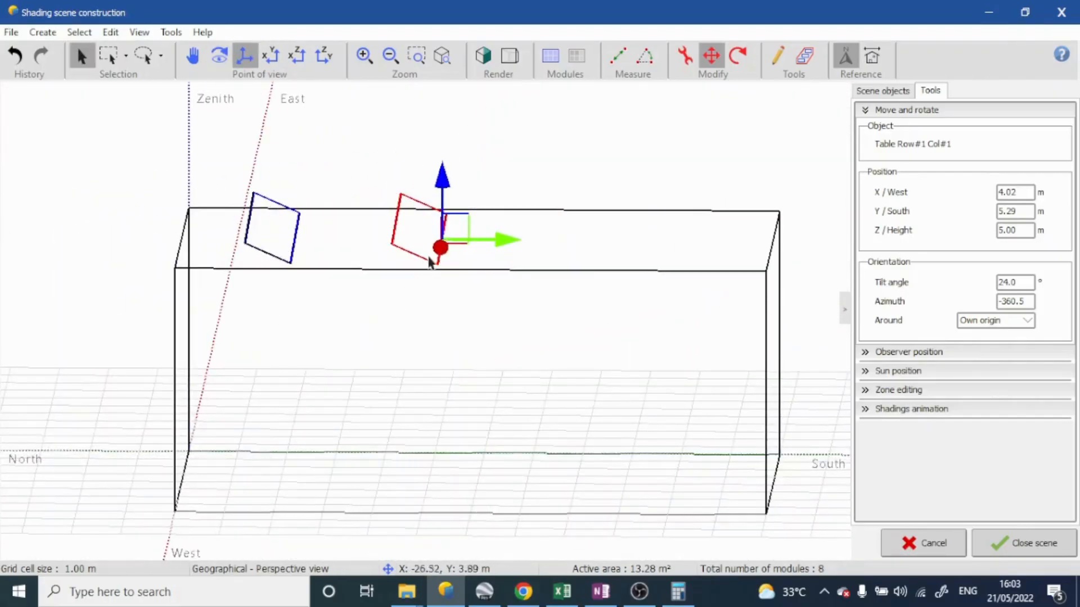
left_click_drag(433, 250, 651, 248)
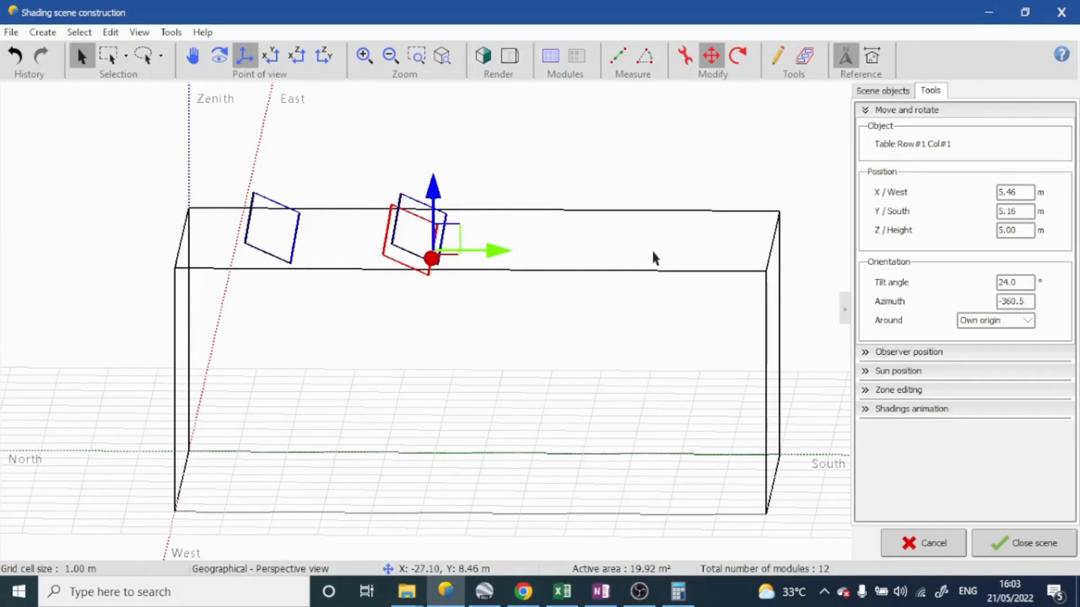
Shift the third PV table south along the roof in the left view and set its Y position to 8.32 m
middle_click_drag(651, 248, 516, 208)
left_click_drag(488, 208, 537, 211)
left_click(297, 56)
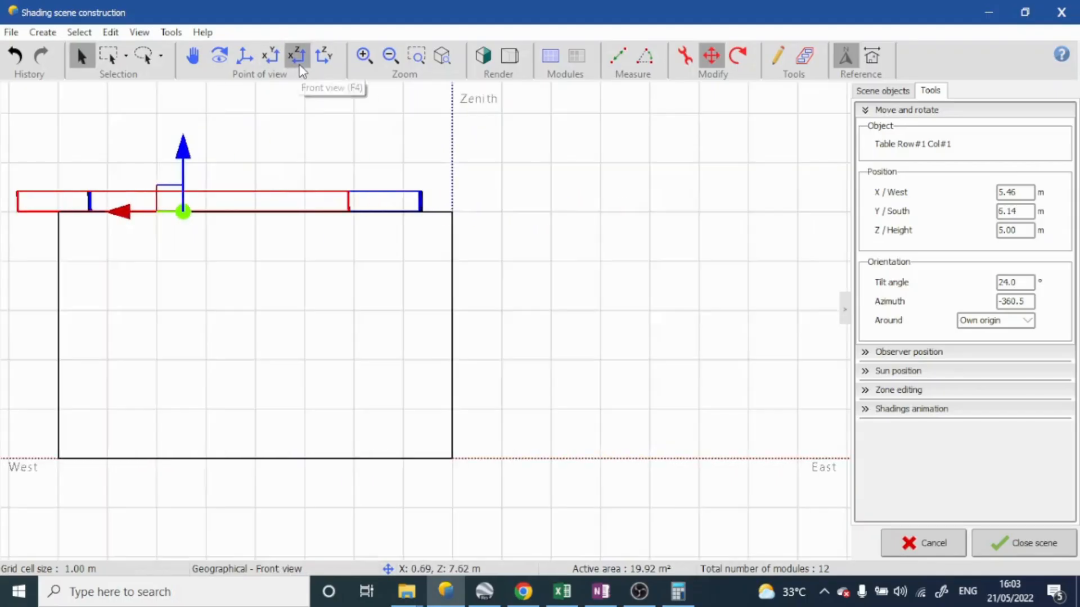
left_click(324, 55)
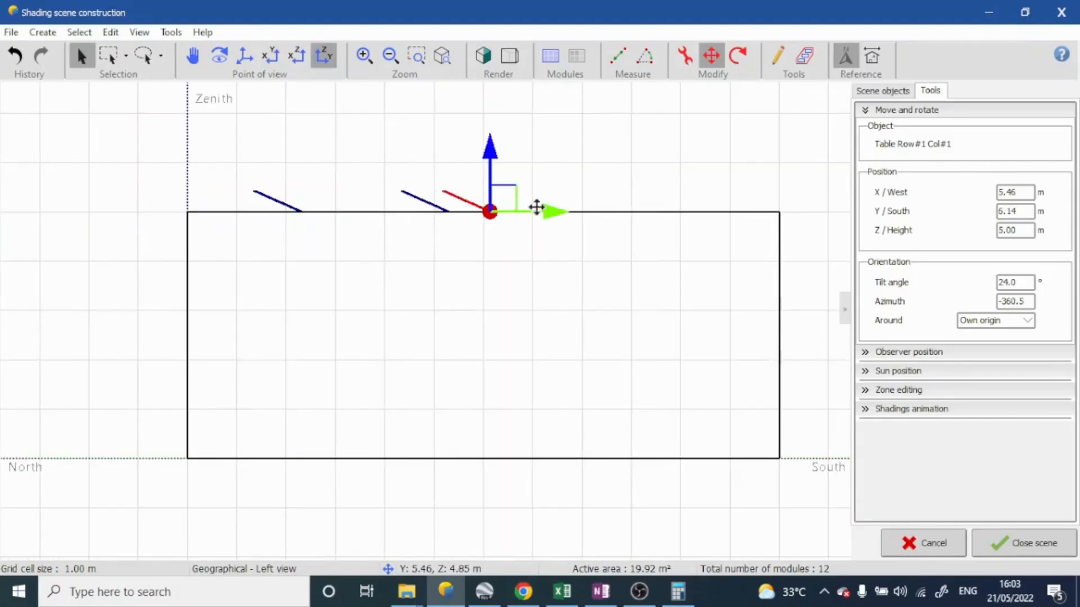
left_click_drag(548, 208, 510, 213)
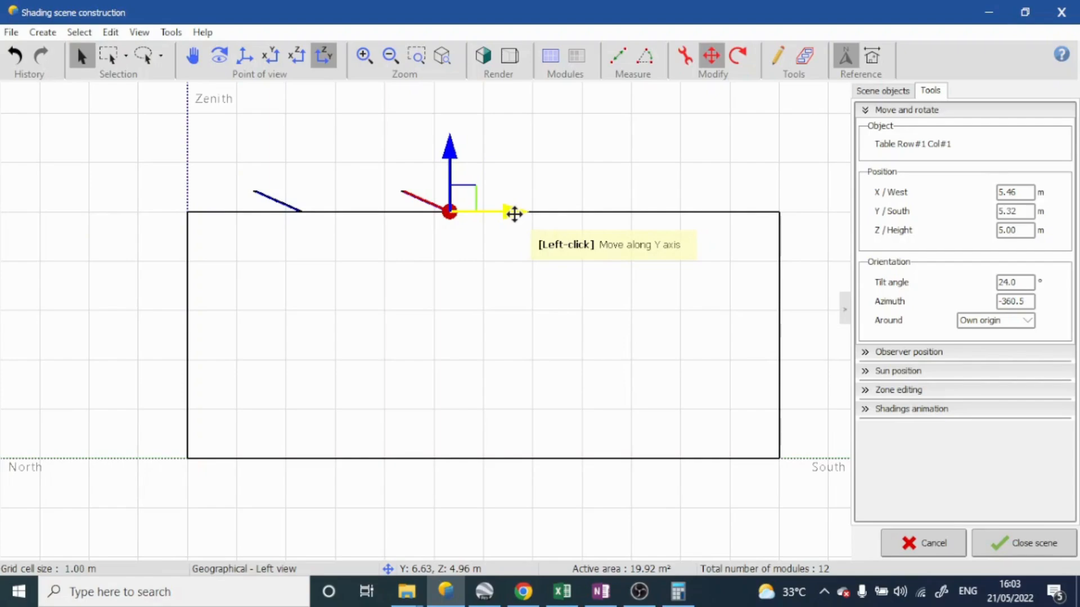
mouse_move(513, 213)
left_mouse_down()
mouse_move(526, 212)
mouse_move(514, 212)
left_mouse_up()
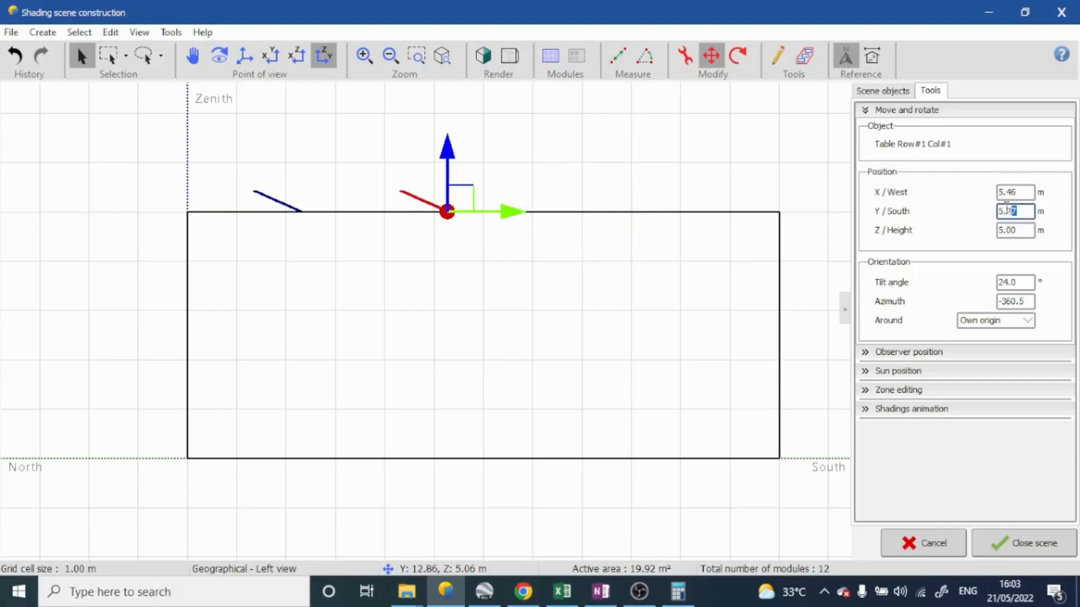
key("Return")
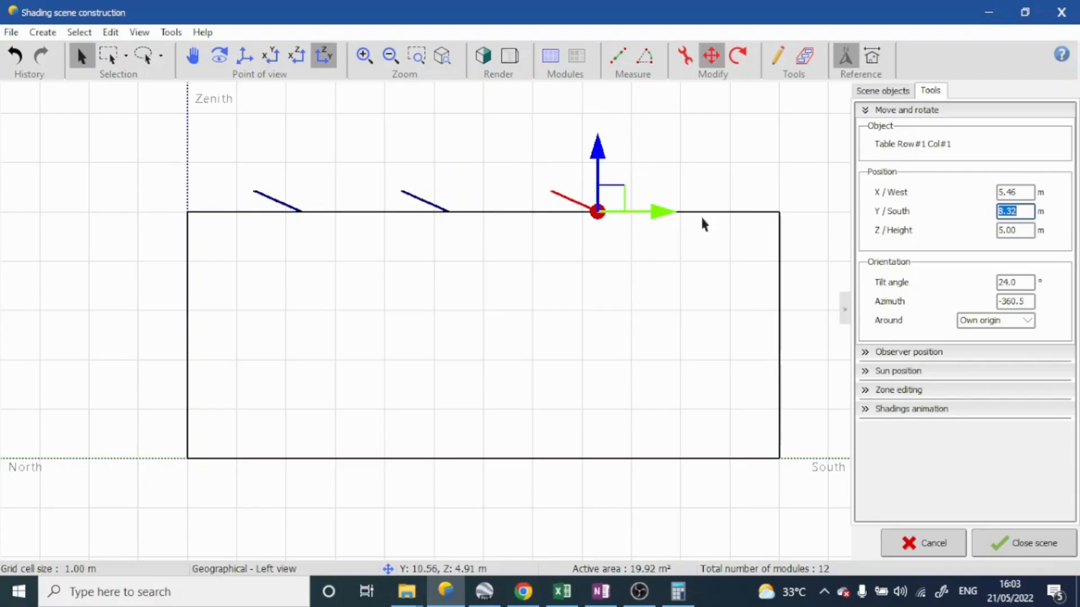
In the top view, move the third PV table east to X about 3.99 m, in line with the other two tables
middle_click_drag(702, 218, 534, 267)
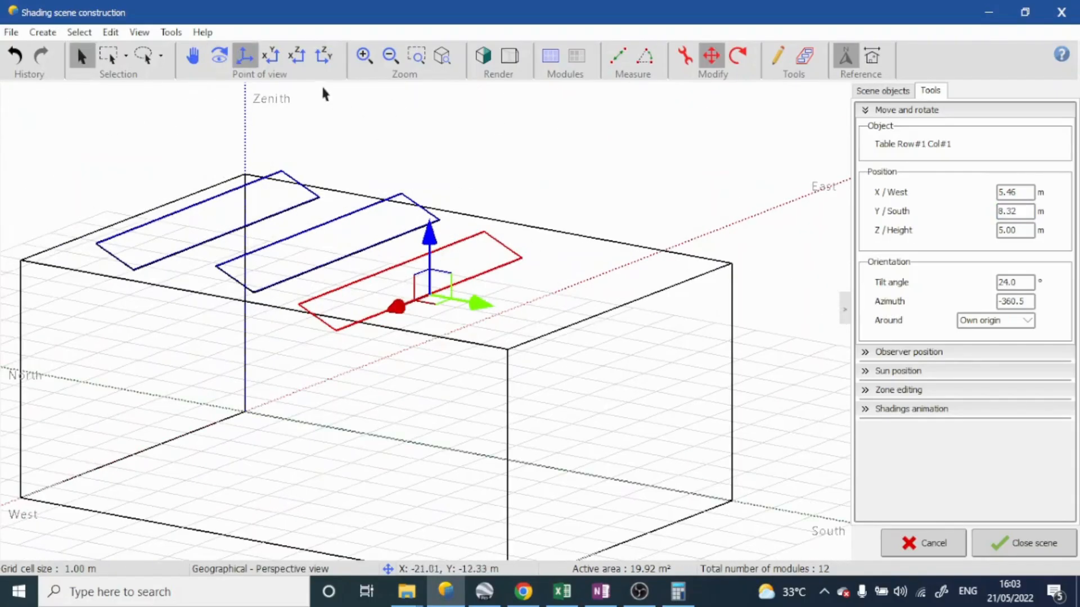
left_click(271, 56)
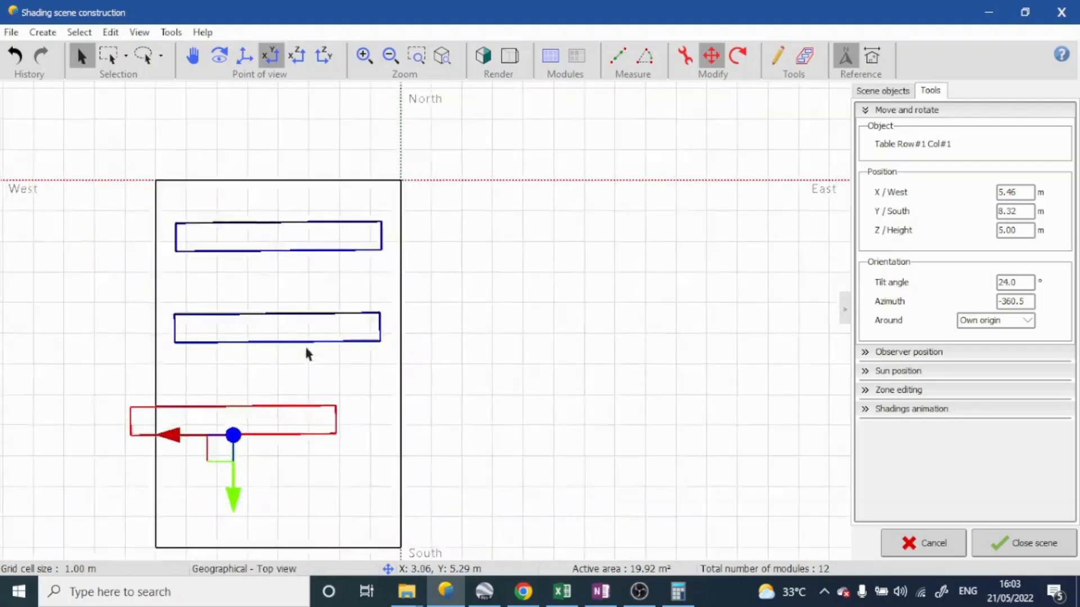
left_click_drag(186, 439, 223, 435)
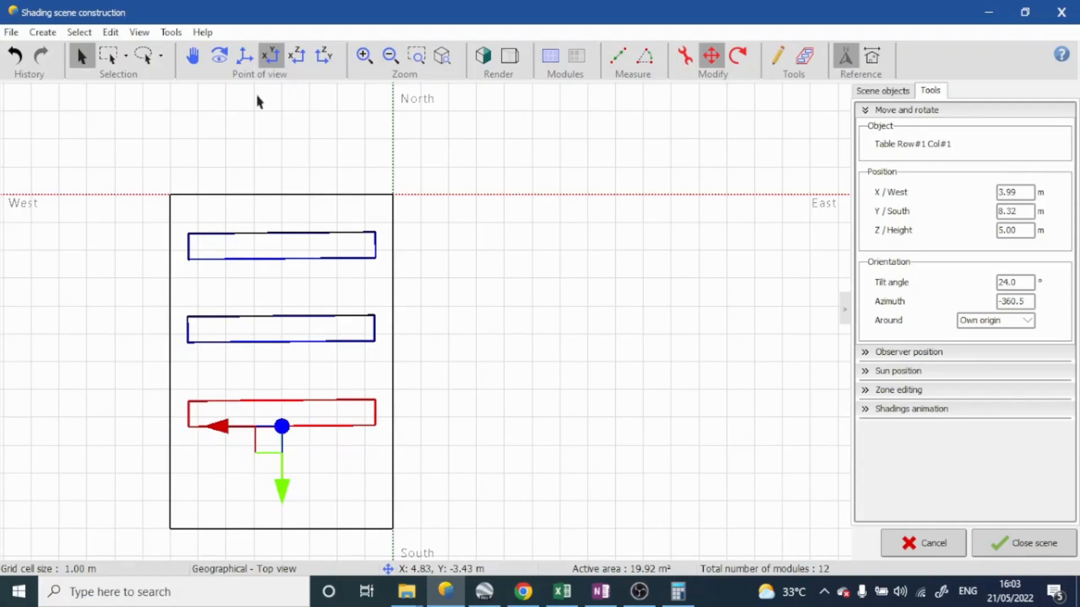
Render the perspective scene with solid surfaces, clear the selection and inspect the three table rows on the roof
left_click(243, 60)
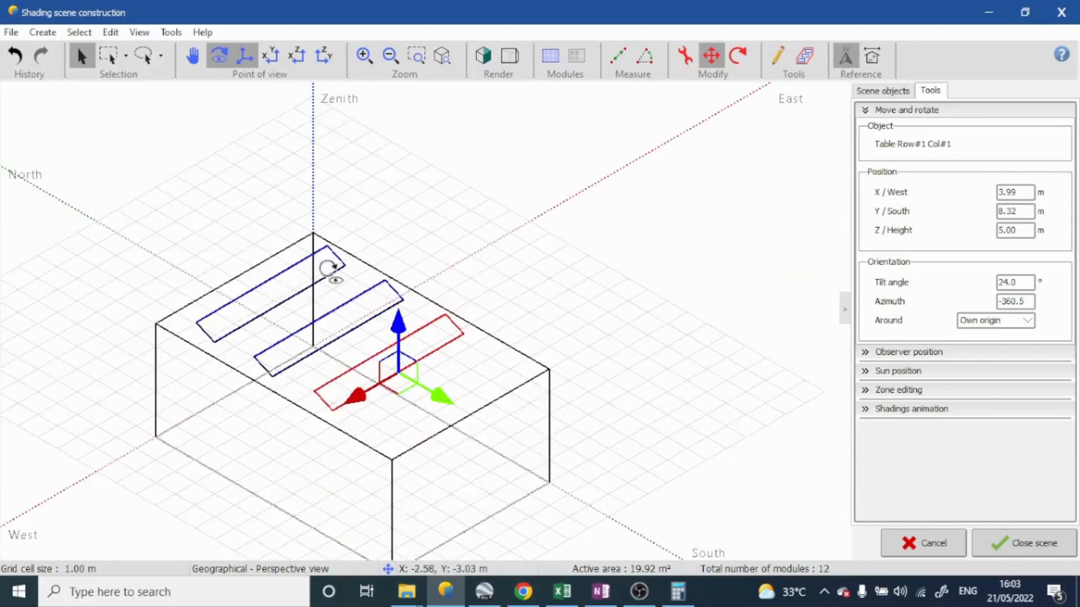
middle_click_drag(332, 271, 394, 228)
left_click(481, 61)
left_click(609, 240)
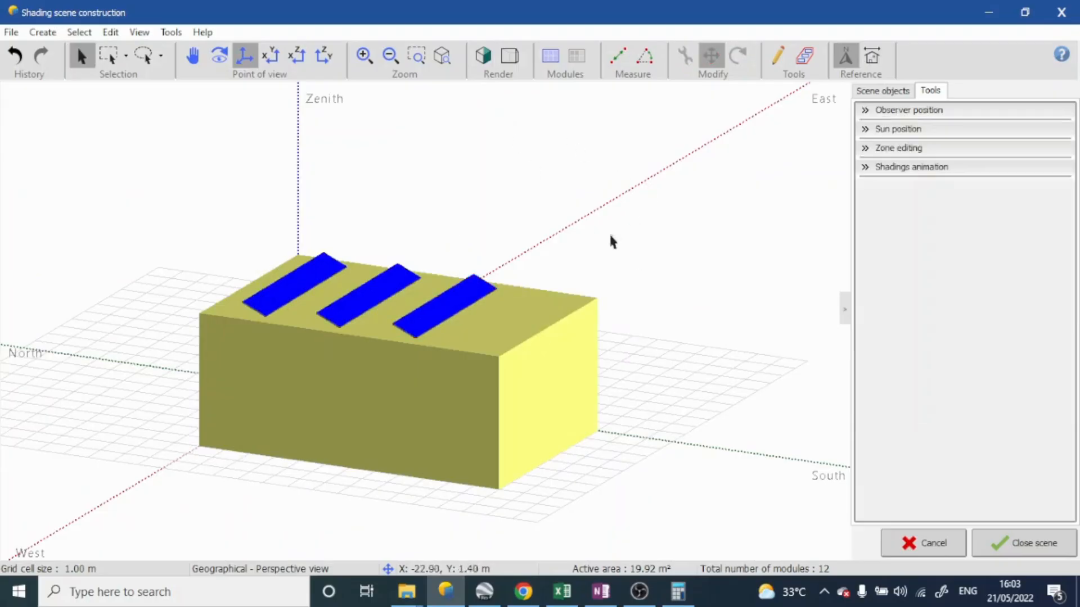
middle_click_drag(610, 241, 394, 292)
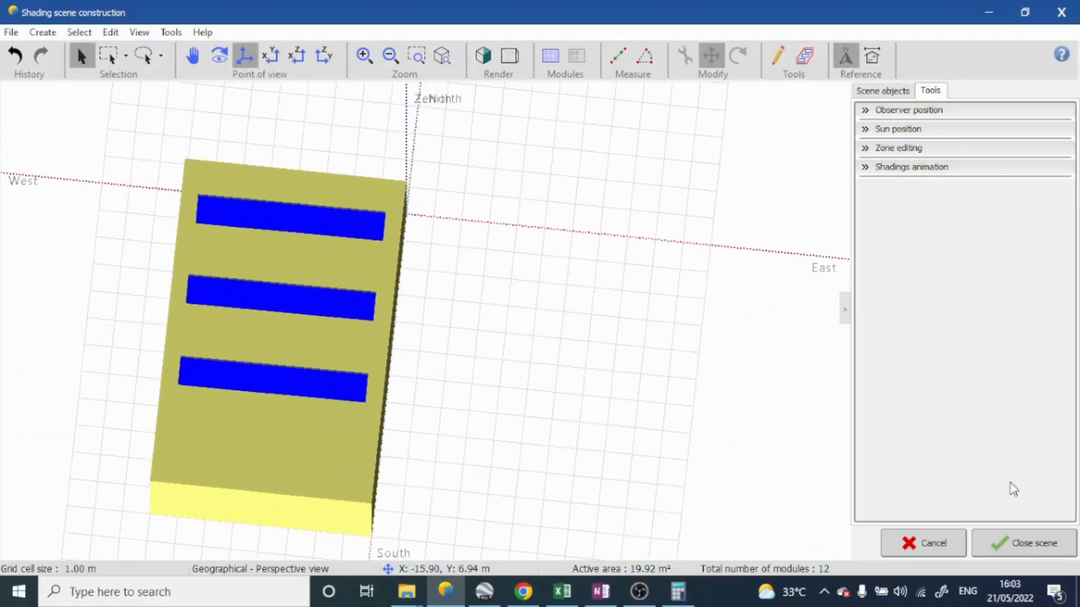
Close the shading scene, reopen its construction from the near shadings definition and show it in the top view
left_click(1026, 544)
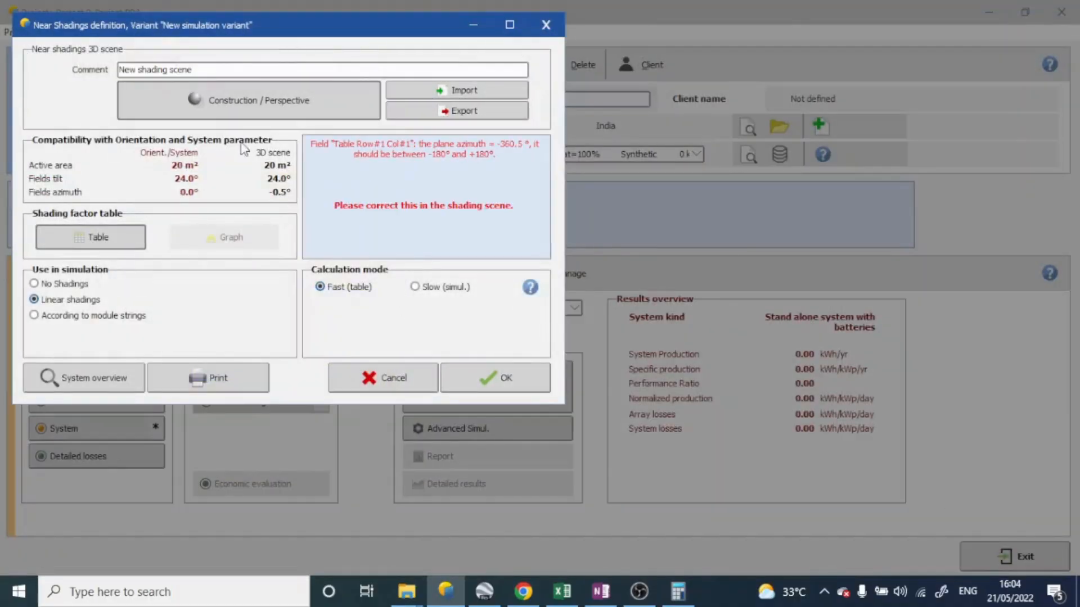
left_click(221, 97)
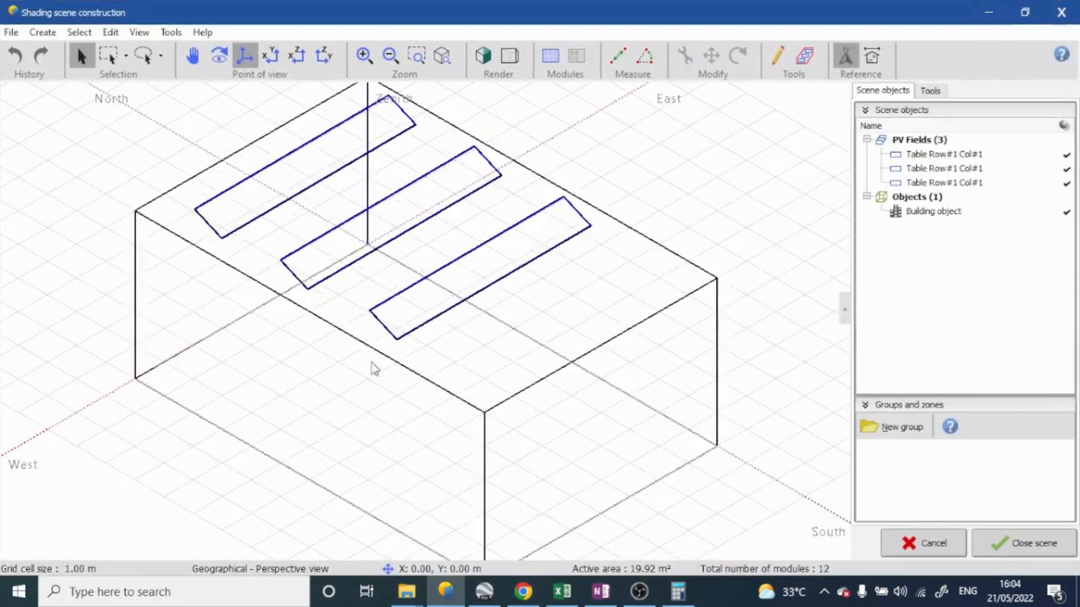
scroll(485, 305, "down", 5)
middle_click_drag(566, 368, 481, 478)
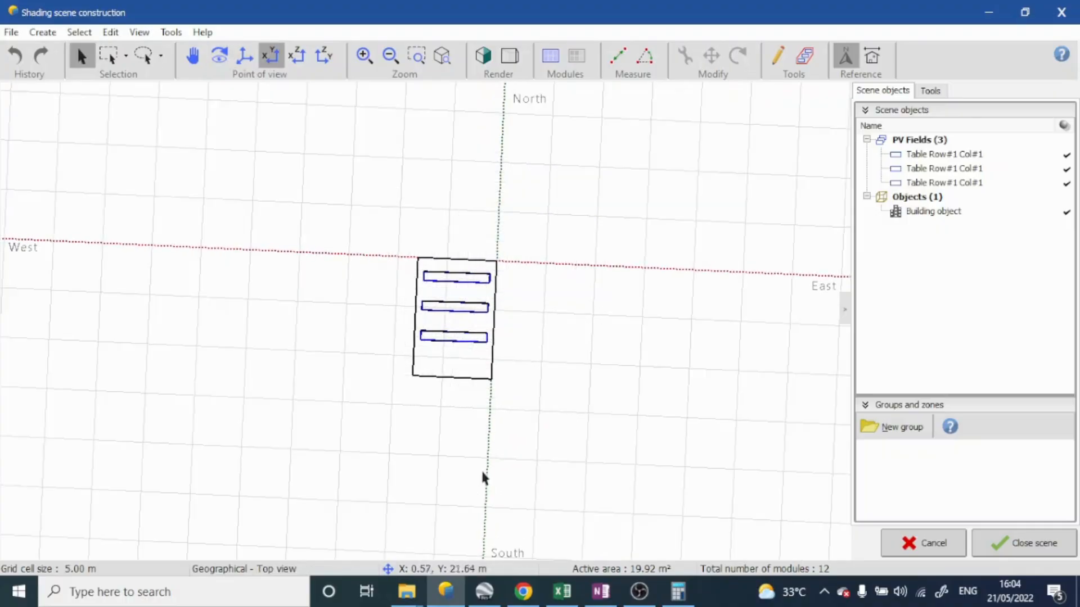
left_click(272, 57)
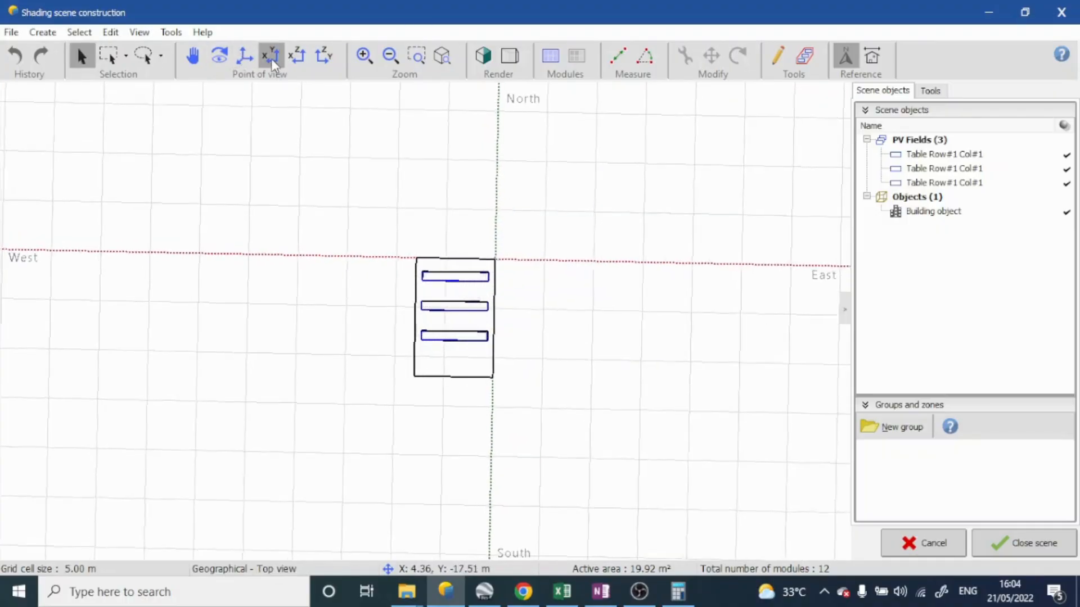
Create a building/composed object containing an elementary shading object with the Tree shape
left_click(43, 32)
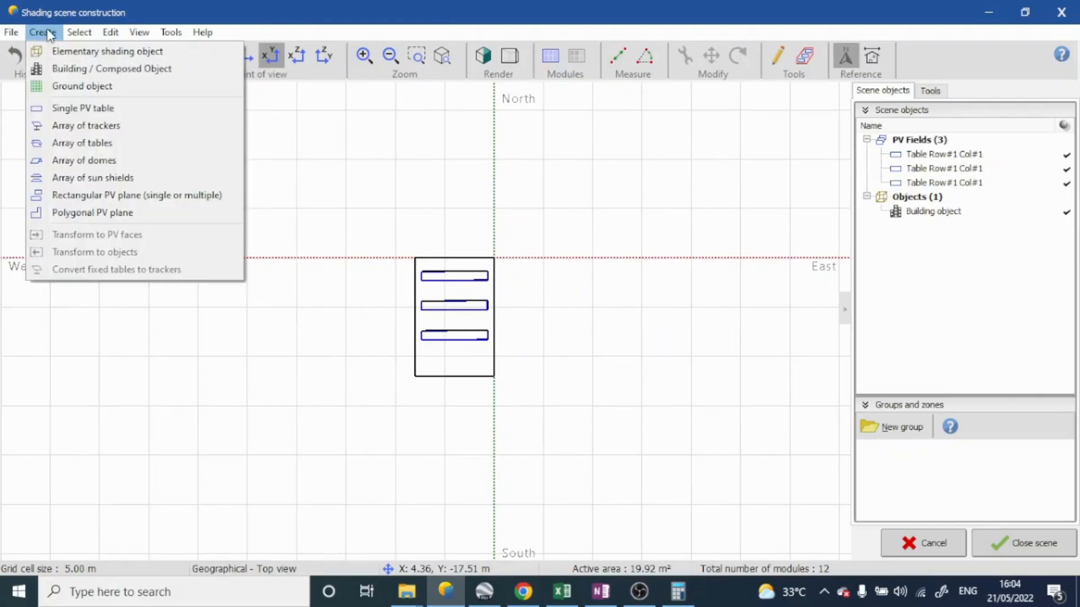
left_click(70, 69)
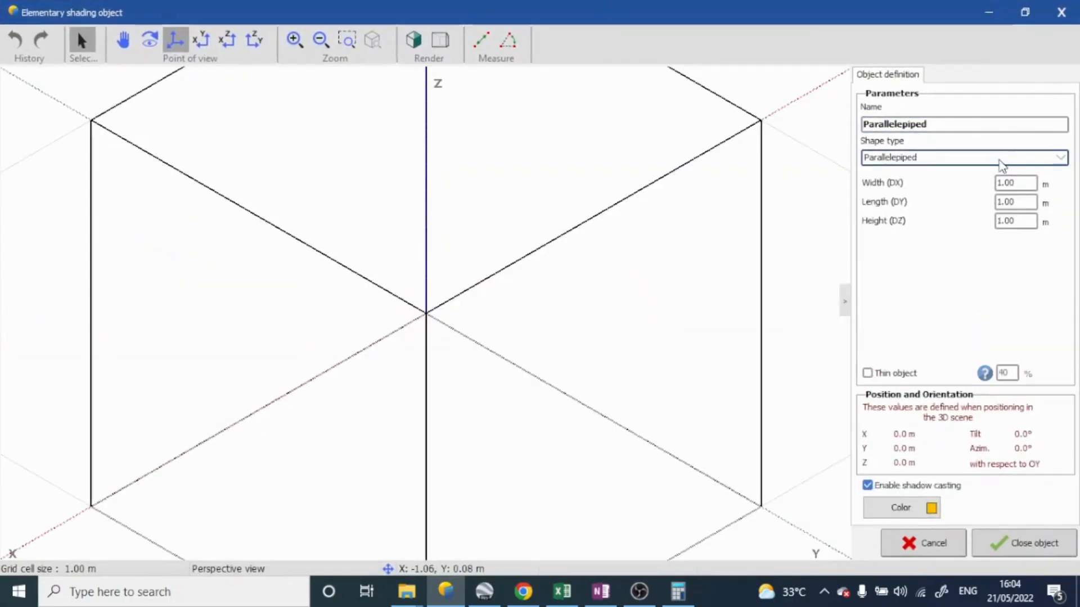
left_click(1004, 158)
scroll(956, 310, "down", 3)
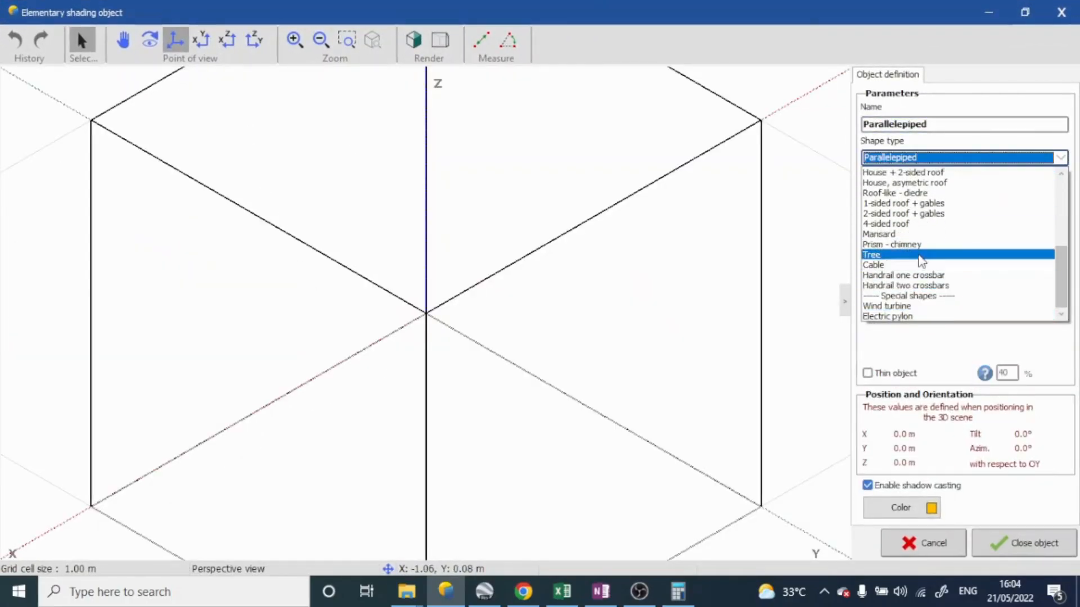
left_click(923, 254)
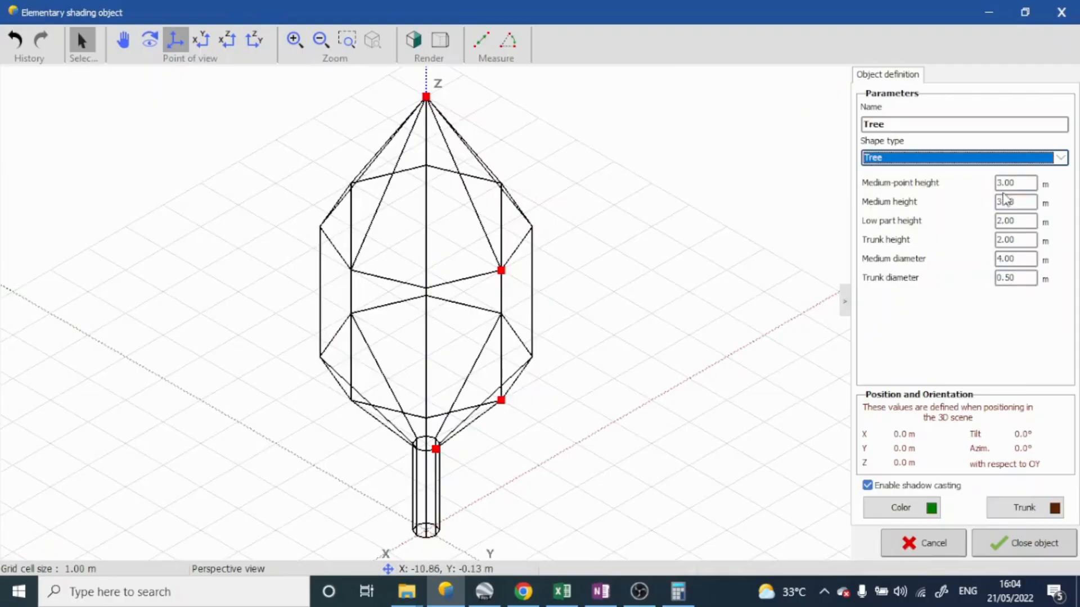
Set the tree's medium-point height to 6 m and its low part and trunk heights to 3 m, keeping the green foliage colour
left_click(1002, 182)
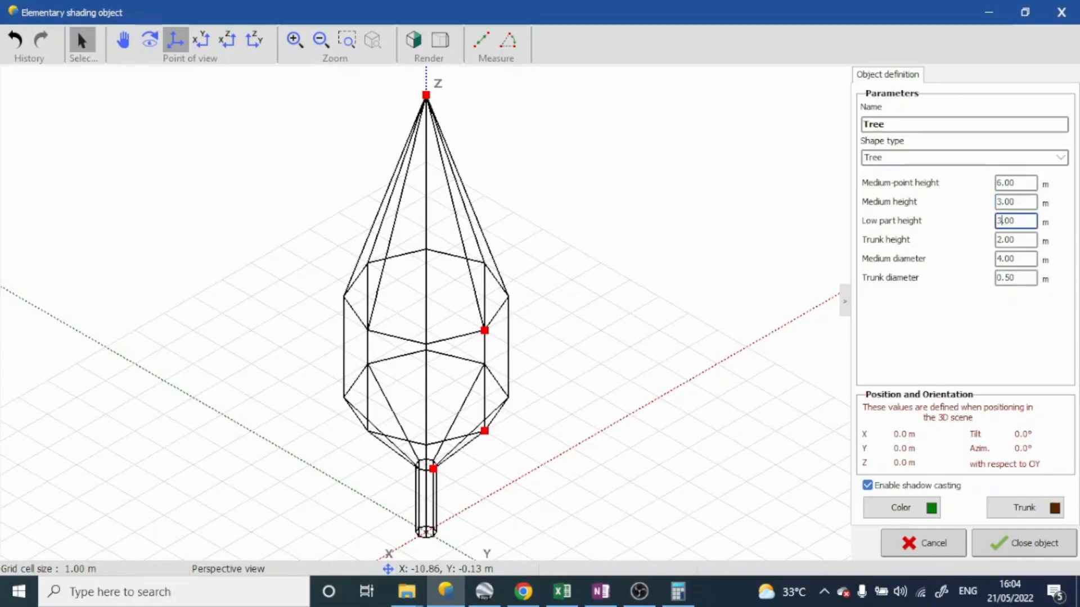
double_click(1001, 241)
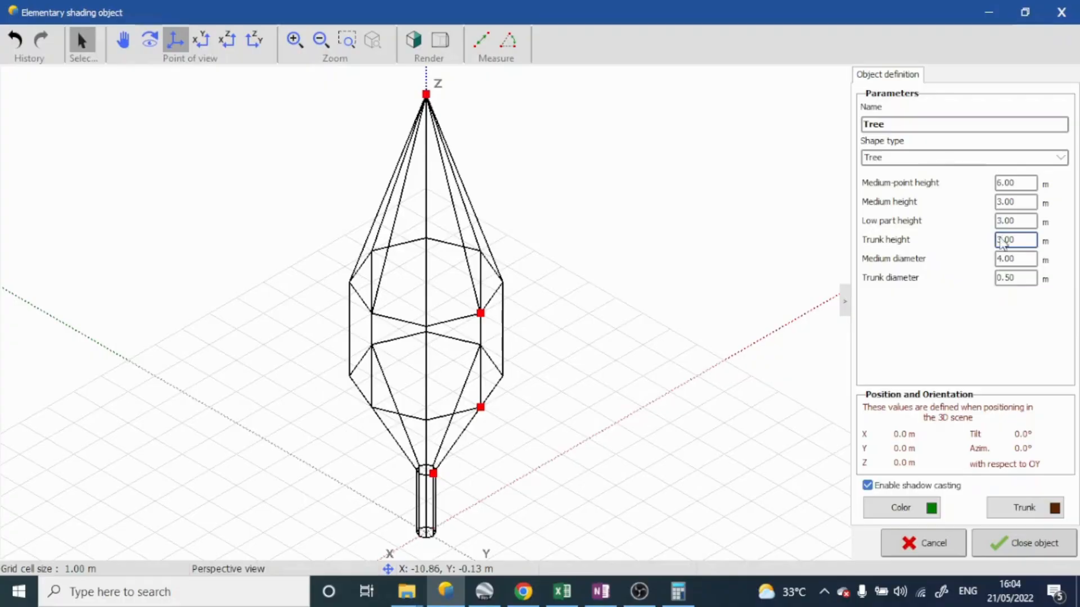
left_click(1009, 259)
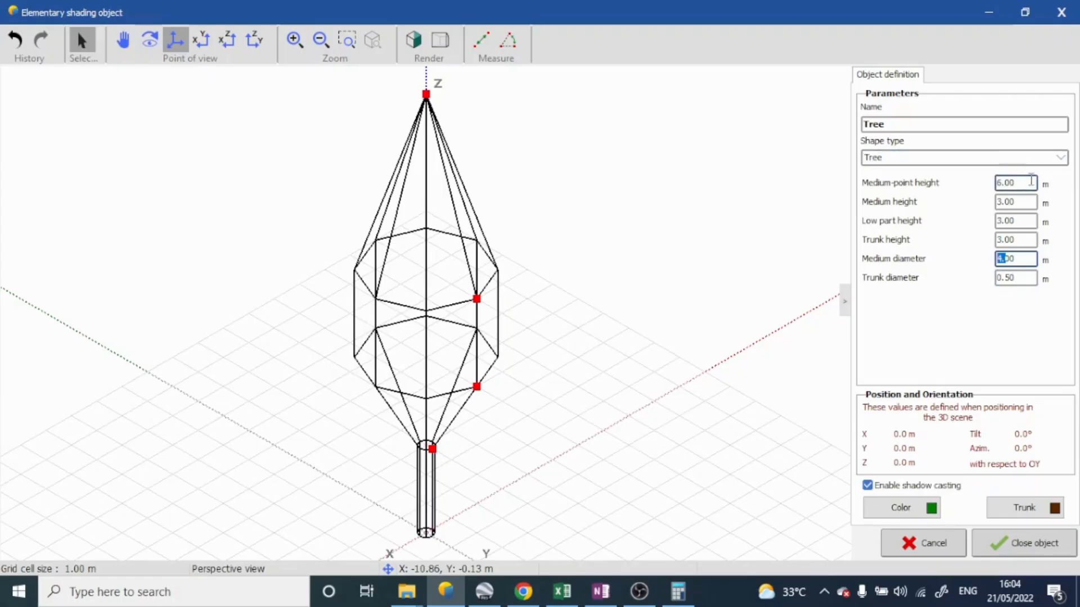
left_click(925, 508)
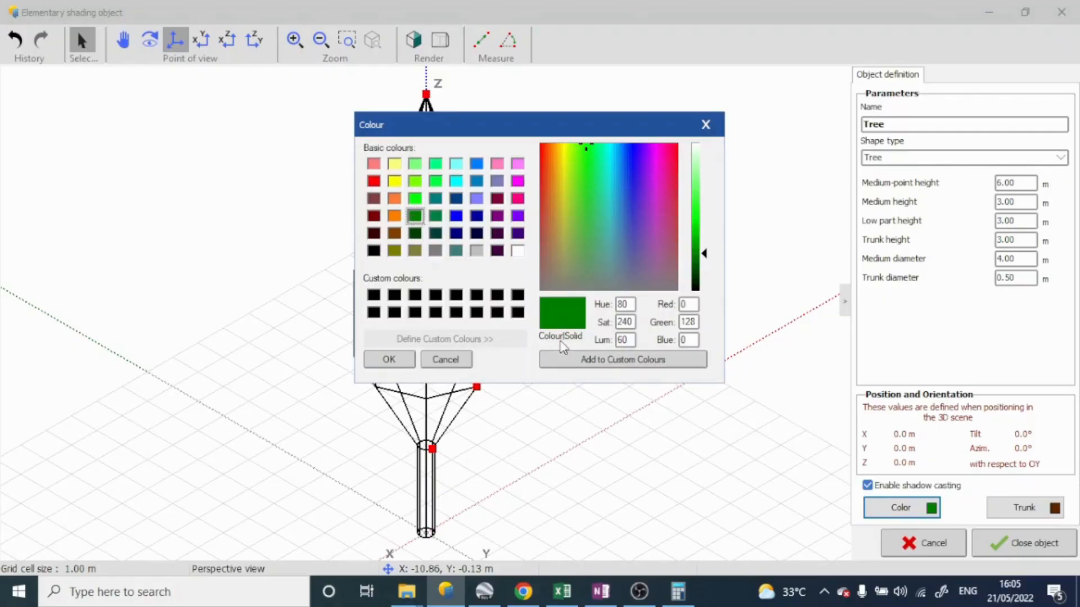
left_click(394, 363)
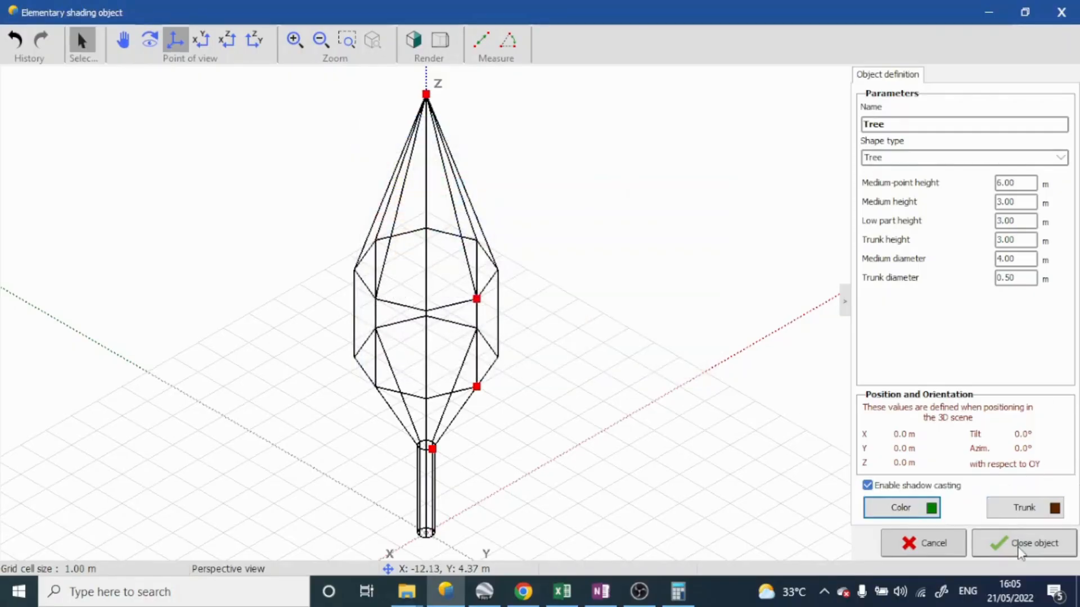
Finish the tree and its composed object, placing it in the shading scene
left_click(1022, 544)
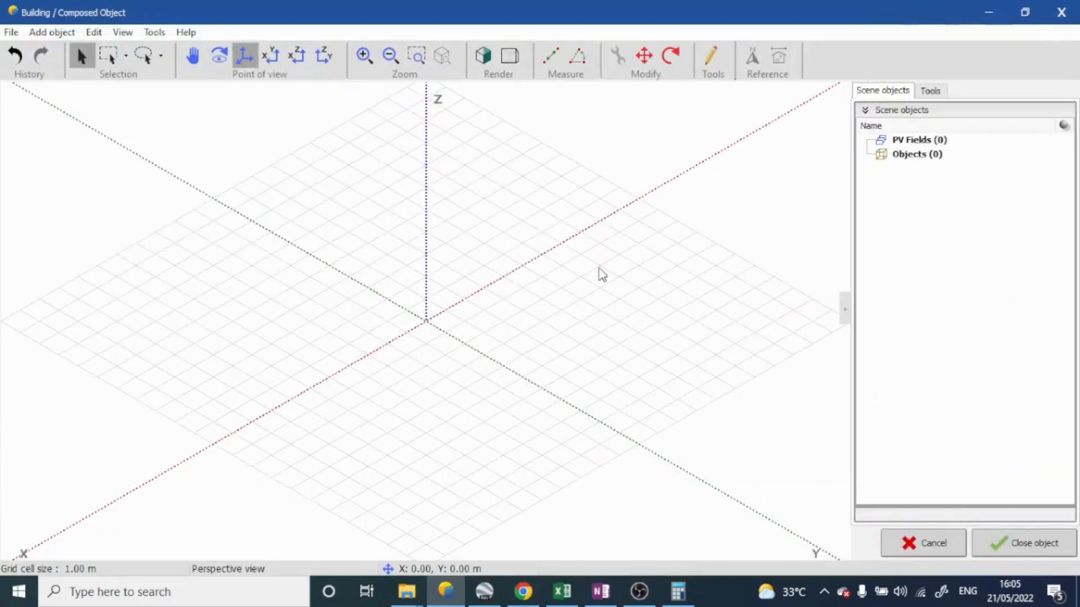
scroll(475, 272, "down", 11)
scroll(523, 308, "up", 8)
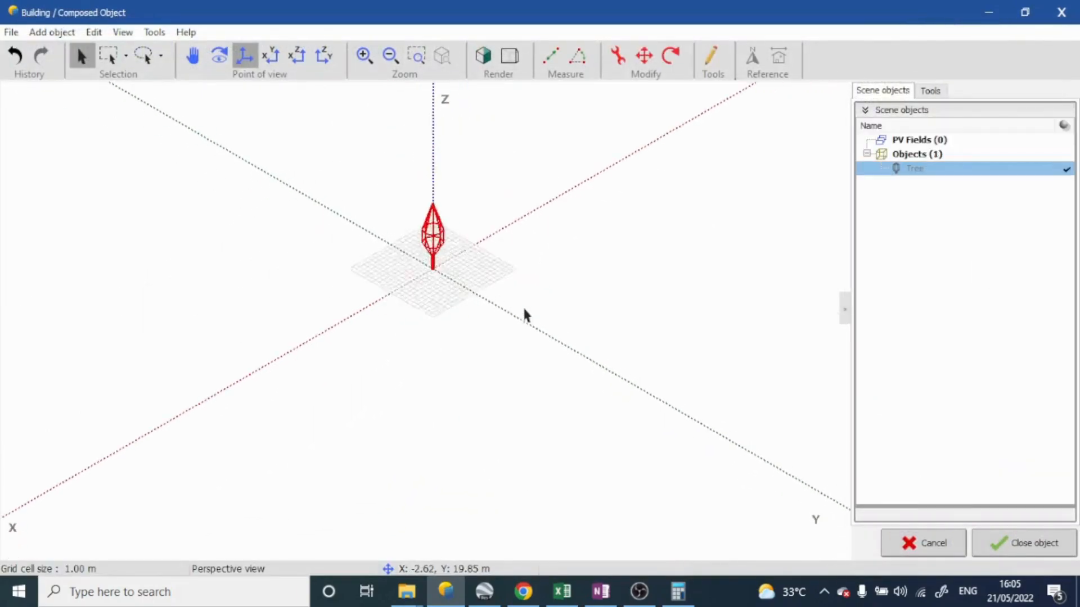
left_click(1024, 543)
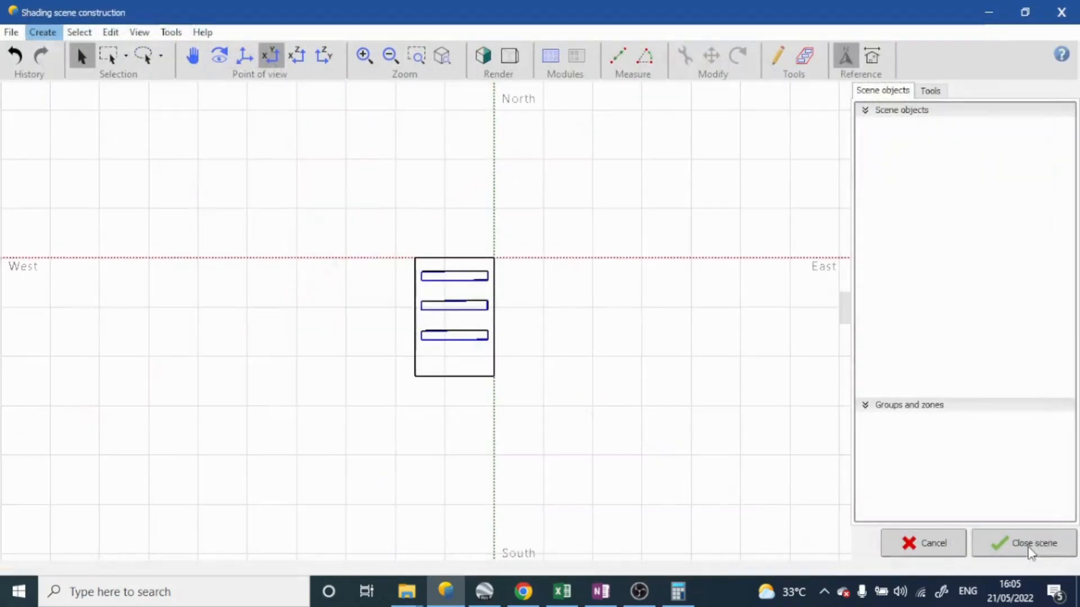
Examine the tree's height and position relative to the building and PV tables in the perspective view
mouse_move(712, 419)
left_mouse_down()
mouse_move(520, 288)
mouse_move(550, 265)
left_mouse_up()
middle_click_drag(550, 264, 610, 270)
scroll(498, 256, "up", 3)
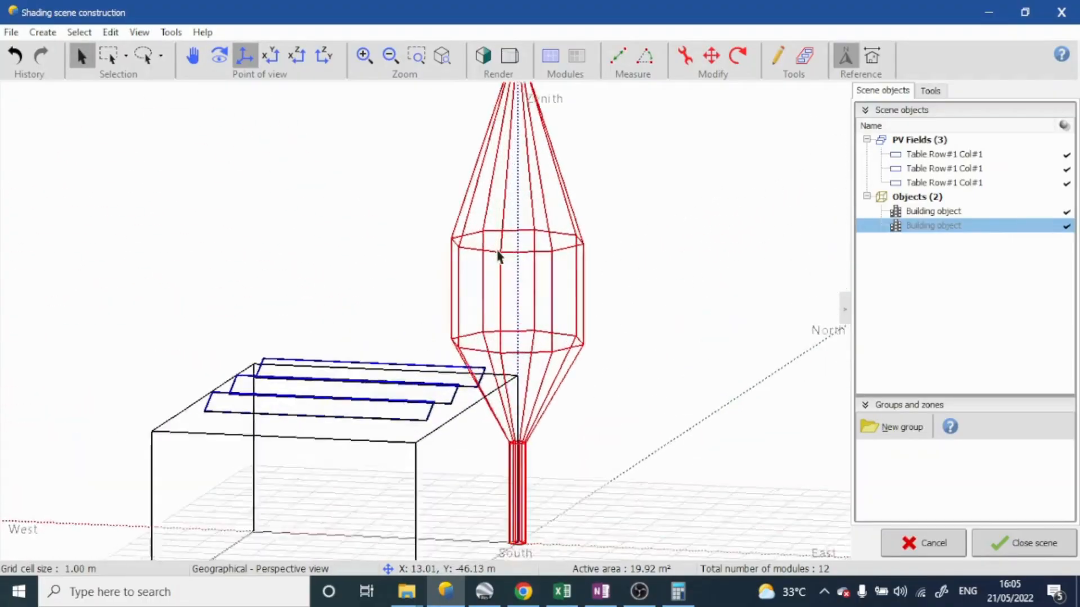
scroll(498, 253, "down", 2)
middle_click_drag(498, 253, 465, 266)
middle_click_drag(556, 194, 728, 236)
middle_click_drag(530, 209, 436, 192)
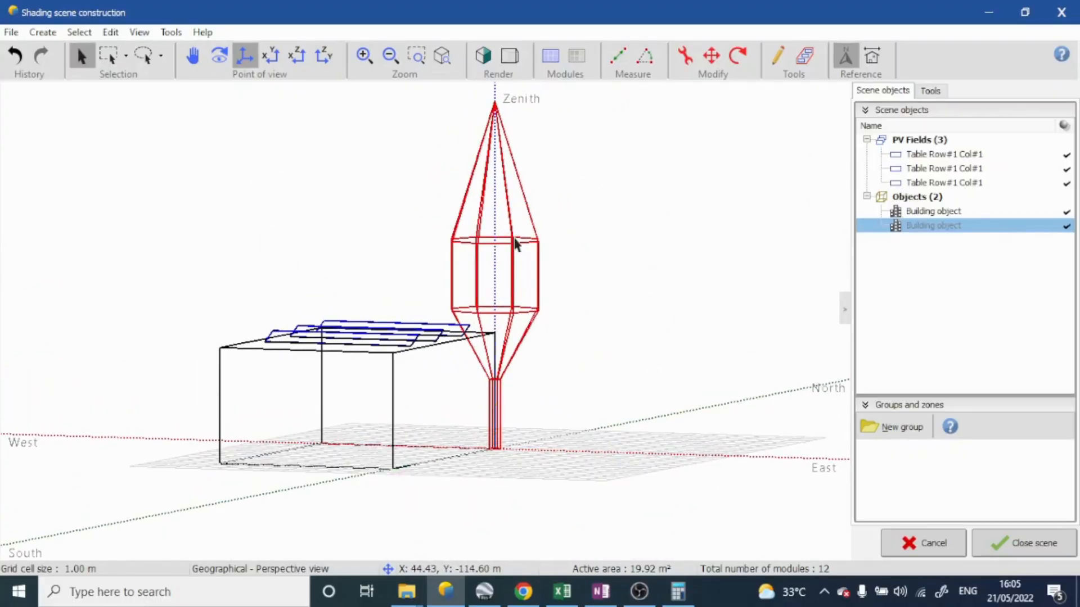
Reopen the tree inside its composed object, set its medium-point height to 3 m and return to the shading scene
double_click(942, 226)
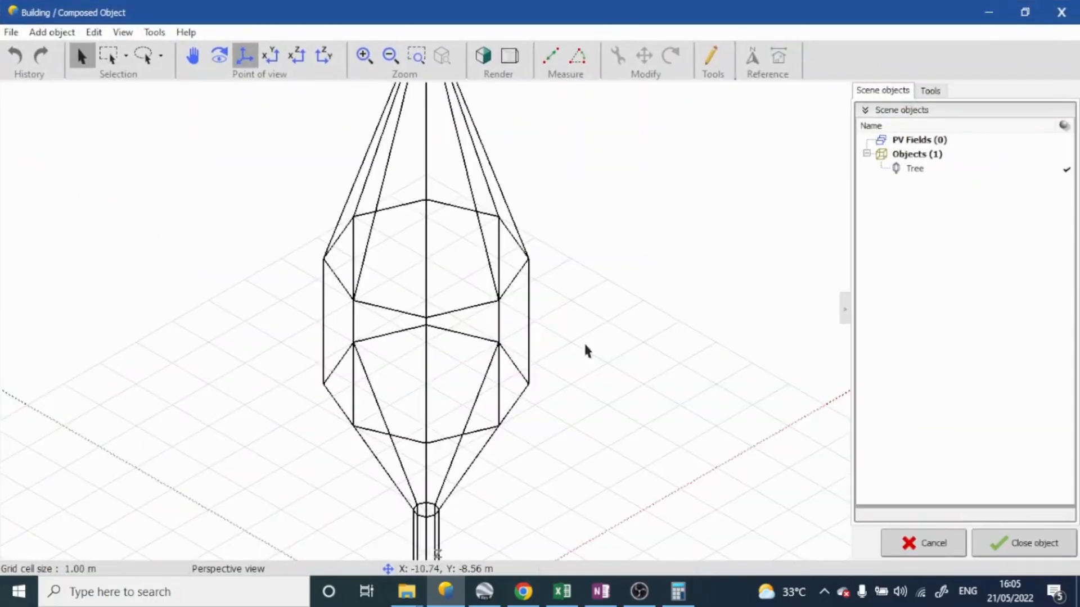
left_click(584, 345)
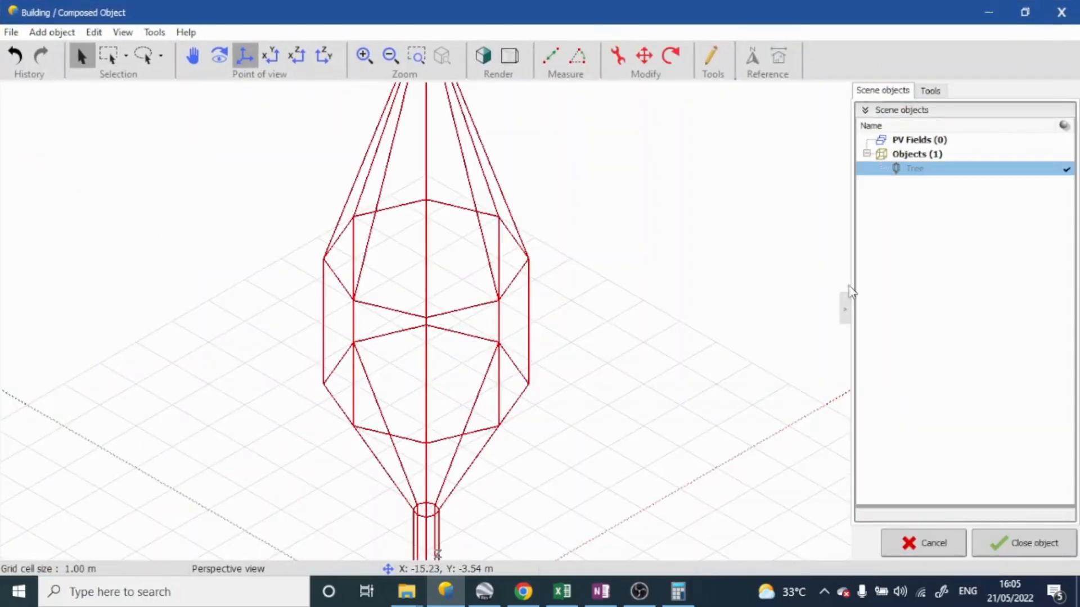
double_click(959, 172)
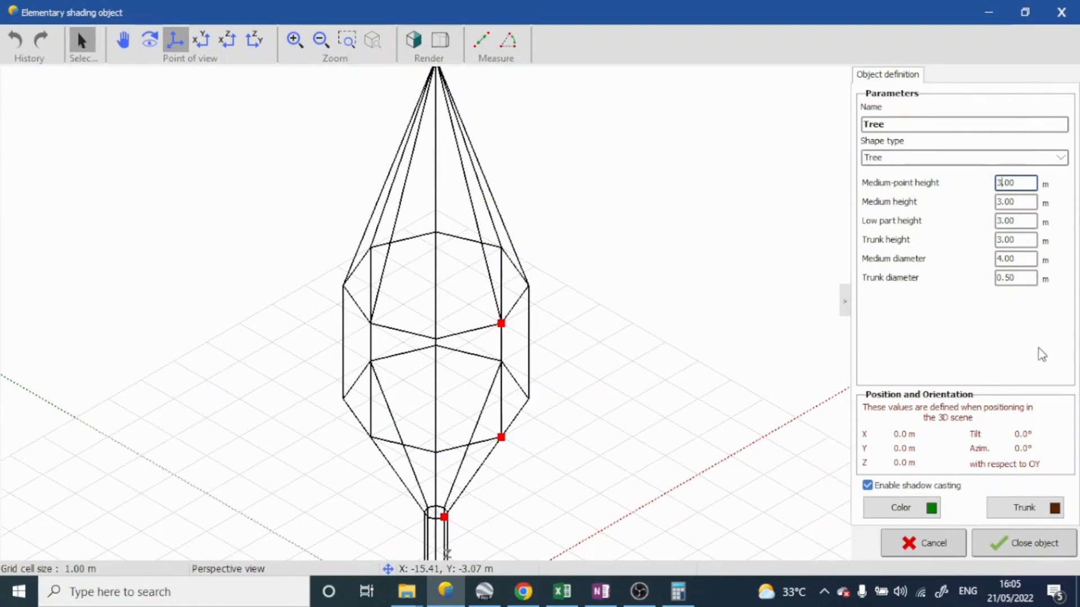
scroll(699, 326, "down", 3)
scroll(649, 311, "down", 3)
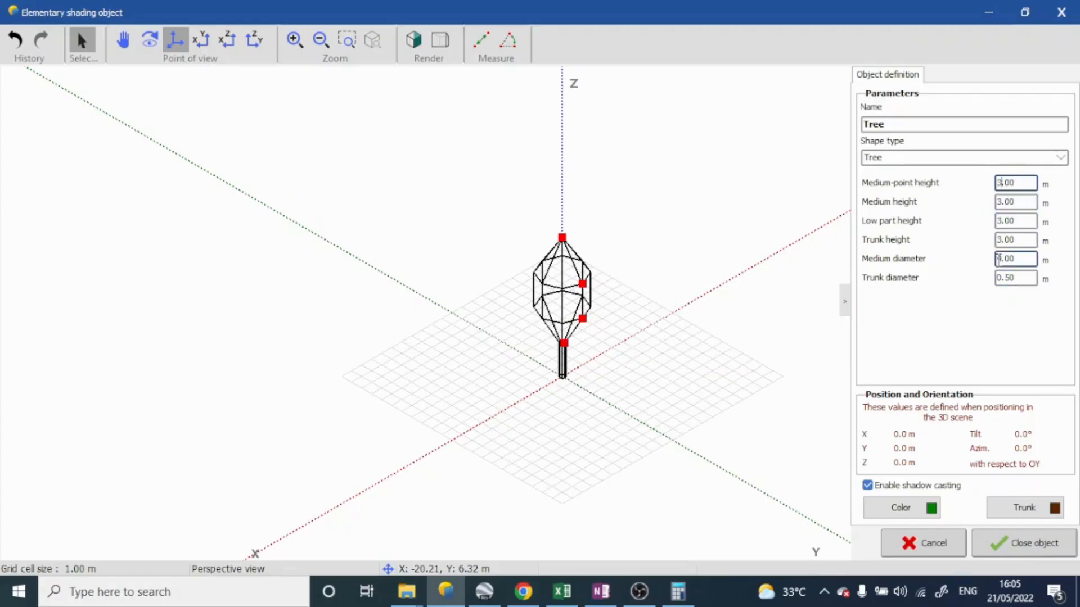
left_click(1012, 543)
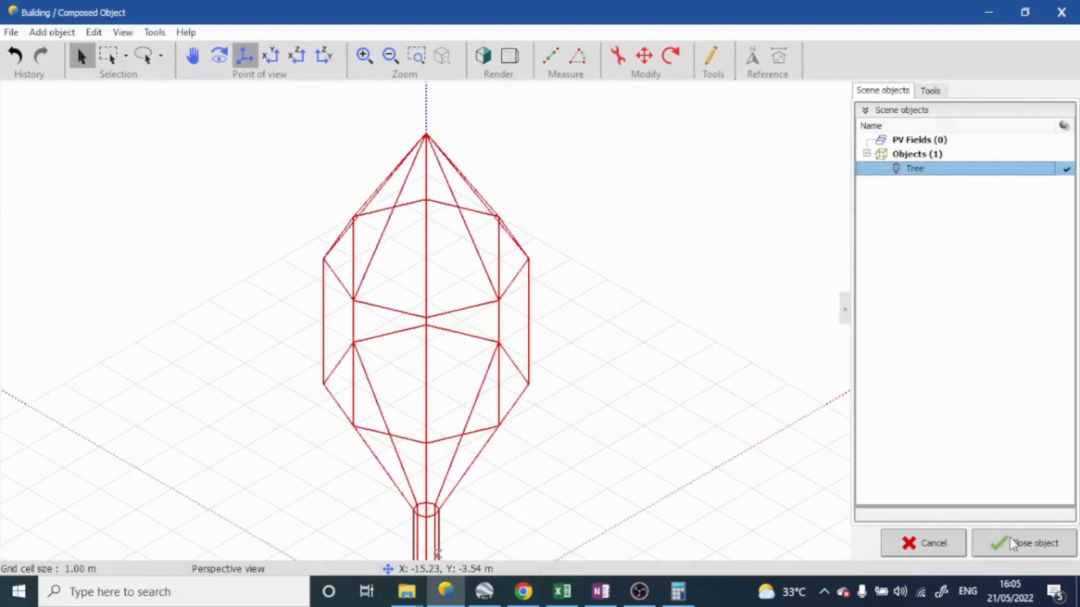
left_click(1035, 543)
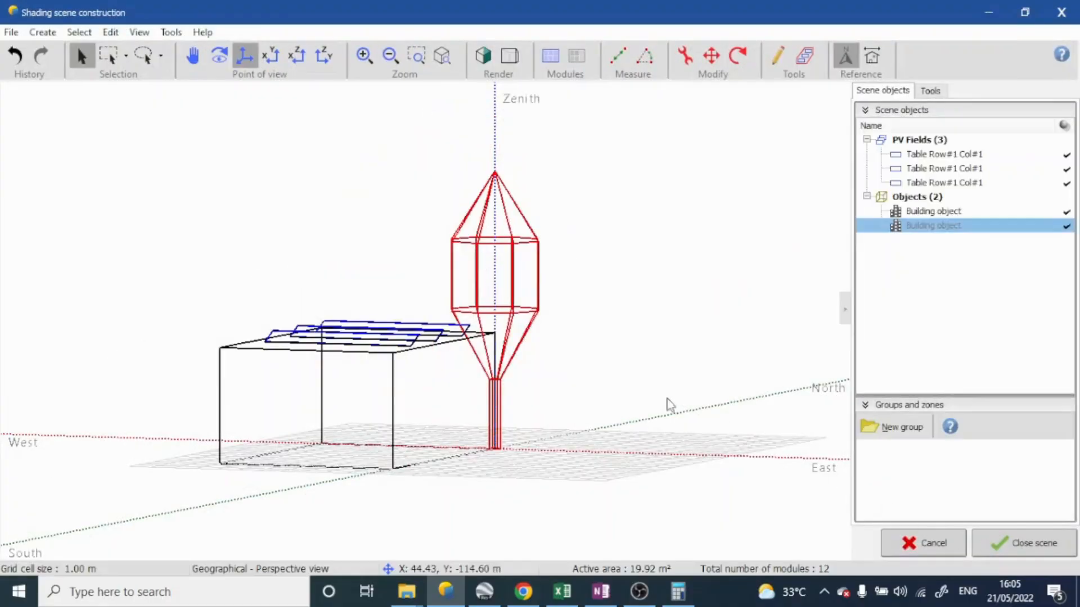
Move the tree along the south axis to about 15.71 m, beyond the building's south side
left_click_drag(571, 356, 421, 353)
scroll(526, 387, "down", 3)
middle_click_drag(421, 355, 483, 349)
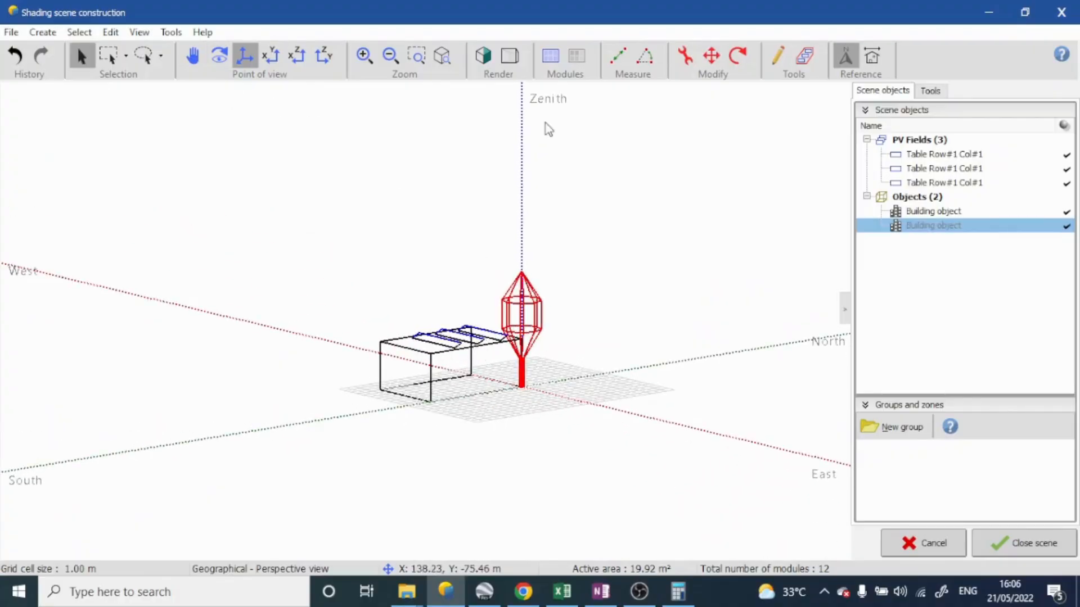
middle_click_drag(543, 364, 531, 427)
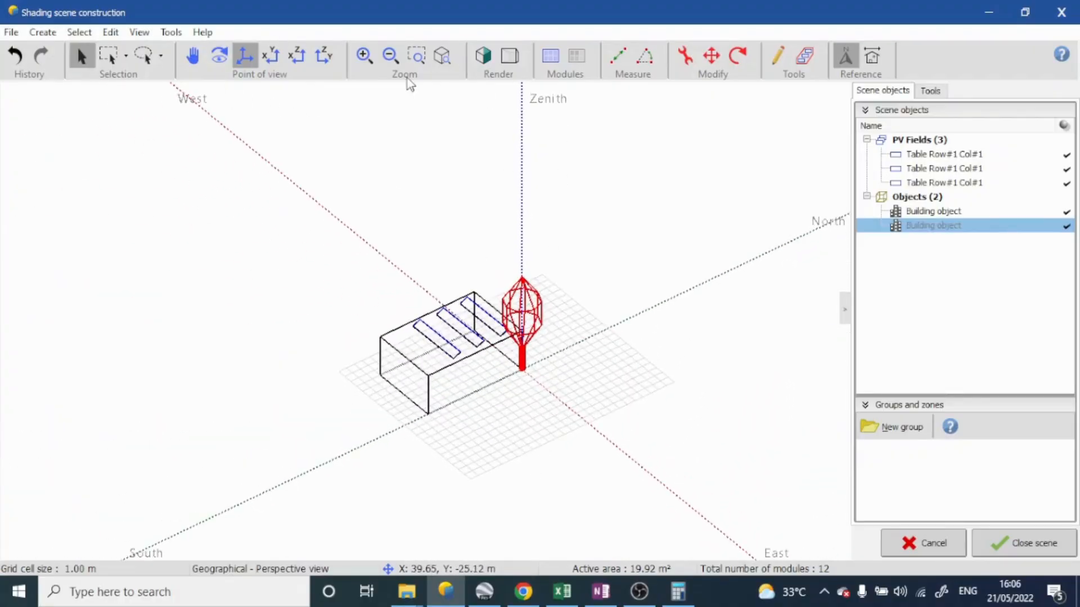
middle_click_drag(455, 251, 489, 415)
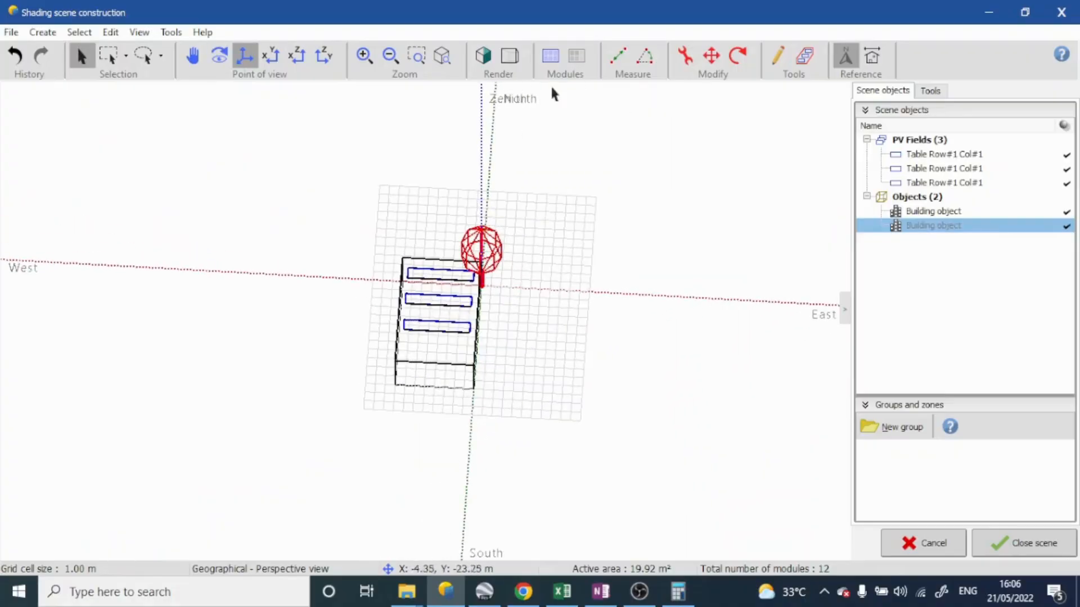
left_click(711, 57)
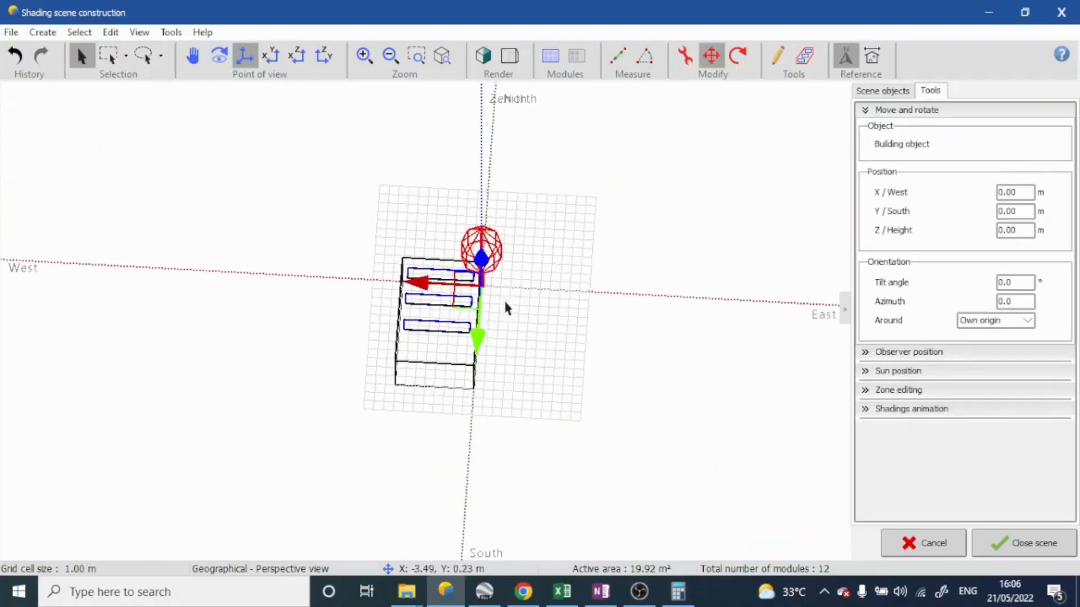
middle_click_drag(504, 299, 480, 384)
left_click_drag(482, 371, 437, 457)
middle_click_drag(436, 458, 629, 364)
scroll(473, 436, "up", 3)
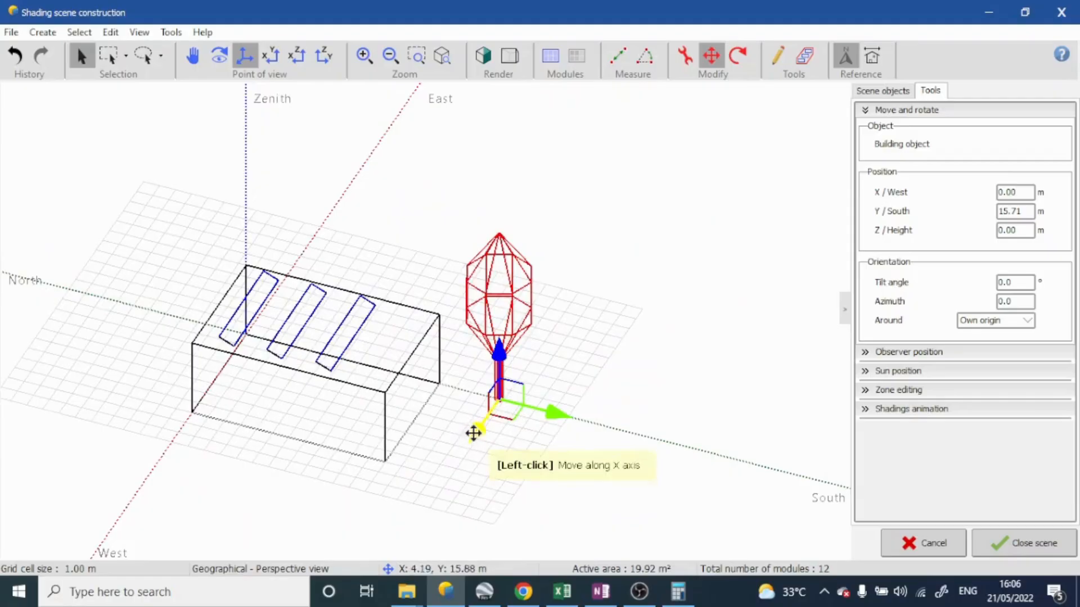
Adjust the tree's position to about -1.69 m west and 14.24 m south, near the building's corner
left_click_drag(474, 431, 468, 409)
left_click_drag(576, 398, 546, 382)
middle_click_drag(656, 343, 548, 376)
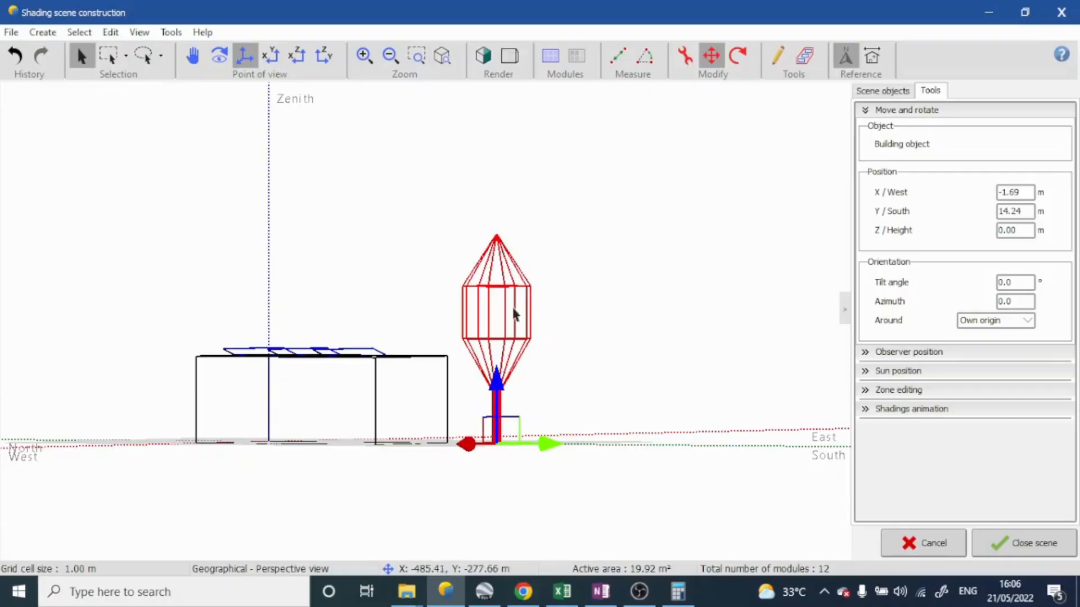
Duplicate the tree object in the shading scene and locate the copy
left_click(528, 354)
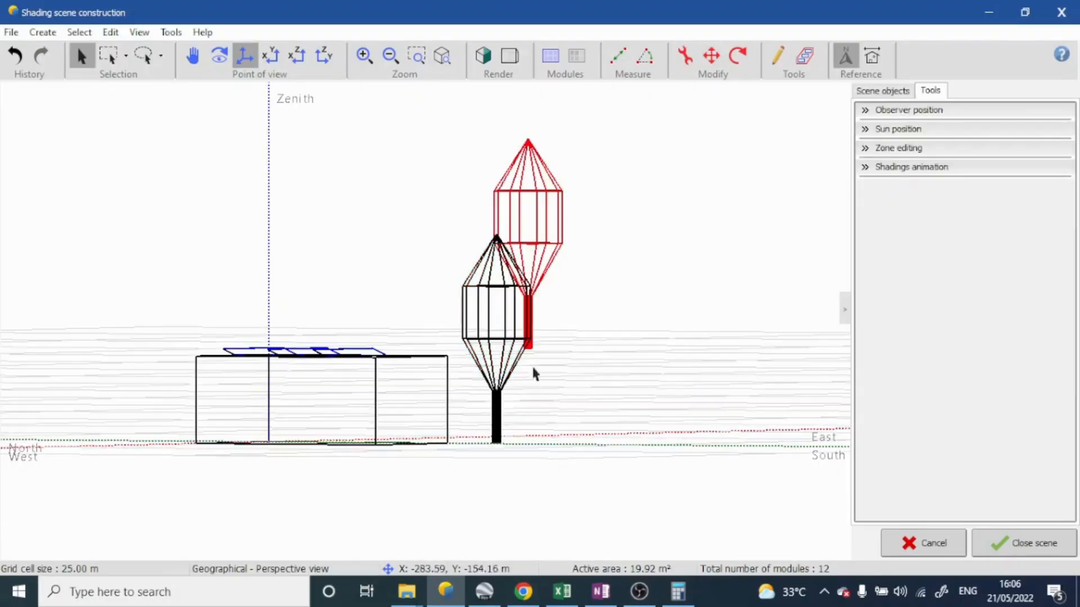
middle_click_drag(533, 371, 516, 446)
scroll(515, 441, "down", 10)
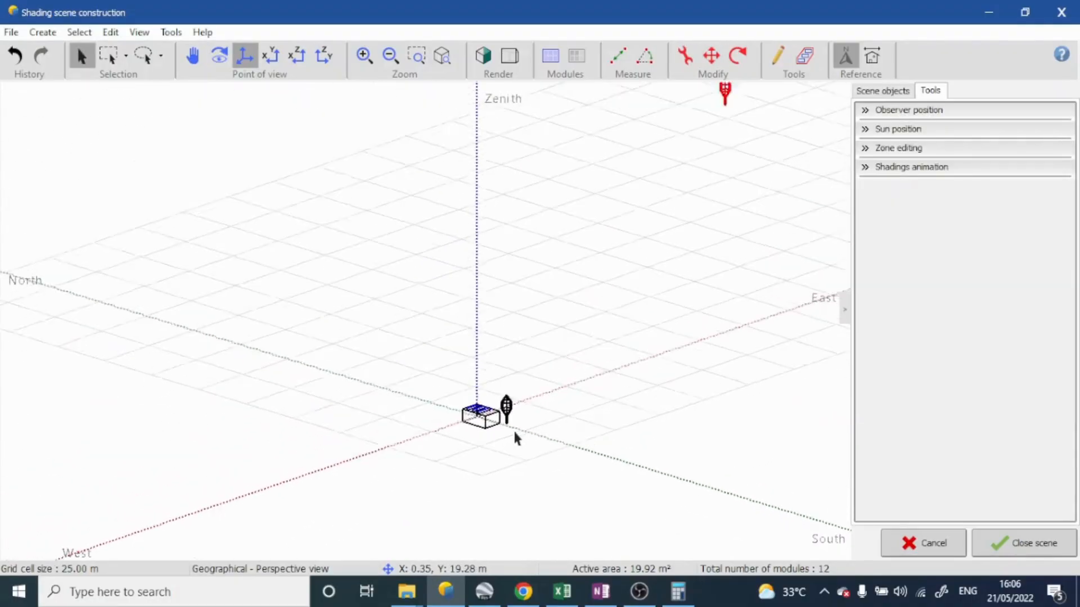
scroll(514, 439, "up", 4)
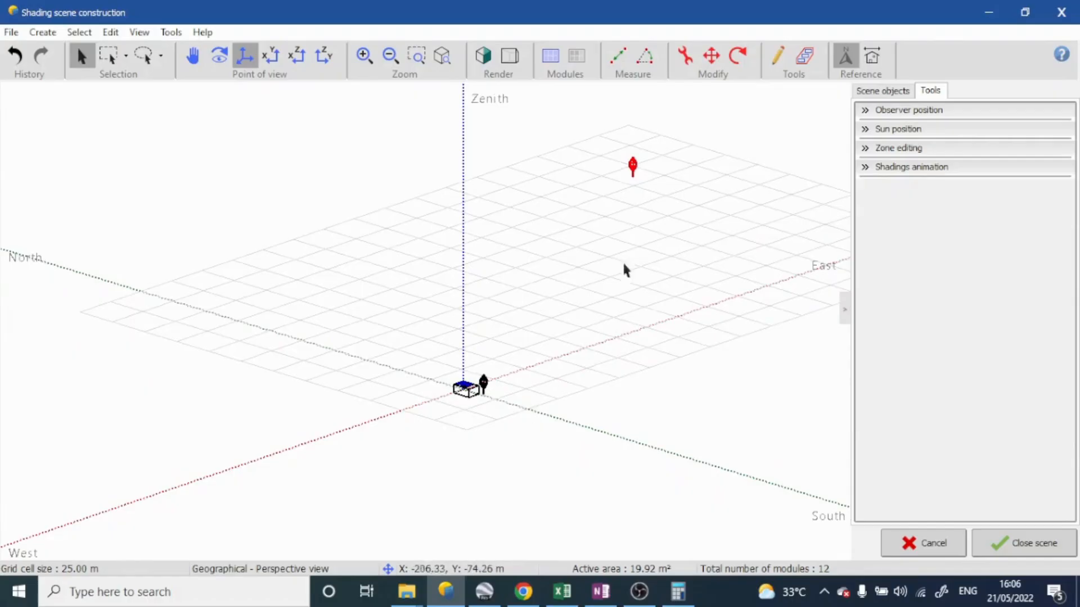
Start moving the copied tree toward the building, to about X -98.30 m and Y -186.22 m
left_click(707, 64)
left_click_drag(538, 233, 524, 252)
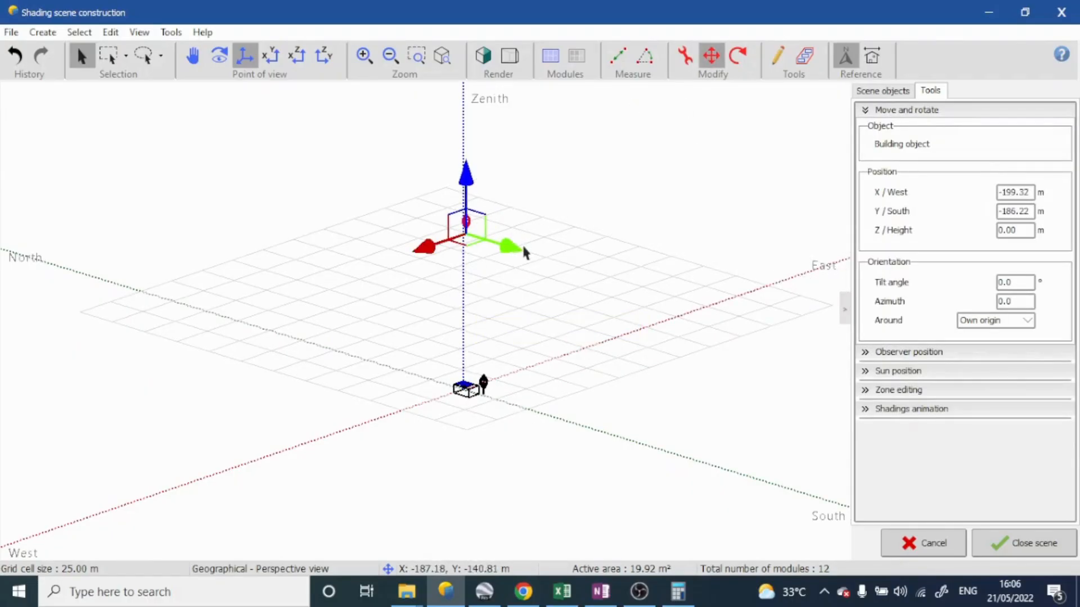
left_click_drag(414, 261, 343, 310)
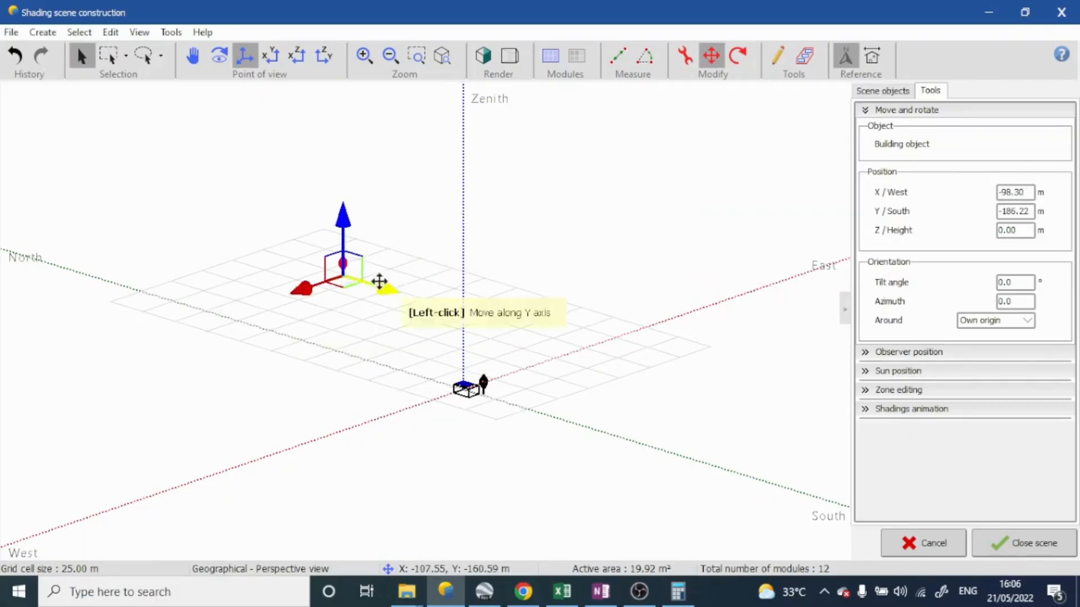
key("Escape")
left_click(343, 264)
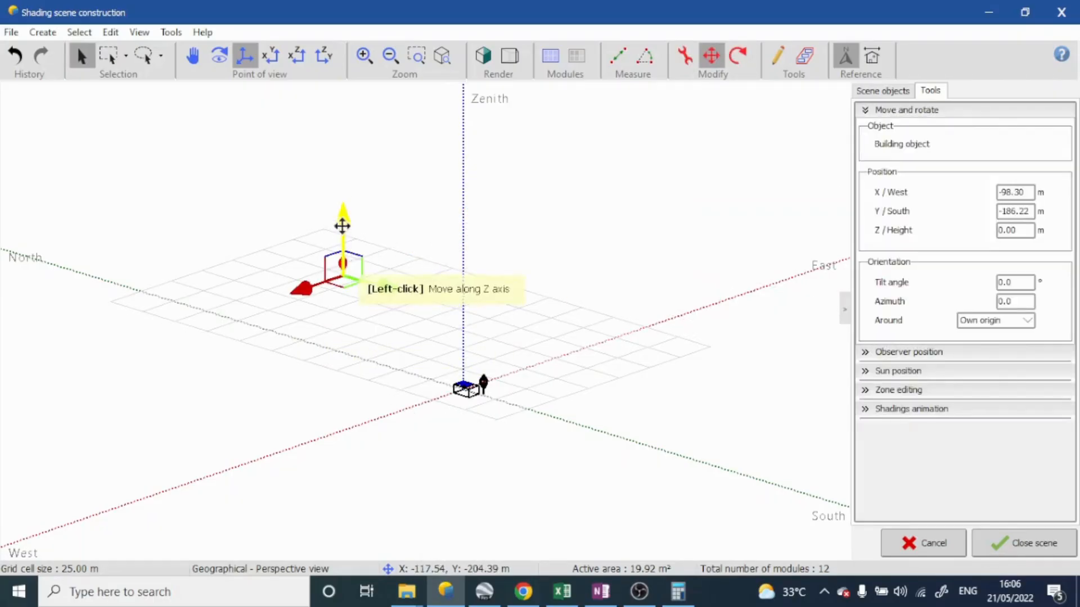
Try to bring the copied tree near the building at about X -33.09 m, Y -25.63 m and height -65.92 m
left_click_drag(342, 224, 345, 326)
right_click_drag(439, 440, 441, 484)
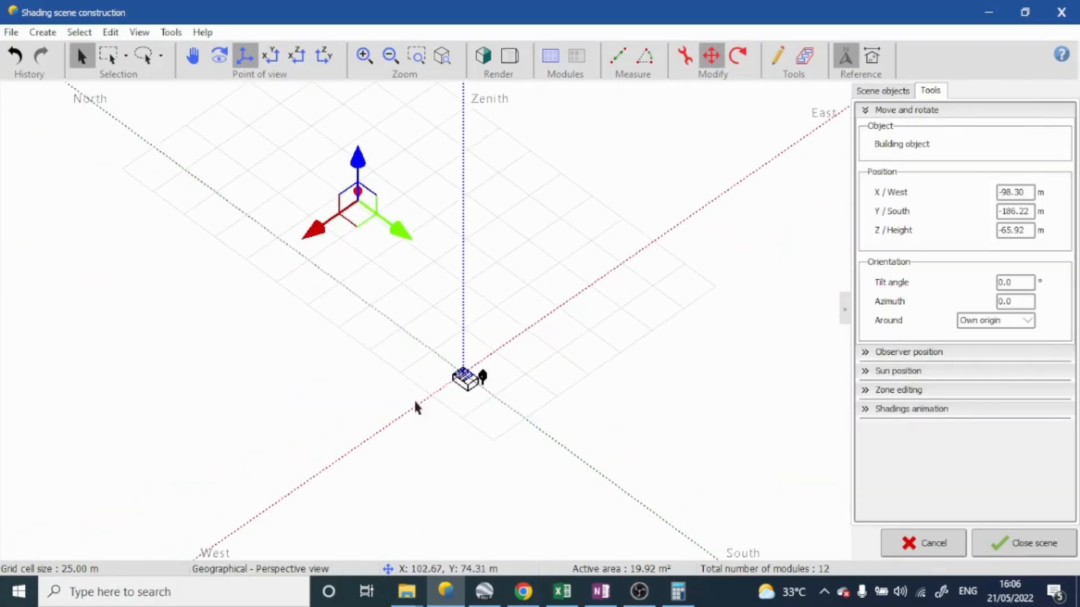
left_click_drag(395, 231, 432, 444)
scroll(460, 418, "up", 8)
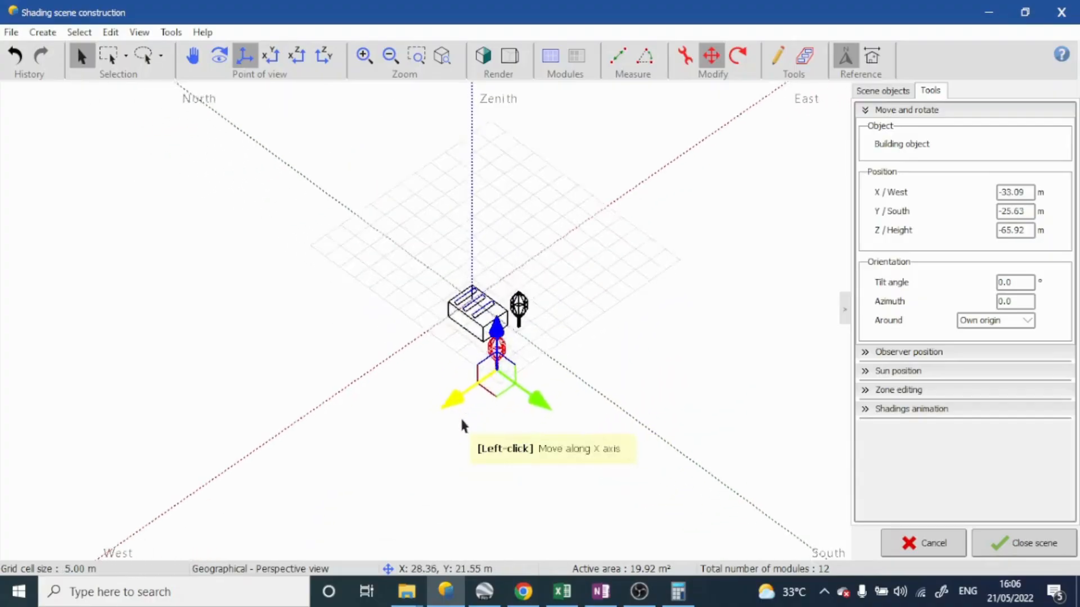
scroll(661, 260, "down", 4)
right_click_drag(660, 259, 677, 237)
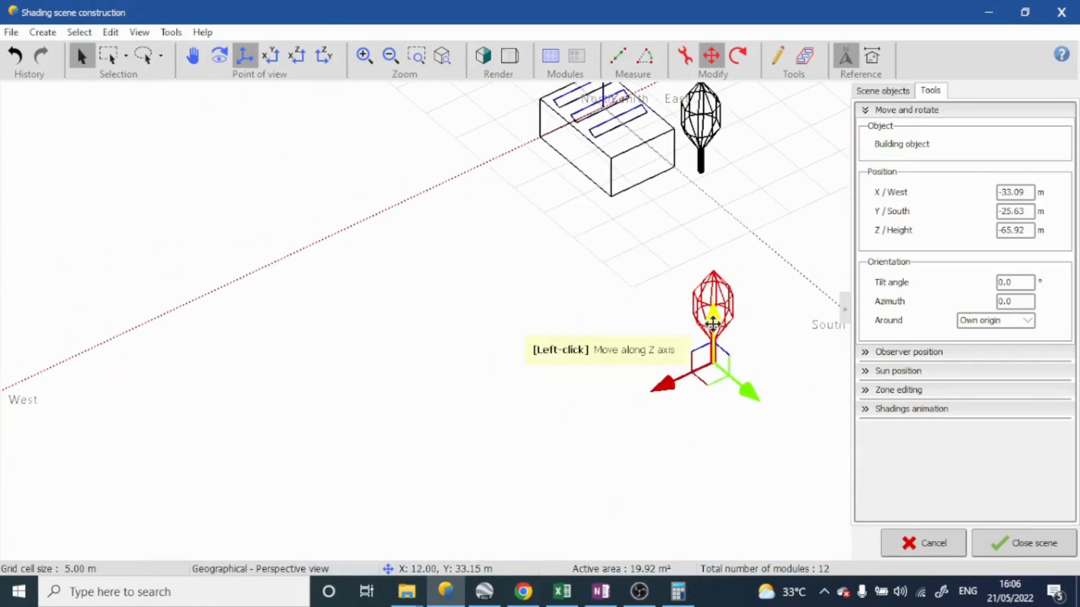
Try to reposition the copied tree at about X -83.91 m, Y -118.08 m and height -80.26 m
left_click_drag(709, 321, 702, 428)
right_click_drag(779, 434, 771, 390)
scroll(770, 384, "down", 4)
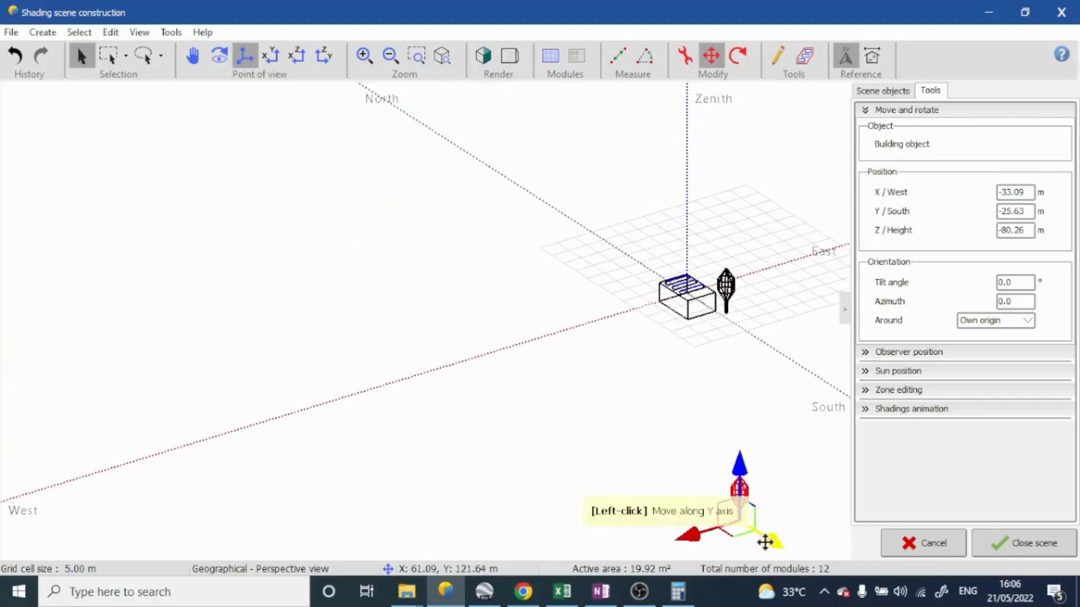
left_click_drag(765, 538, 645, 355)
right_click_drag(759, 328, 786, 360)
Using the front view, move the copied tree to about 8.05 m west and a height of -1.35 m
left_click(270, 56)
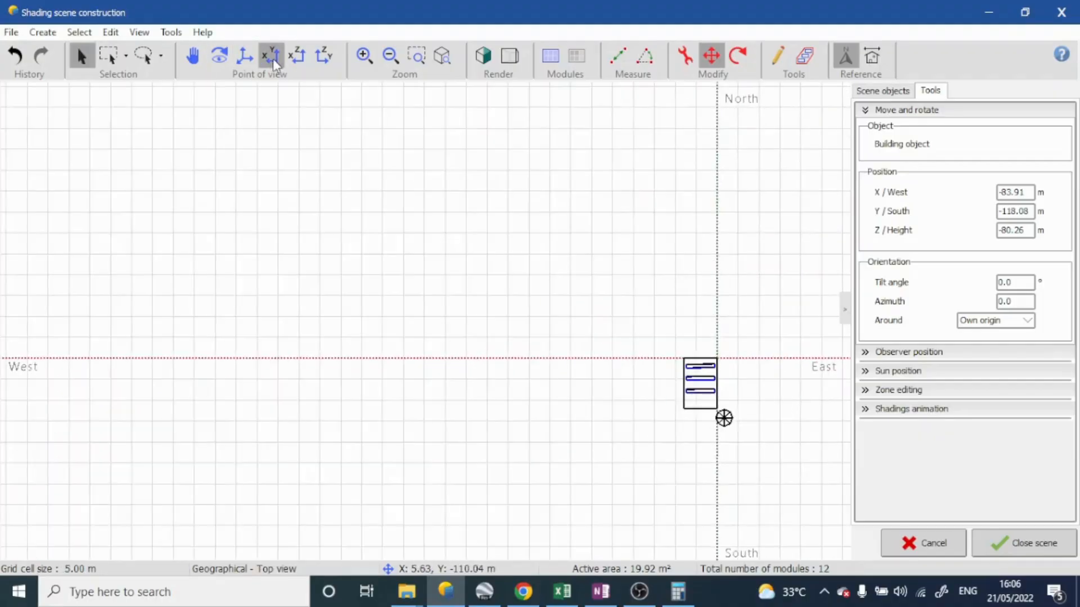
scroll(607, 289, "down", 4)
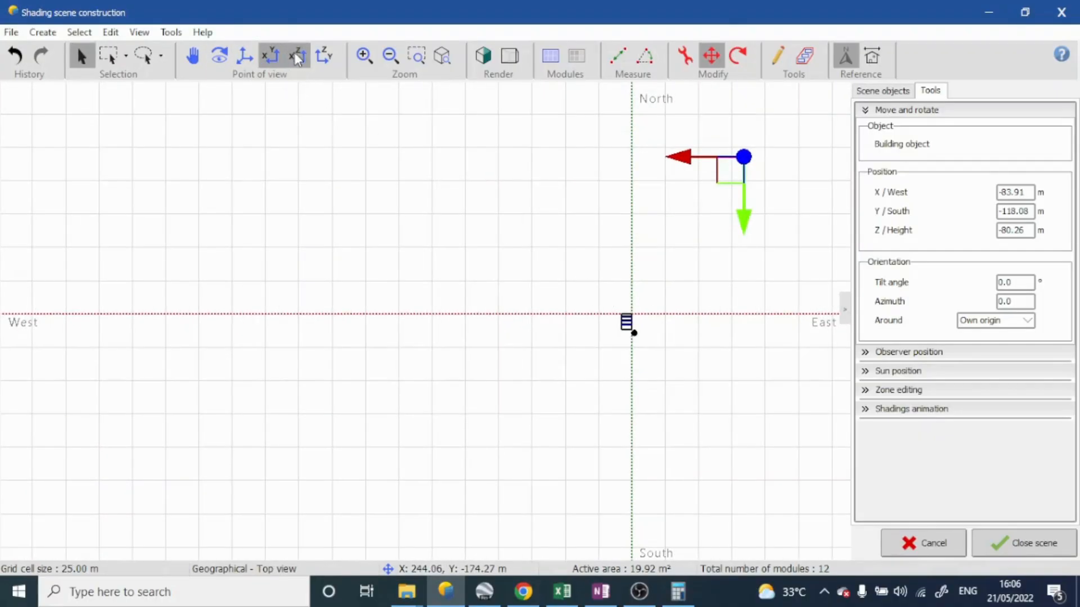
left_click(298, 57)
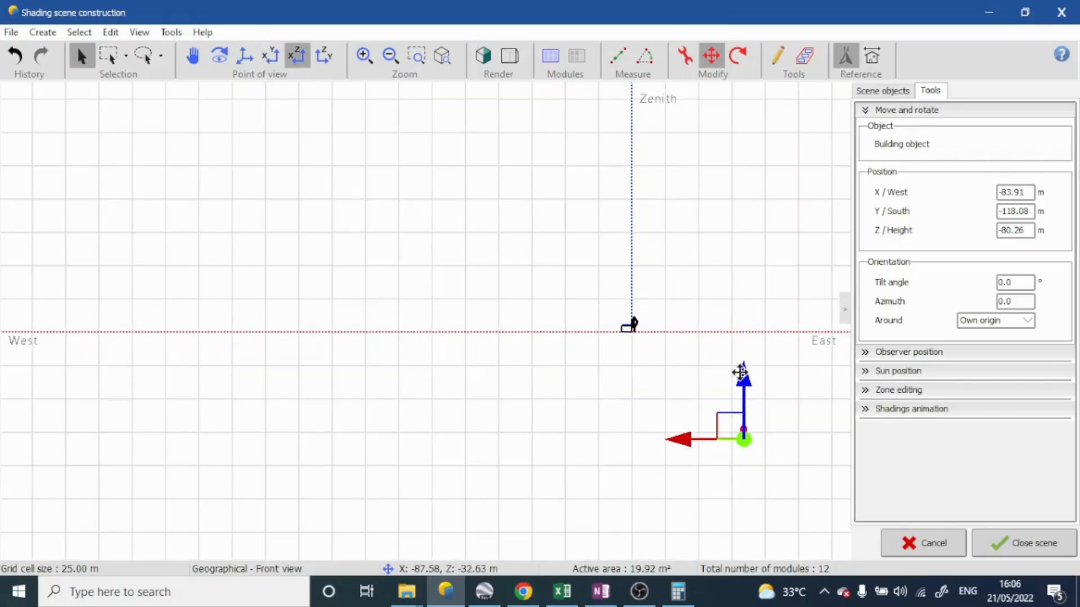
left_click_drag(740, 372, 745, 268)
left_click_drag(685, 335, 561, 330)
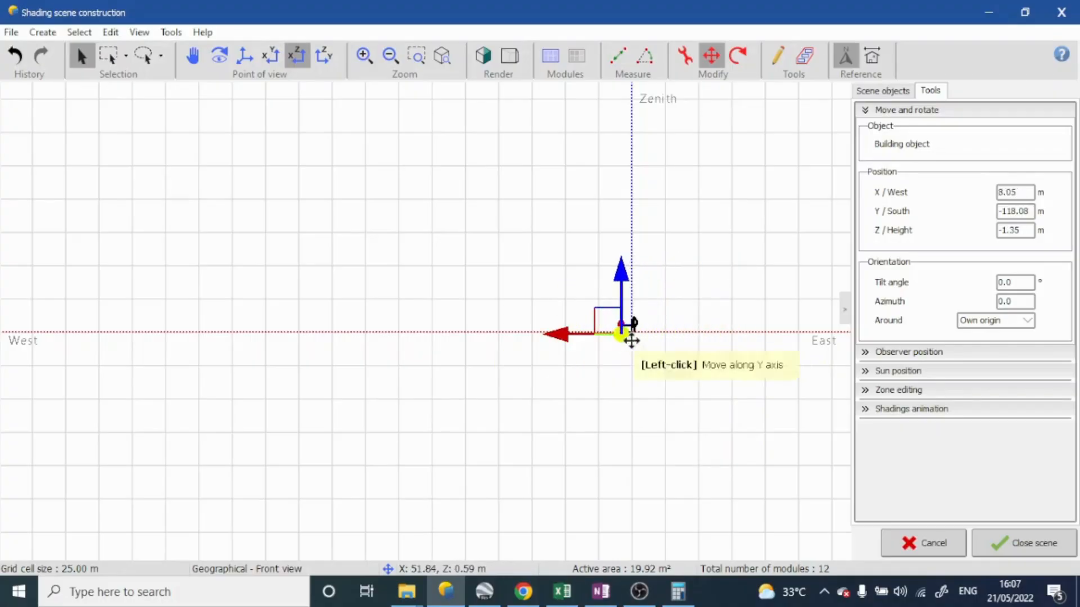
Using the left side view, move the copied tree to about 10.66 m along the south axis
middle_click_drag(632, 341, 654, 430)
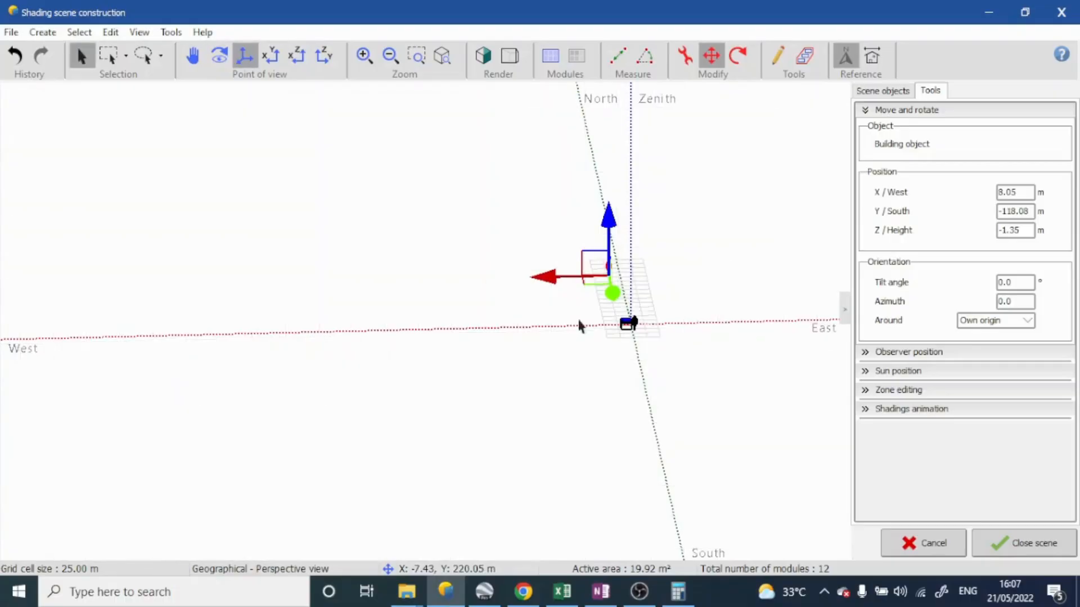
left_click(335, 61)
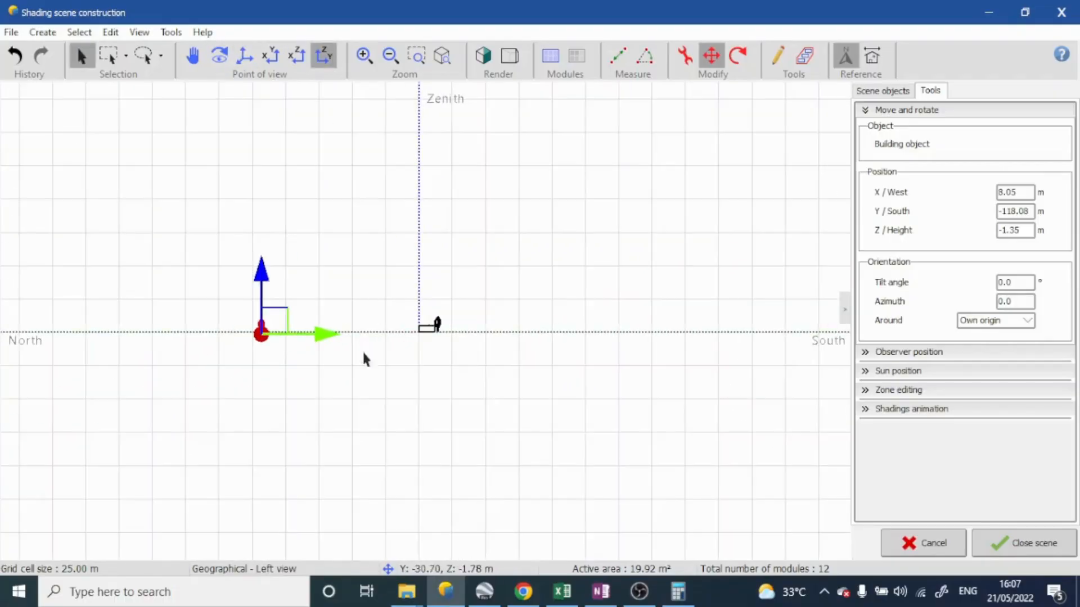
left_click_drag(325, 335, 492, 332)
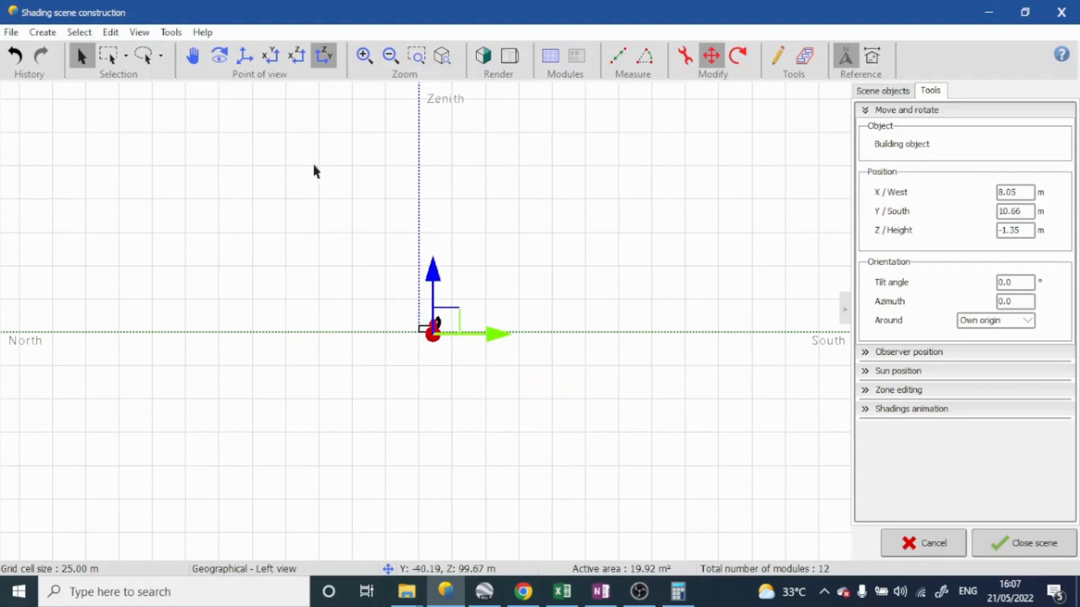
In the perspective view, shift the copied tree west to about 10.50 m, clear of the building
left_click(245, 56)
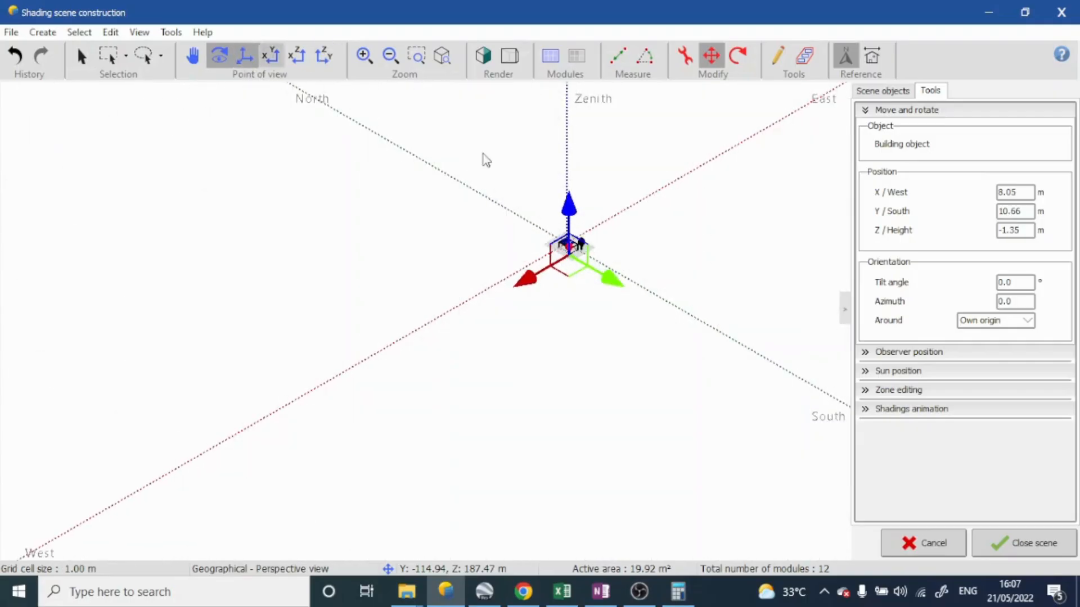
scroll(632, 236, "up", 4)
scroll(349, 346, "up", 3)
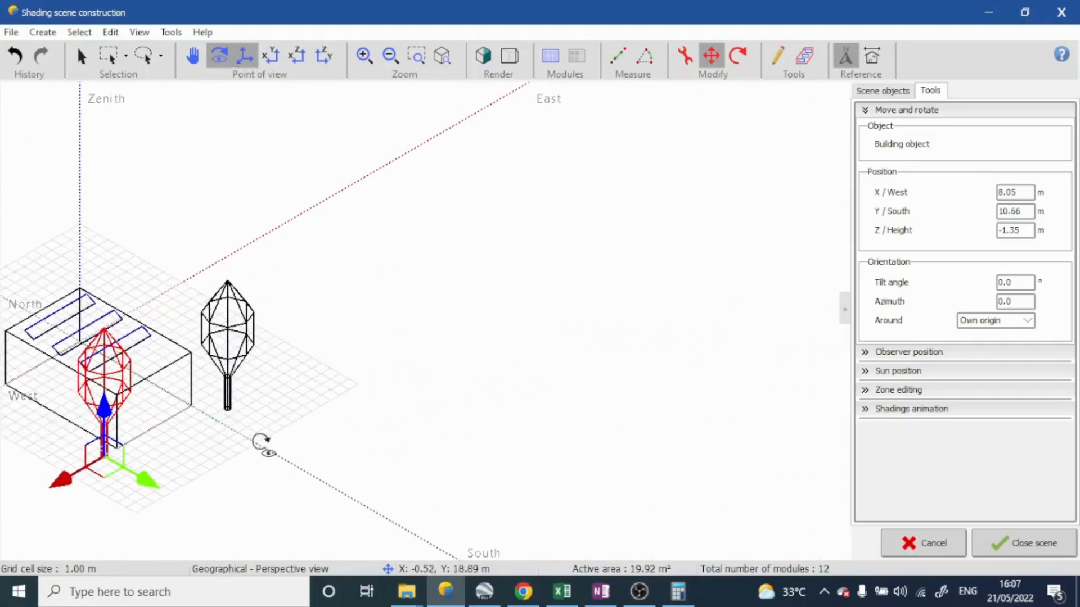
mouse_move(264, 444)
left_mouse_down()
mouse_move(293, 434)
mouse_move(267, 446)
left_mouse_up()
left_click(192, 56)
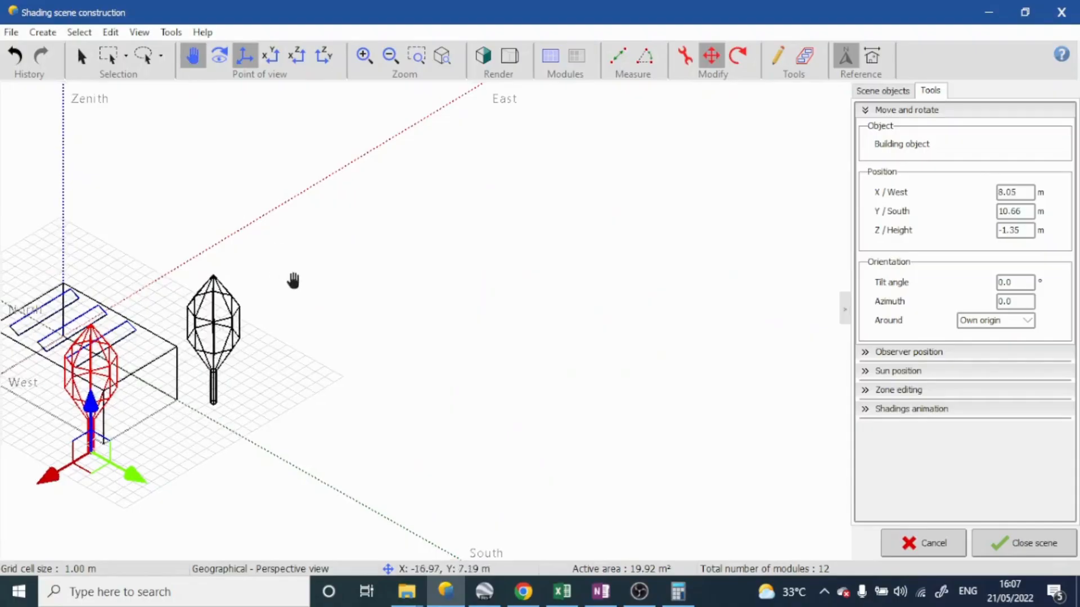
left_click_drag(291, 280, 544, 255)
scroll(399, 366, "up", 8)
scroll(393, 378, "down", 5)
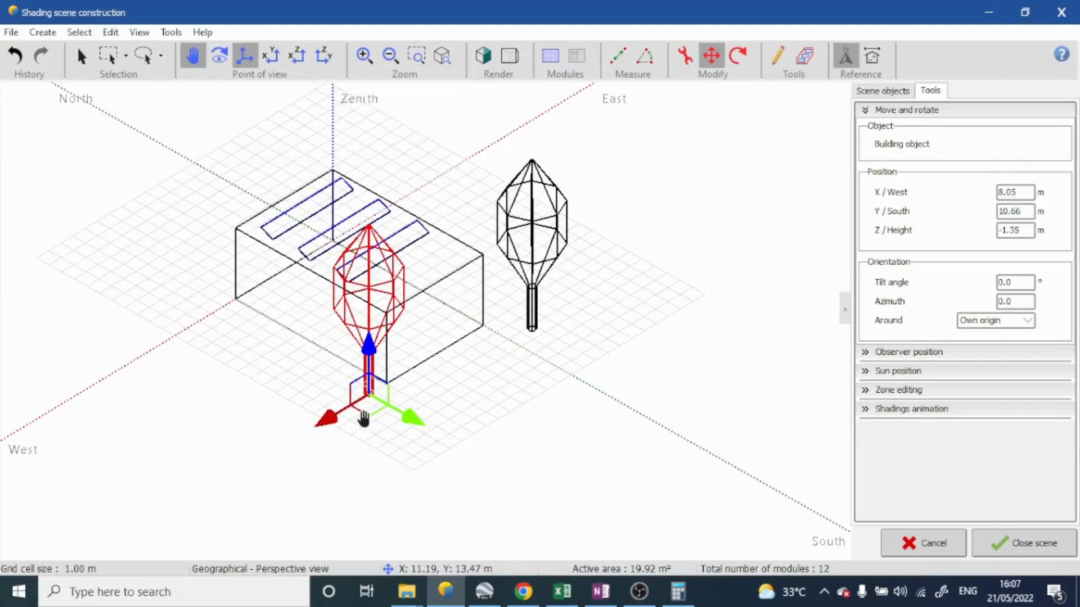
left_click_drag(330, 420, 298, 441)
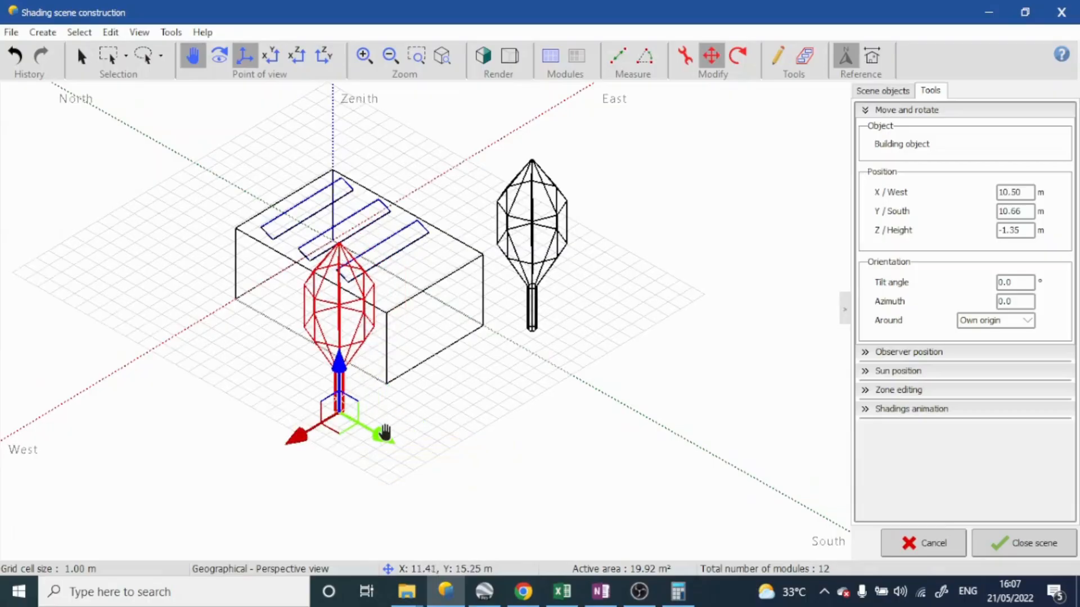
Using the top view, shift the copied tree south to about 11.68 m, beside the building's southwest corner
middle_click_drag(406, 374, 388, 416)
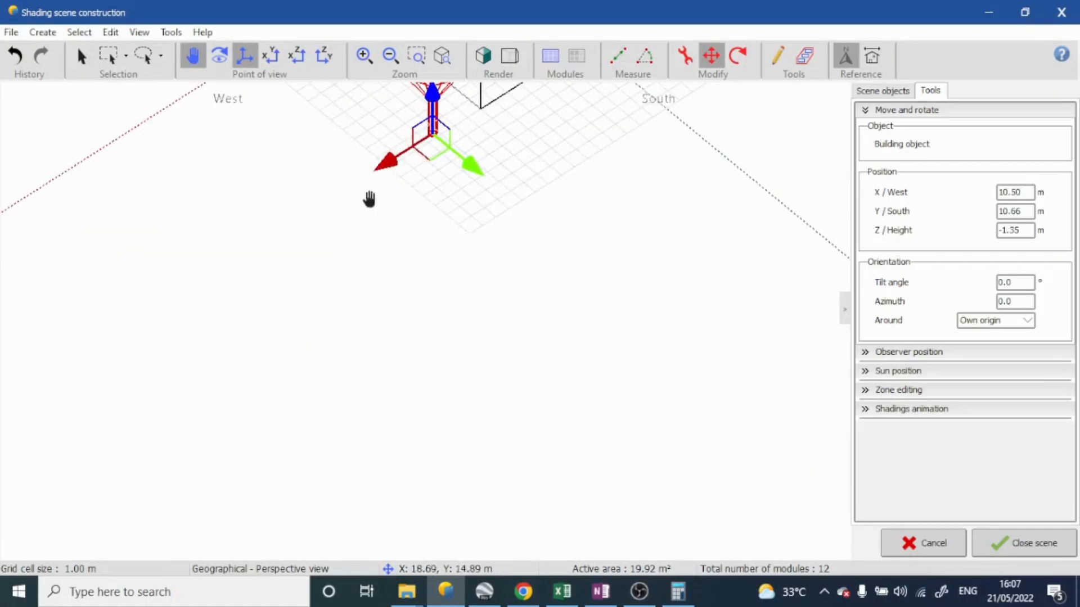
left_click(275, 53)
scroll(433, 207, "down", 5)
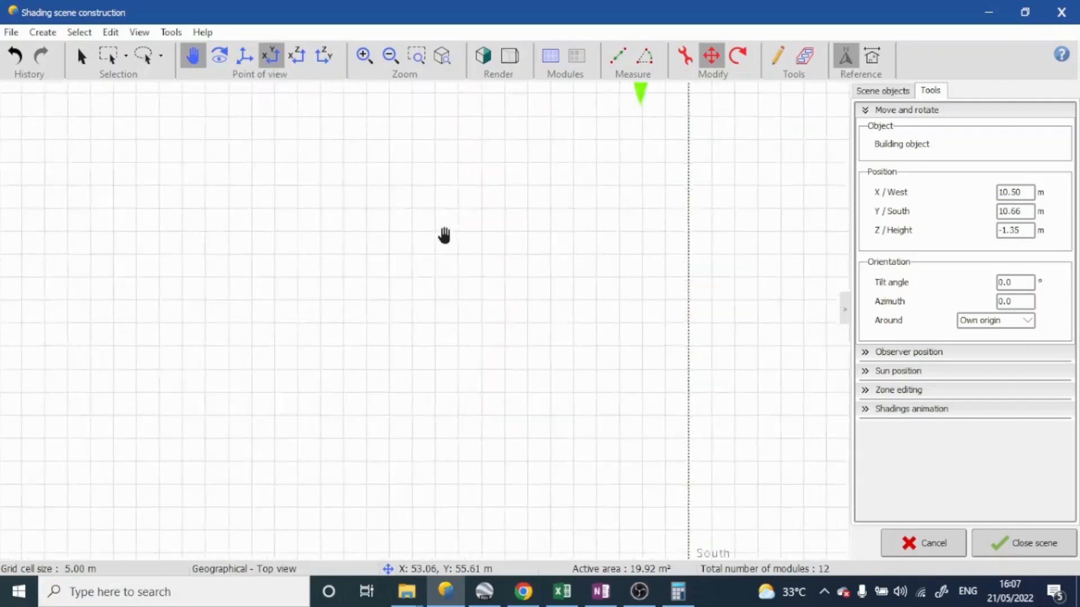
scroll(511, 183, "up", 5)
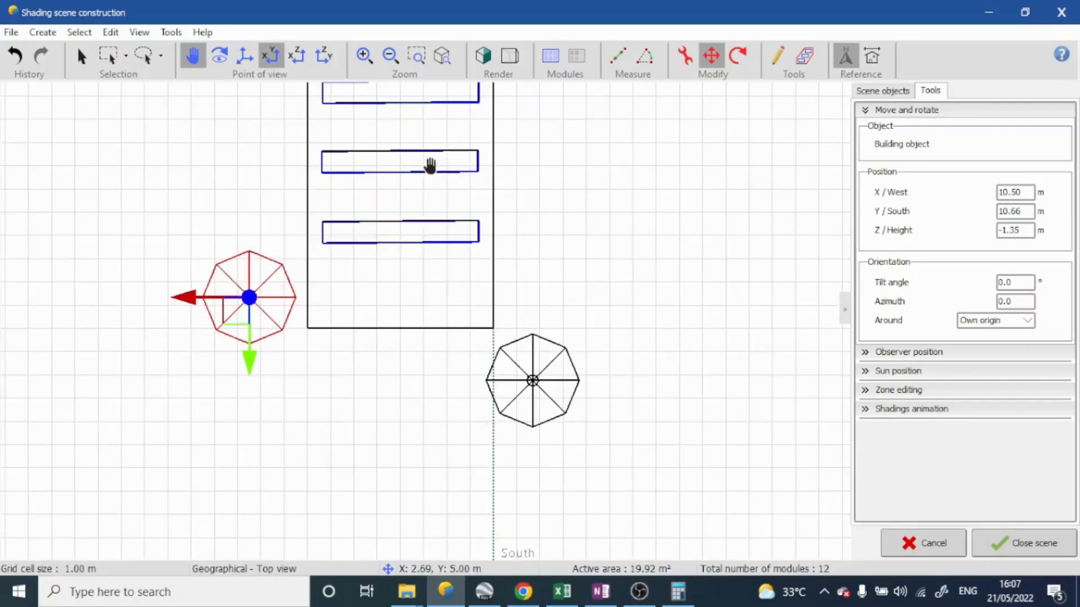
scroll(425, 290, "down", 1)
scroll(470, 366, "up", 2)
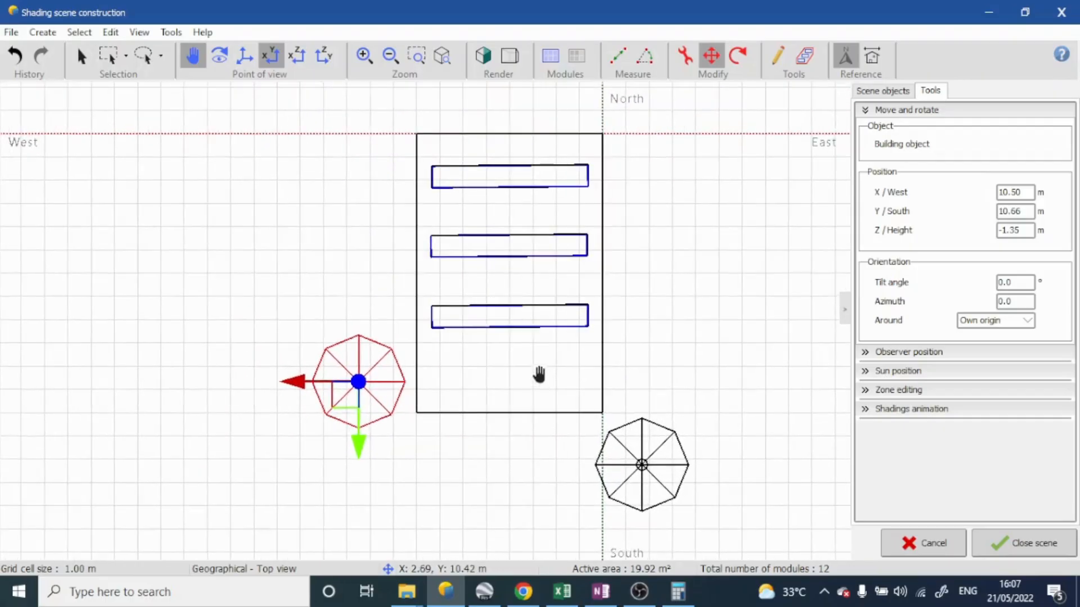
scroll(525, 352, "down", 2)
left_click_drag(422, 424, 422, 447)
Show the scene in perspective with realistic coloured rendering to view both trees beside the building
middle_click_drag(508, 467, 518, 397)
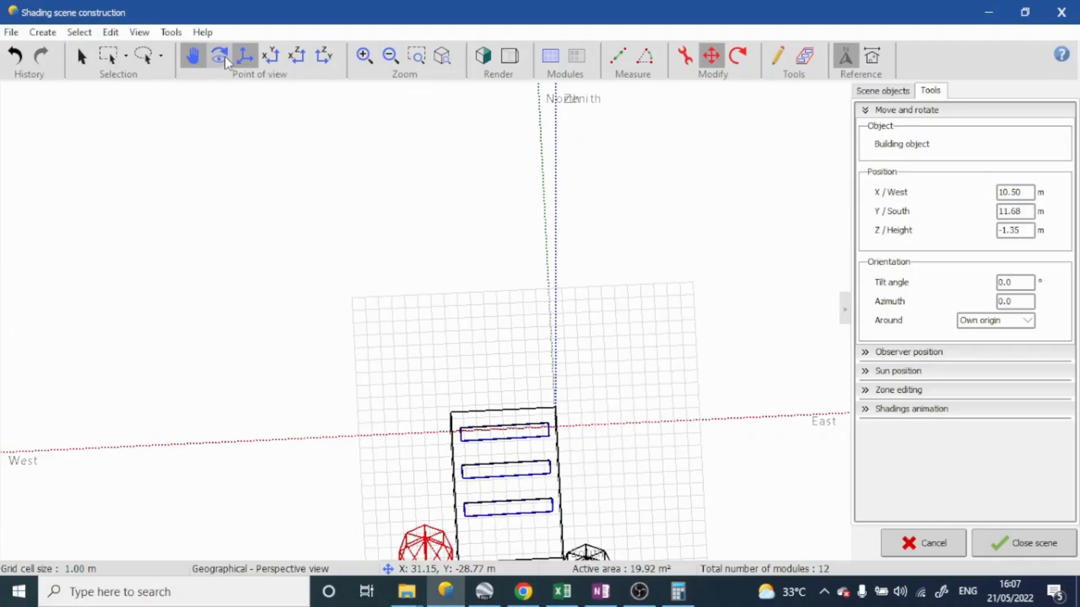
left_click_drag(445, 241, 625, 163)
left_click(487, 63)
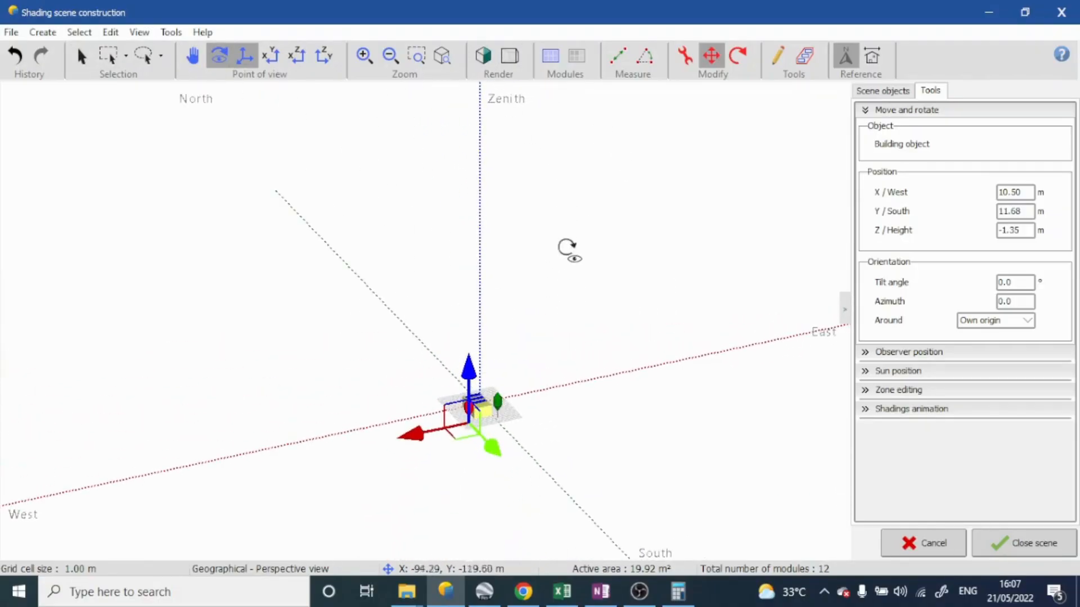
left_click_drag(563, 293, 513, 378)
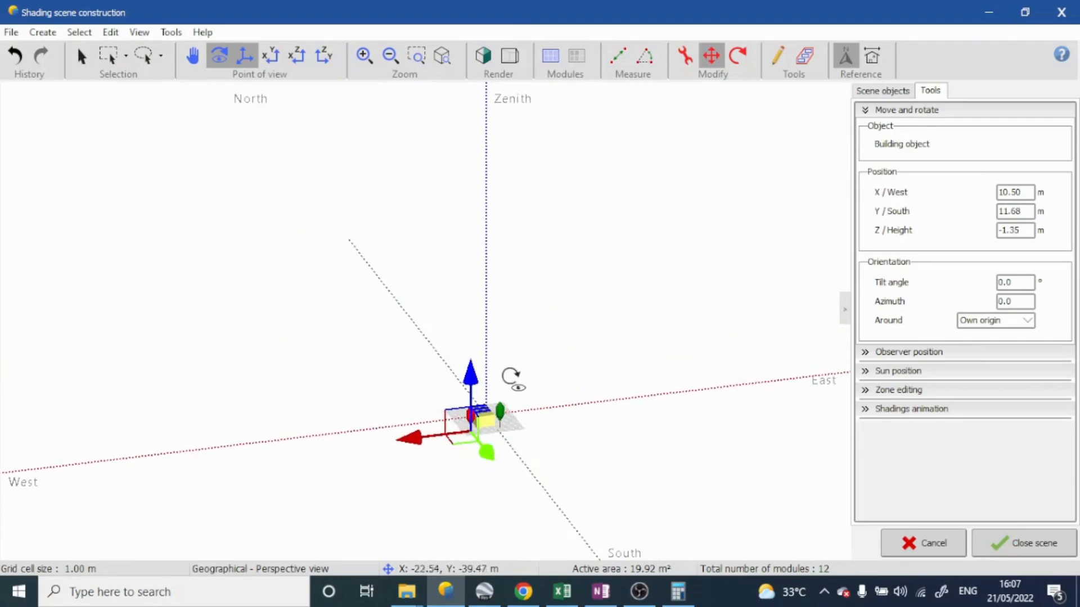
Switch the scene to wireframe rendering, view it from above, and close it to return to the near shadings definition
left_click(487, 63)
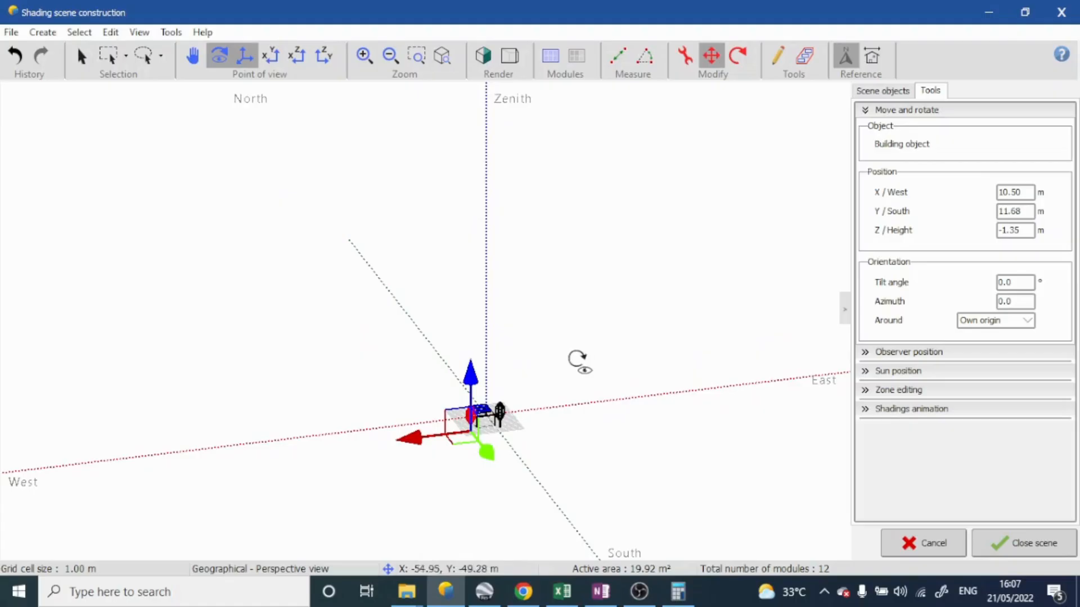
left_click_drag(530, 431, 535, 533)
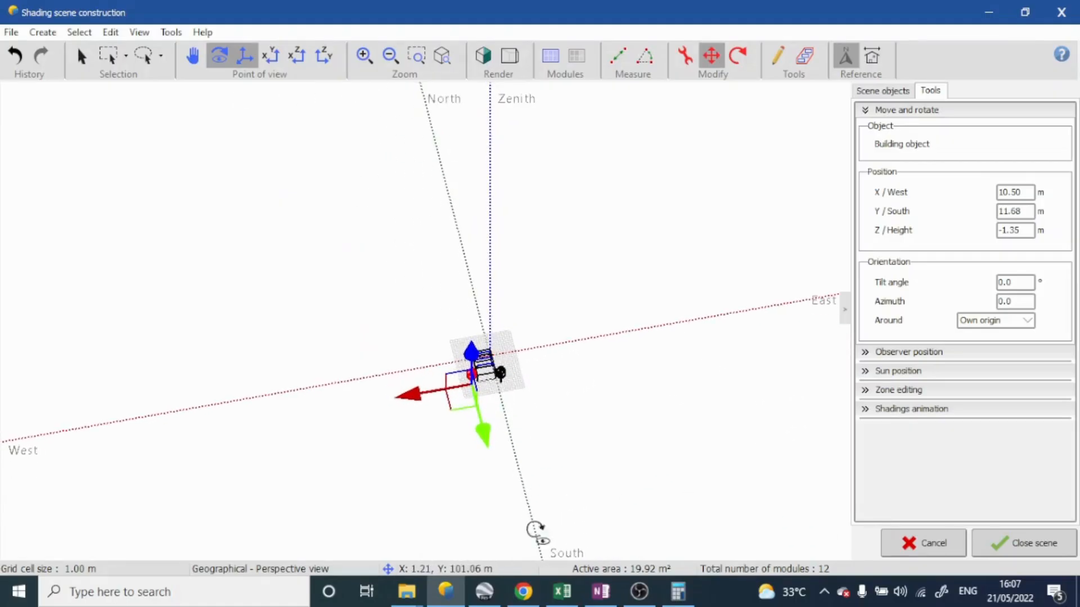
scroll(511, 366, "up", 5)
scroll(481, 360, "up", 3)
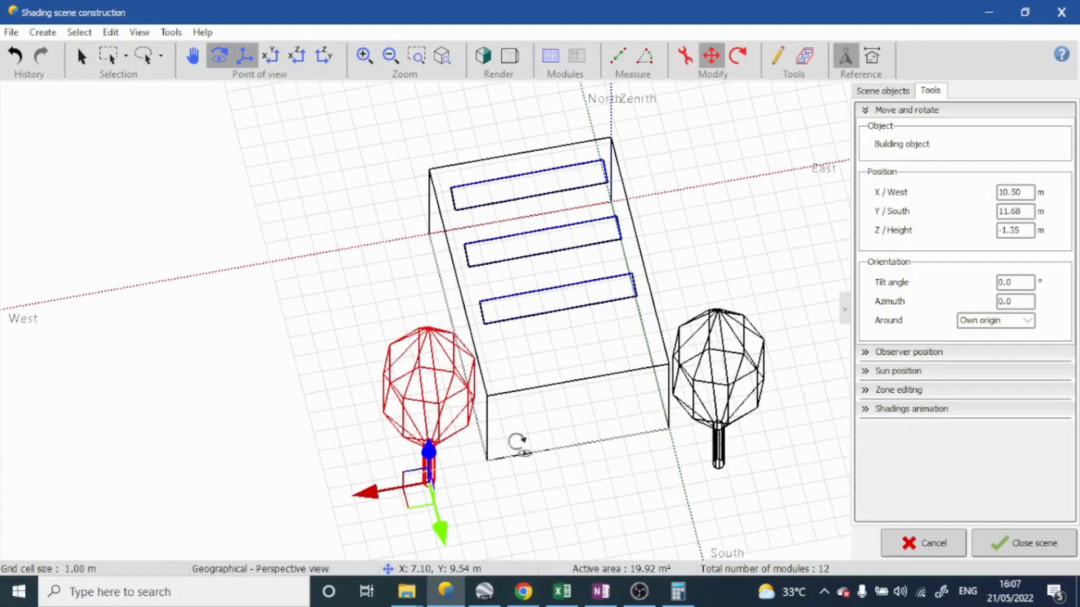
left_click(992, 545)
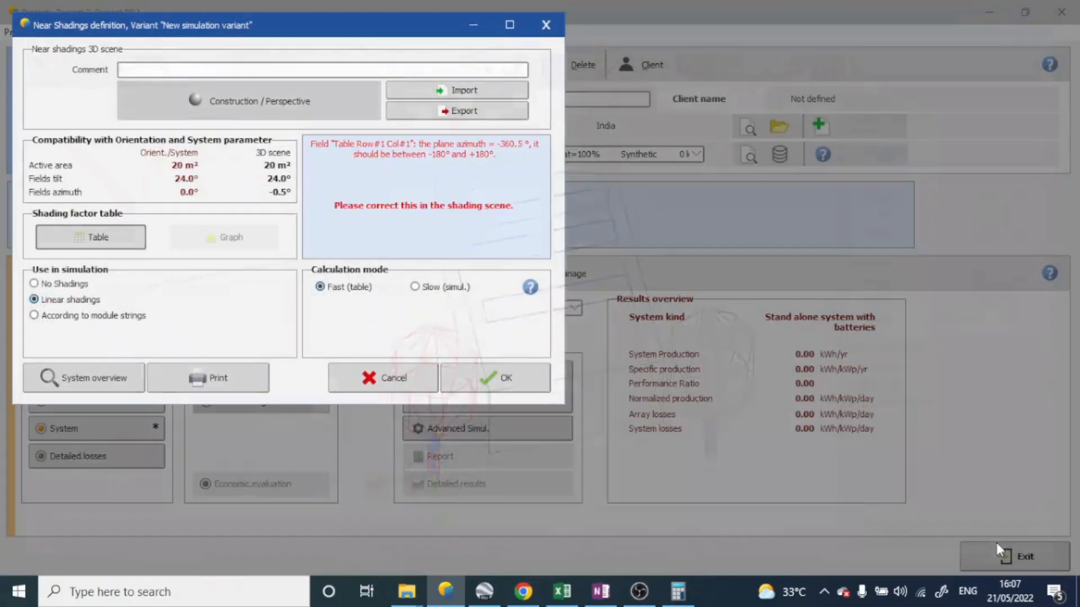
Reopen the 3D shading scene with realistic coloured rendering and view the building, PV tables and trees from above
left_click(245, 116)
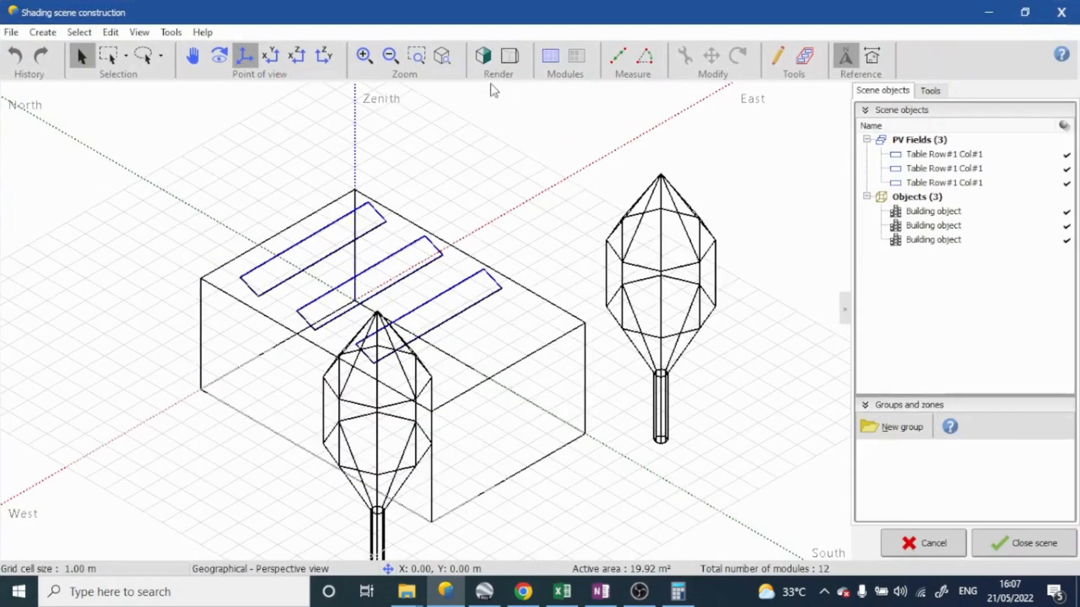
left_click(485, 57)
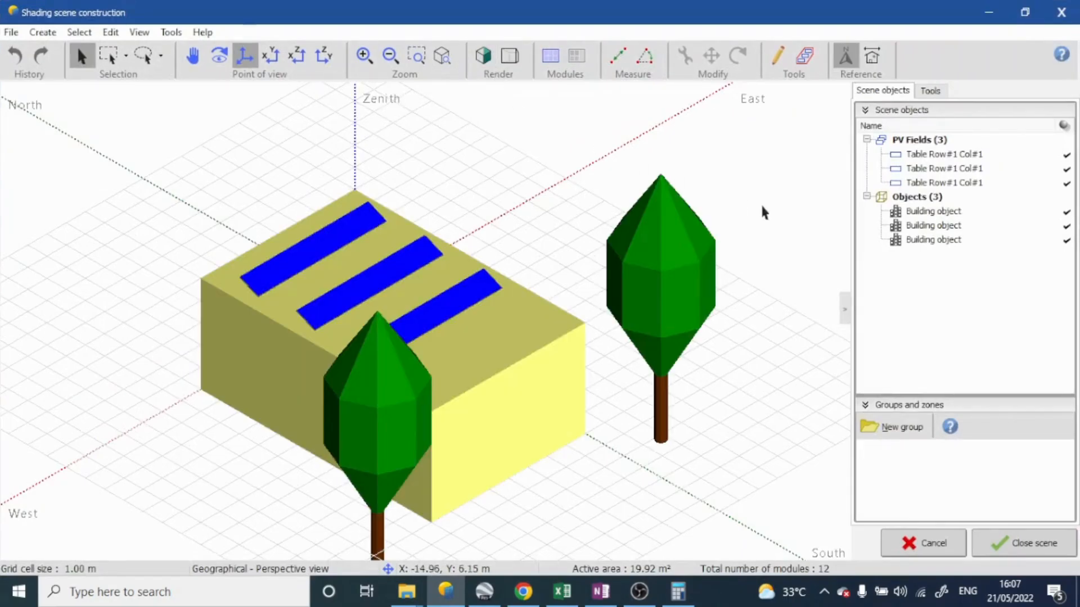
scroll(766, 214, "down", 5)
middle_click_drag(774, 268, 625, 251)
middle_click_drag(405, 202, 571, 246)
scroll(550, 159, "up", 5)
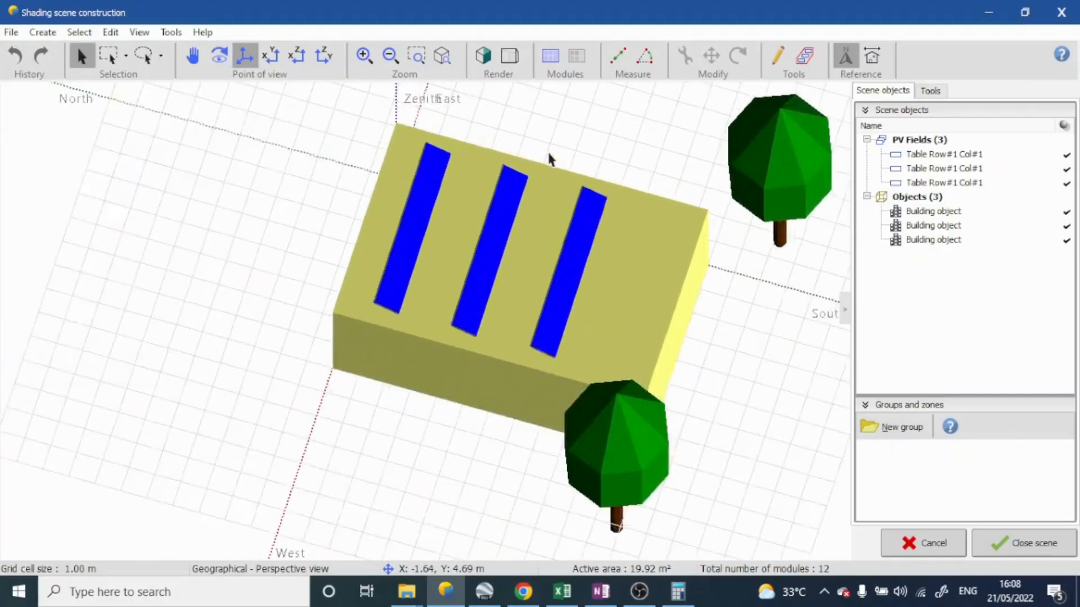
Examine the roof tables and both trees from the east and southwest sides, and close the shading scene
scroll(550, 159, "up", 3)
middle_click_drag(573, 308, 136, 312)
scroll(430, 256, "down", 6)
middle_click_drag(550, 291, 574, 181)
key("Escape")
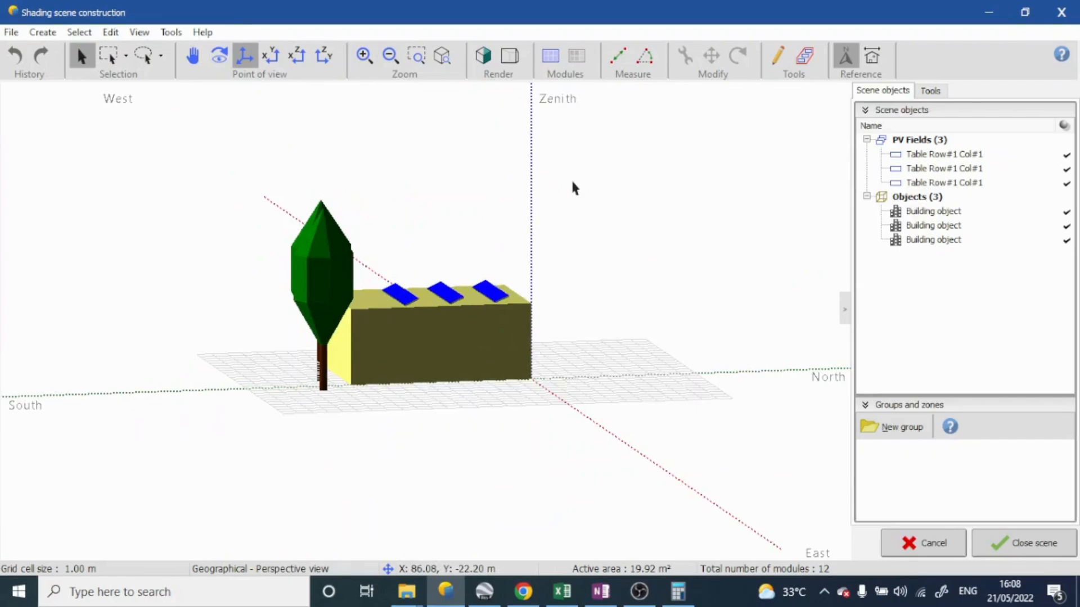
scroll(452, 242, "down", 5)
middle_click_drag(452, 242, 515, 191)
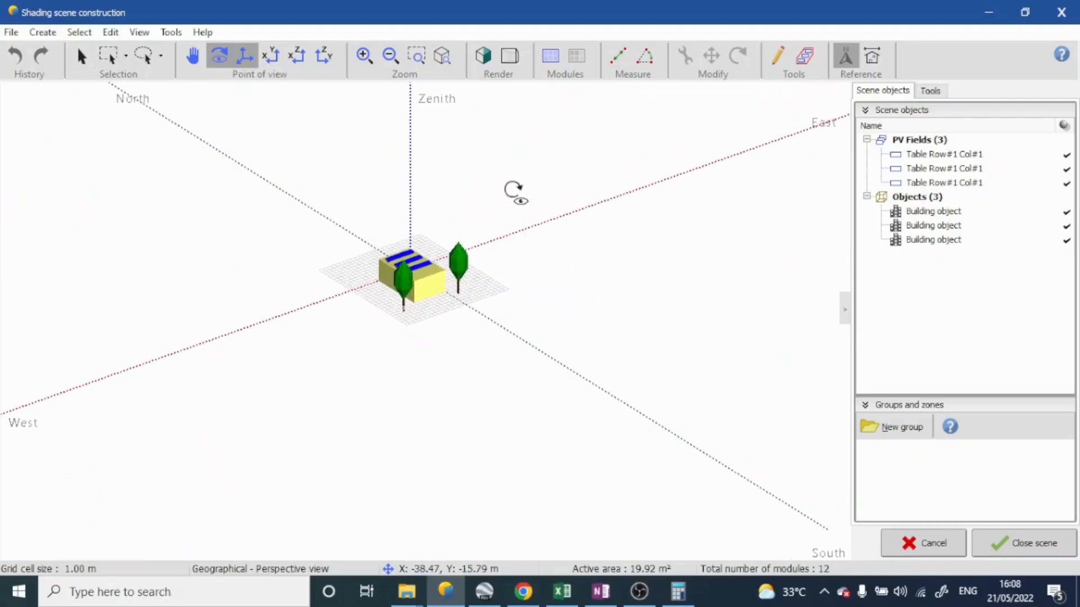
scroll(400, 329, "up", 5)
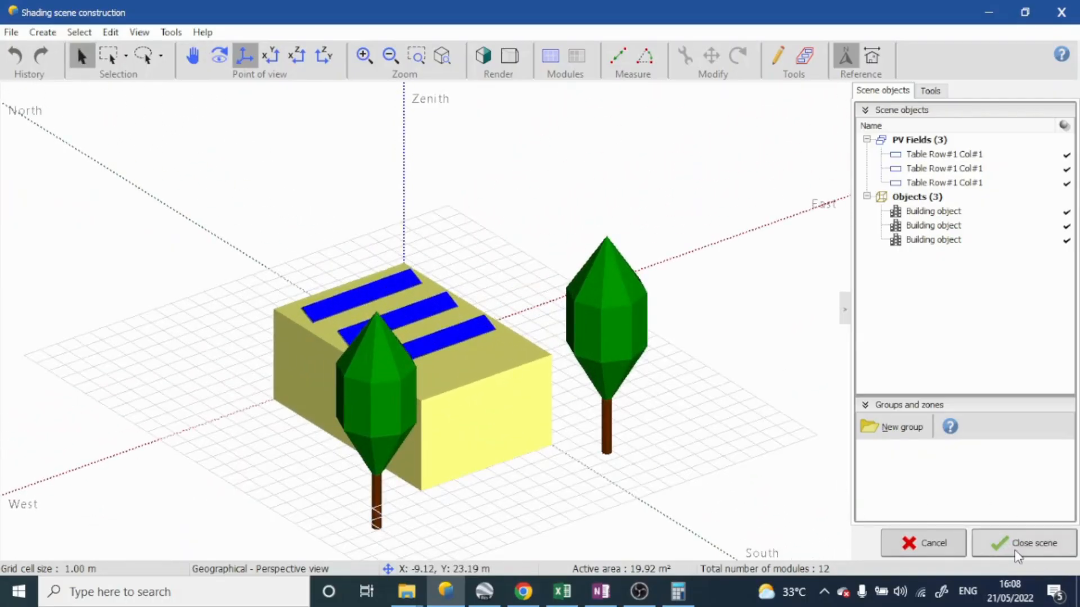
left_click(1018, 555)
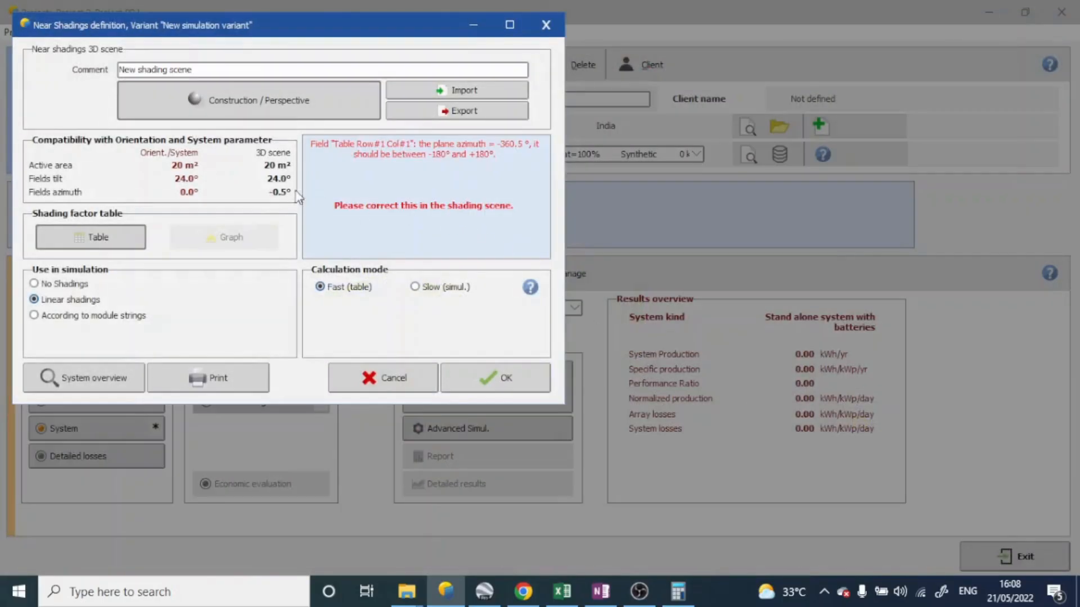
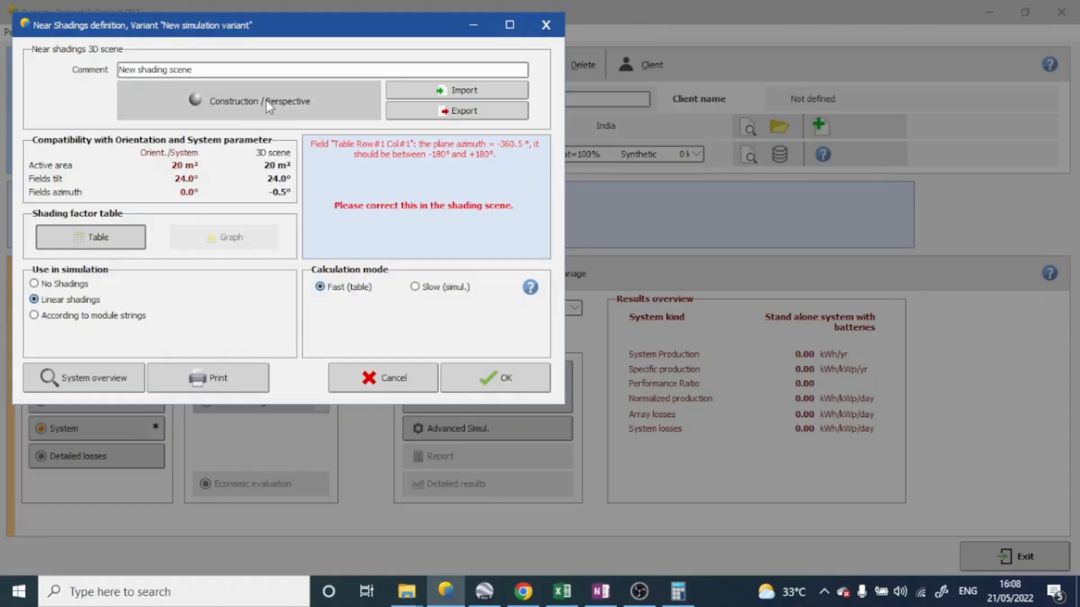
Reopen the 3D shading scene and view the building, PV tables and trees from the west side
left_click(298, 105)
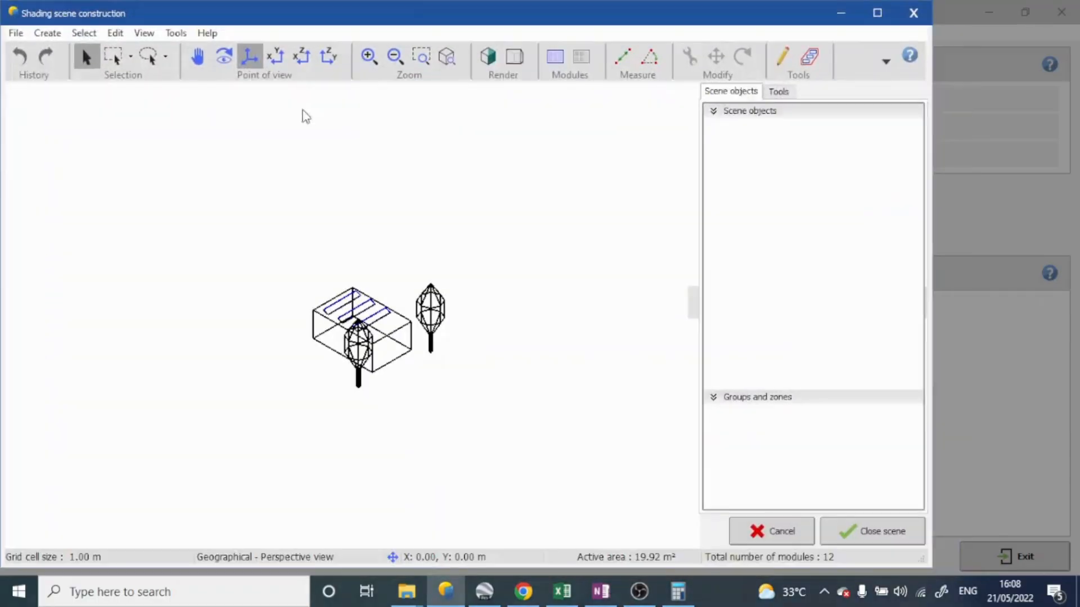
scroll(438, 337, "down", 10)
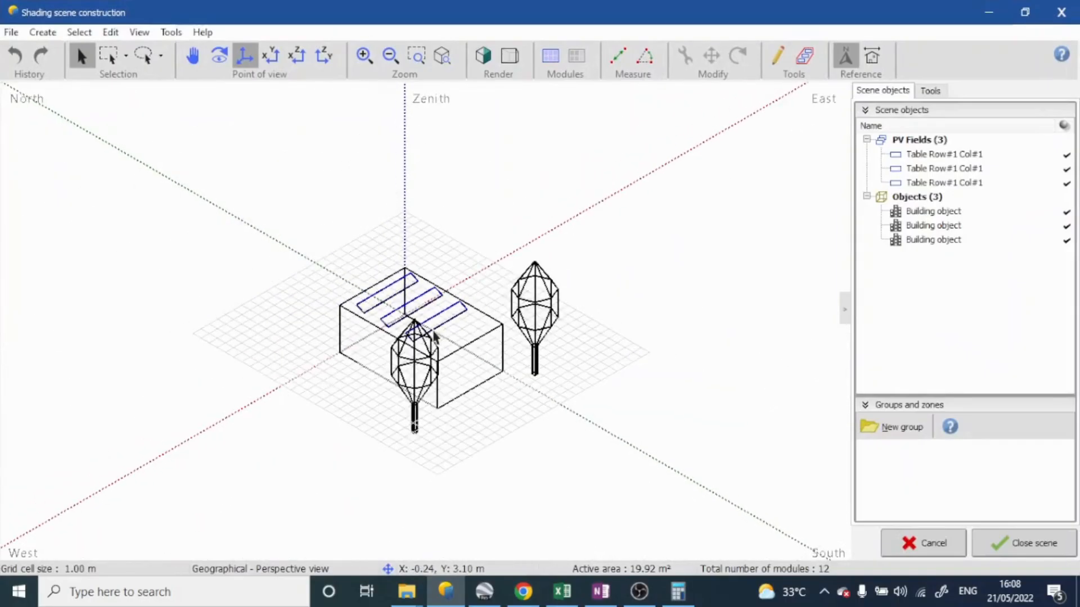
scroll(438, 338, "up", 10)
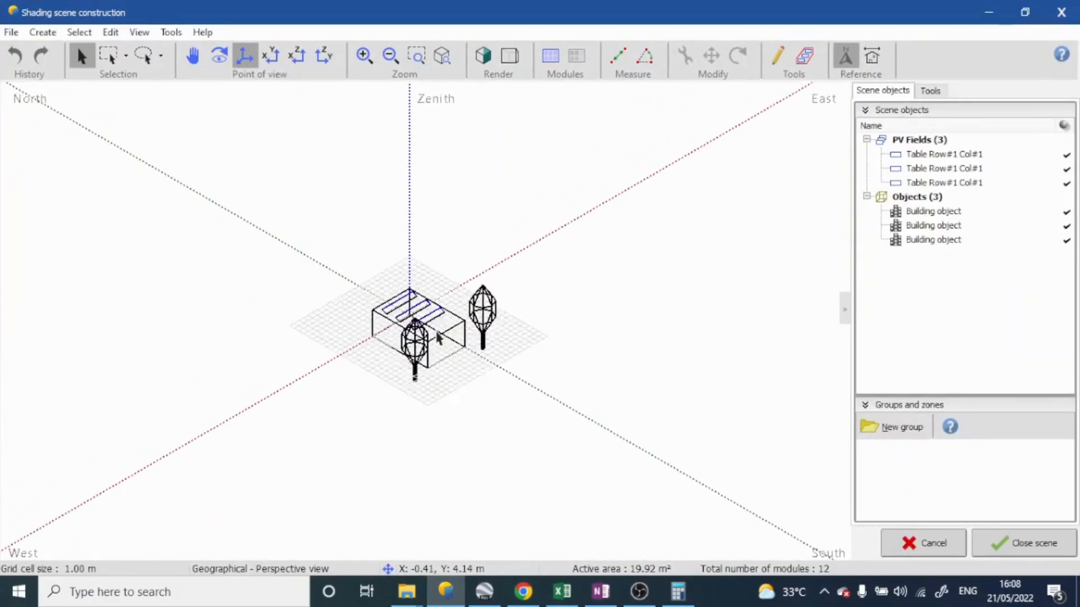
scroll(438, 337, "down", 4)
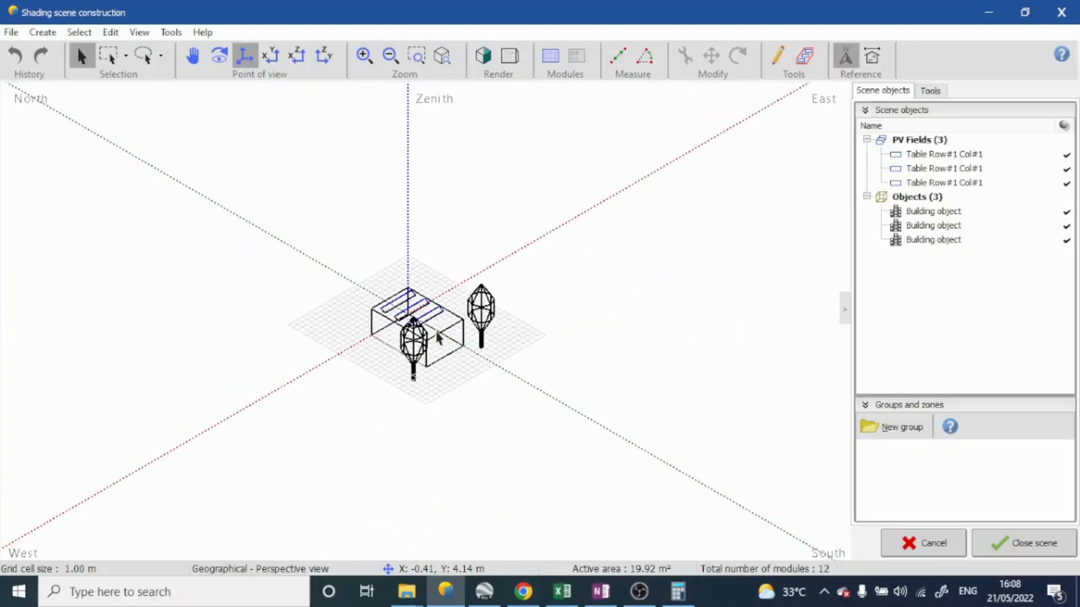
scroll(438, 337, "up", 7)
middle_click_drag(469, 322, 603, 271)
scroll(603, 270, "down", 2)
Set the southernmost PV table's origin to Right lower corner and its azimuth to 0°, and close the table definition
left_click(426, 309)
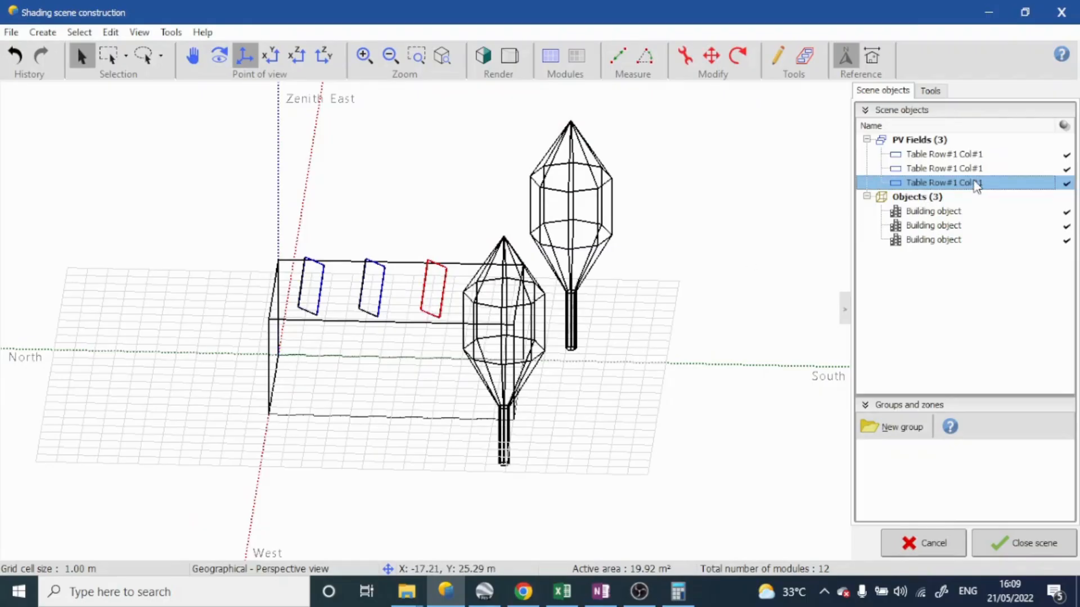
double_click(995, 185)
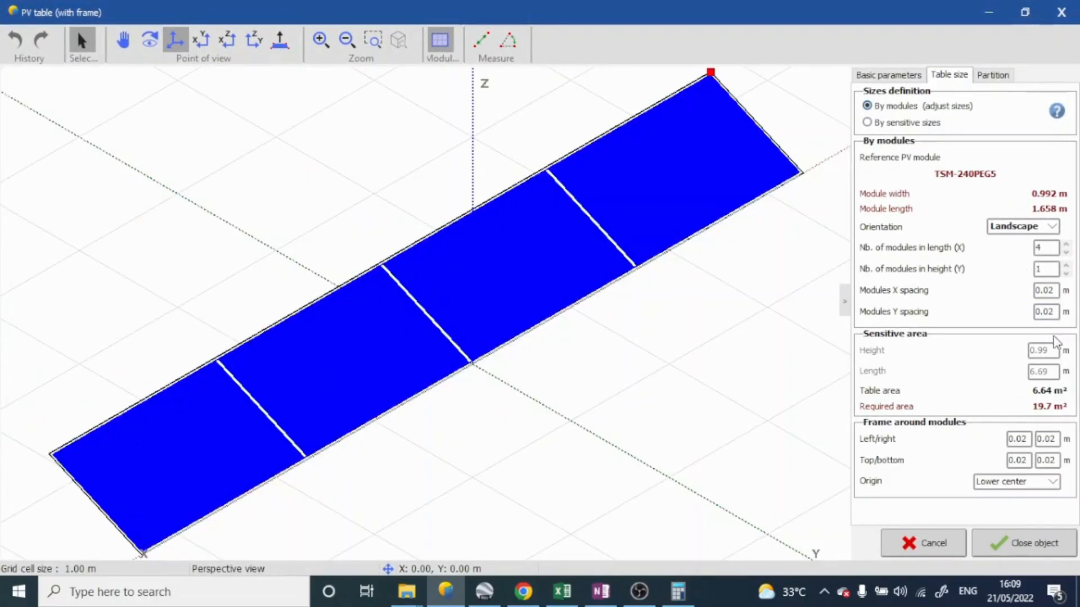
scroll(1039, 482, "down", 2)
scroll(1039, 482, "down", 1)
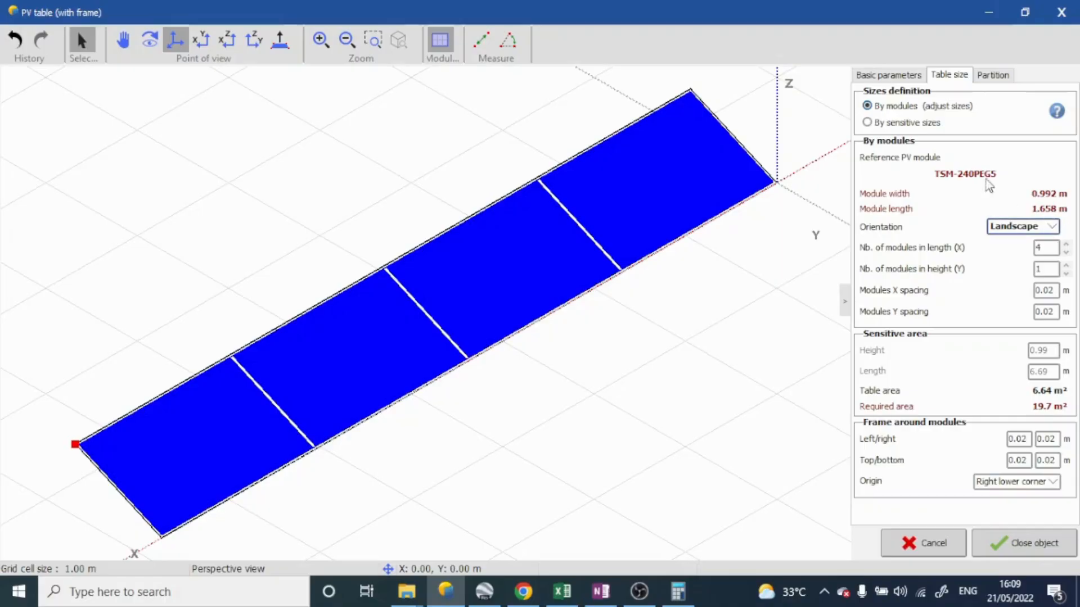
left_click(888, 75)
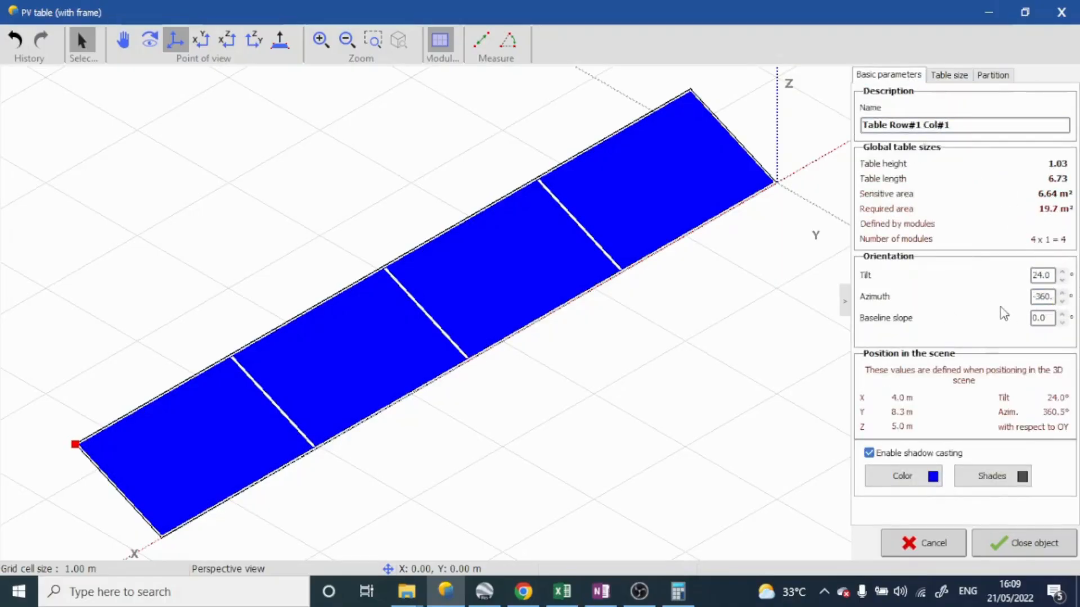
left_click(1042, 302)
left_click_drag(1032, 297, 1078, 299)
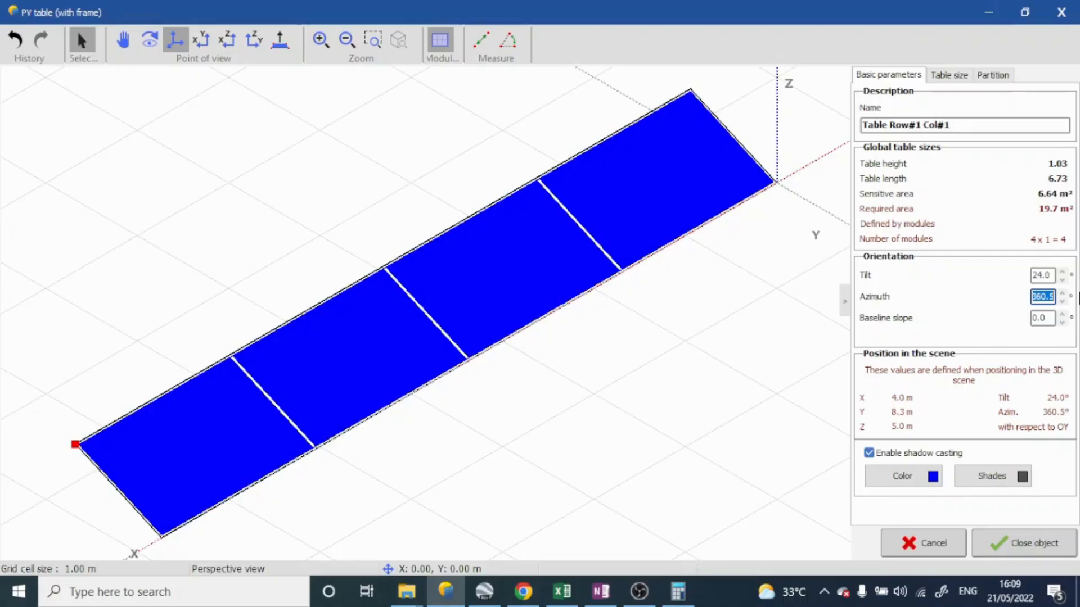
type("0")
left_click(1022, 550)
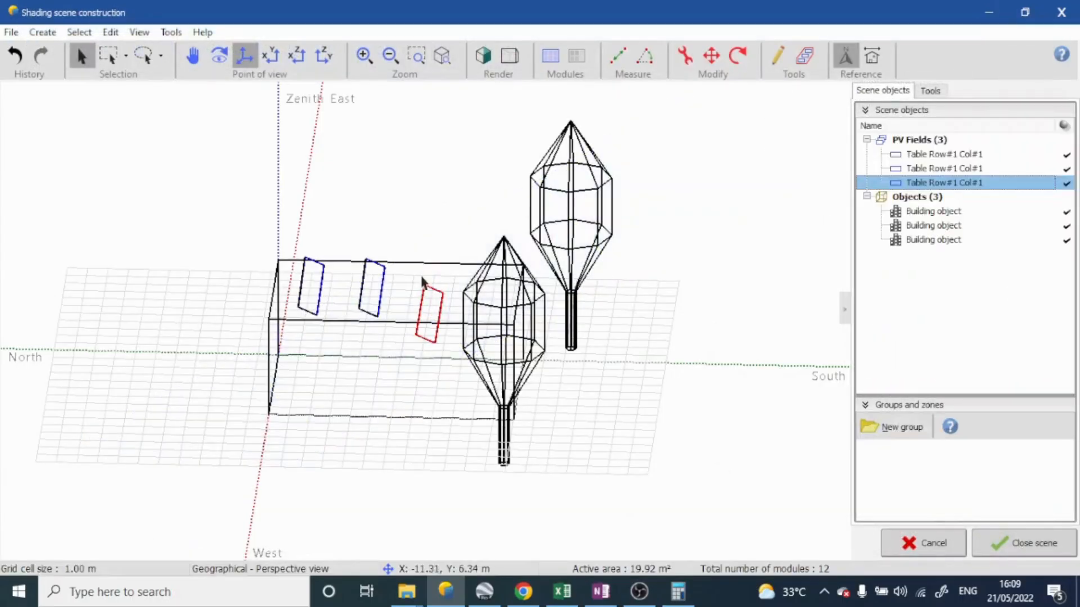
Set the azimuth of the middle PV table on the roof to 0° and close the table definition
middle_click_drag(409, 298, 182, 284)
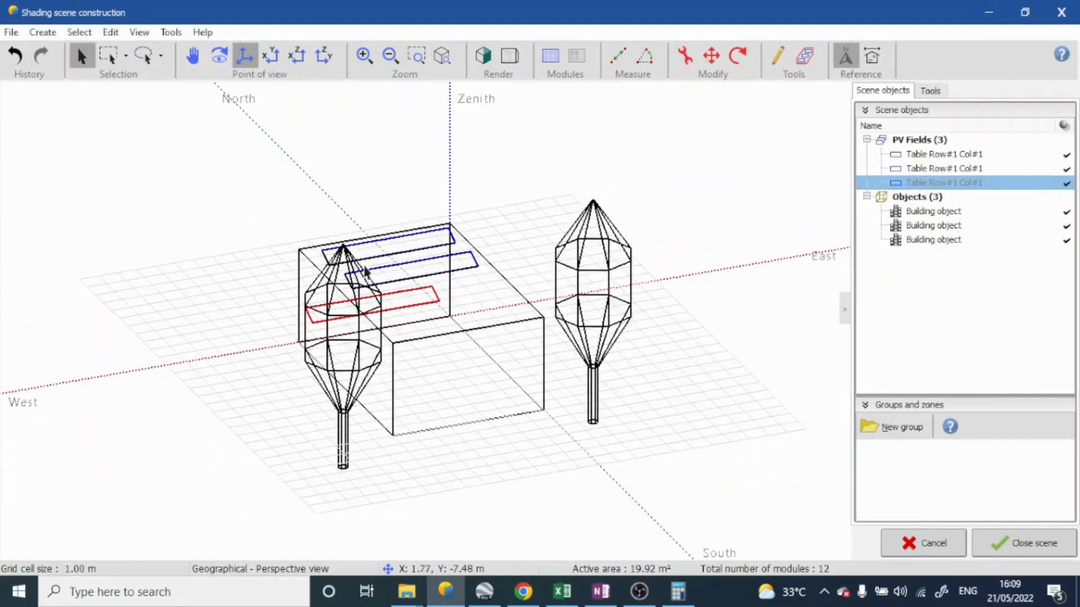
middle_click_drag(368, 267, 423, 369)
left_click(406, 278)
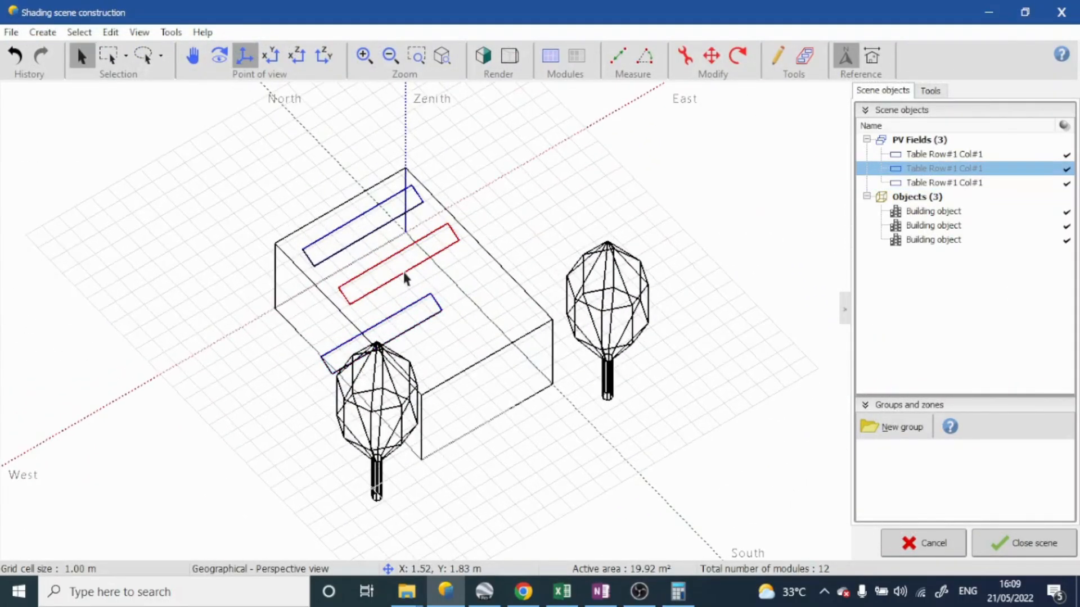
double_click(406, 278)
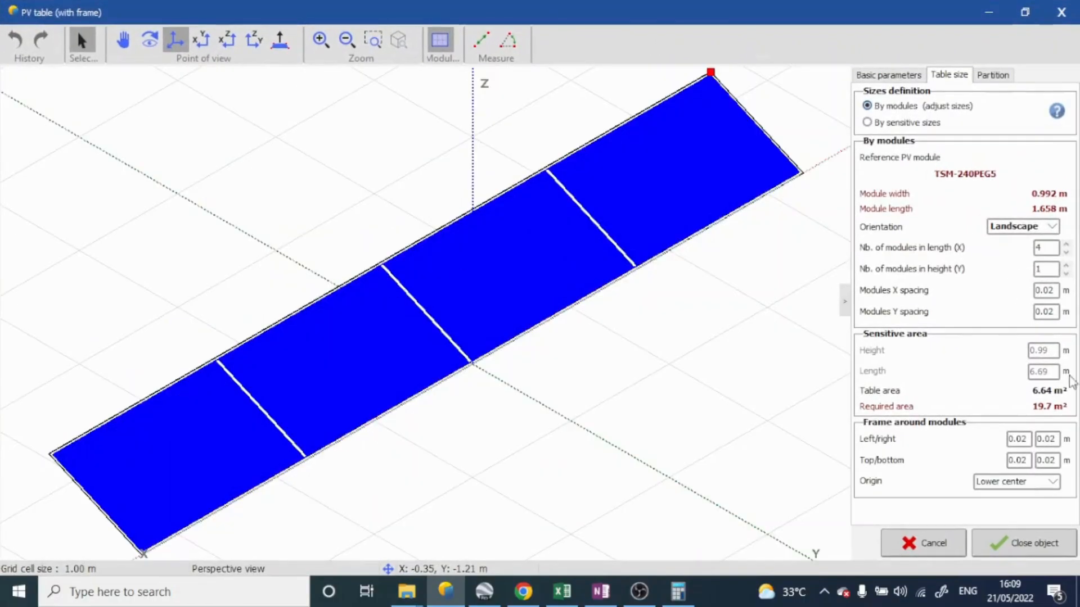
left_click(911, 74)
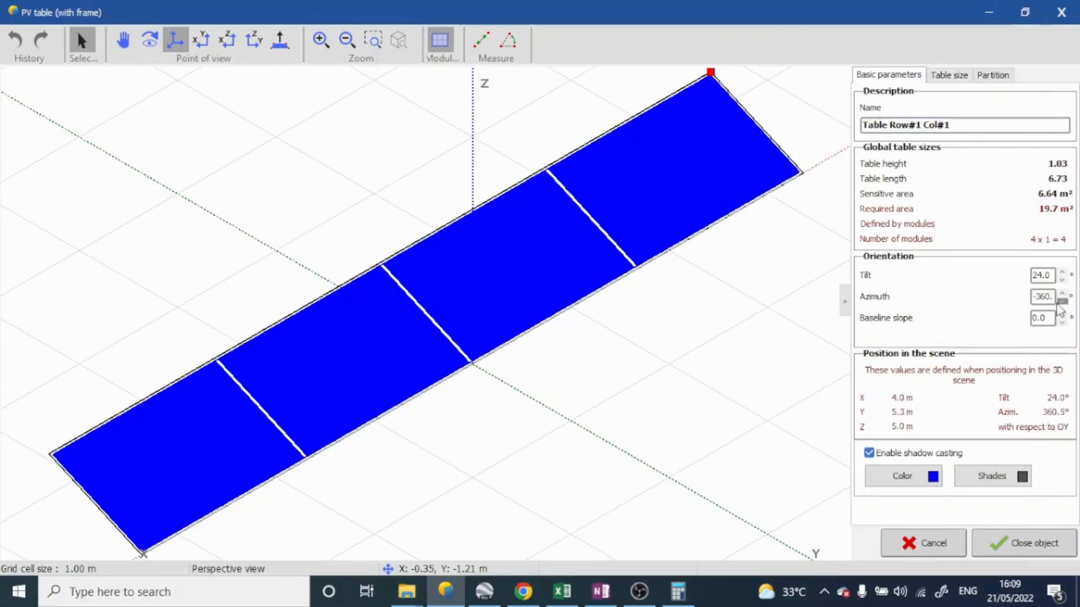
left_click(1035, 298)
left_click_drag(1035, 297, 1079, 298)
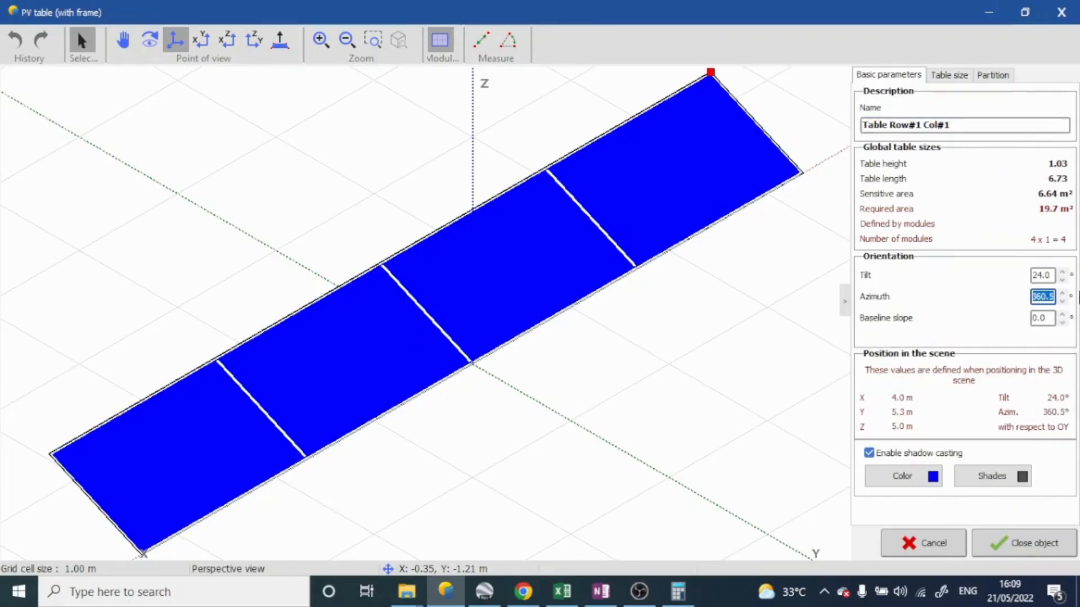
type("0")
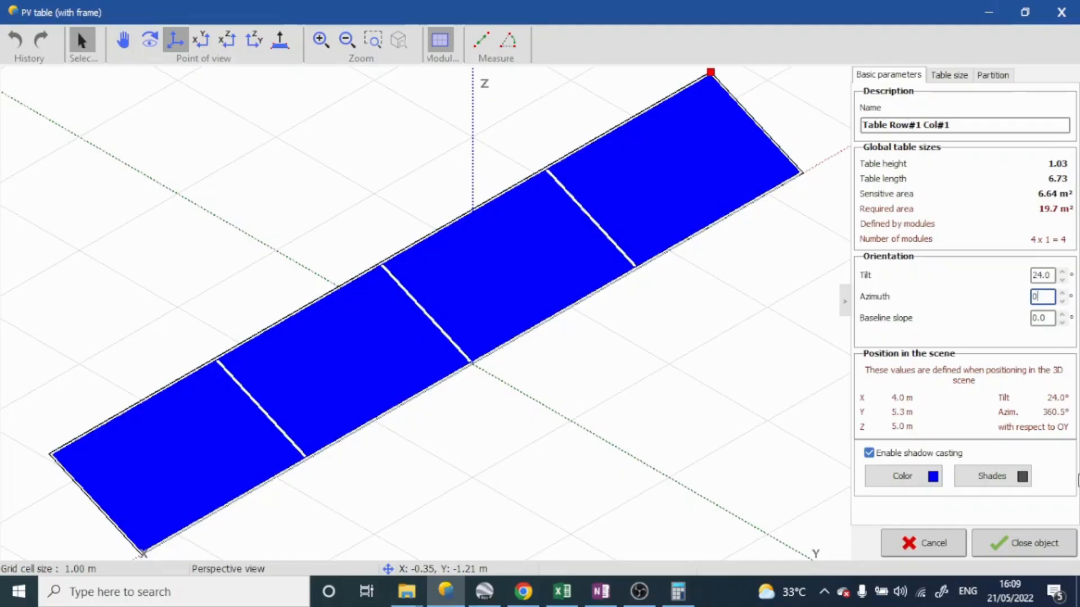
left_click(1029, 546)
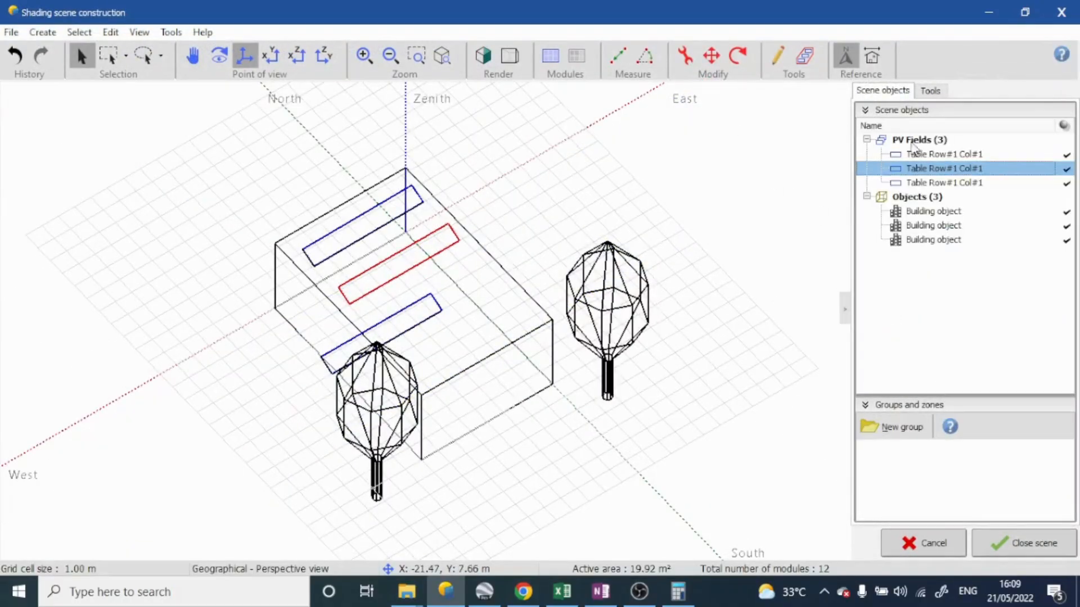
Set the azimuth of the northernmost PV table on the roof to 0° and close the table definition
left_click(971, 158)
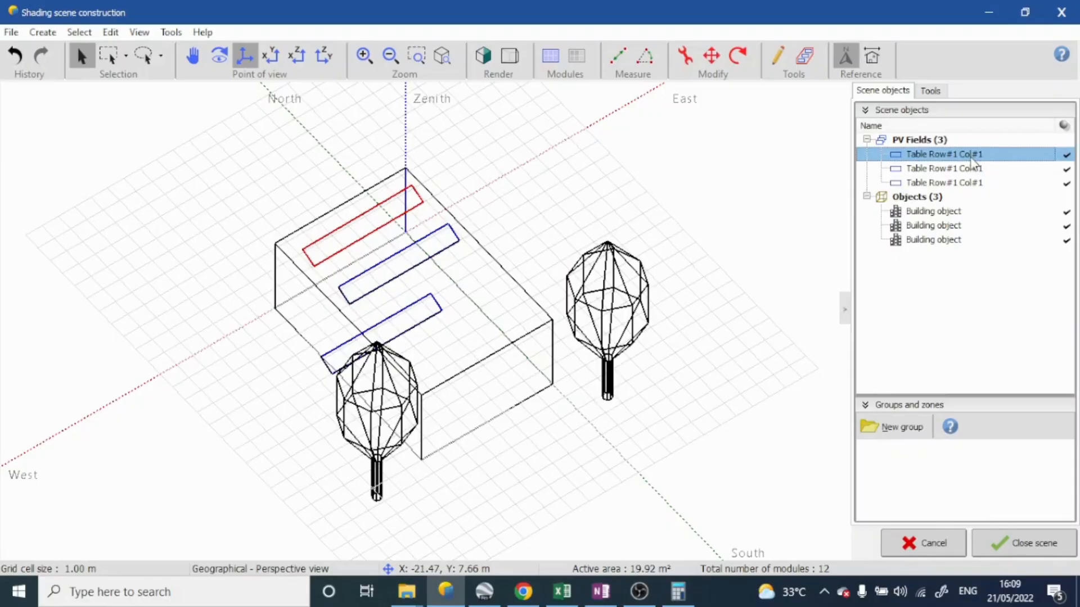
double_click(992, 161)
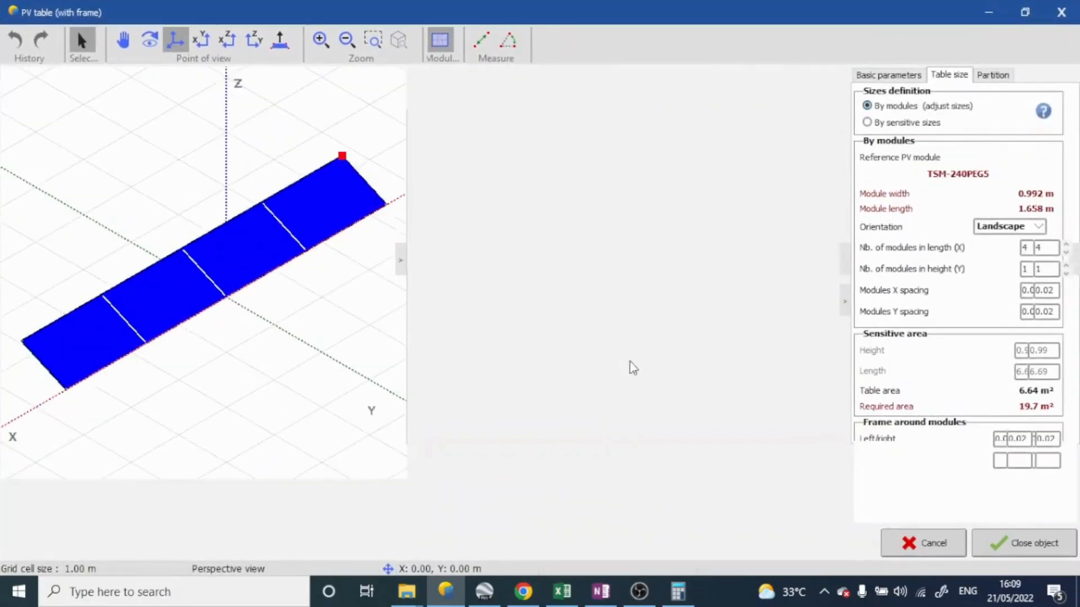
left_click(888, 74)
left_click(1040, 293)
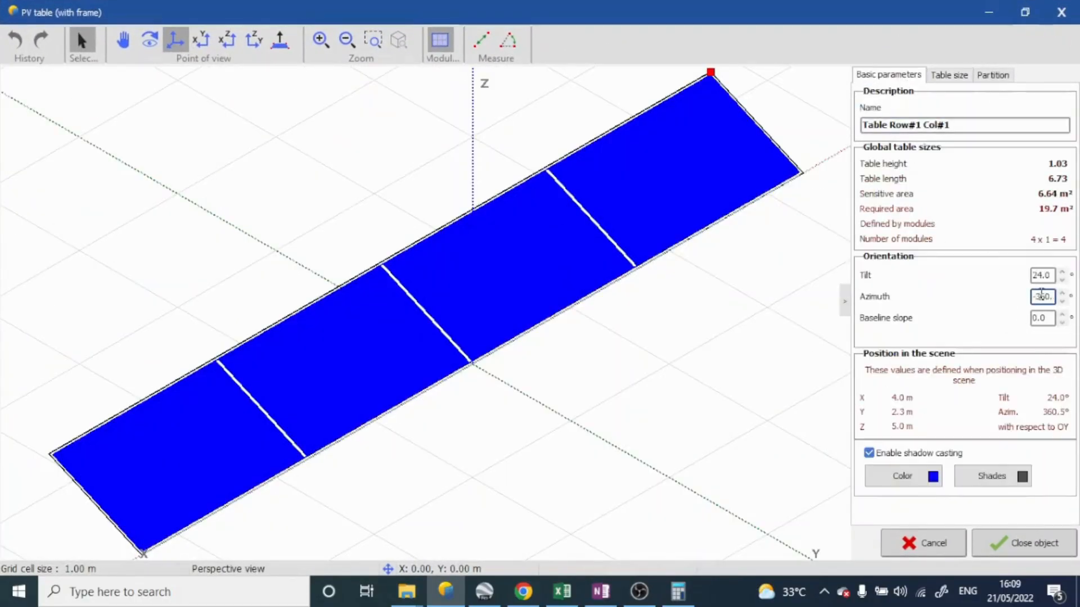
double_click(1041, 295)
type("0")
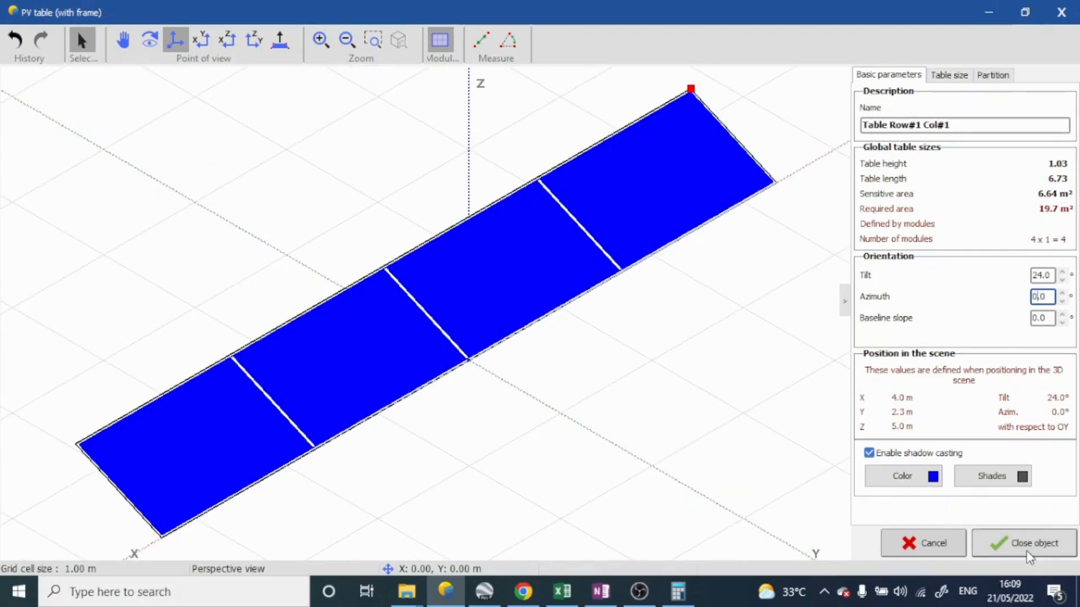
left_click(1027, 552)
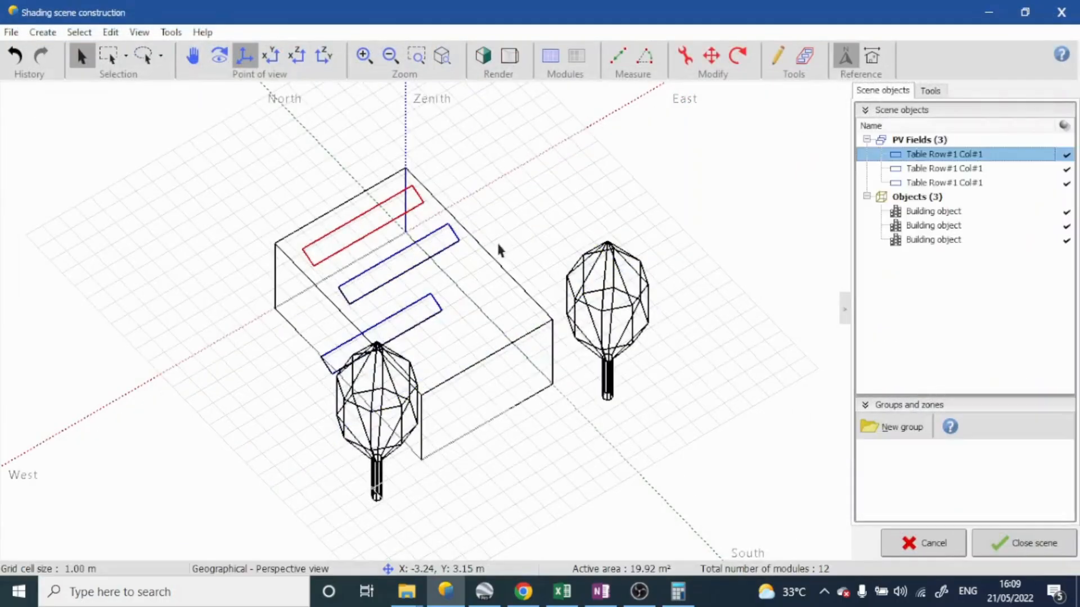
In top view, move the southernmost PV table east to X/West 0.62 m, aligning it with the other two tables
left_click(271, 55)
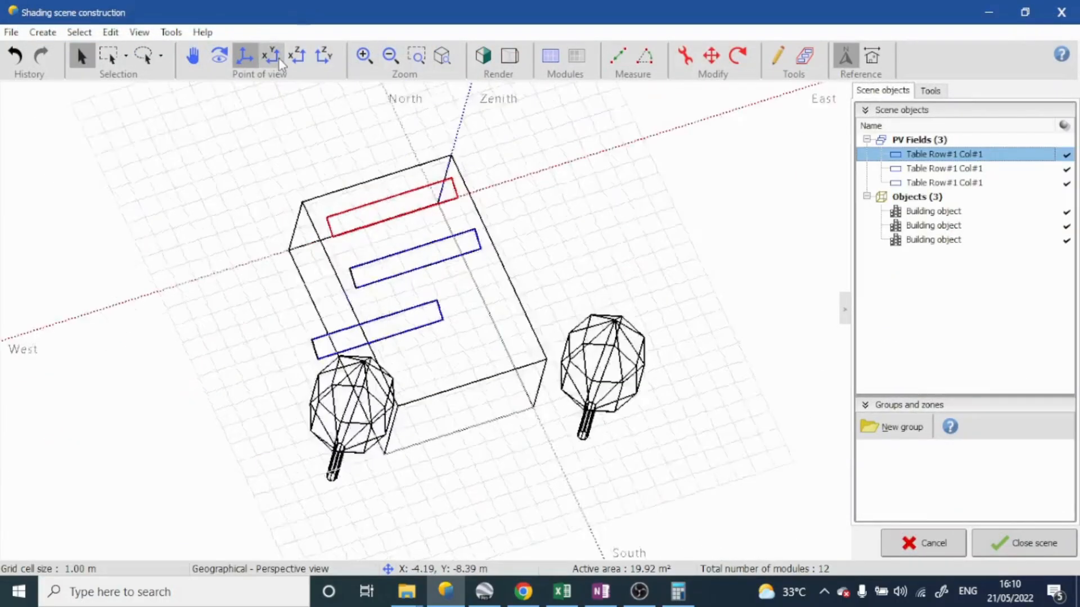
left_click(712, 56)
left_click(756, 248)
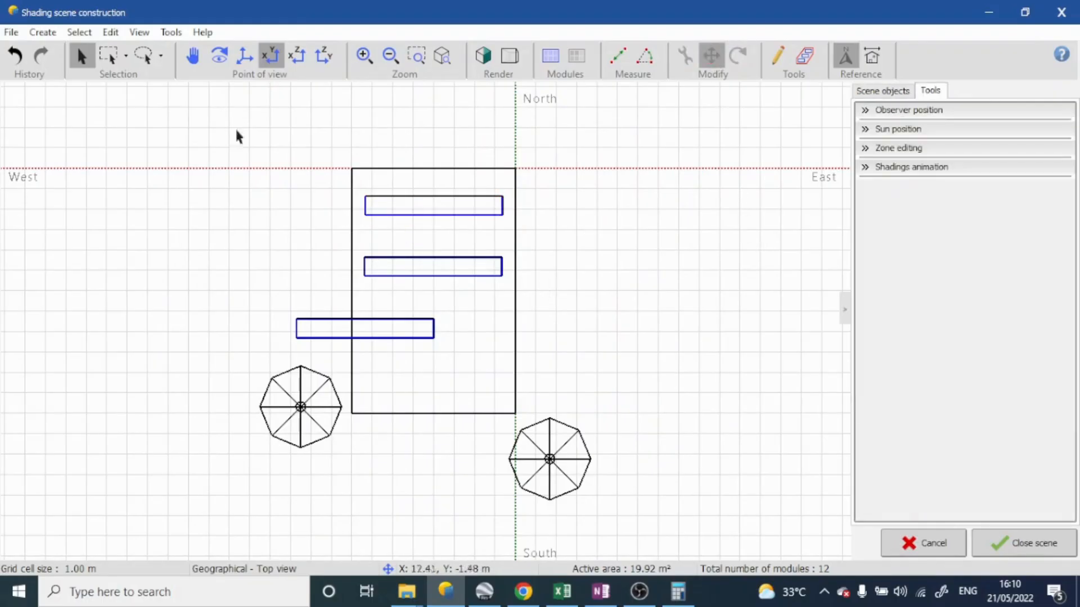
left_click(427, 335)
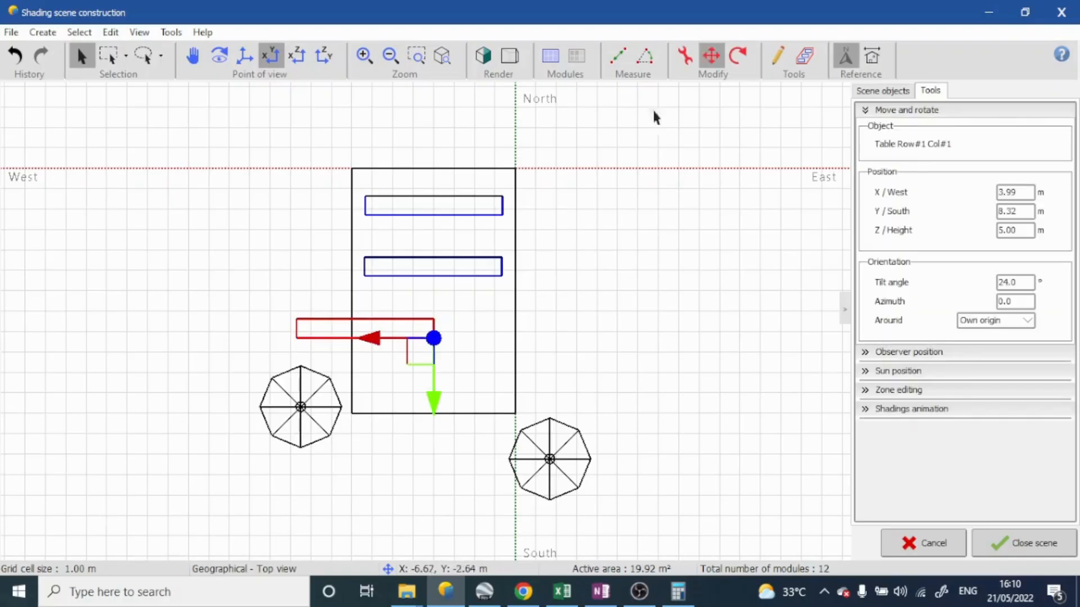
left_click_drag(374, 338, 441, 337)
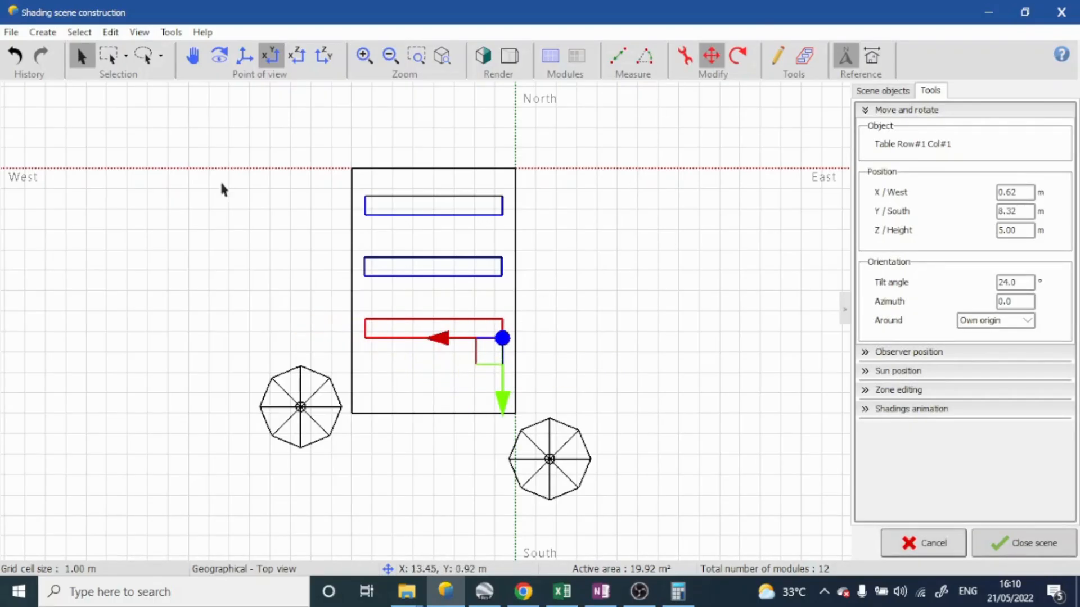
Return the scene to perspective view and close it to go back to the near shadings definition
left_click(219, 56)
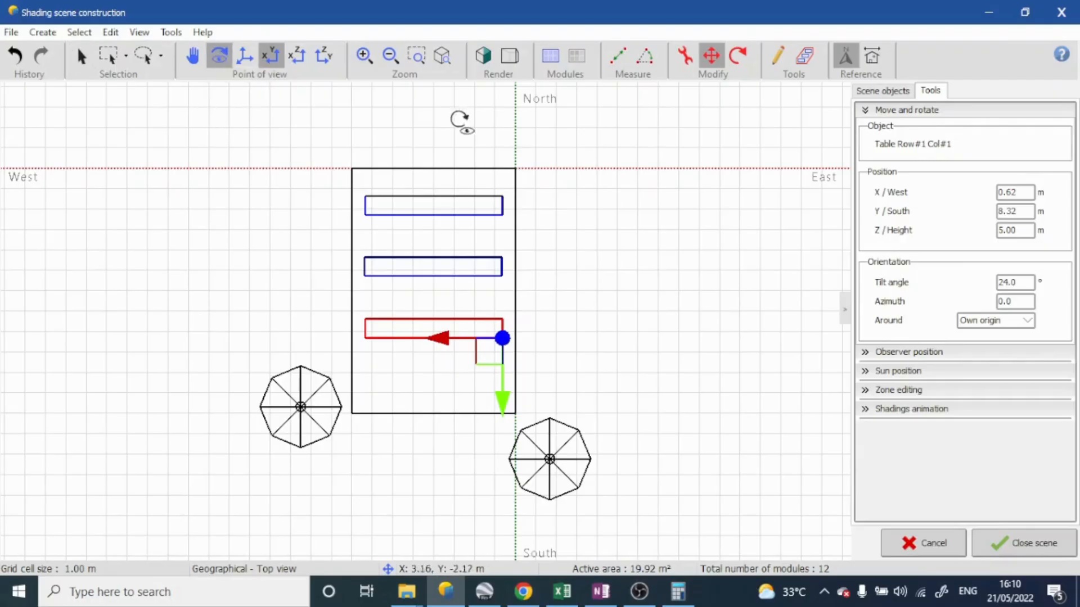
left_click(244, 56)
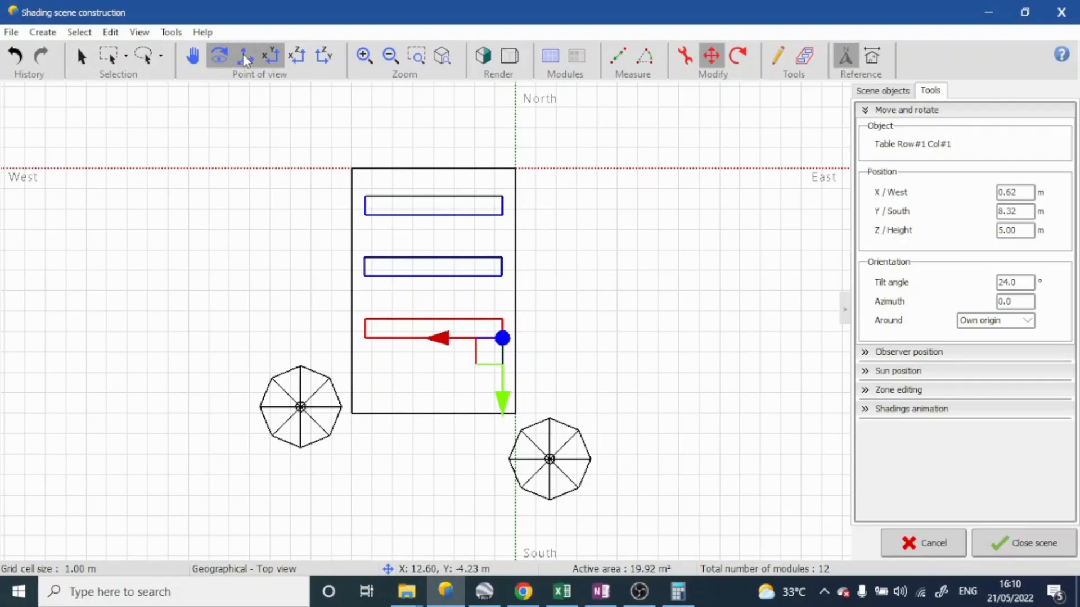
left_click(1046, 551)
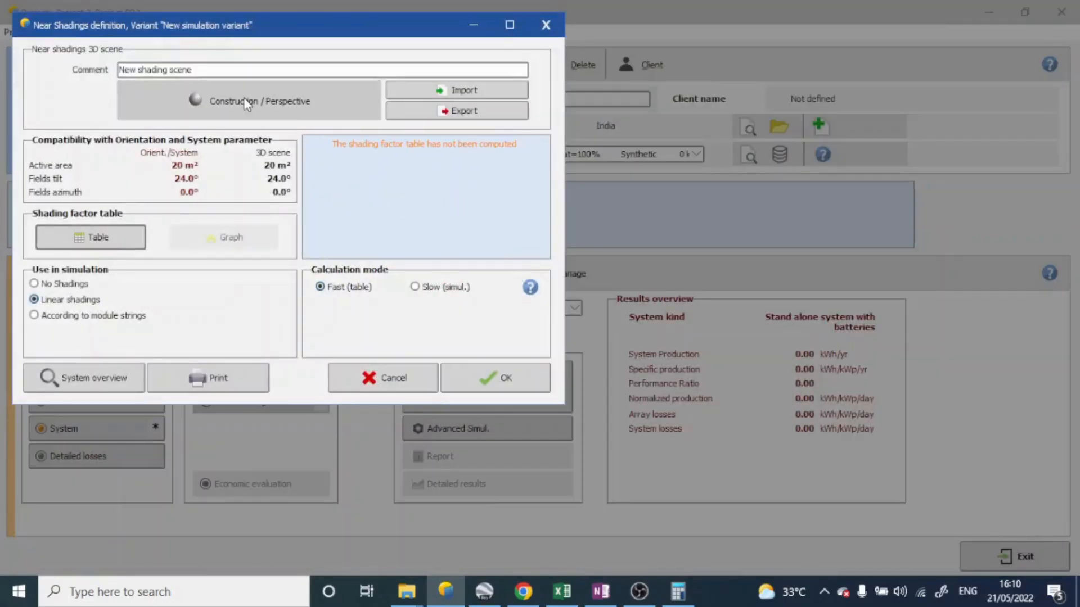
Reopen the 3D shading scene with realistic coloured rendering and examine the aligned tables and both trees from the south
left_click(247, 103)
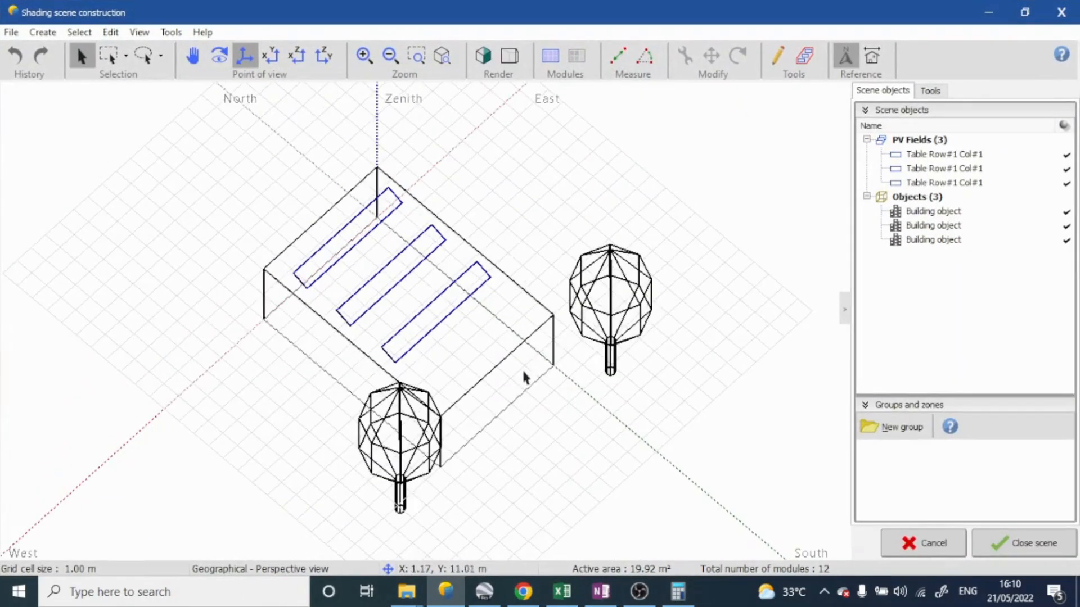
left_click(483, 56)
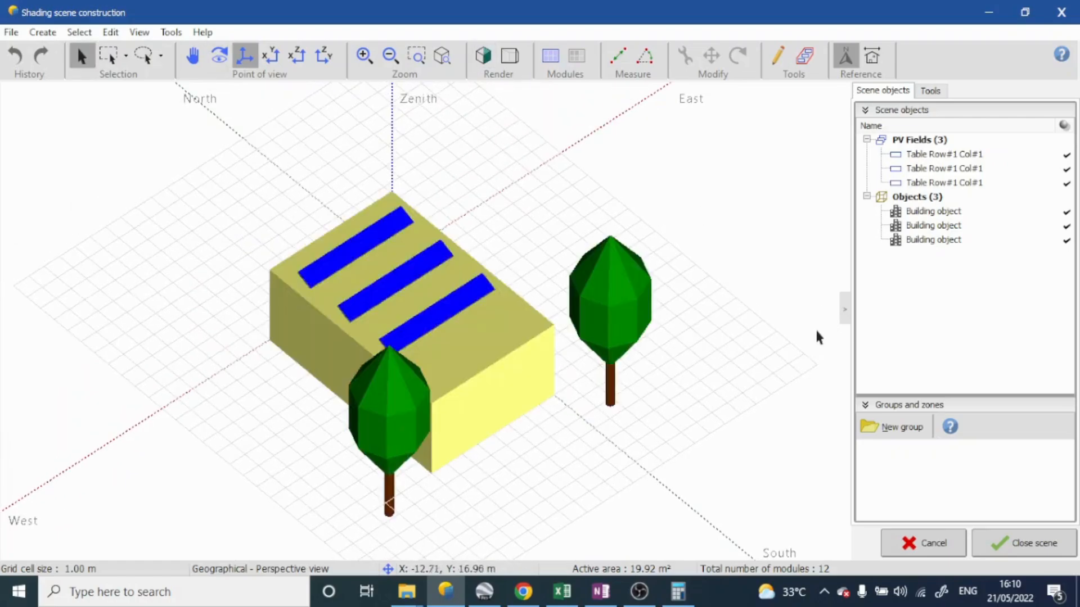
right_click_drag(803, 344, 819, 385)
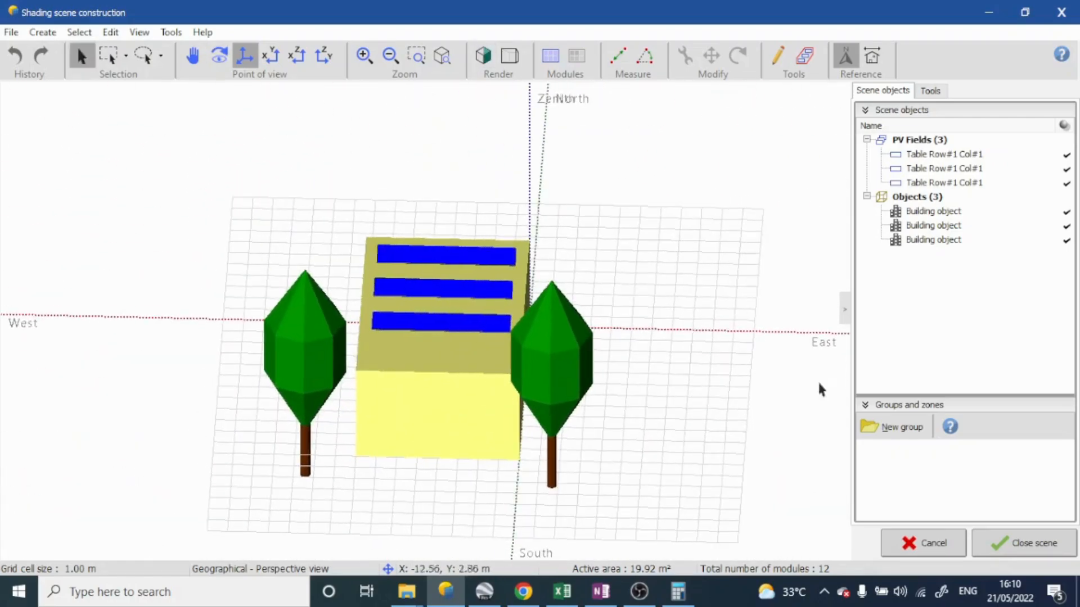
Close the shading scene, compute the linear shading factor table for the beam component, and close the table
left_click(1032, 555)
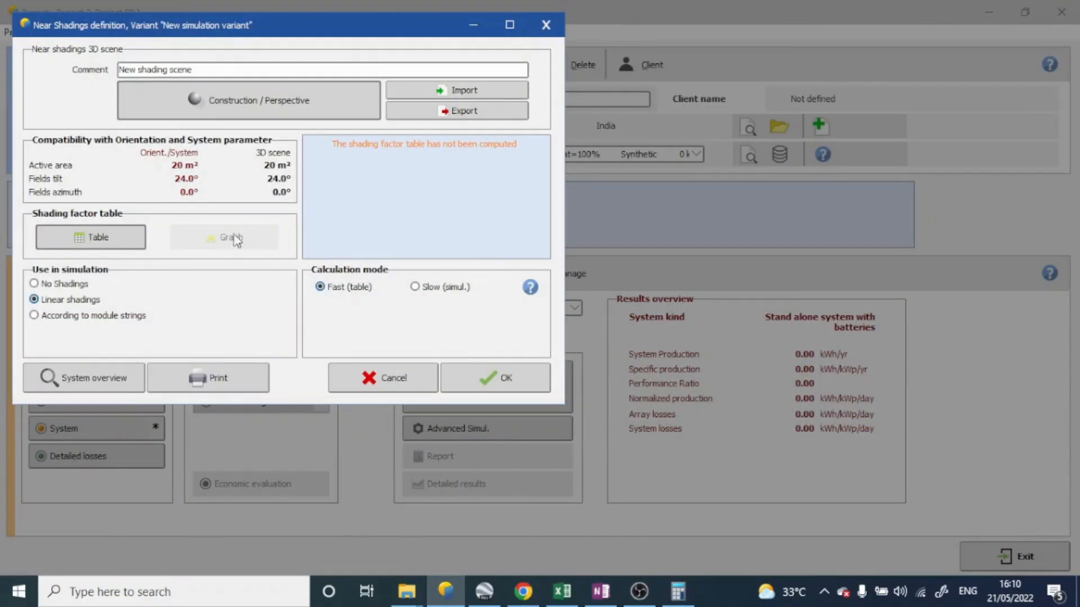
left_click(119, 247)
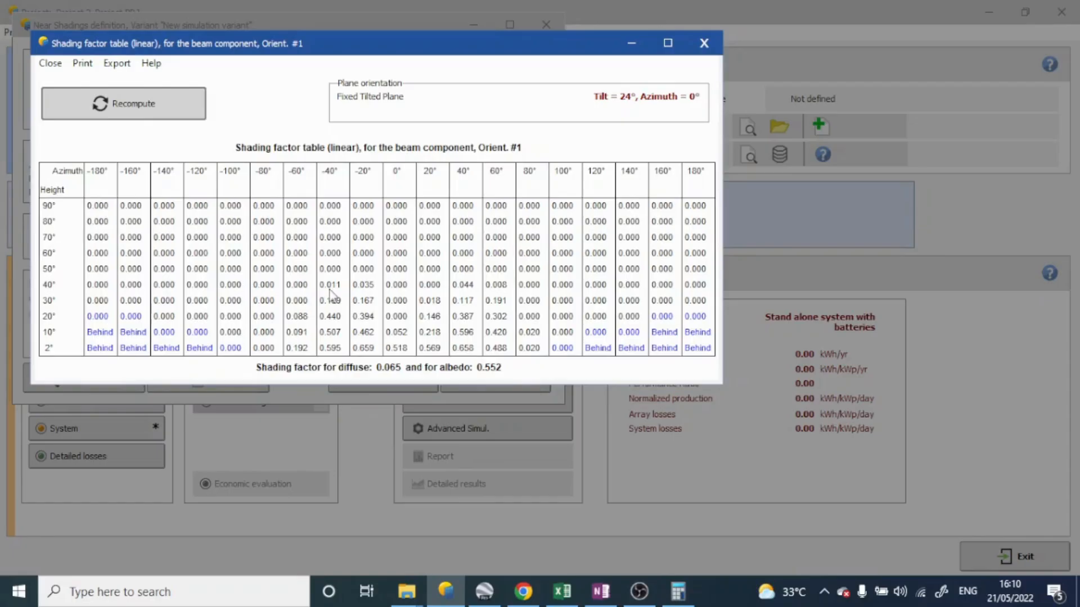
left_click(703, 44)
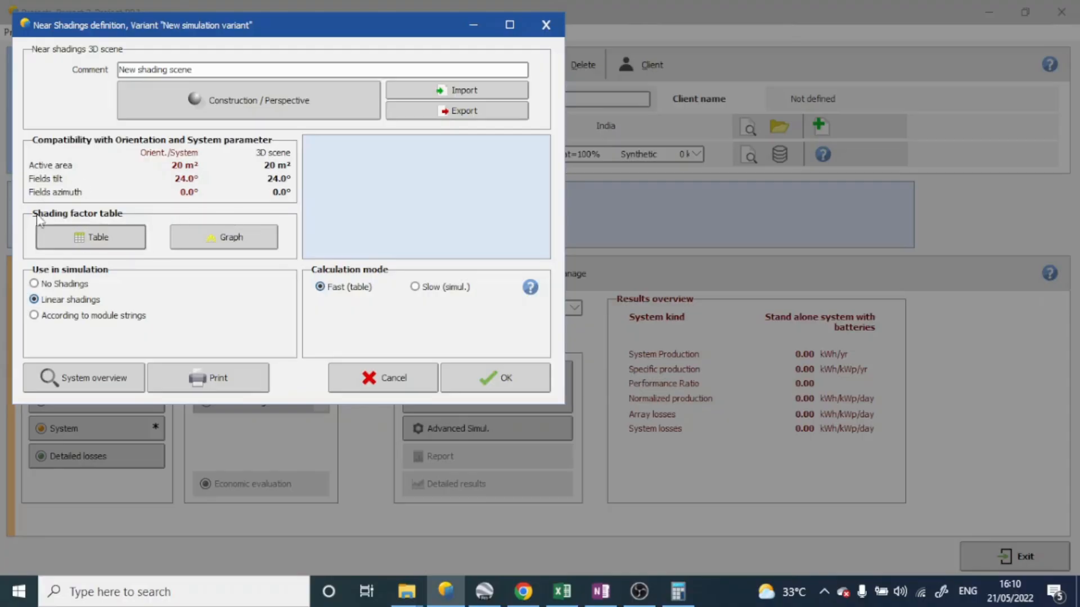
Examine the linear shading factor table for the beam component in a maximized window, and close it
left_click(104, 242)
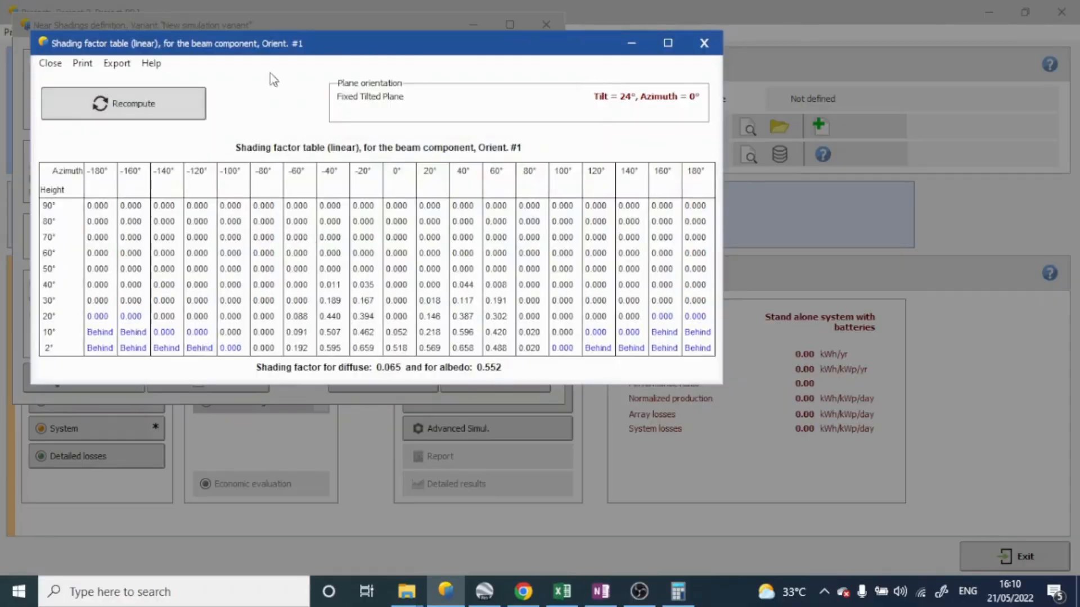
double_click(346, 44)
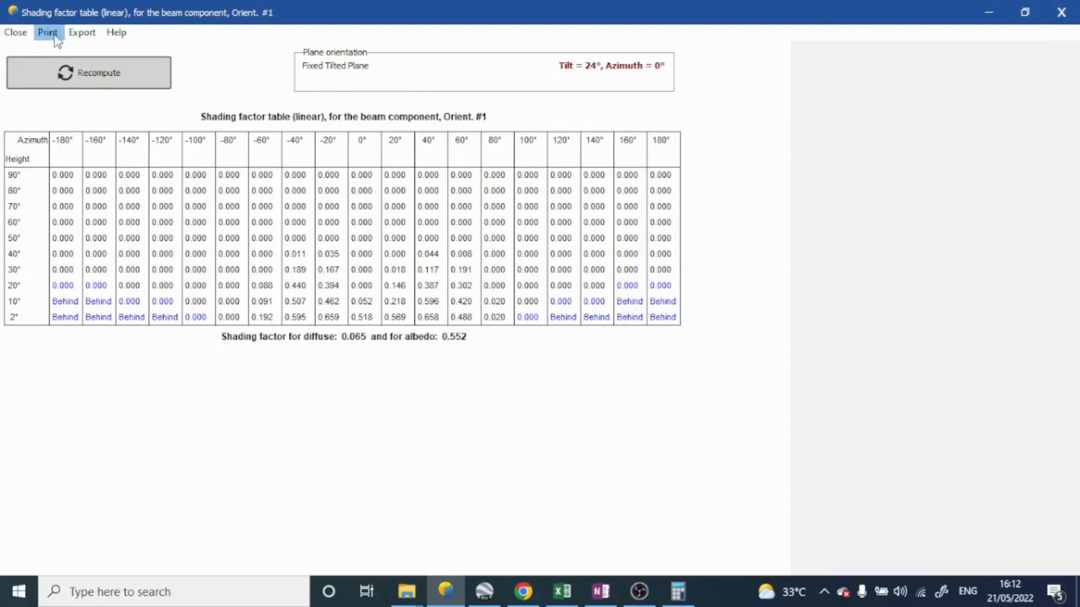
left_click(16, 32)
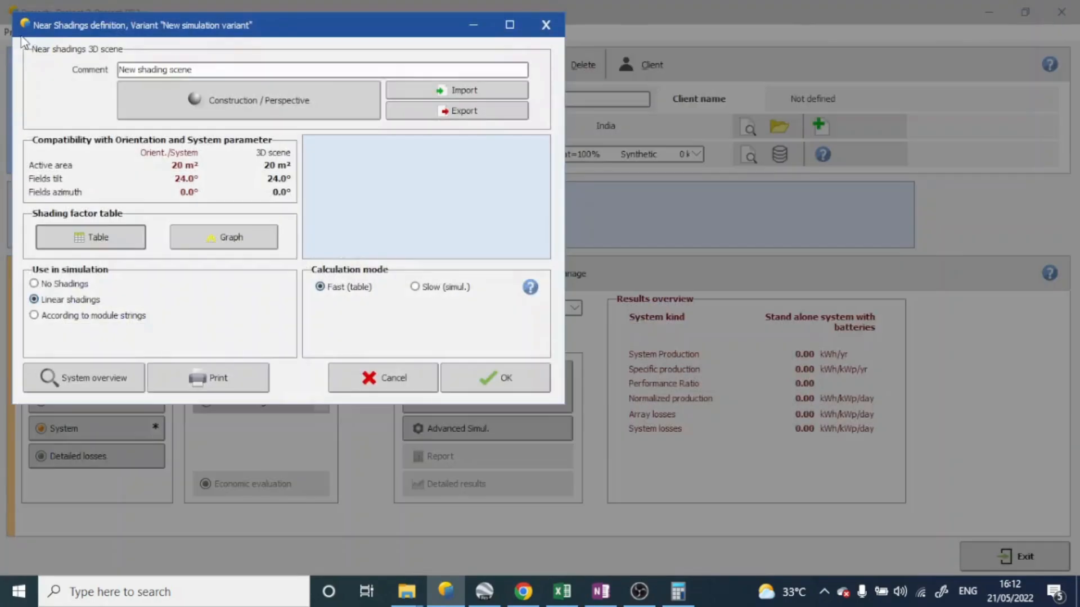
Examine the shading factor graph in a maximized window, close it, and accept the near shadings definition
left_click(252, 247)
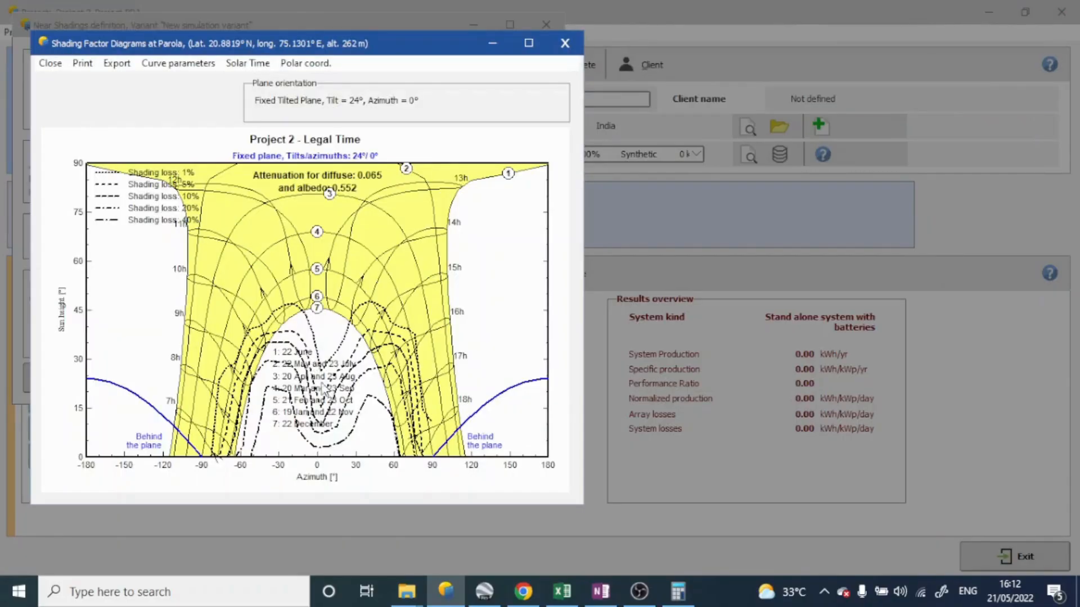
double_click(388, 45)
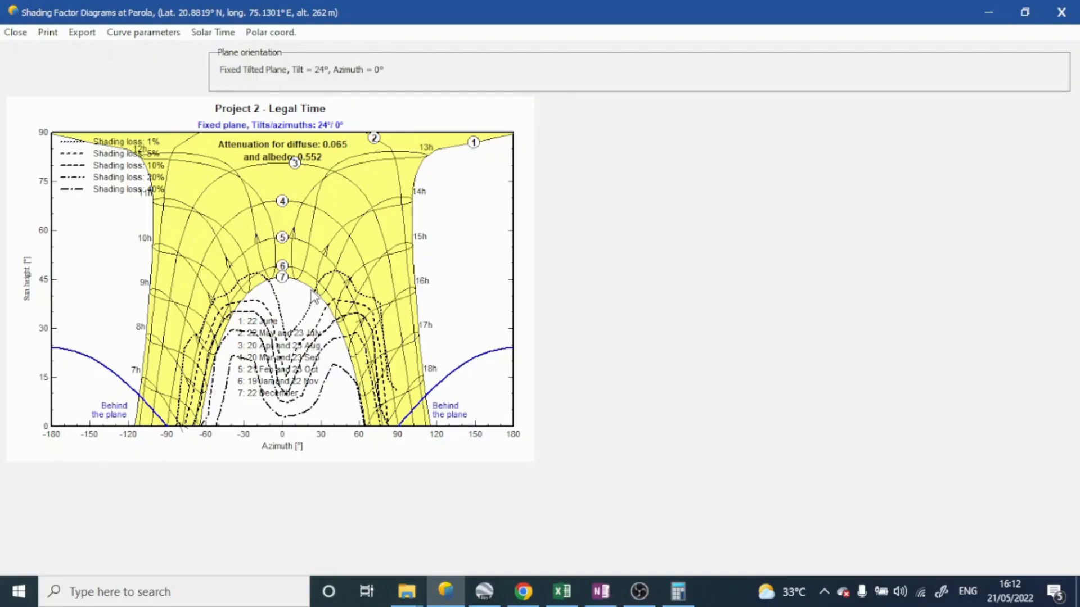
left_click(1063, 14)
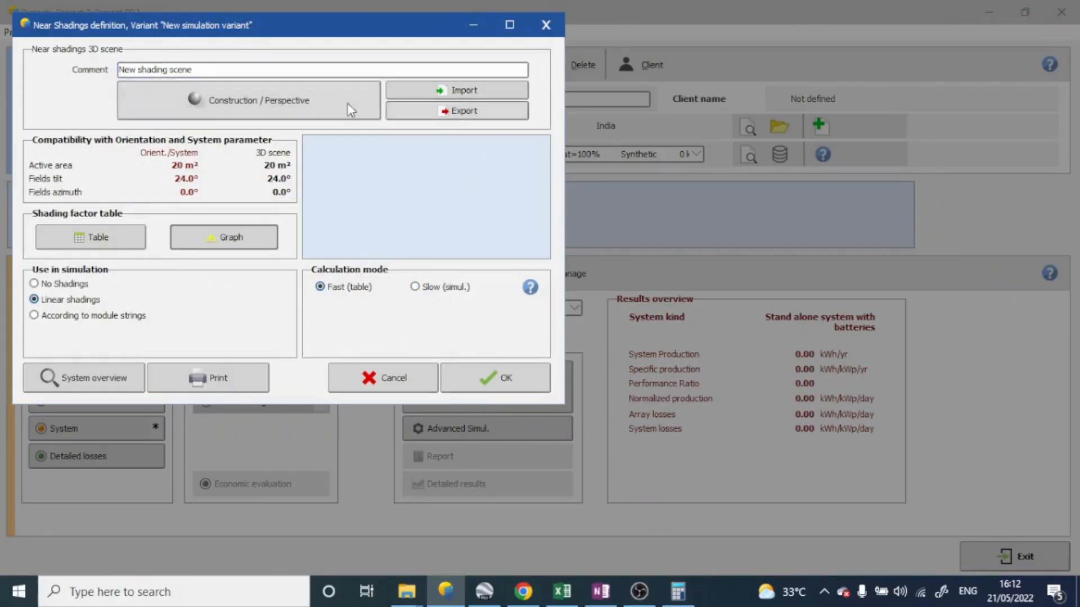
left_click(528, 383)
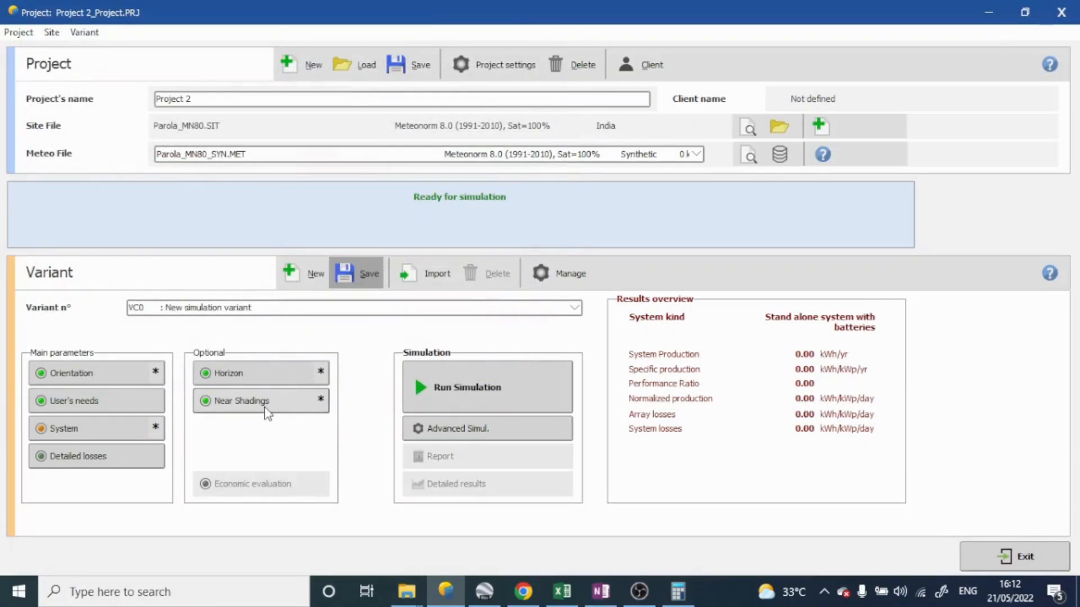
Reopen the near shadings definition, view the list of importable shading scenes without importing any, and accept the definition
left_click(300, 407)
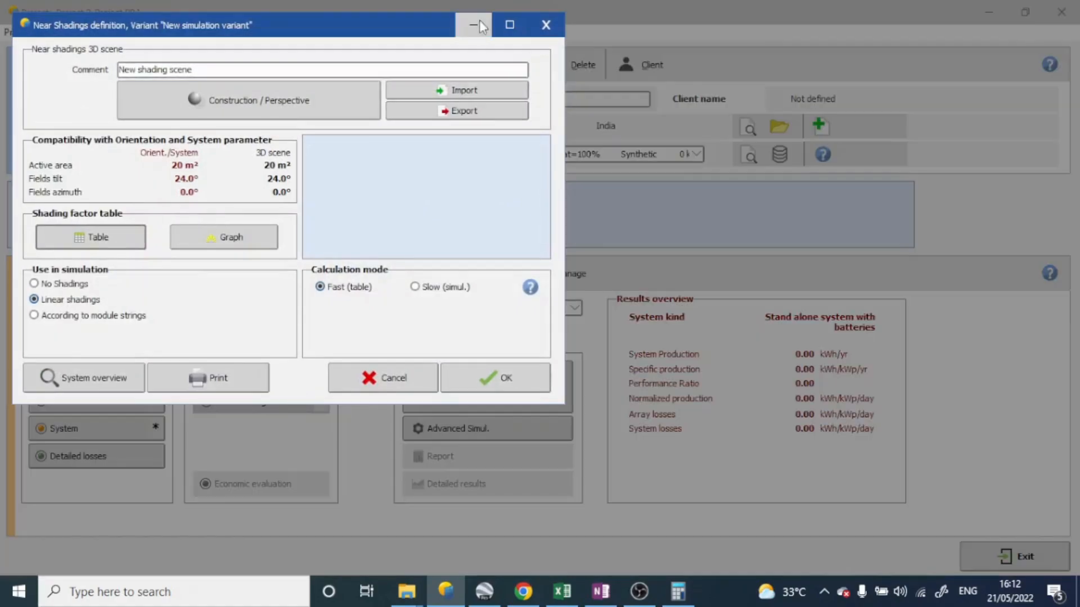
left_click(484, 93)
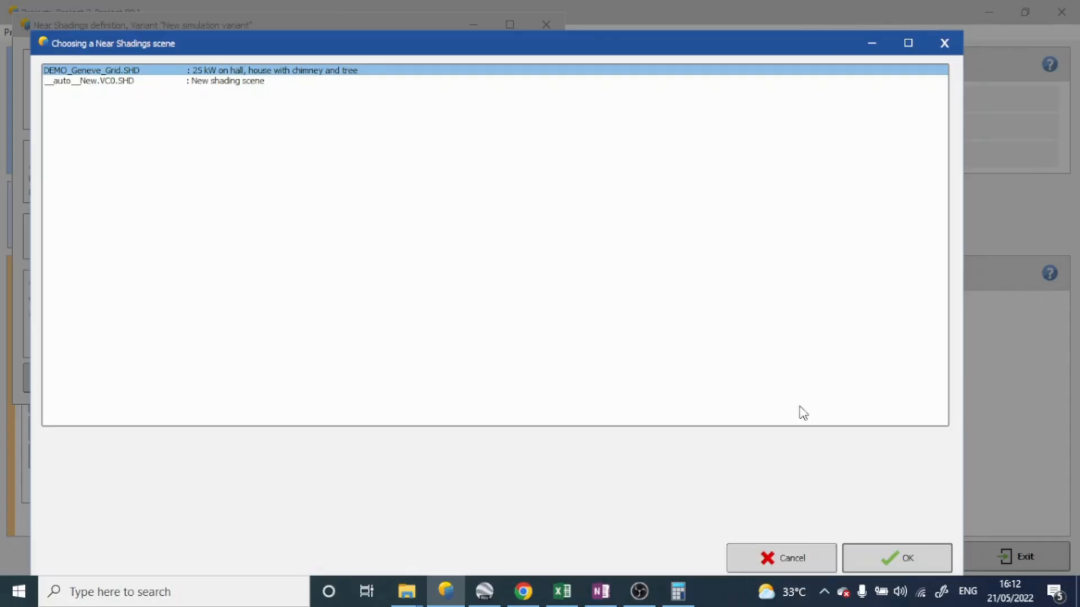
left_click(791, 560)
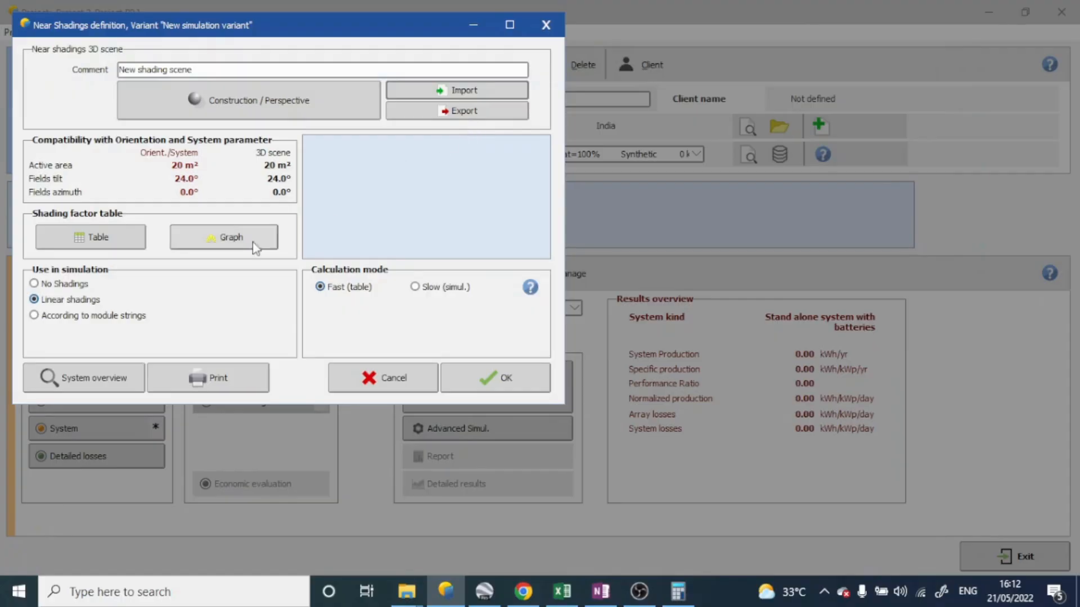
left_click(482, 91)
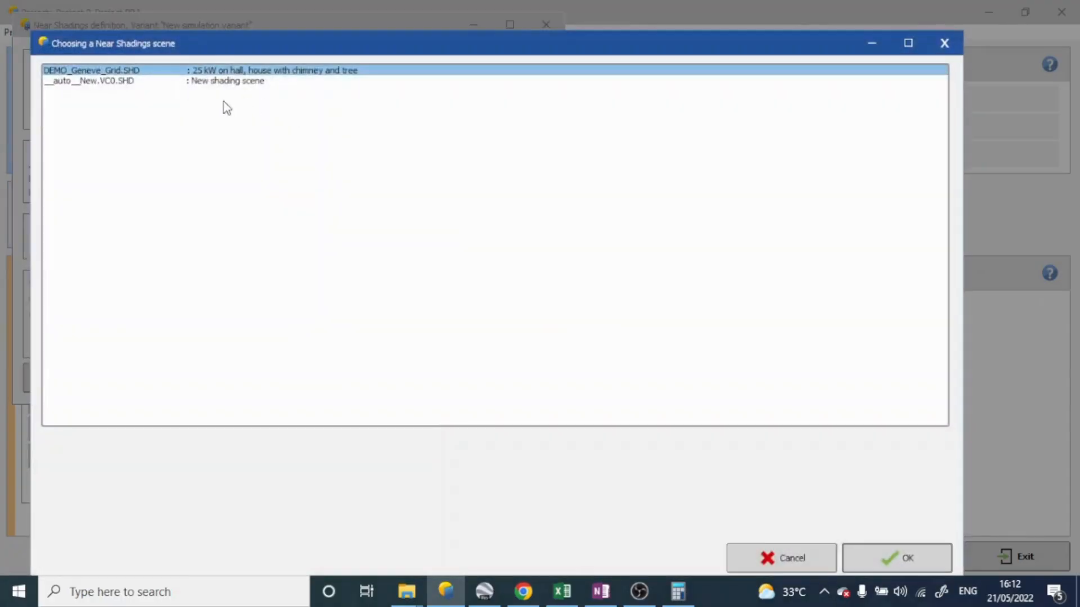
left_click(782, 558)
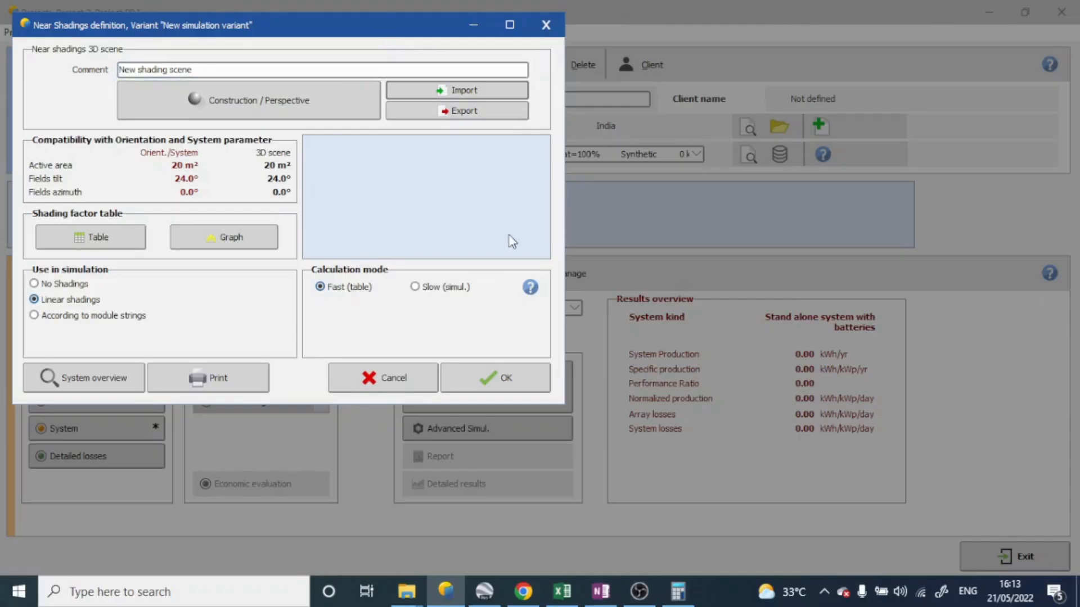
left_click(523, 391)
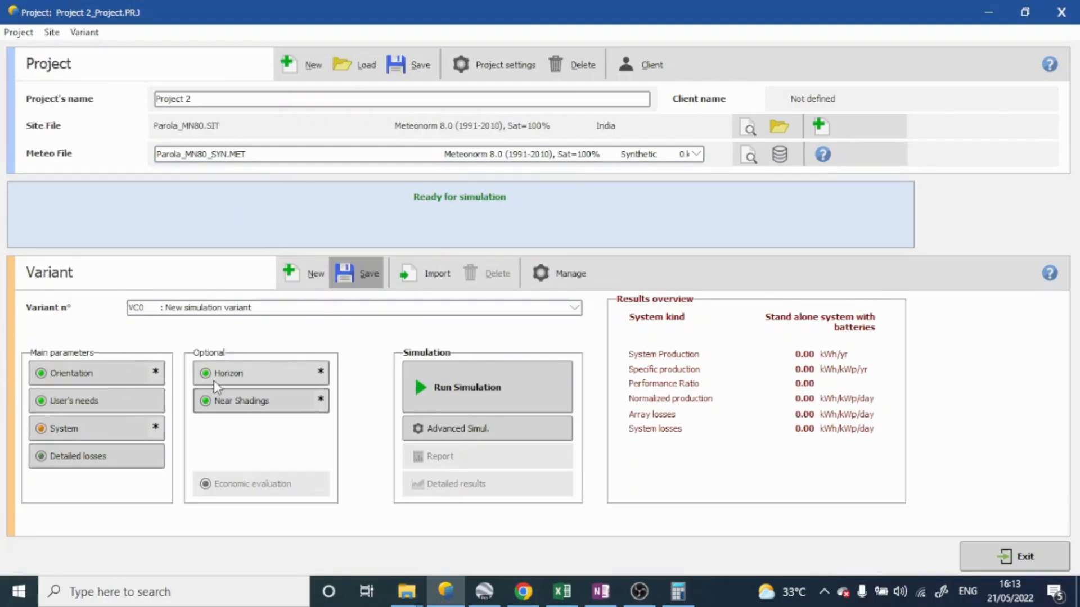
Save the simulation variant with the description "New simulation variant" under its existing file name
left_click(367, 275)
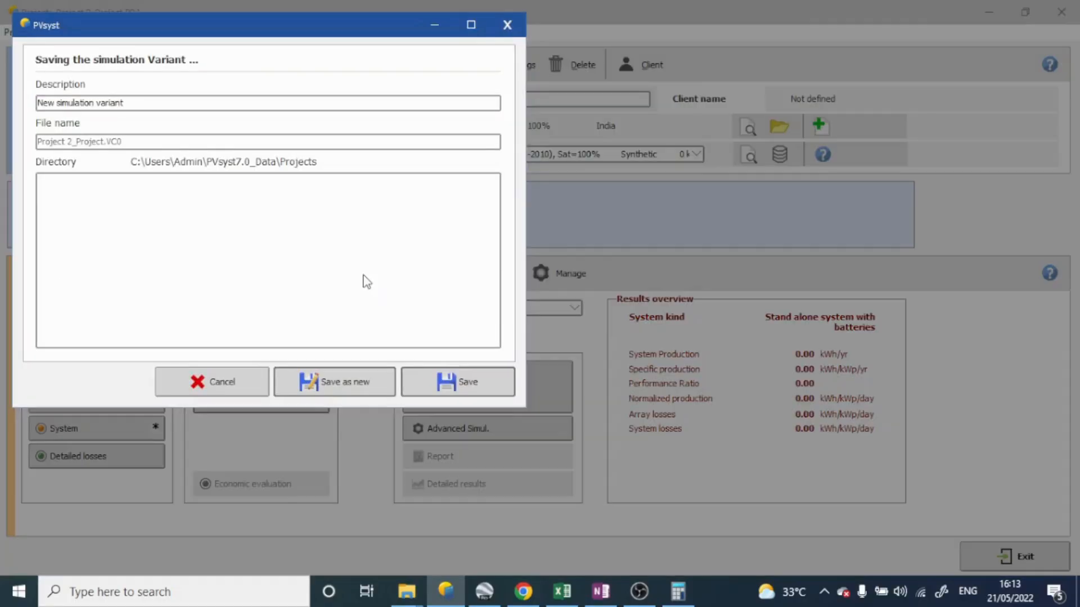
left_click(463, 383)
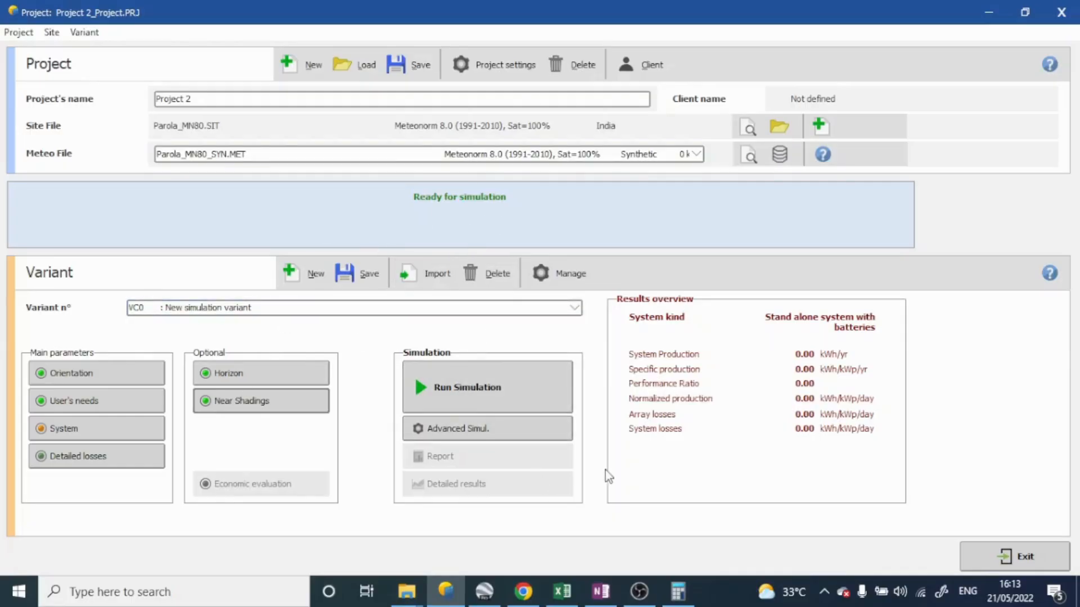
left_click(679, 591)
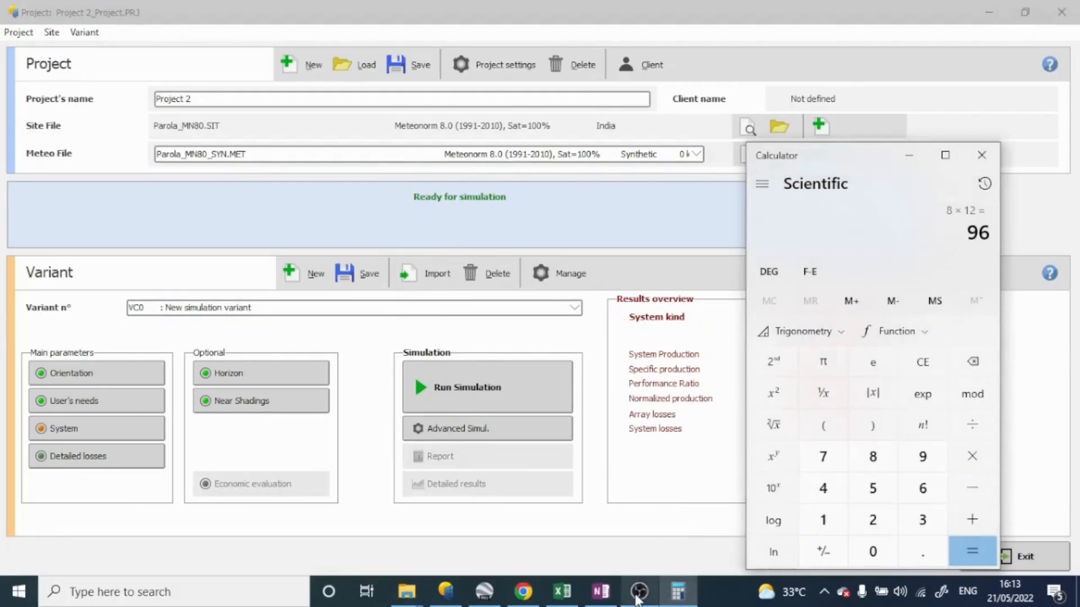